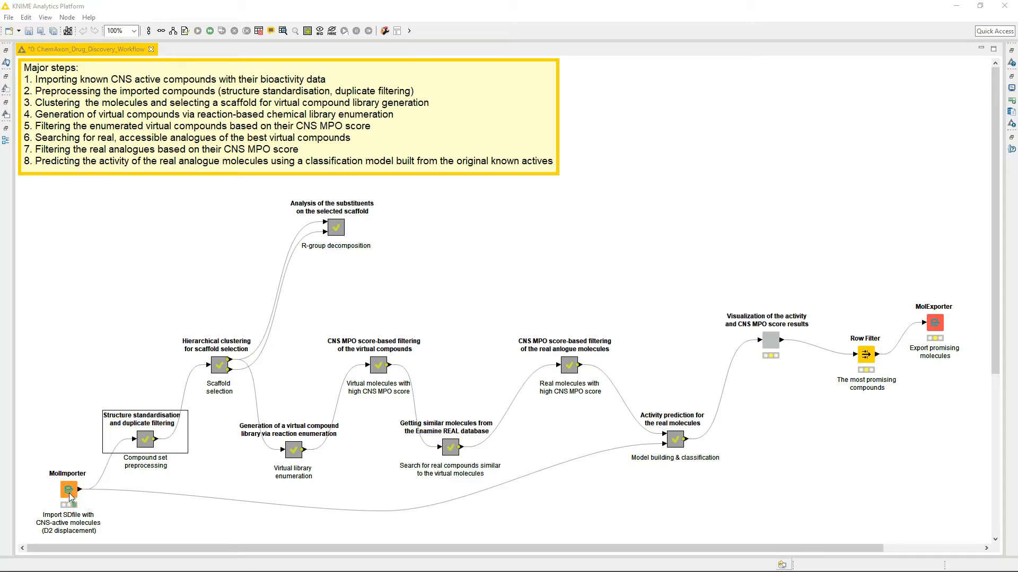
Review the MolImporter node's input file and structure output settings in an enlarged configuration dialog, then close it without changes
{"action": "right_click", "coordinate": [74, 490]}
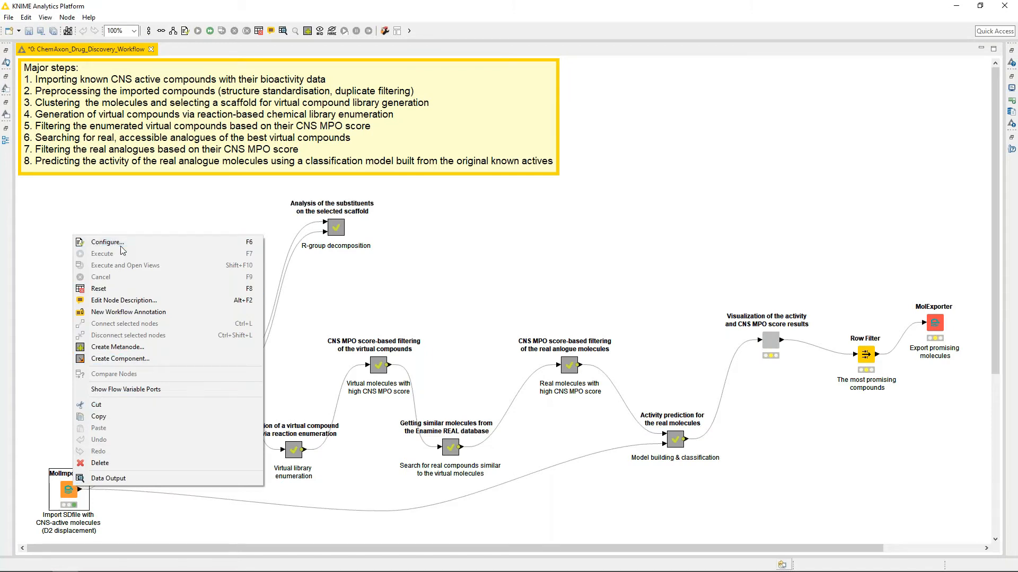
{"action": "left_click", "coordinate": [120, 246]}
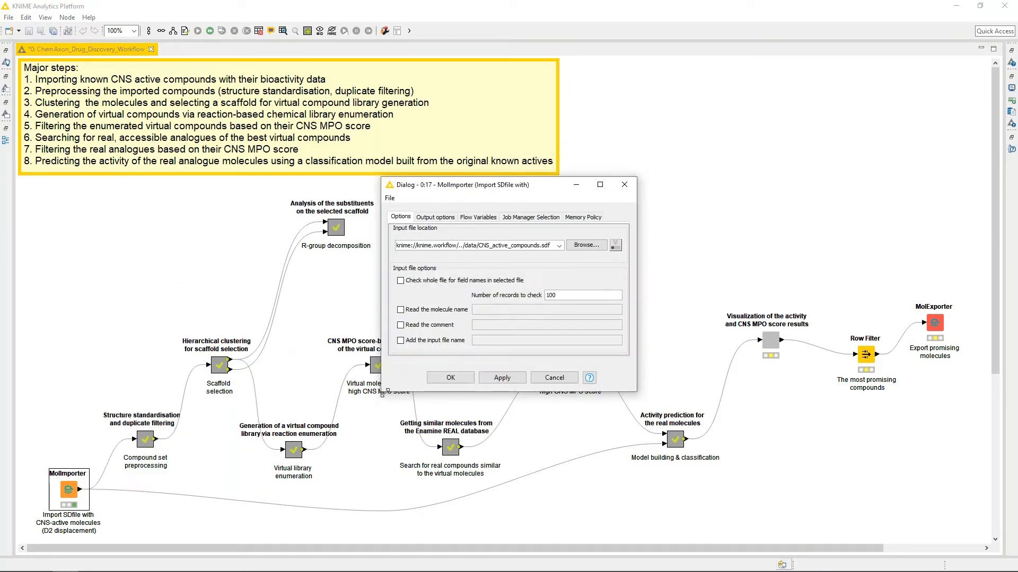
{"action": "left_click_drag", "start_coordinate": [382, 392], "coordinate": [222, 458]}
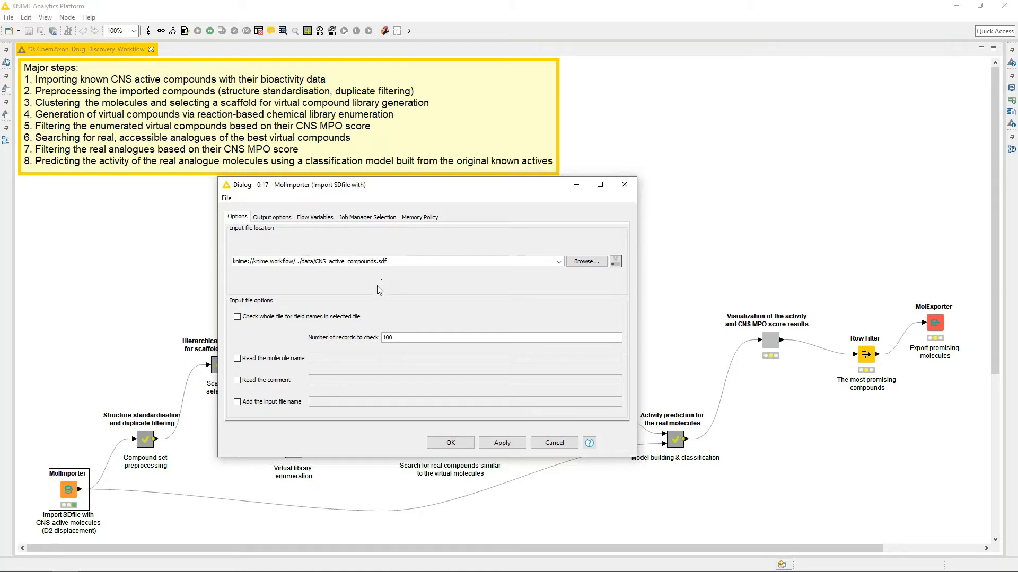
{"action": "left_click", "coordinate": [271, 218]}
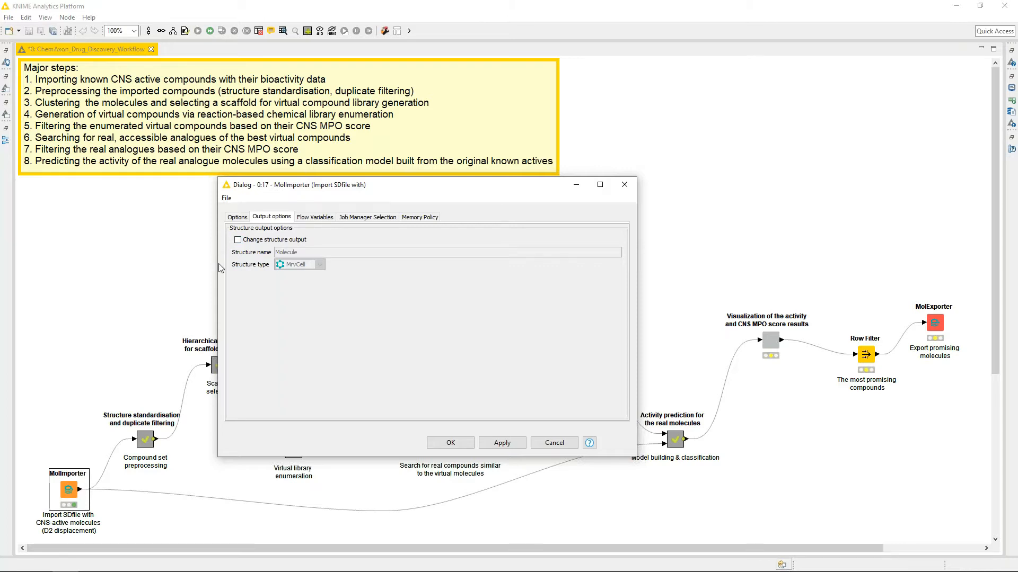
{"action": "left_click", "coordinate": [240, 218]}
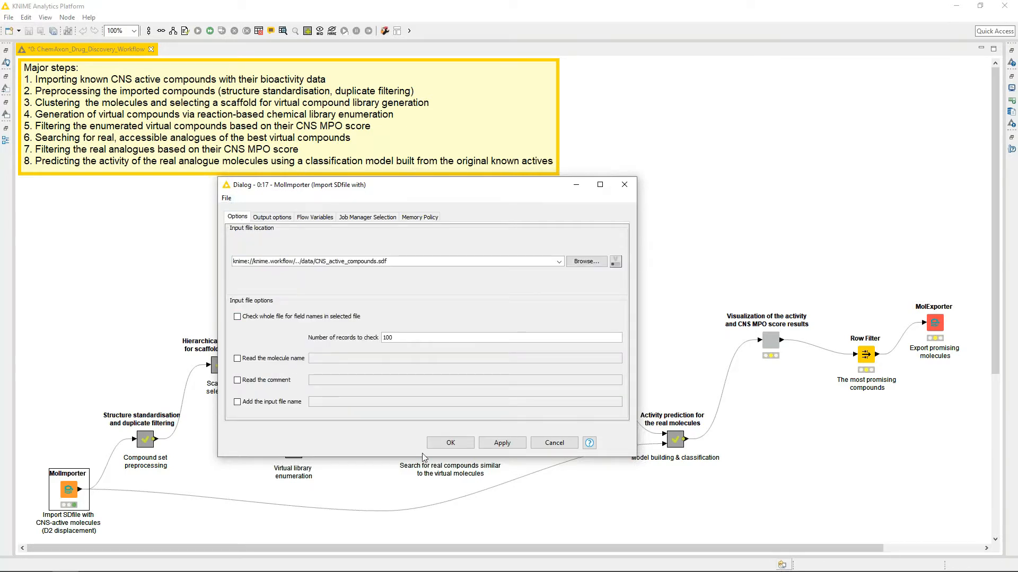
{"action": "left_click", "coordinate": [483, 442]}
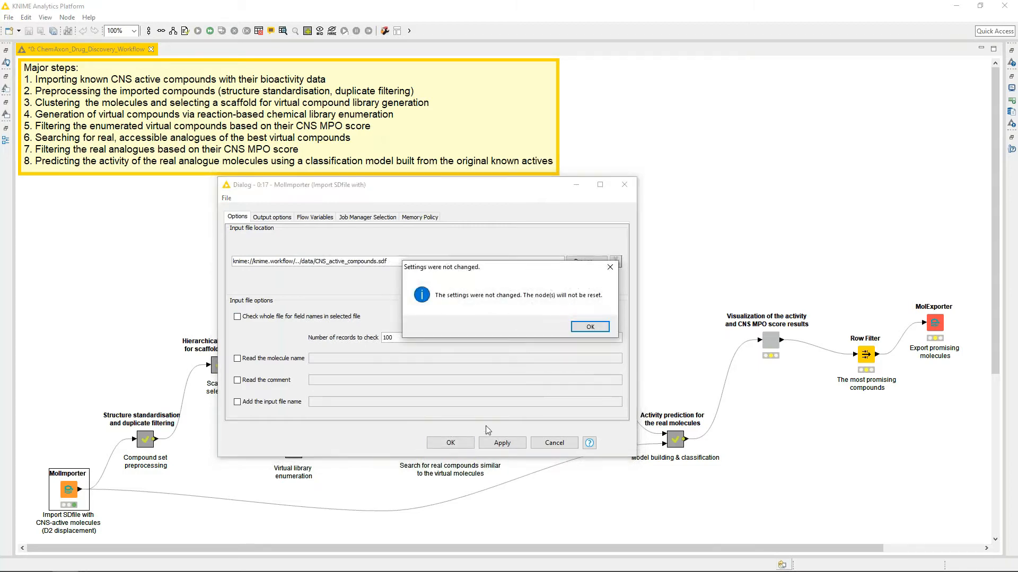
{"action": "left_click", "coordinate": [590, 326]}
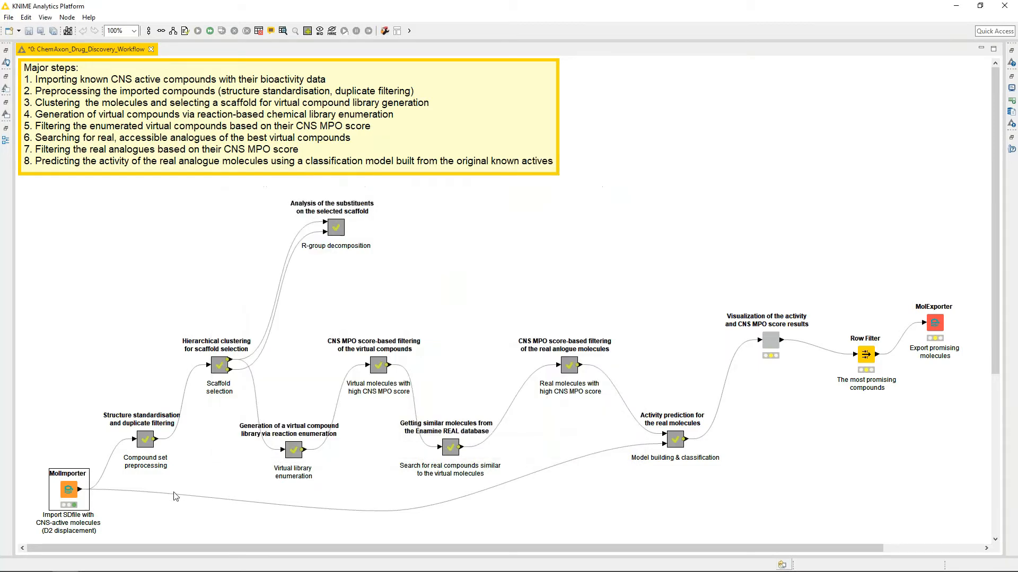
Inspect the MolImporter node's data output table with the Molecule column widened, and close the table
{"action": "right_click", "coordinate": [63, 497]}
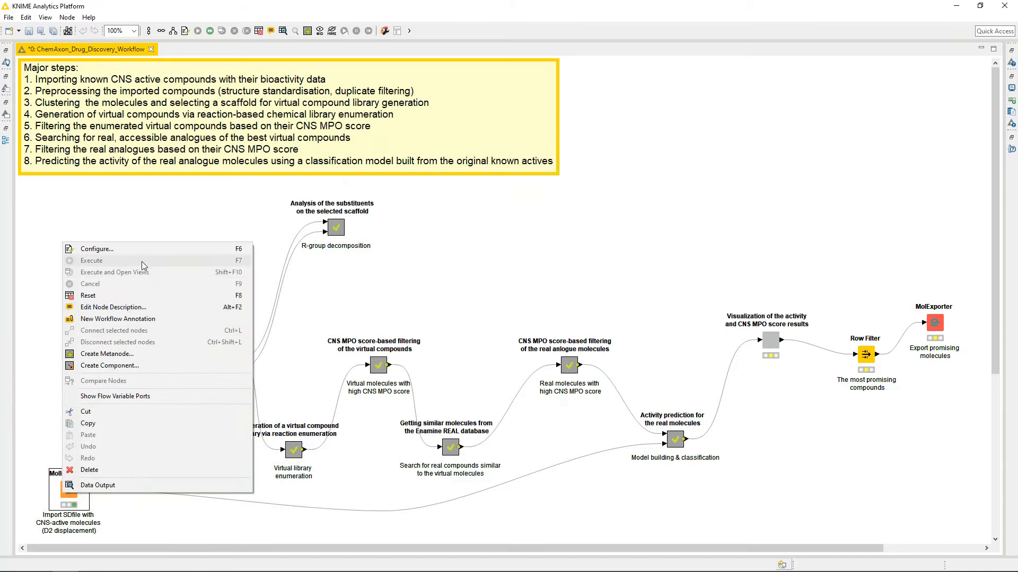
{"action": "left_click", "coordinate": [139, 512]}
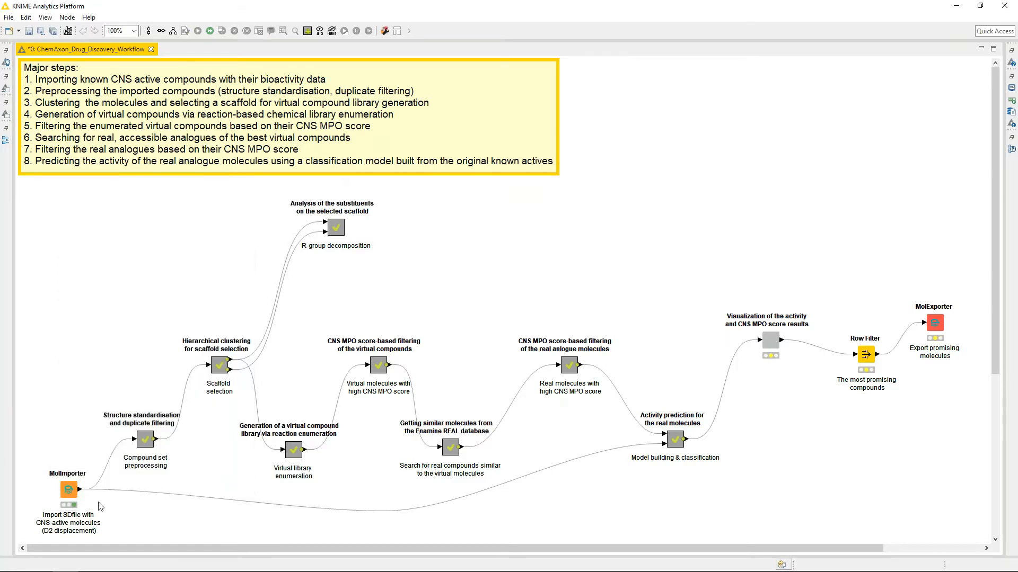
{"action": "right_click", "coordinate": [72, 488]}
{"action": "left_click", "coordinate": [106, 476]}
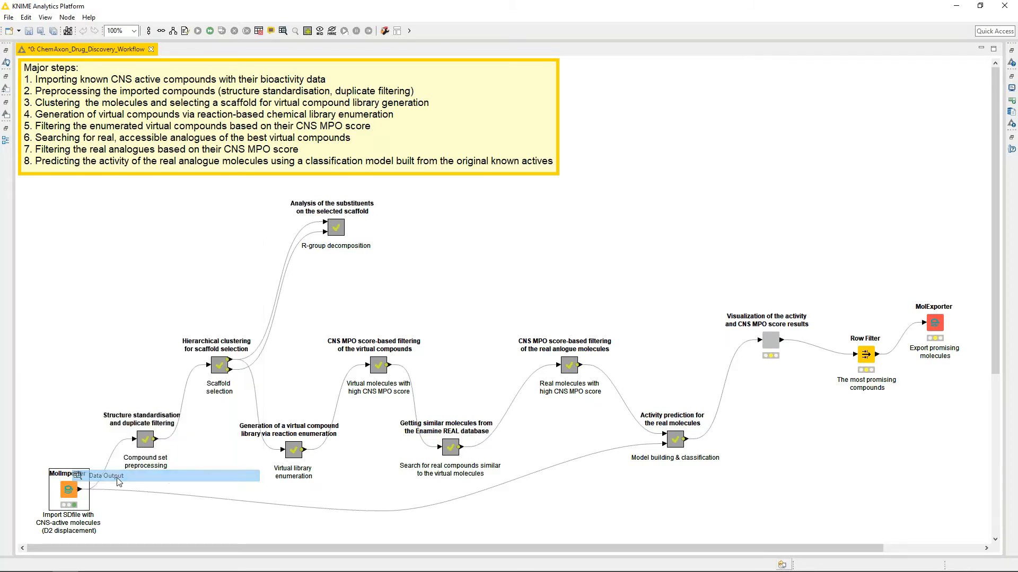
{"action": "left_click_drag", "start_coordinate": [465, 106], "coordinate": [450, 2]}
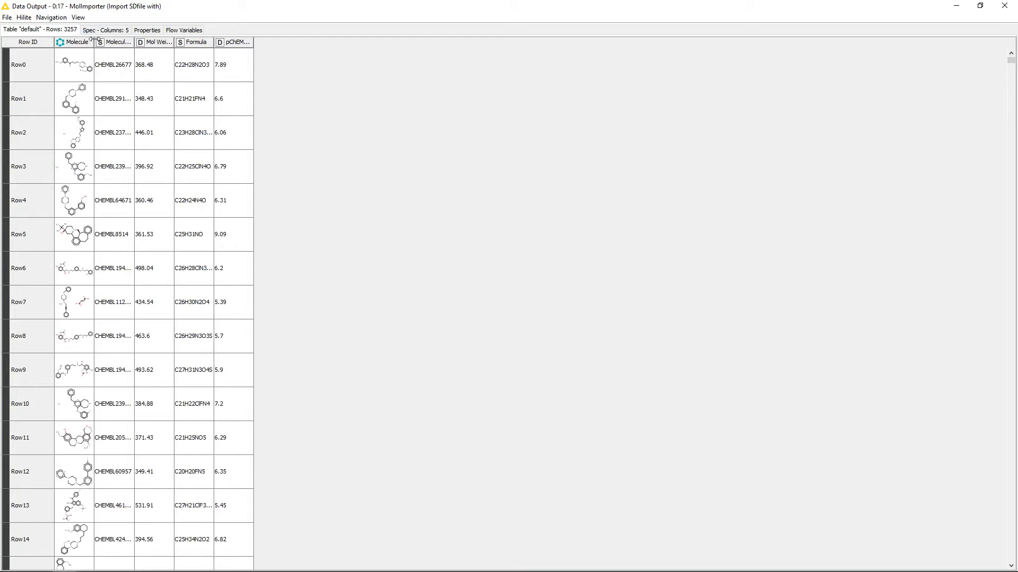
{"action": "left_click_drag", "start_coordinate": [156, 48], "coordinate": [180, 52]}
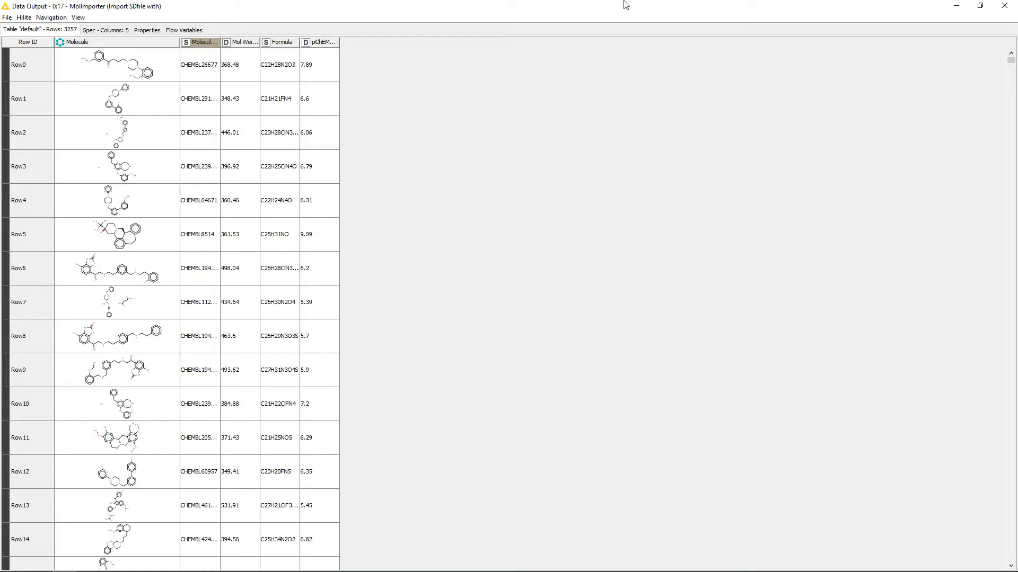
{"action": "left_click", "coordinate": [1003, 7]}
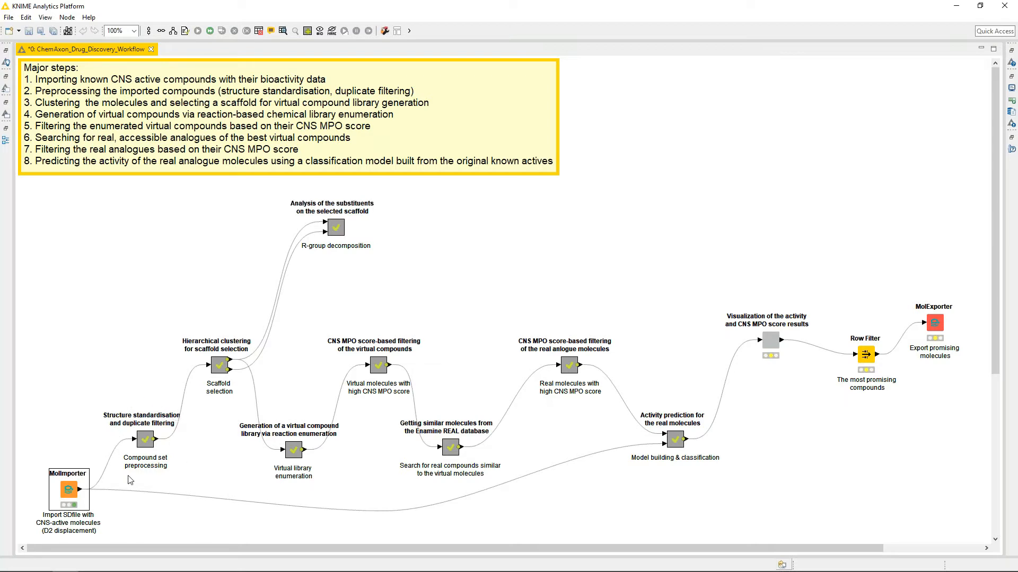
Open the "Structure standardisation and duplicate filtering" metanode to show its inner workflow
{"action": "right_click", "coordinate": [150, 445]}
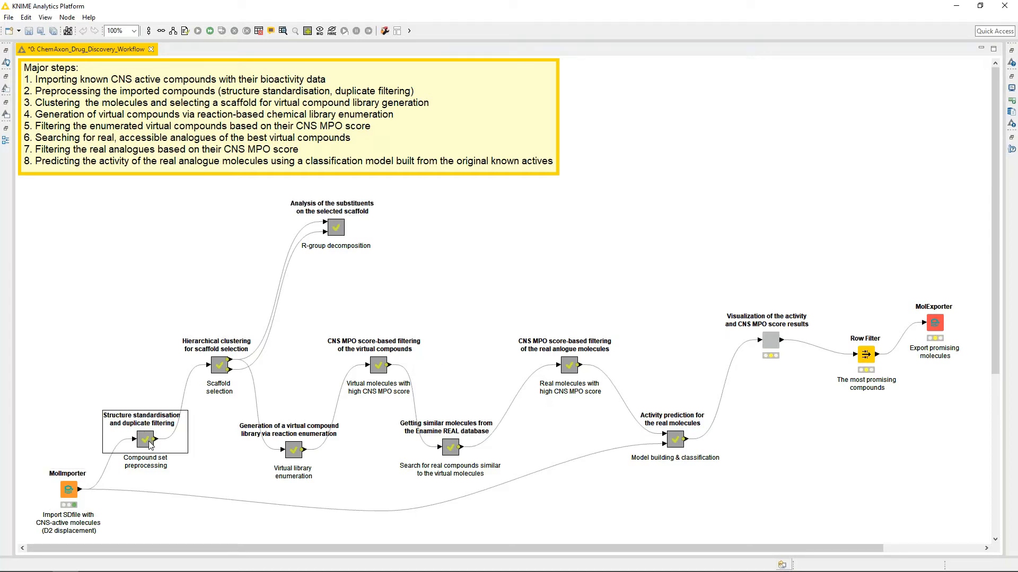
{"action": "mouse_move", "coordinate": [238, 333]}
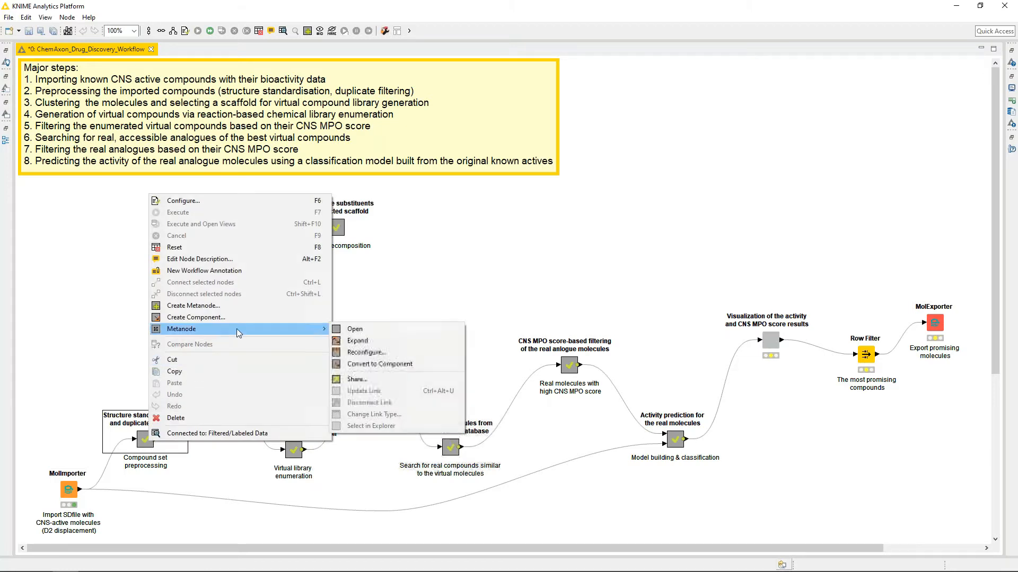
{"action": "left_click", "coordinate": [354, 329]}
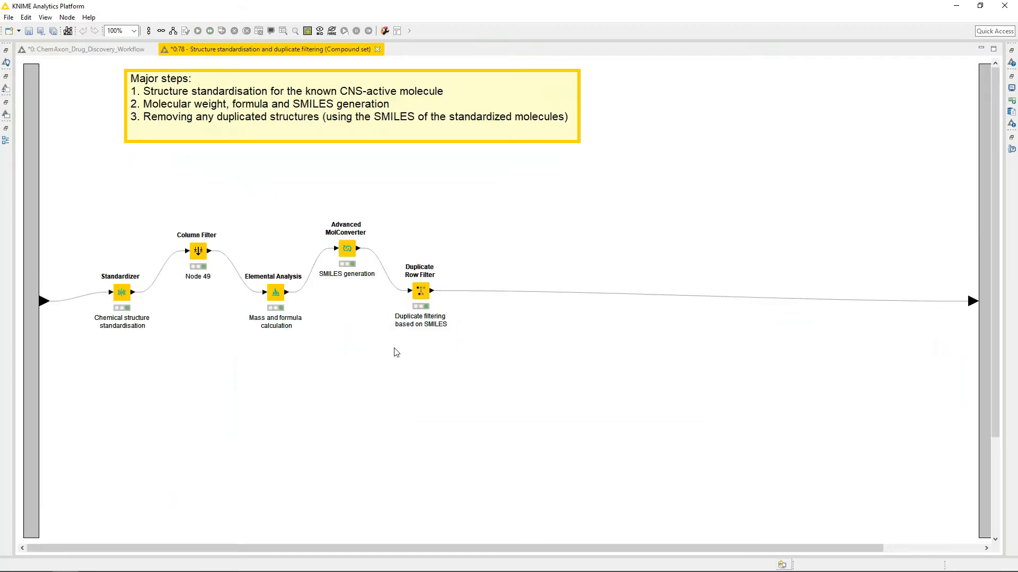
Review the Standardizer node's configured actions and the list of available actions, then close the configuration without changes
{"action": "left_click", "coordinate": [121, 296]}
{"action": "right_click", "coordinate": [121, 297]}
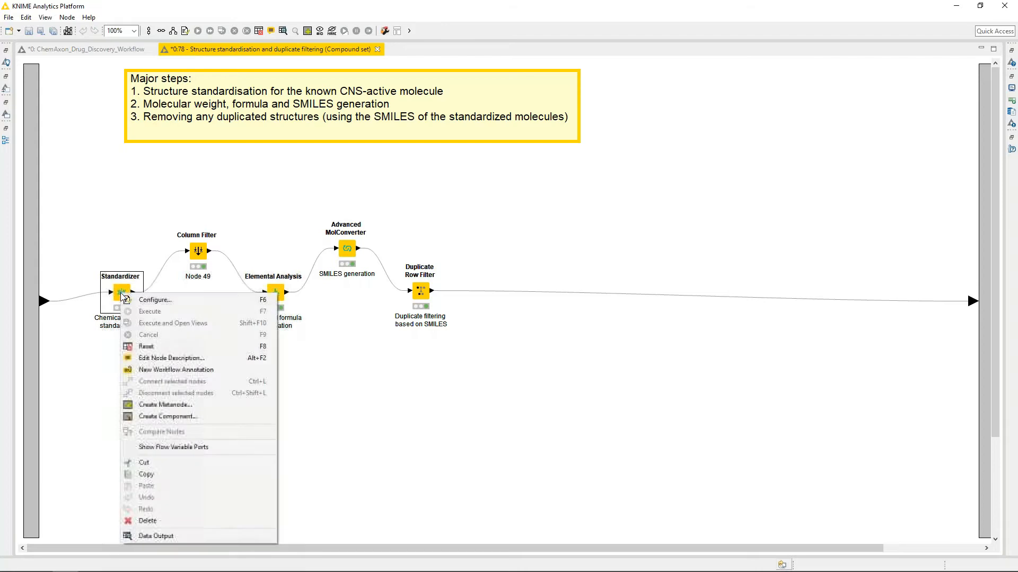
{"action": "left_click", "coordinate": [171, 298]}
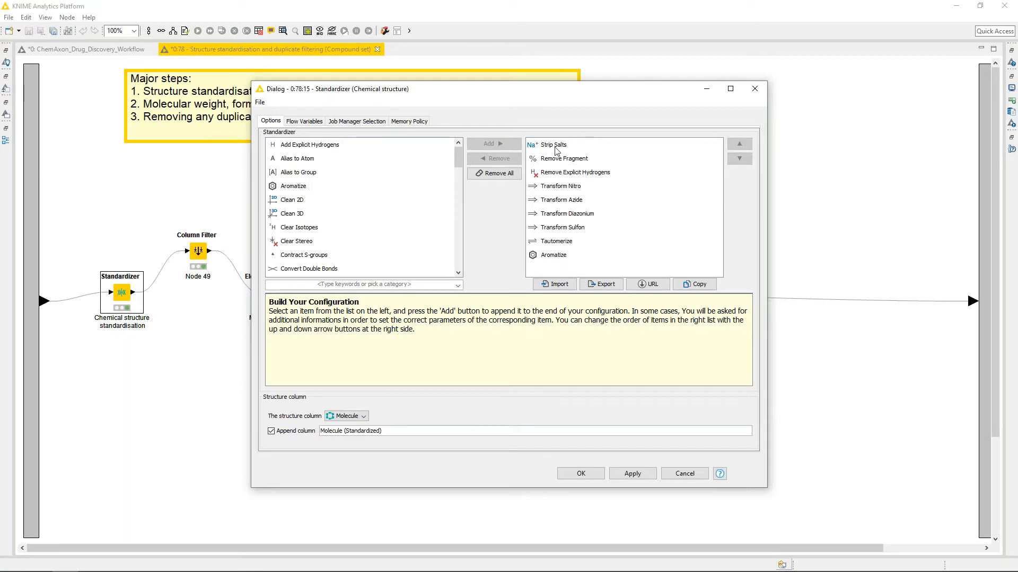
{"action": "scroll", "coordinate": [400, 142], "scroll_direction": "down", "scroll_amount": 1}
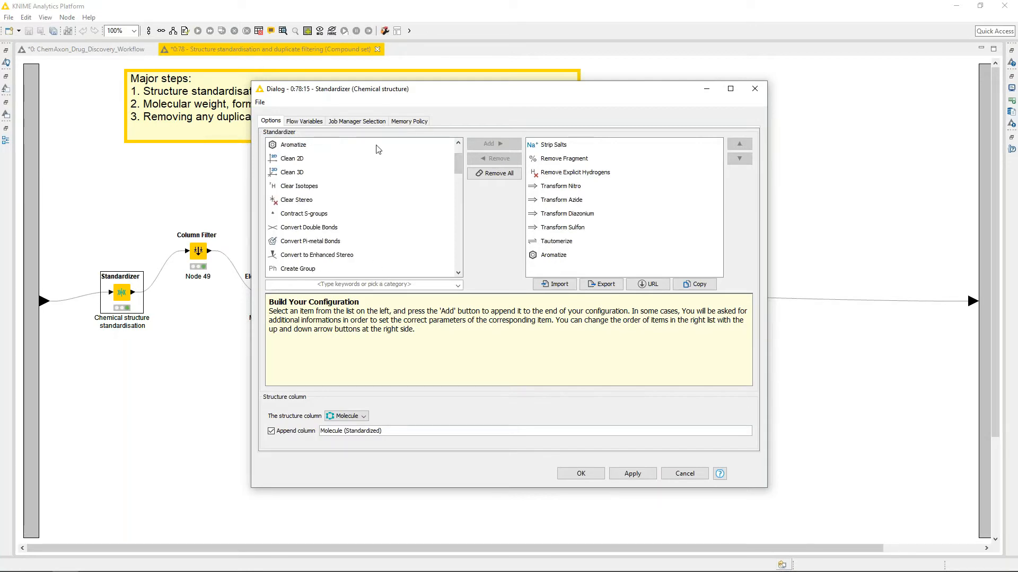
{"action": "scroll", "coordinate": [382, 151], "scroll_direction": "up", "scroll_amount": 1}
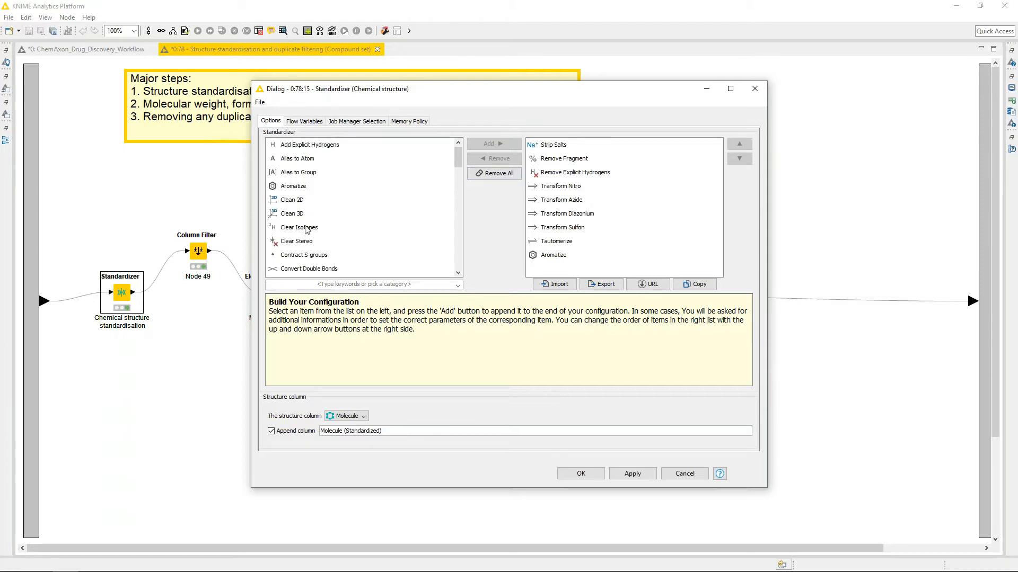
{"action": "scroll", "coordinate": [308, 185], "scroll_direction": "down", "scroll_amount": 2}
{"action": "scroll", "coordinate": [308, 185], "scroll_direction": "down", "scroll_amount": 5}
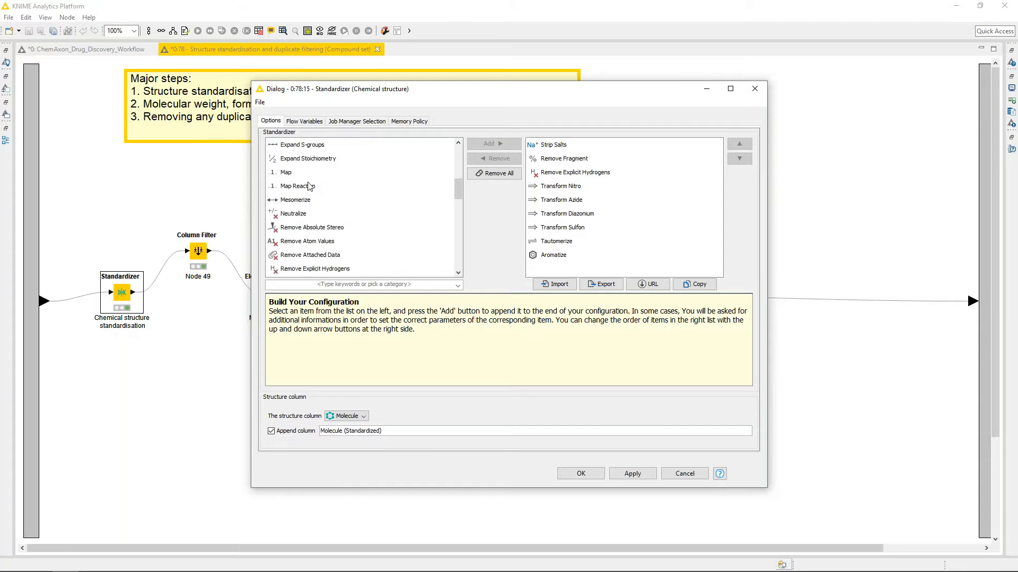
{"action": "scroll", "coordinate": [307, 259], "scroll_direction": "up", "scroll_amount": 7}
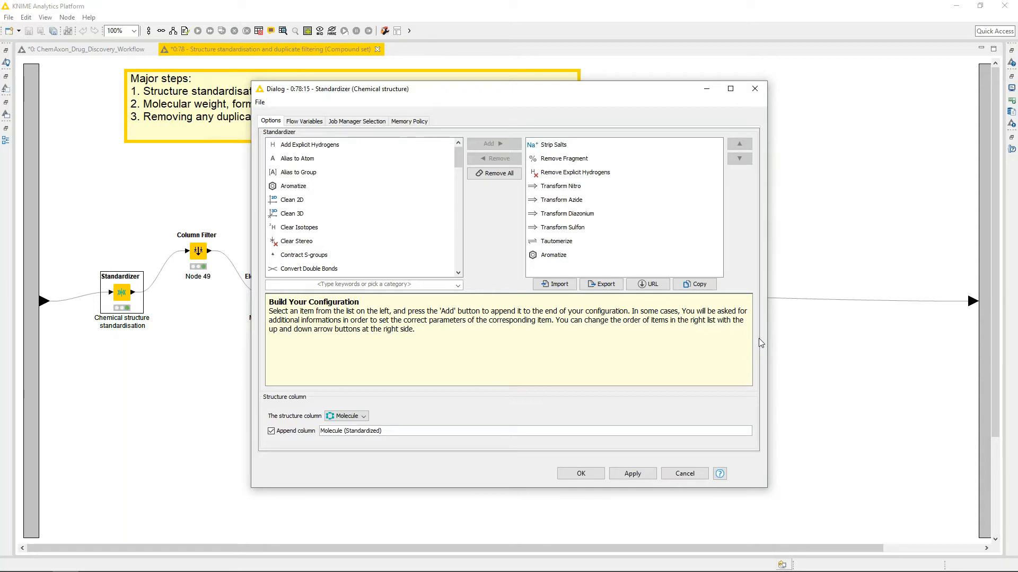
{"action": "left_click", "coordinate": [581, 474]}
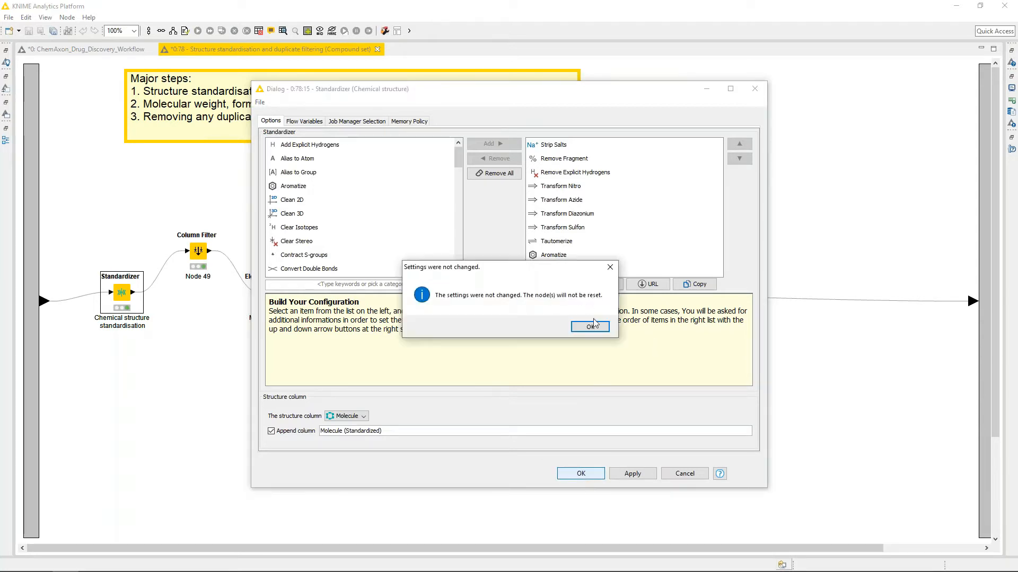
{"action": "left_click", "coordinate": [590, 328]}
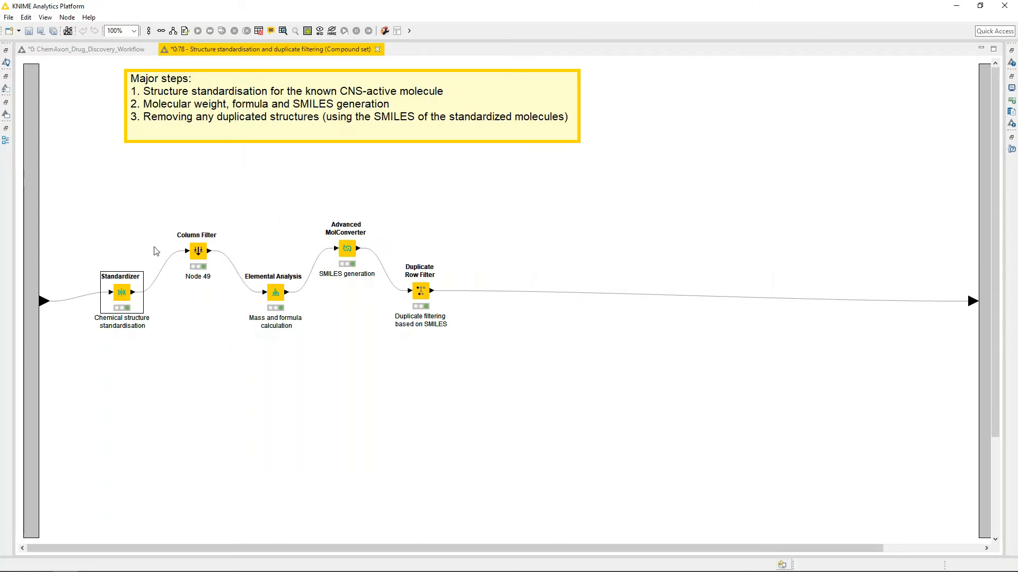
Compare the original and standardized structures in the Standardizer's data output, widening both molecule columns, and close the table
{"action": "right_click", "coordinate": [121, 300]}
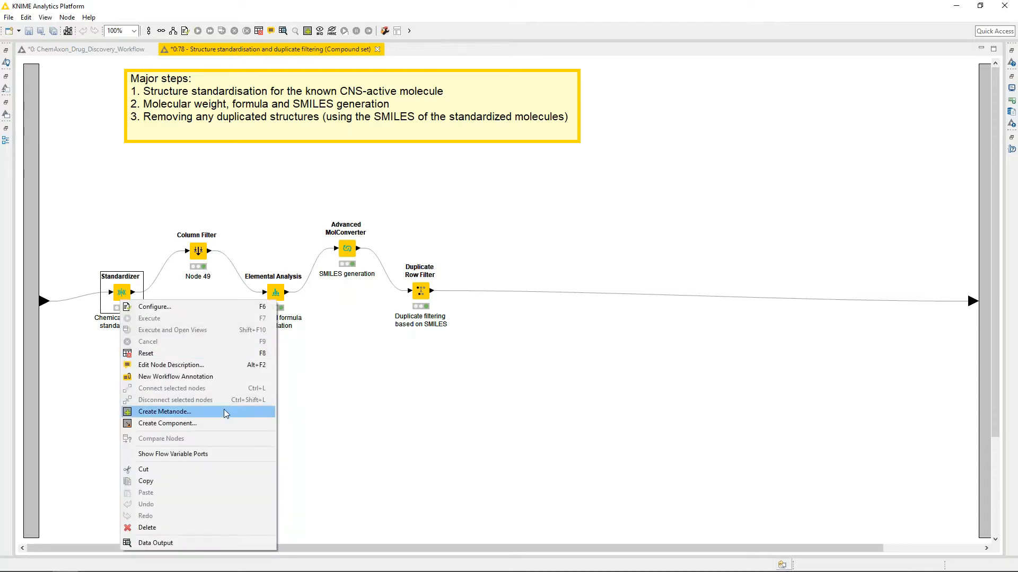
{"action": "left_click", "coordinate": [229, 543]}
{"action": "left_click_drag", "start_coordinate": [413, 95], "coordinate": [413, 2]}
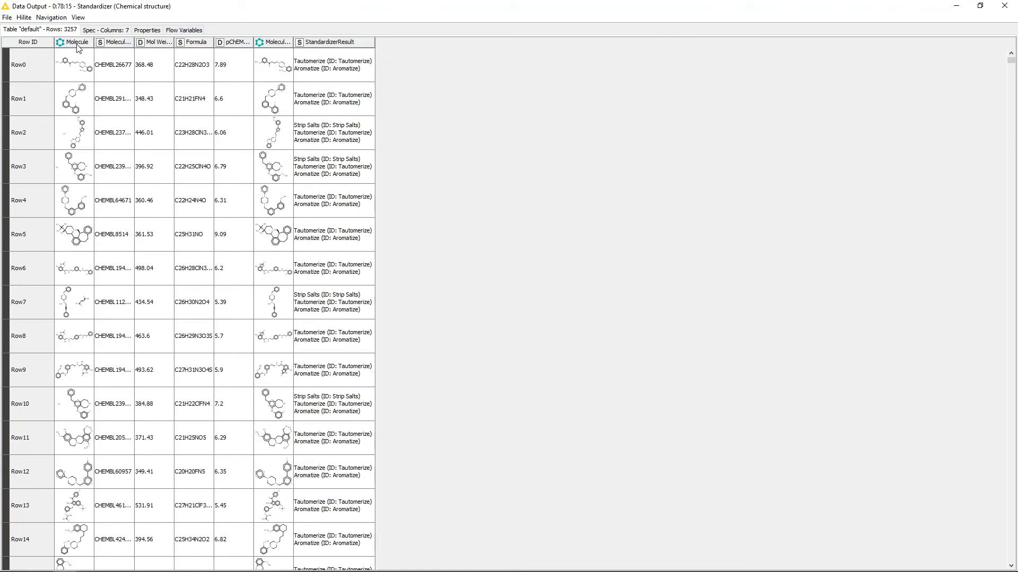
{"action": "left_click_drag", "start_coordinate": [94, 45], "coordinate": [154, 45]}
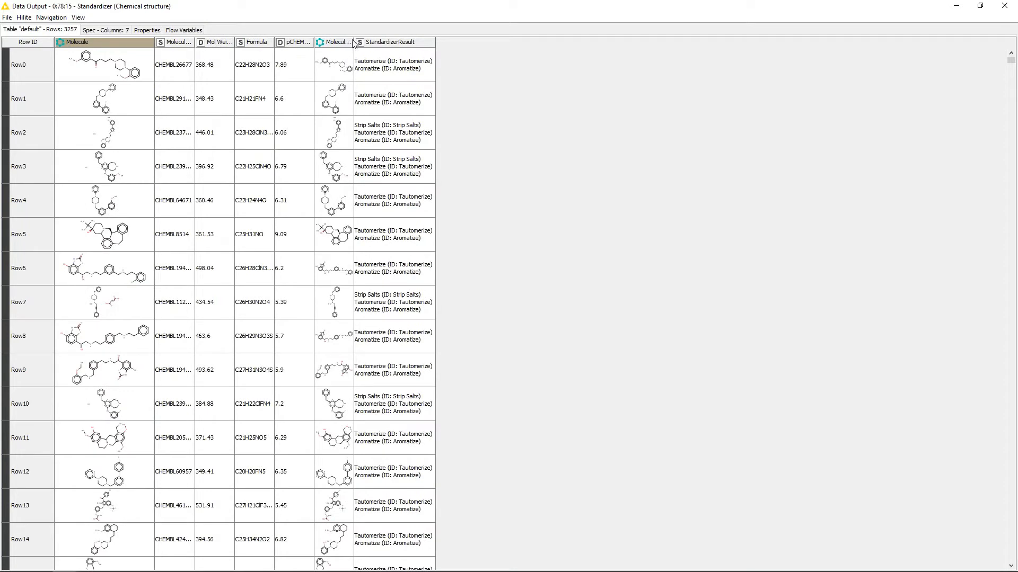
{"action": "left_click_drag", "start_coordinate": [353, 45], "coordinate": [443, 53]}
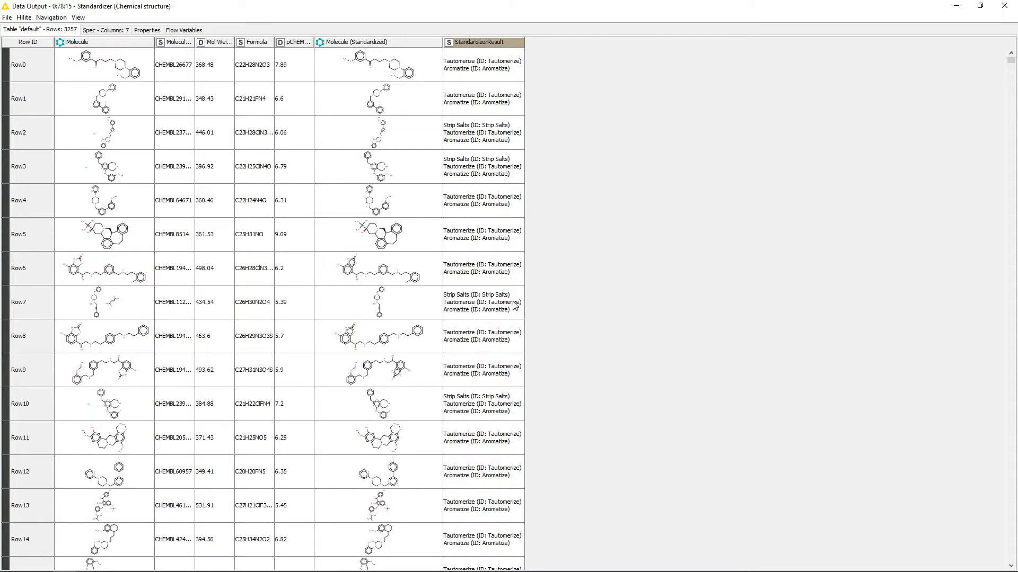
{"action": "scroll", "coordinate": [514, 307], "scroll_direction": "down", "scroll_amount": 1}
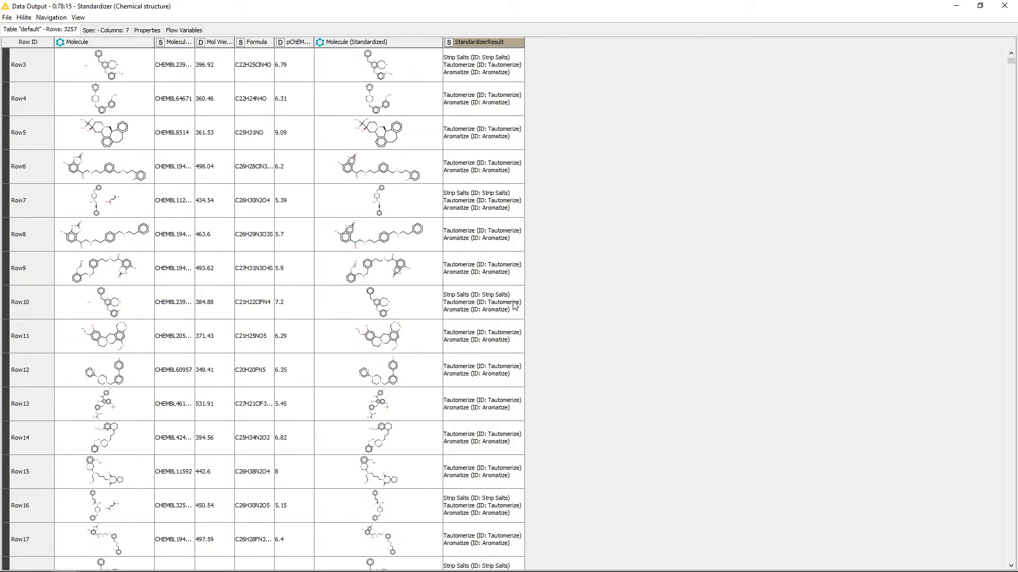
{"action": "scroll", "coordinate": [513, 307], "scroll_direction": "down", "scroll_amount": 2}
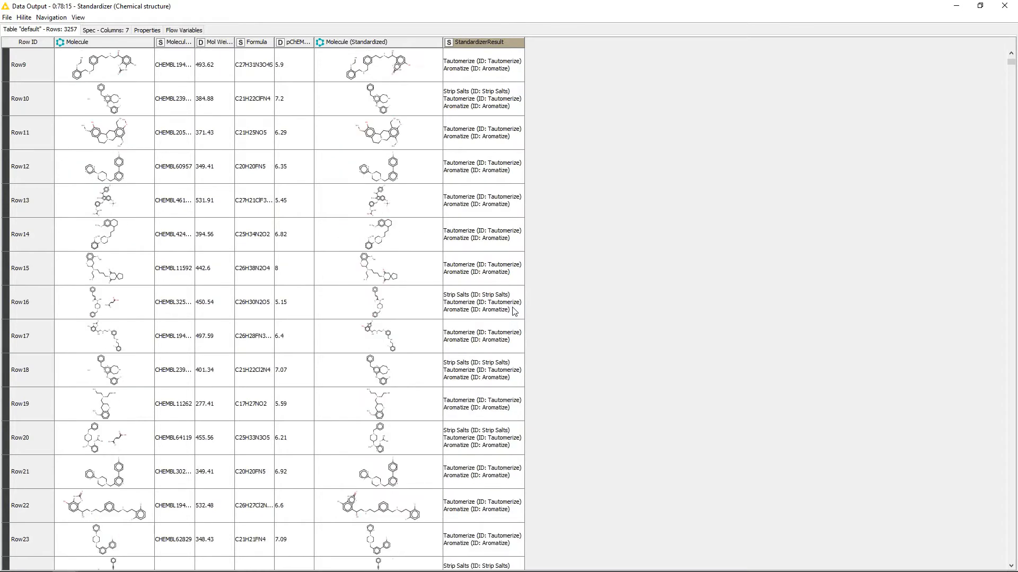
{"action": "scroll", "coordinate": [514, 311], "scroll_direction": "up", "scroll_amount": 3}
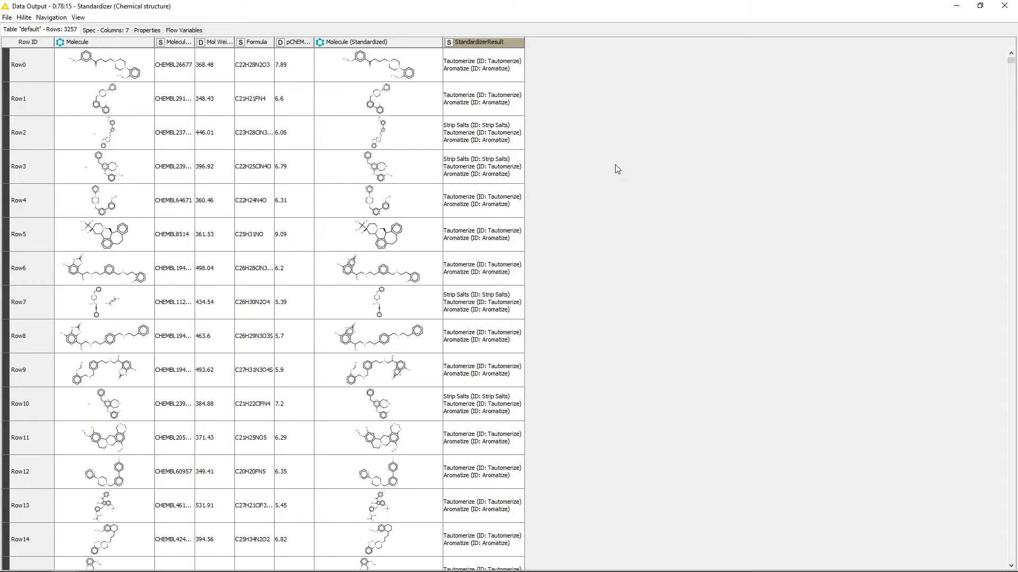
{"action": "scroll", "coordinate": [615, 165], "scroll_direction": "down", "scroll_amount": 3}
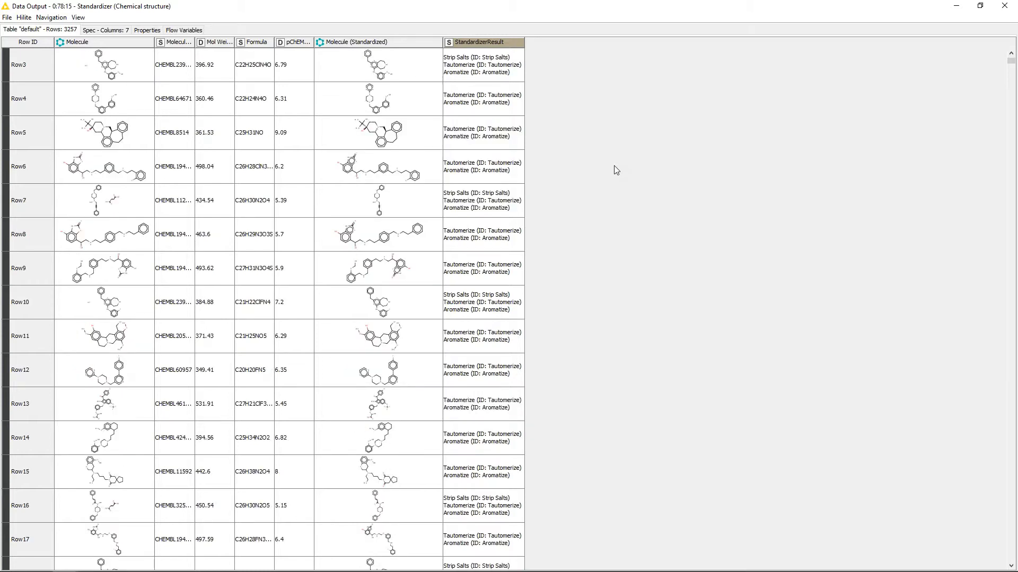
{"action": "scroll", "coordinate": [613, 167], "scroll_direction": "up", "scroll_amount": 3}
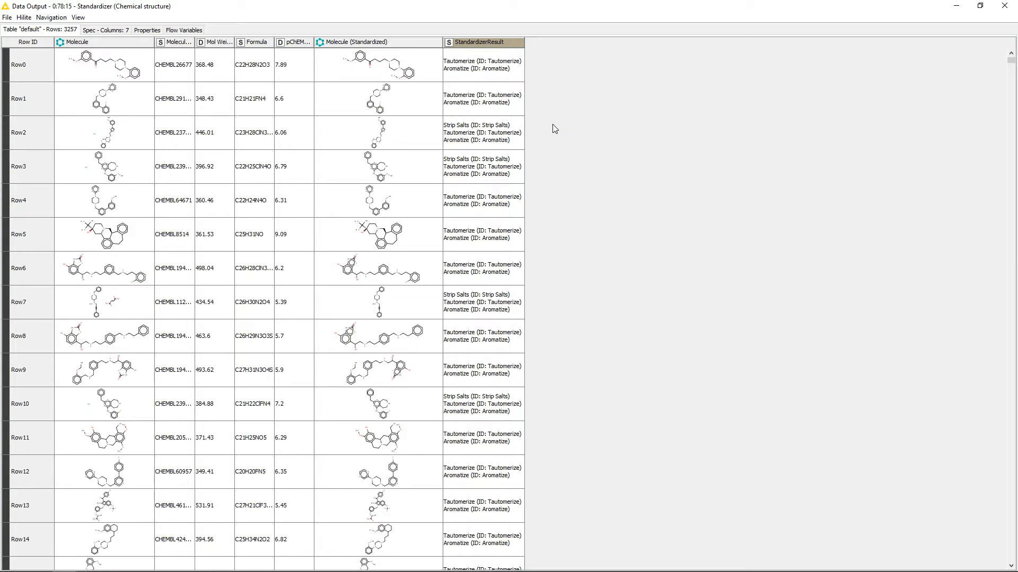
{"action": "left_click", "coordinate": [998, 11]}
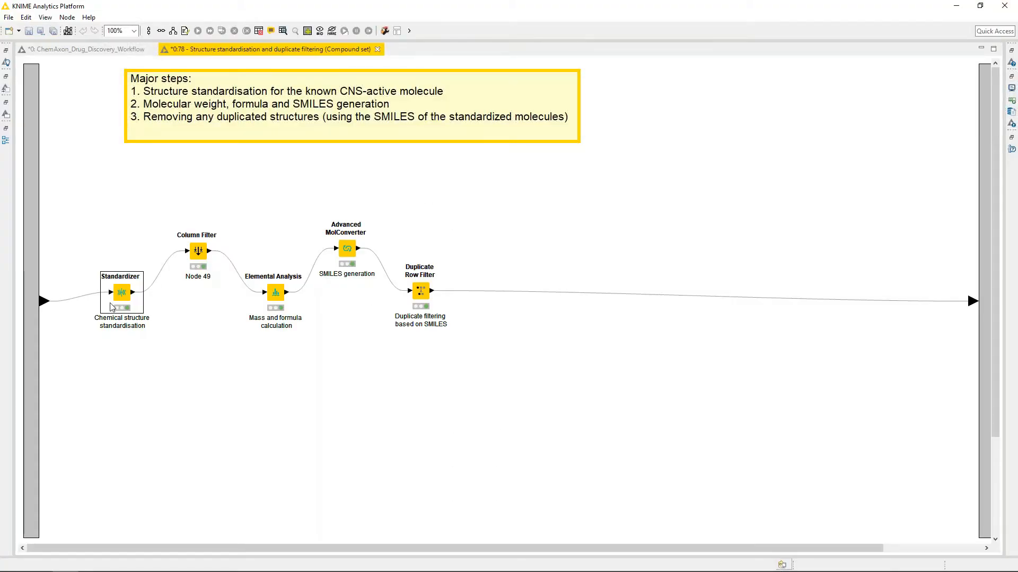
Review which columns the Column Filter node includes and excludes, then close its configuration without changes
{"action": "right_click", "coordinate": [201, 252]}
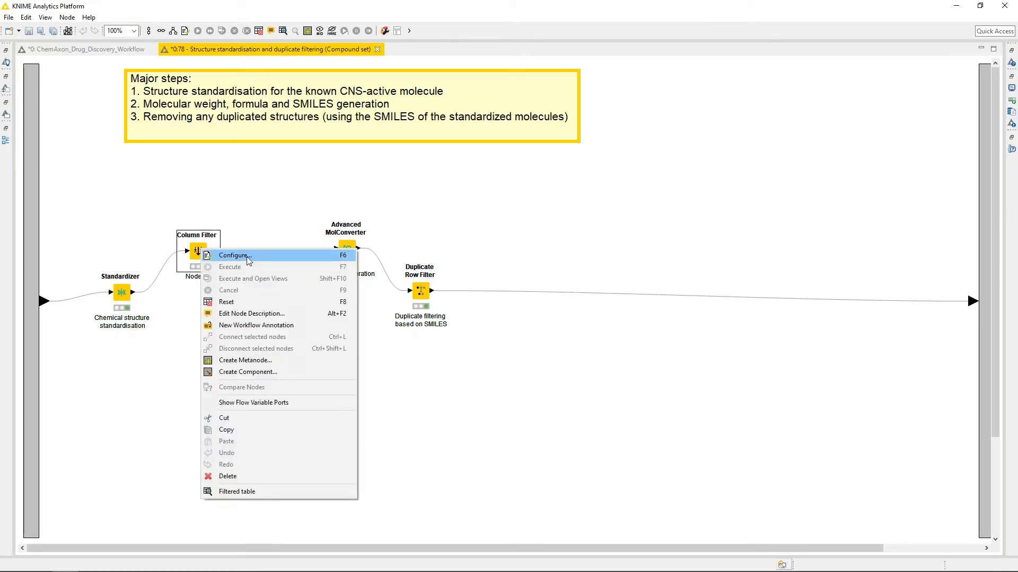
{"action": "left_click", "coordinate": [225, 254]}
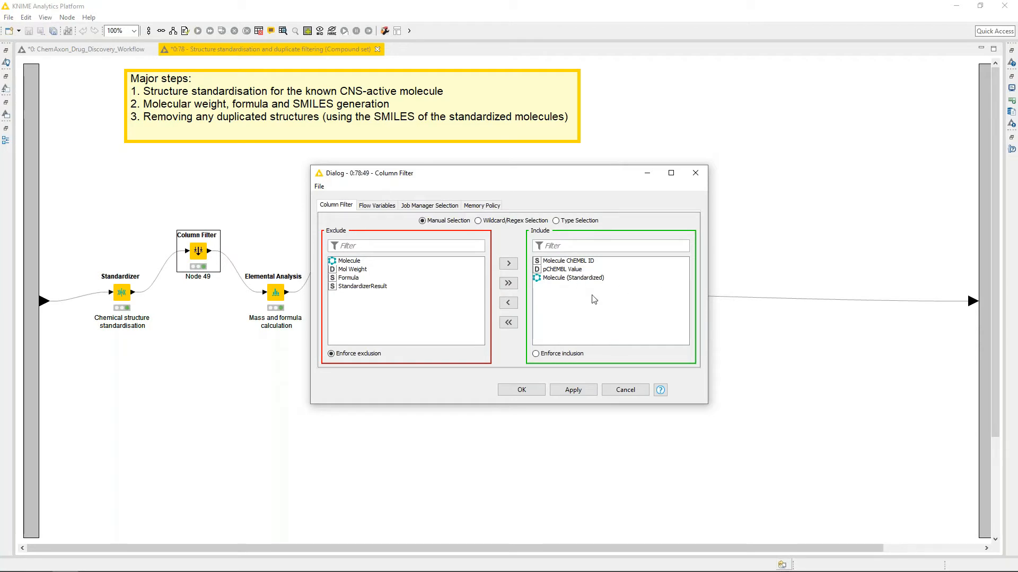
{"action": "left_click", "coordinate": [624, 390]}
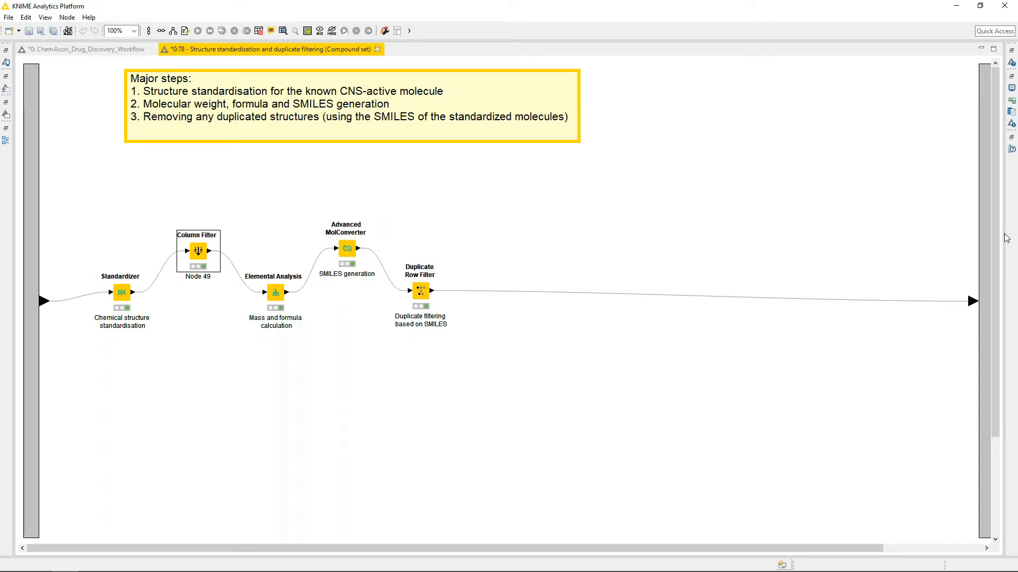
Review the structure column, output format and appended column set in the Advanced MolConverter node, and close its configuration
{"action": "right_click", "coordinate": [347, 251]}
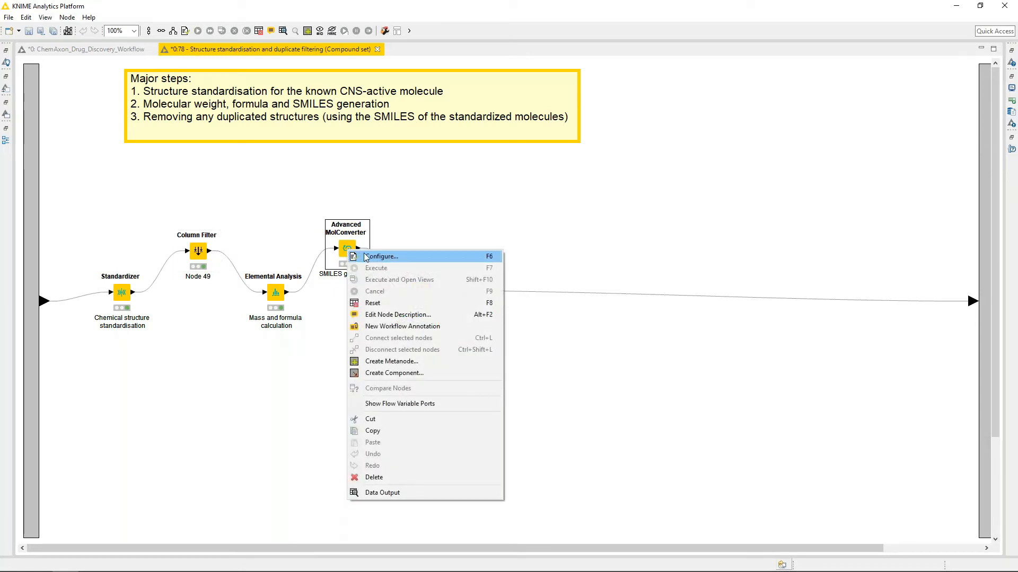
{"action": "left_click", "coordinate": [366, 256]}
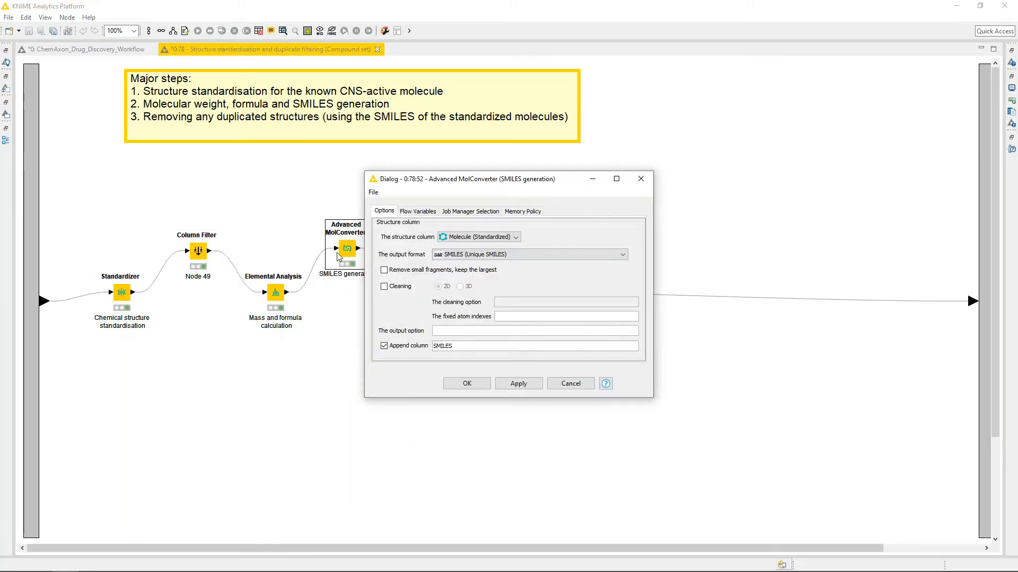
{"action": "left_click_drag", "start_coordinate": [458, 179], "coordinate": [548, 161]}
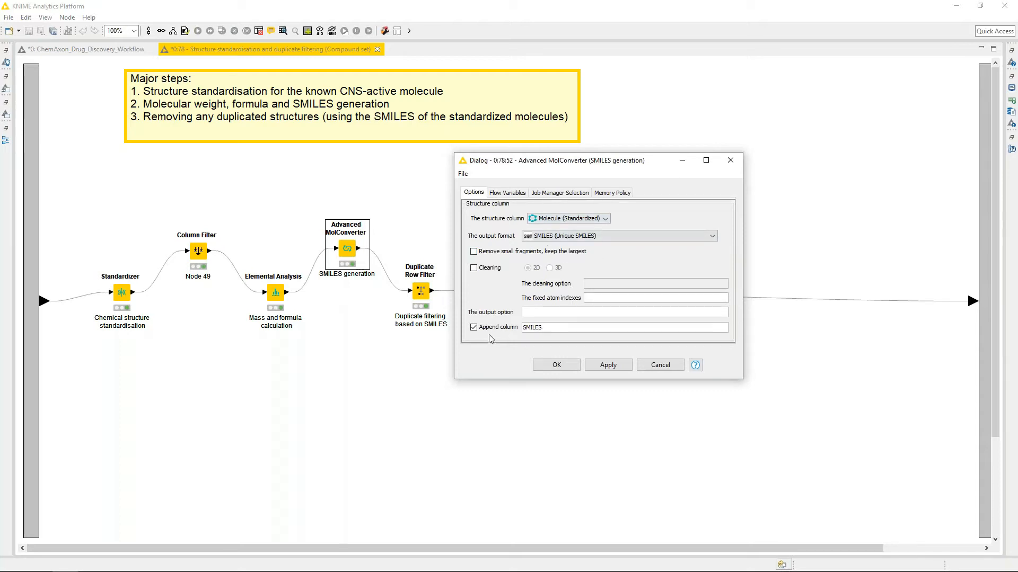
{"action": "left_click", "coordinate": [576, 367]}
{"action": "left_click", "coordinate": [588, 327]}
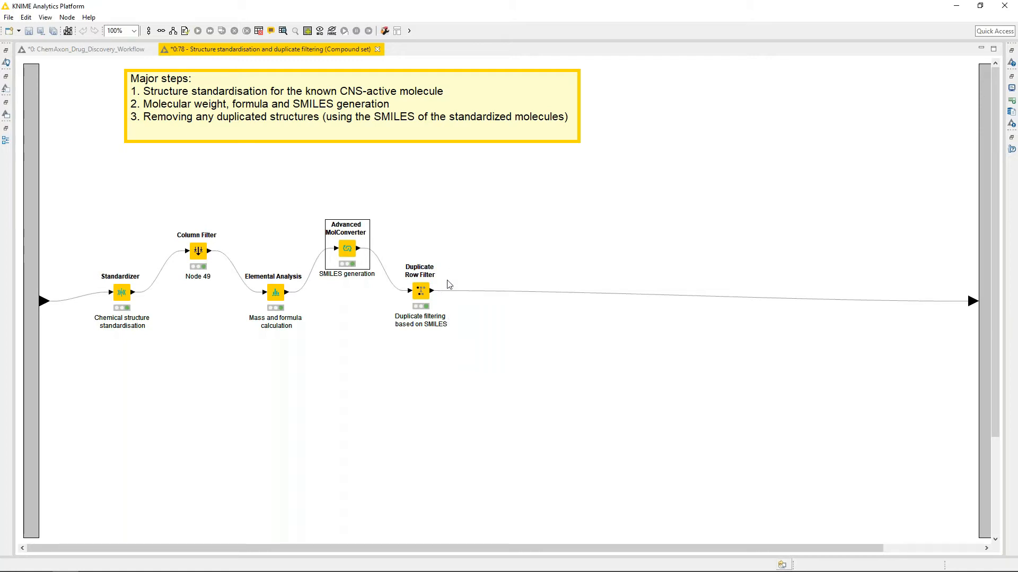
Review the columns used for duplicate detection in the Duplicate Row Filter node and accept its configuration
{"action": "right_click", "coordinate": [427, 301]}
{"action": "left_click", "coordinate": [462, 303]}
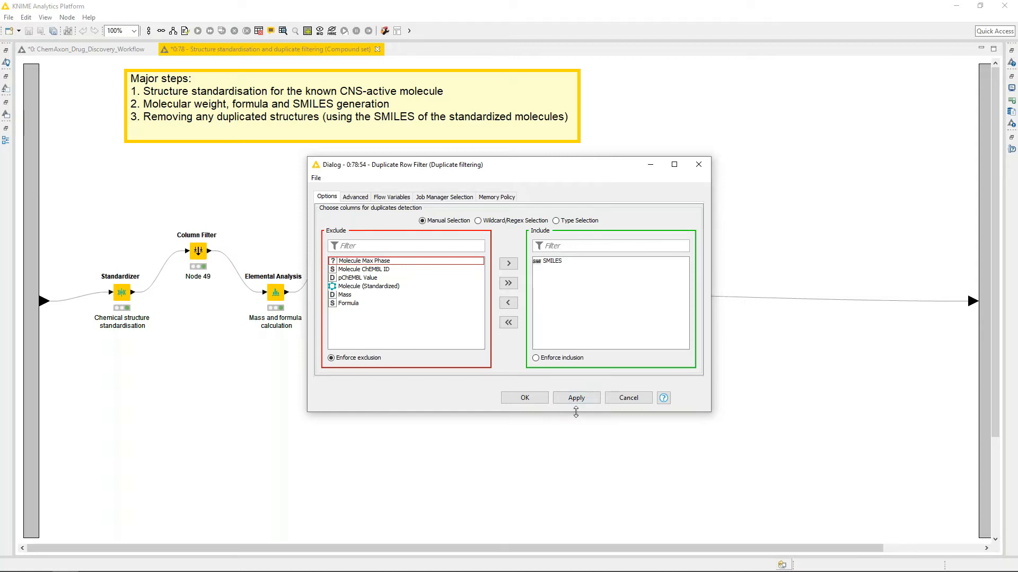
{"action": "left_click", "coordinate": [543, 401]}
{"action": "left_click", "coordinate": [585, 300]}
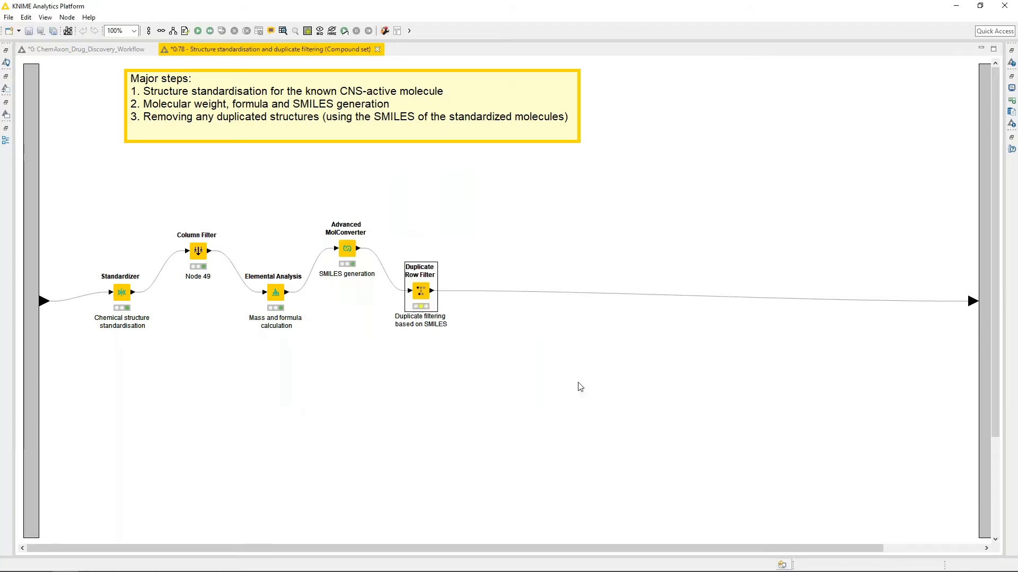
Recheck the Duplicate Row Filter configuration with only SMILES included, accept it, and execute the node
{"action": "right_click", "coordinate": [427, 297]}
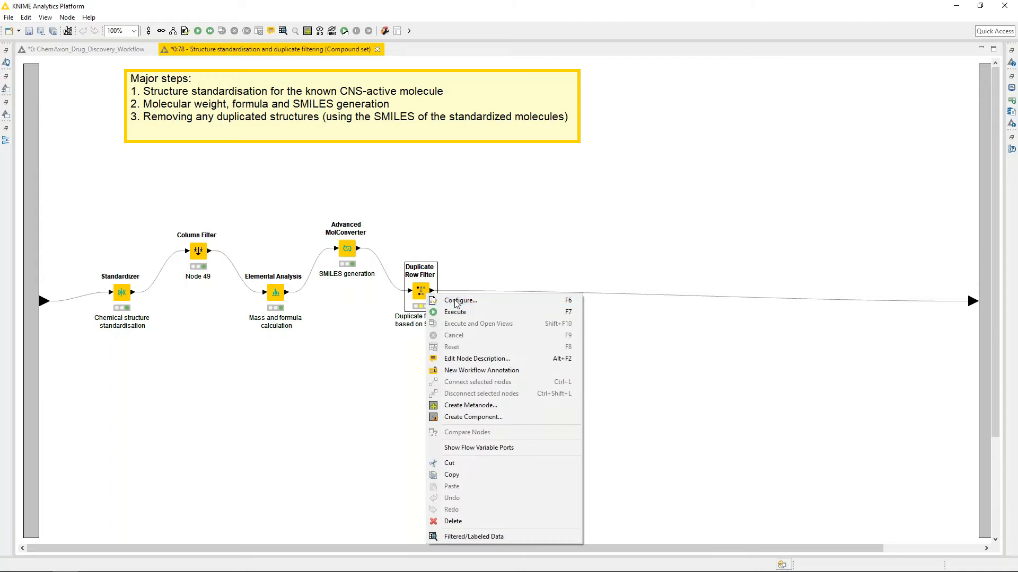
{"action": "left_click", "coordinate": [452, 299]}
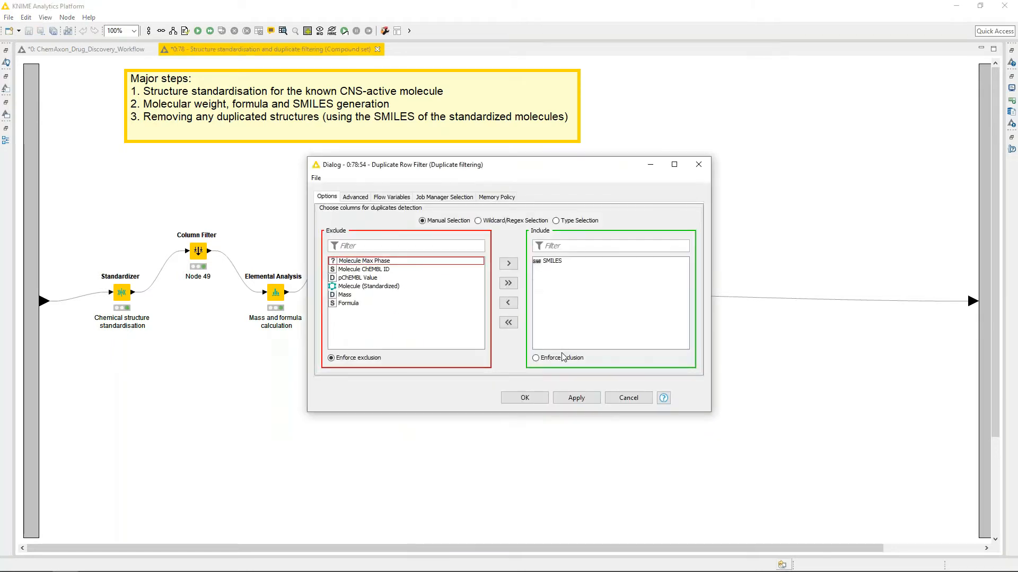
{"action": "left_click", "coordinate": [527, 399]}
{"action": "right_click", "coordinate": [423, 297]}
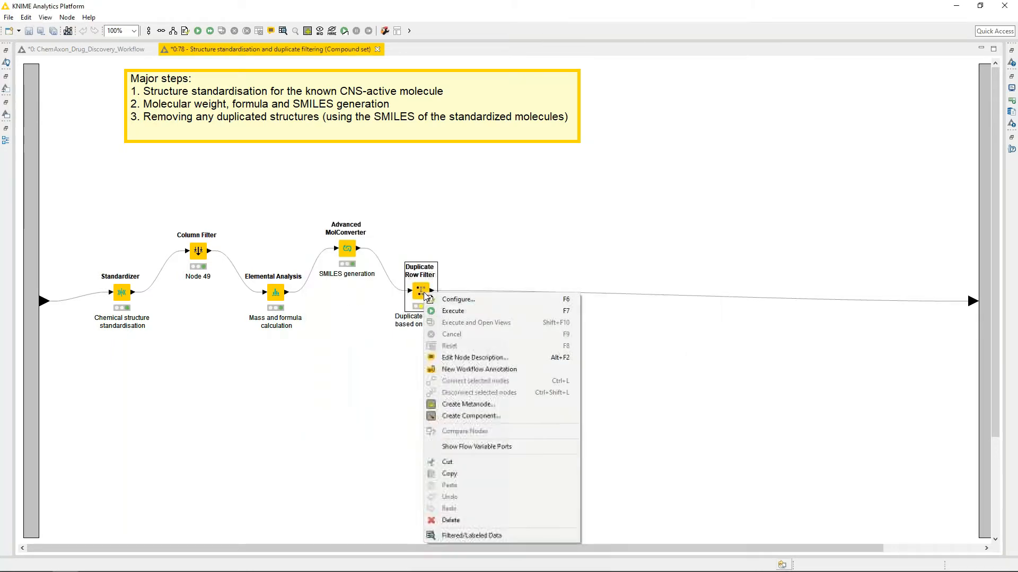
{"action": "left_click", "coordinate": [485, 311]}
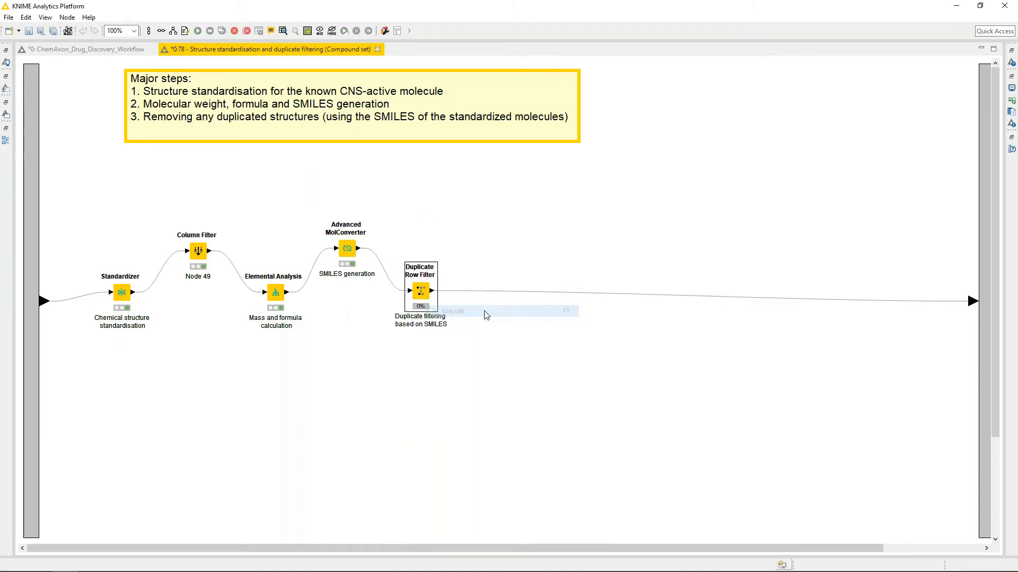
Inspect the Duplicate Row Filter's Filtered/Labeled Data table at full-screen size, and close the table
{"action": "right_click", "coordinate": [427, 297]}
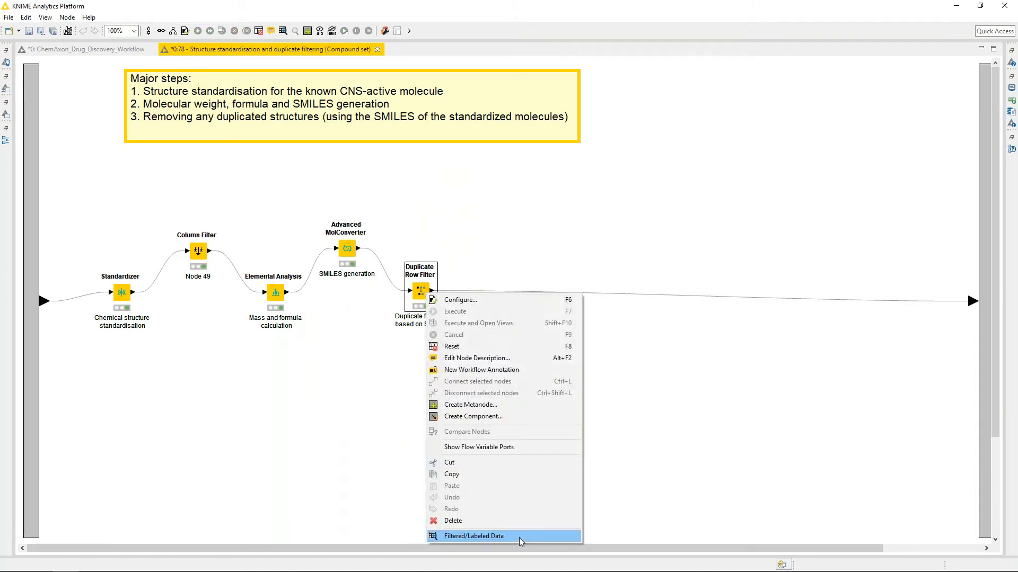
{"action": "left_click", "coordinate": [519, 537]}
{"action": "left_click_drag", "start_coordinate": [436, 101], "coordinate": [441, 4]}
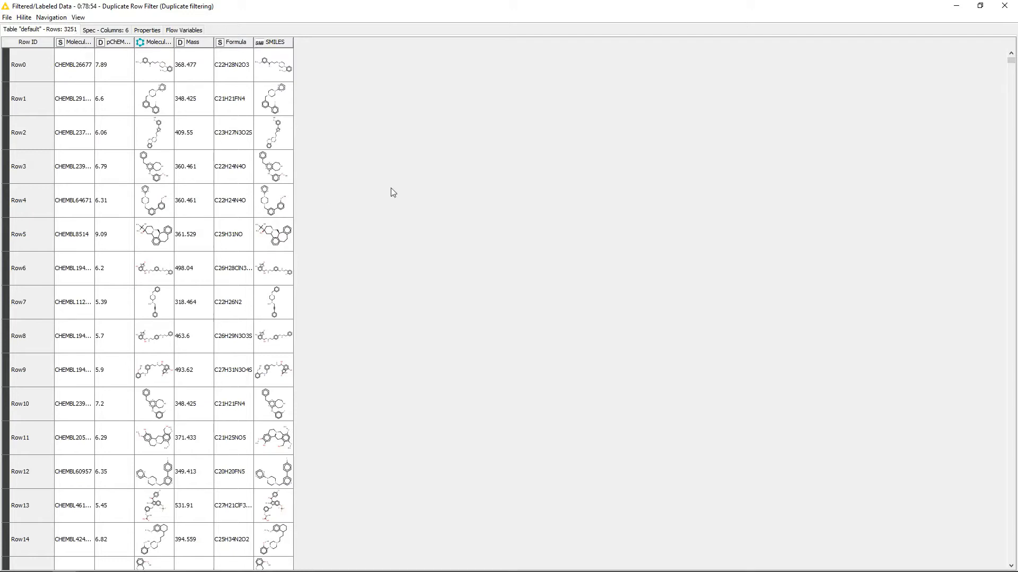
{"action": "left_click", "coordinate": [1004, 8]}
{"action": "left_click", "coordinate": [1004, 7]}
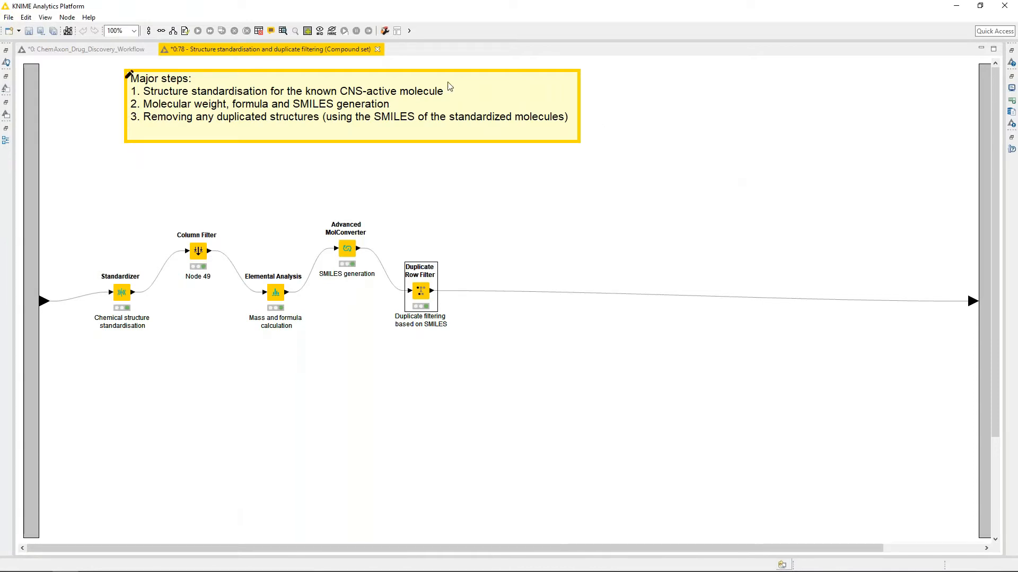
Close the standardisation metanode's inner workflow and execute the "Hierarchical clustering for scaffold selection" metanode
{"action": "left_click", "coordinate": [378, 50]}
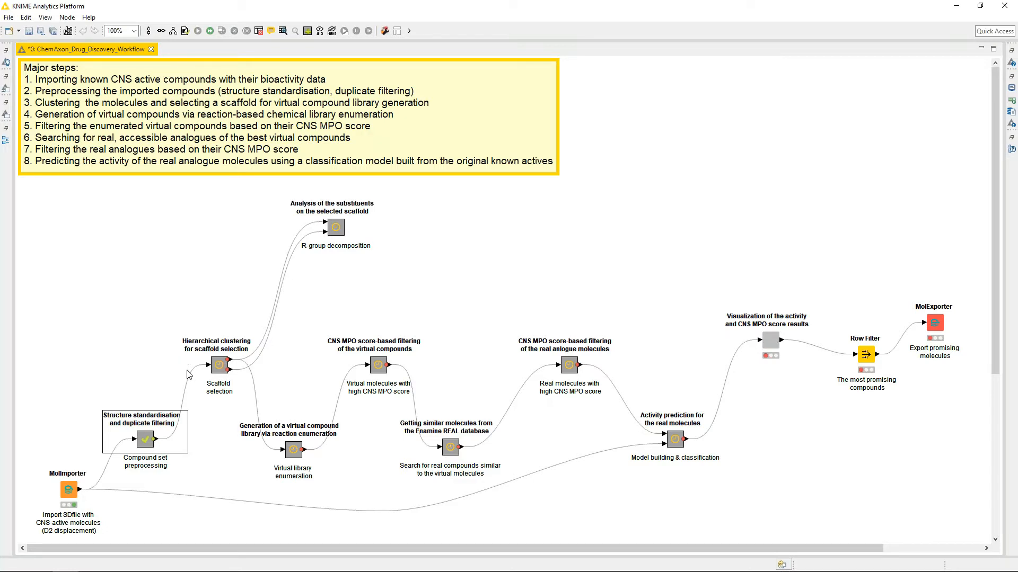
{"action": "right_click", "coordinate": [225, 370]}
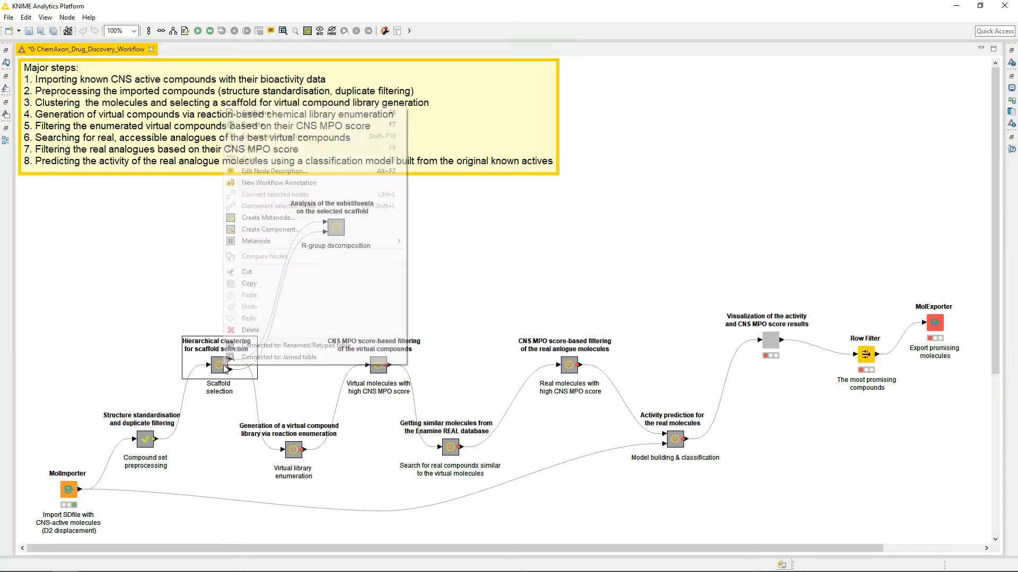
{"action": "left_click", "coordinate": [259, 126]}
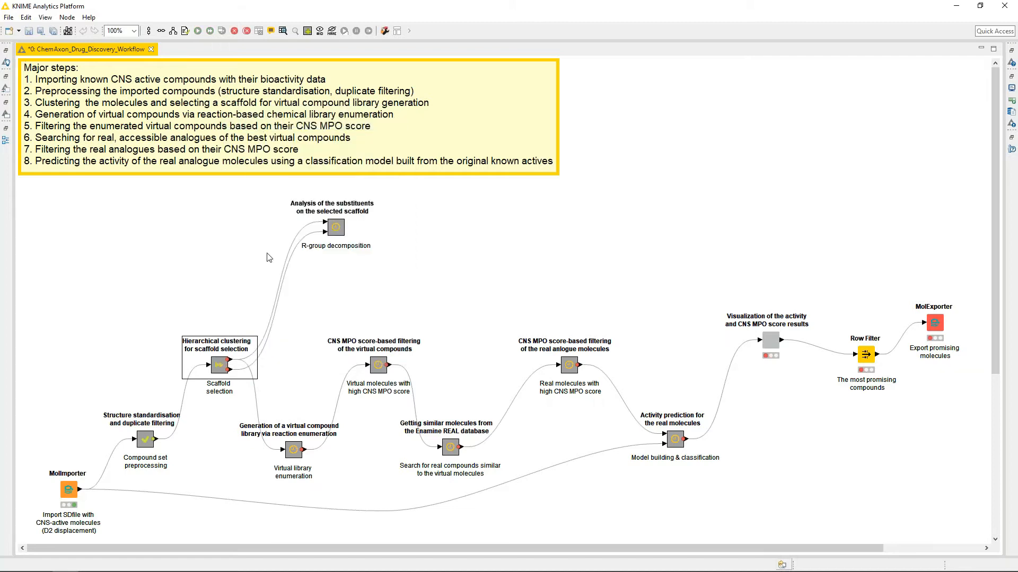
Open the "Hierarchical clustering for scaffold selection" metanode to show its inner workflow
{"action": "right_click", "coordinate": [219, 367]}
{"action": "mouse_move", "coordinate": [266, 238]}
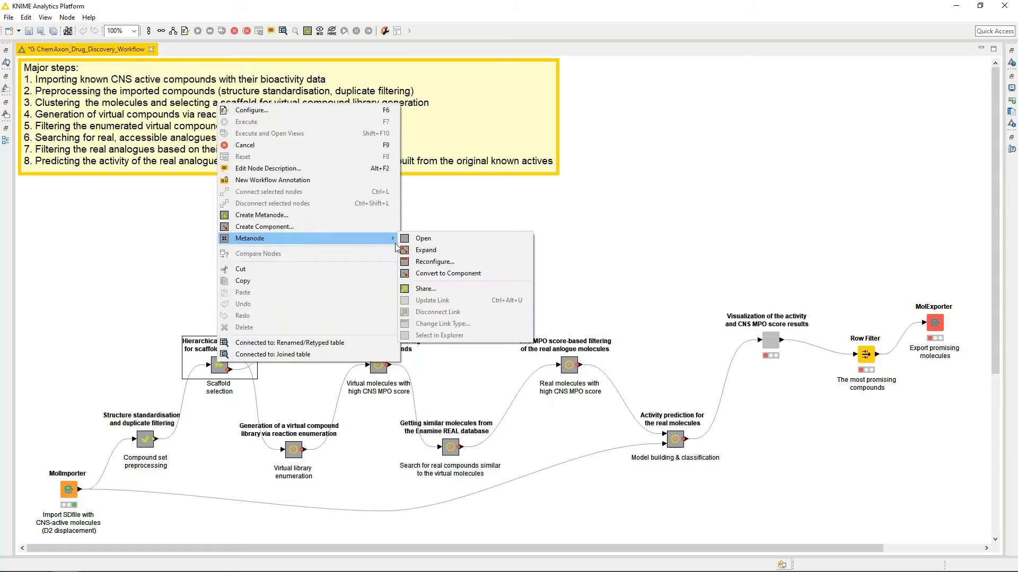
{"action": "left_click", "coordinate": [509, 238]}
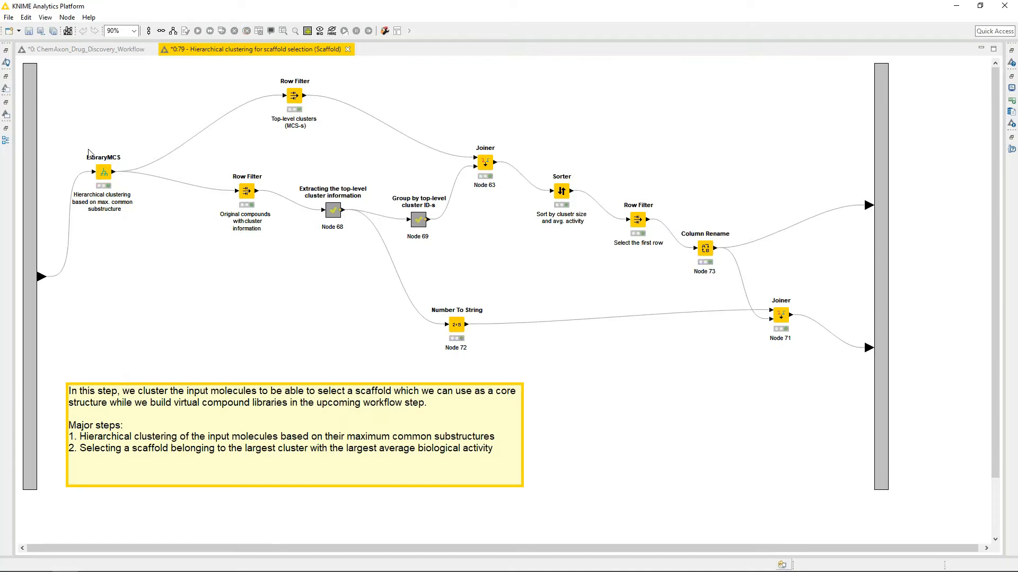
Inspect the LibraryMCS node's data output at full-screen size with the HierarchyID and ElementCount columns widened, and close the table
{"action": "right_click", "coordinate": [111, 177]}
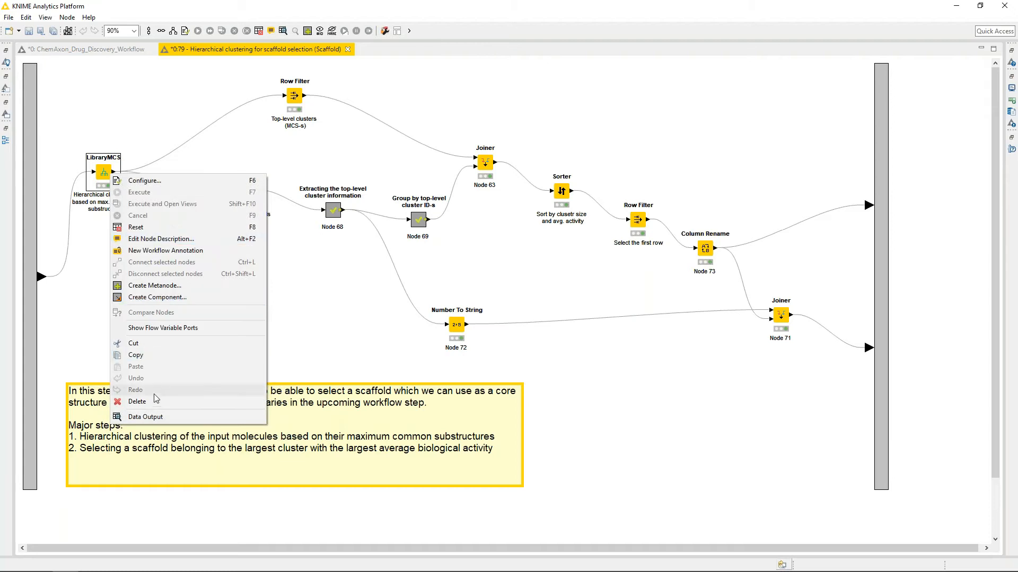
{"action": "left_click", "coordinate": [164, 419]}
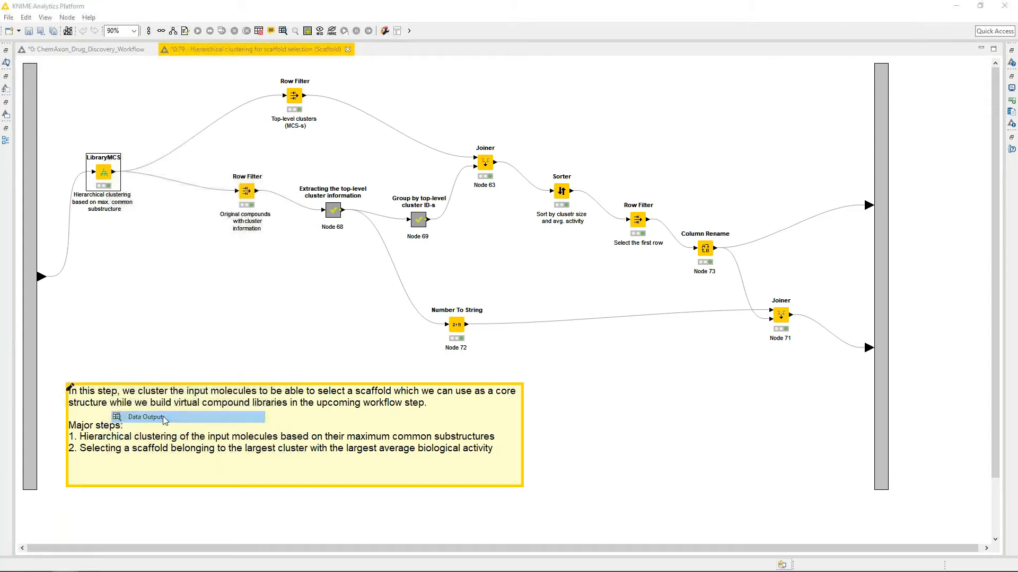
{"action": "left_click_drag", "start_coordinate": [444, 103], "coordinate": [432, 5]}
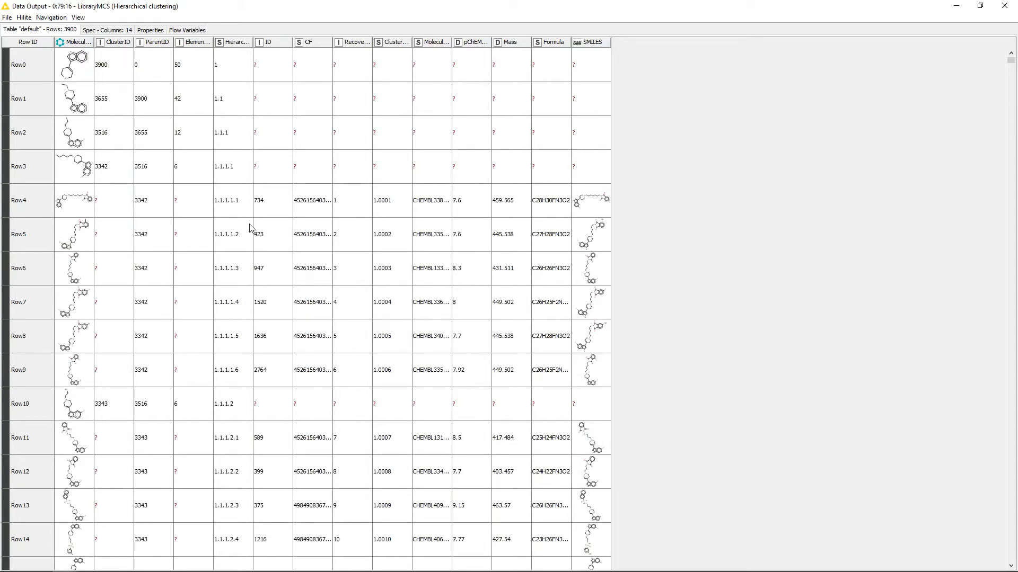
{"action": "left_click_drag", "start_coordinate": [254, 42], "coordinate": [324, 50]}
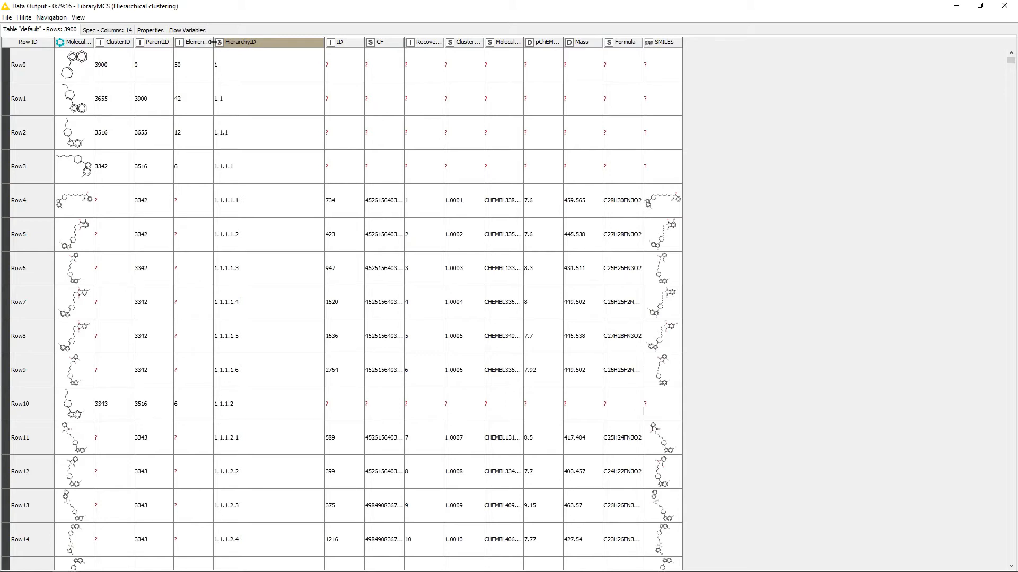
{"action": "left_click_drag", "start_coordinate": [213, 41], "coordinate": [226, 41]}
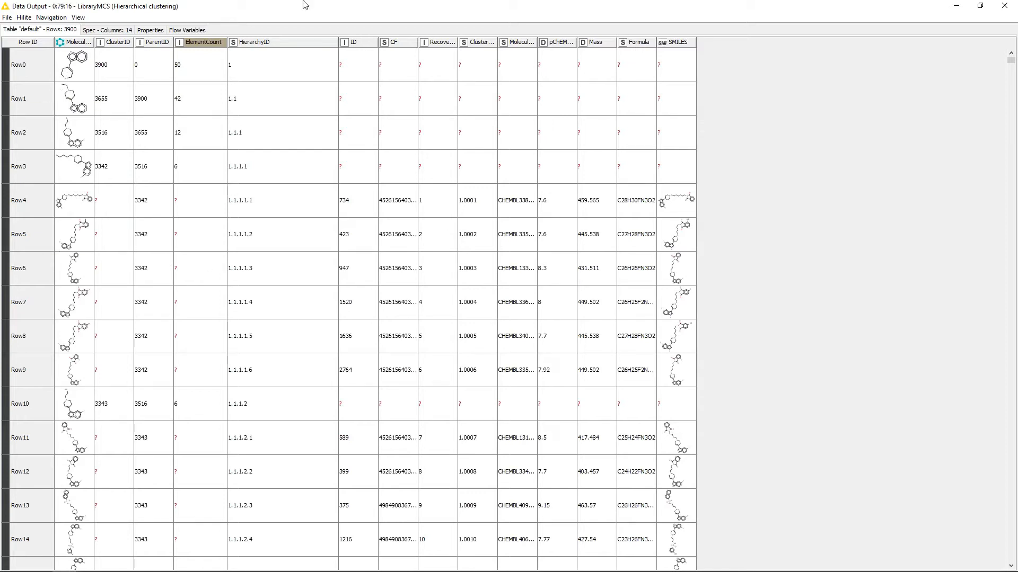
{"action": "left_click", "coordinate": [1003, 7]}
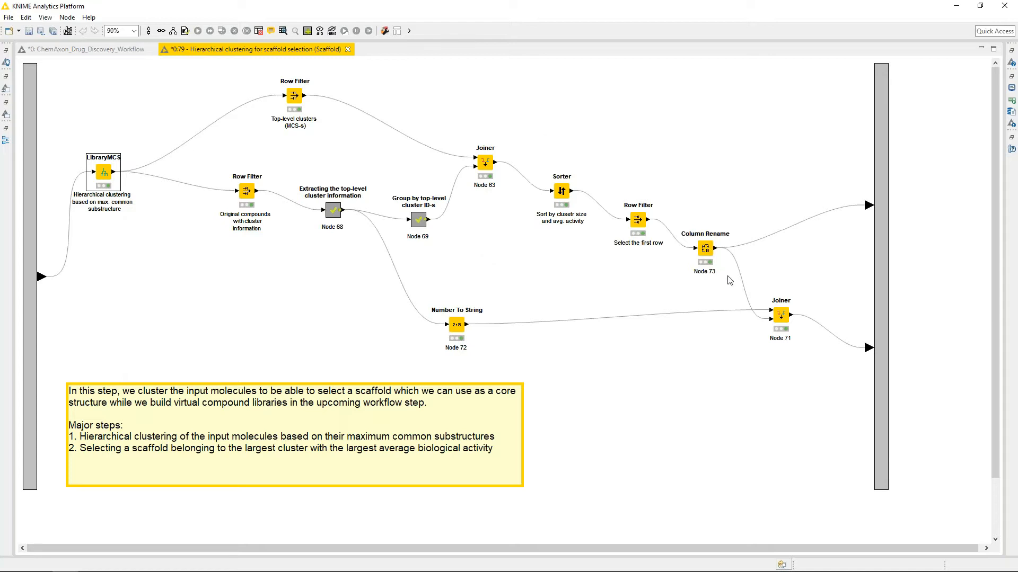
Inspect the joined table of the Joiner node before the Sorter, widening the Mean(pCHEMBL Value) column, and close the table
{"action": "right_click", "coordinate": [482, 162]}
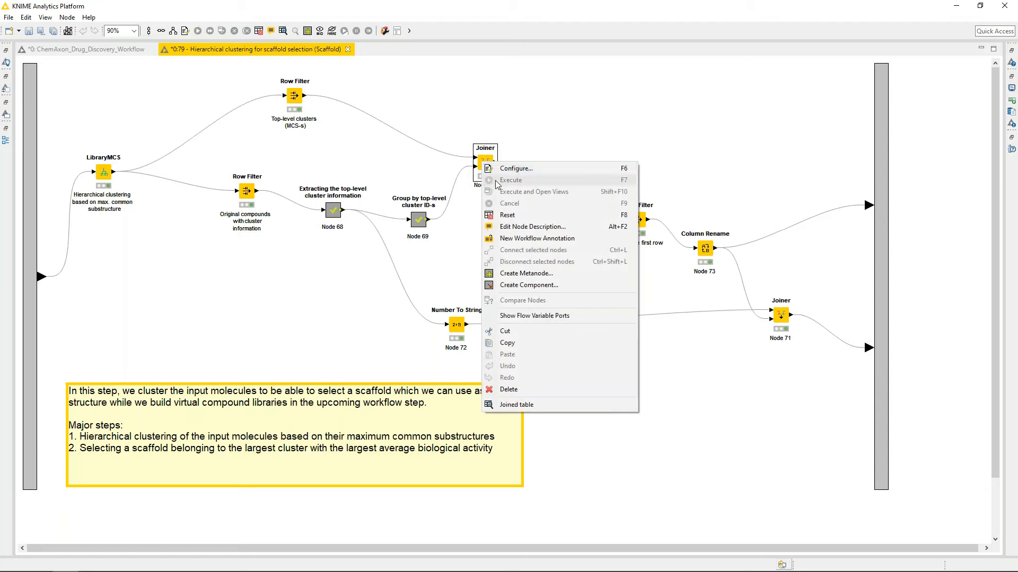
{"action": "left_click", "coordinate": [543, 412]}
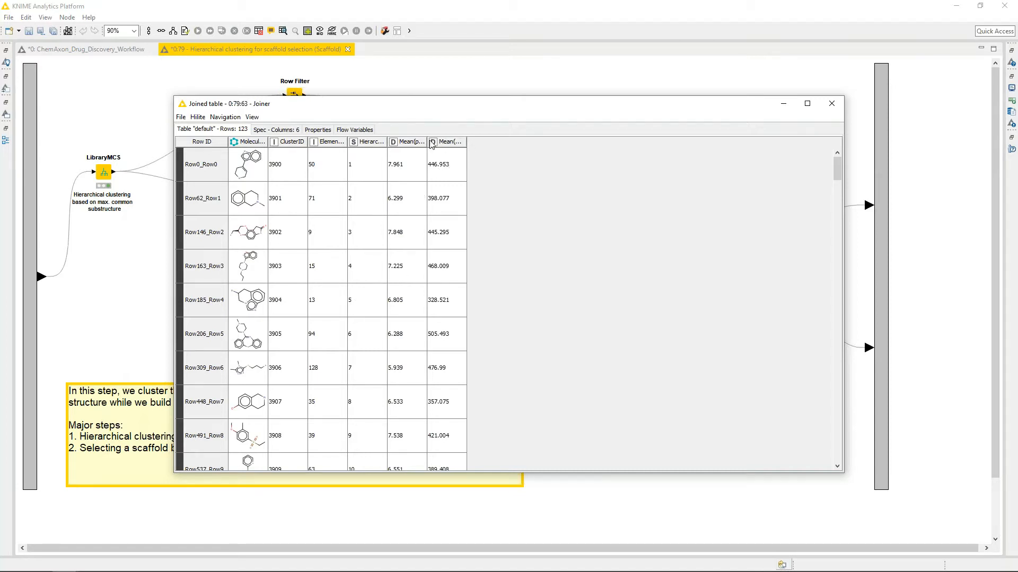
{"action": "left_click_drag", "start_coordinate": [427, 141], "coordinate": [506, 153]}
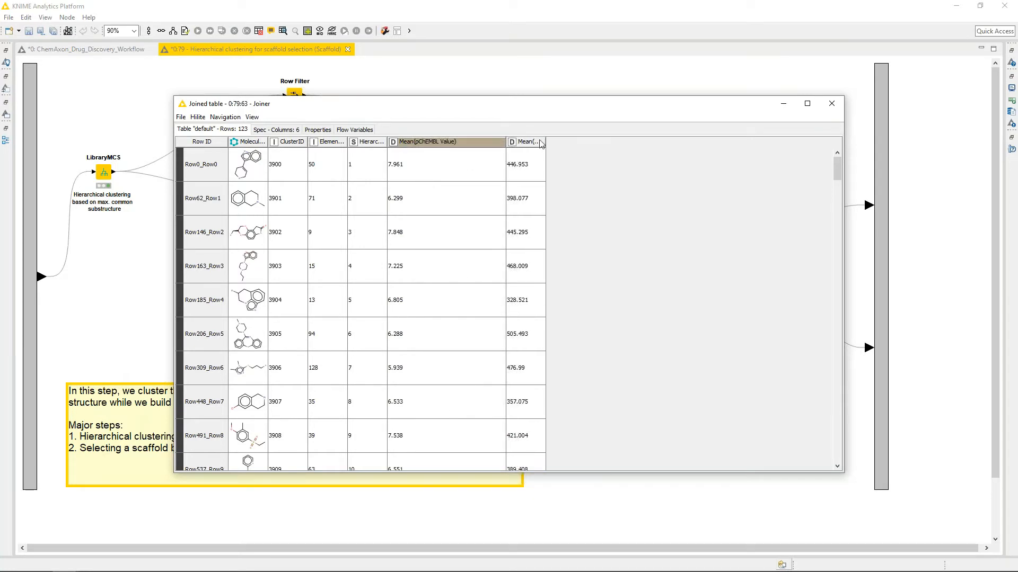
{"action": "left_click", "coordinate": [831, 104]}
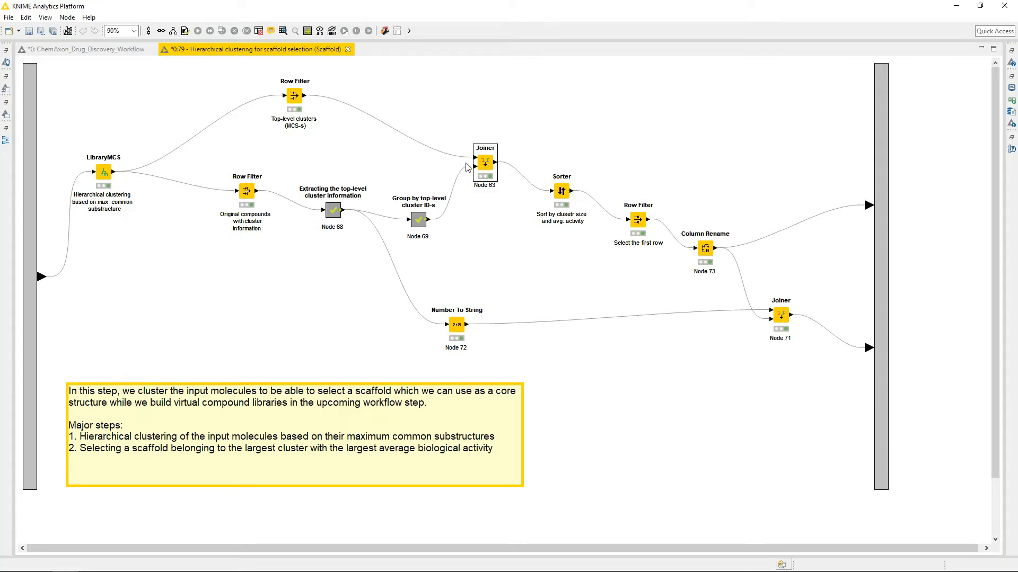
Review the Sorter node's sort columns and their order, then close its configuration without changes
{"action": "right_click", "coordinate": [565, 190]}
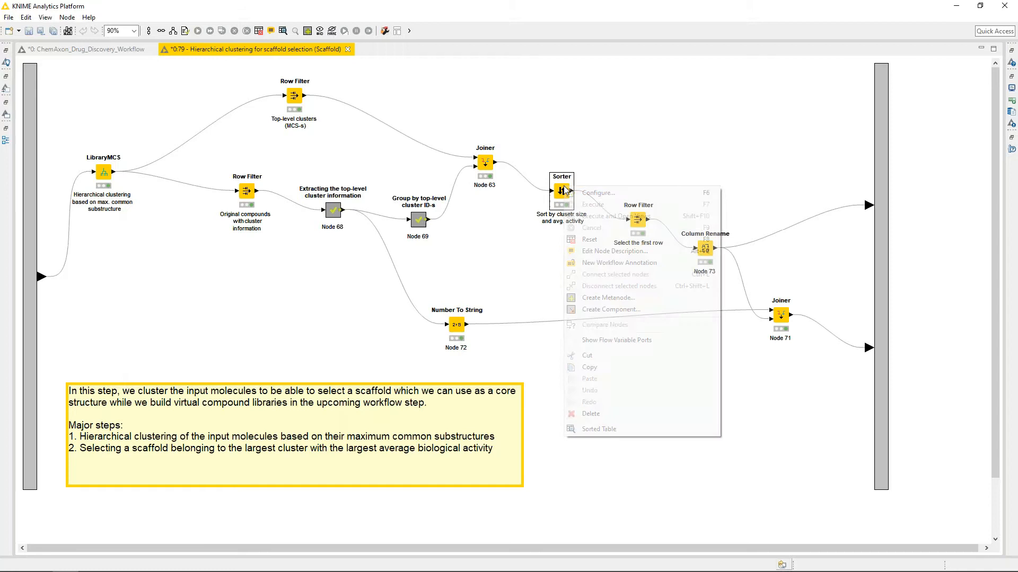
{"action": "left_click", "coordinate": [598, 193]}
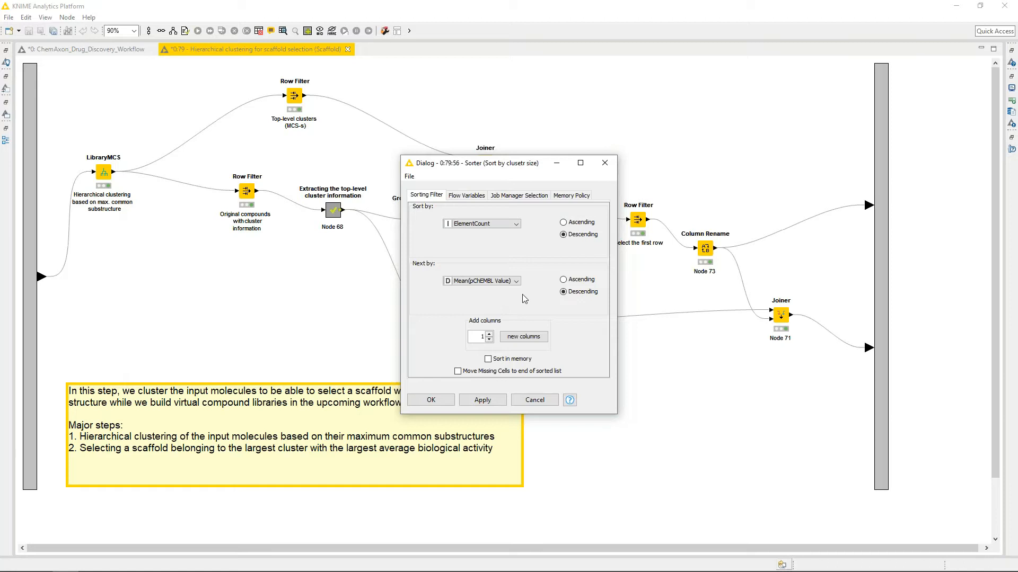
{"action": "left_click", "coordinate": [541, 405]}
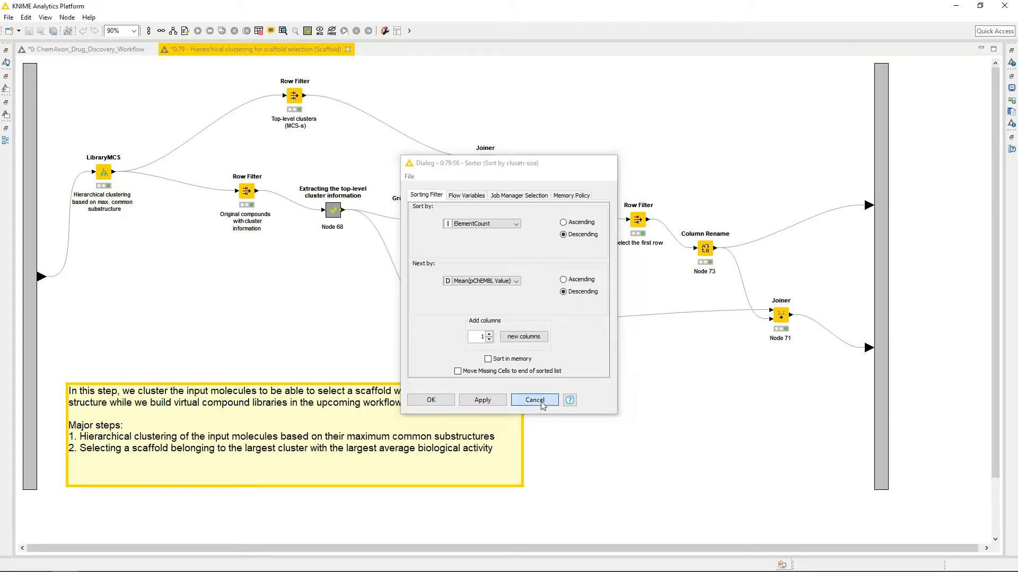
Review the row number range settings of the "Select the first row" Row Filter, then close its configuration without changes
{"action": "right_click", "coordinate": [642, 225]}
{"action": "left_click", "coordinate": [657, 227]}
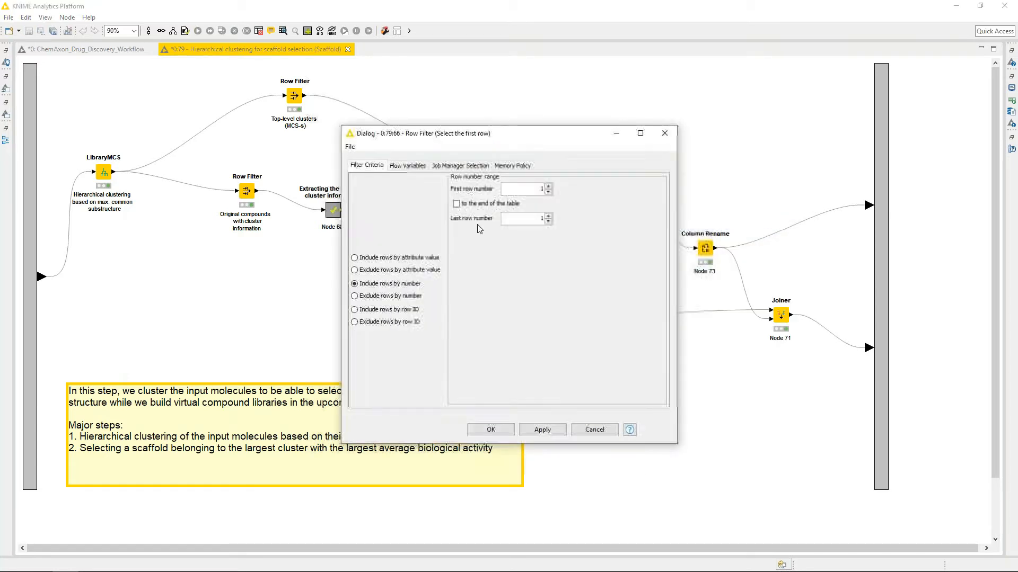
{"action": "left_click", "coordinate": [590, 434]}
Inspect the filtered table of the "Select the first row" node with an enlarged row and wider Molecule, HierarchyID and both Mean columns, then close it
{"action": "right_click", "coordinate": [638, 227]}
{"action": "left_click", "coordinate": [687, 468]}
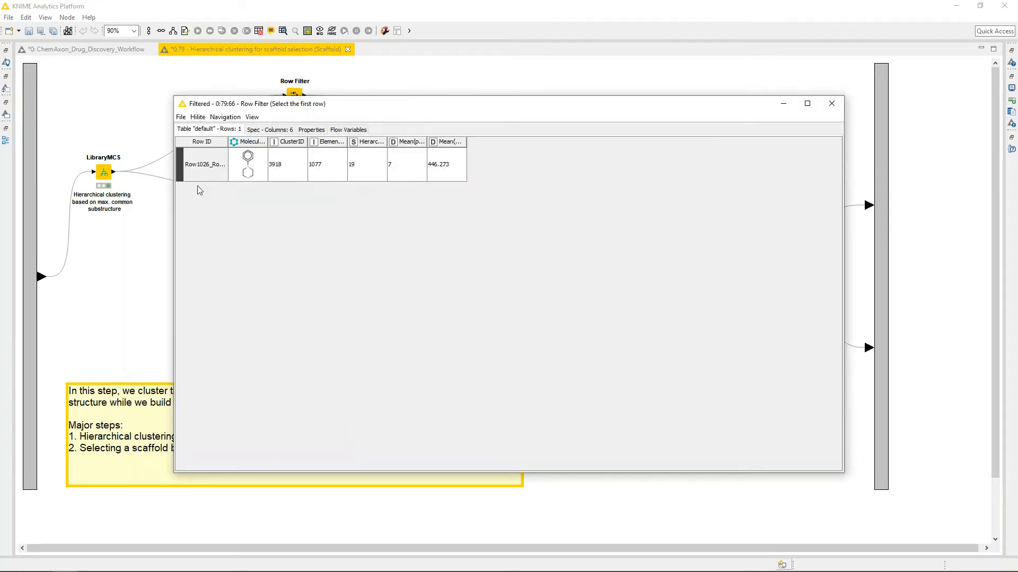
{"action": "left_click_drag", "start_coordinate": [201, 181], "coordinate": [211, 286]}
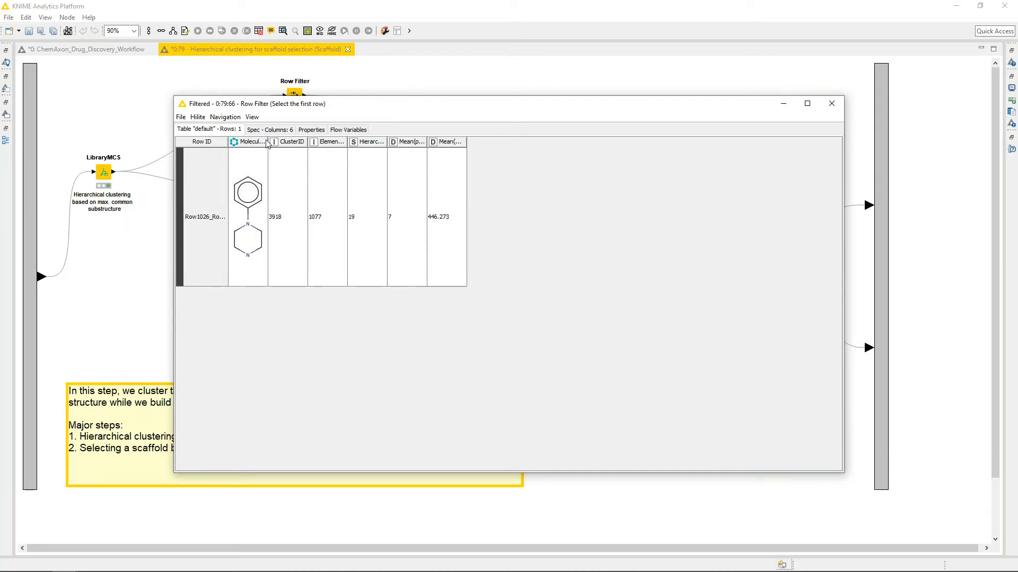
{"action": "left_click_drag", "start_coordinate": [267, 142], "coordinate": [331, 142]}
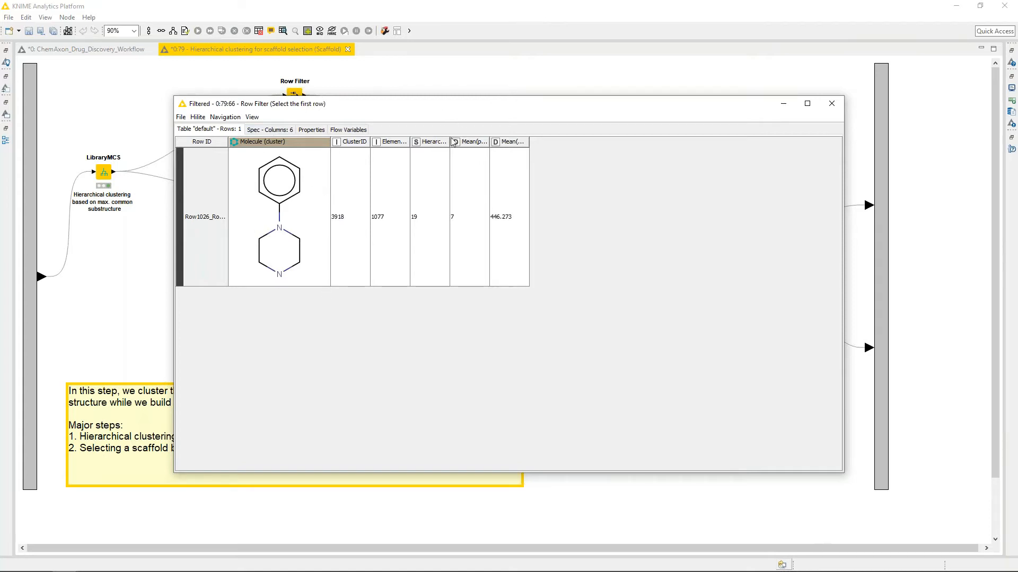
{"action": "left_click_drag", "start_coordinate": [450, 142], "coordinate": [494, 142]}
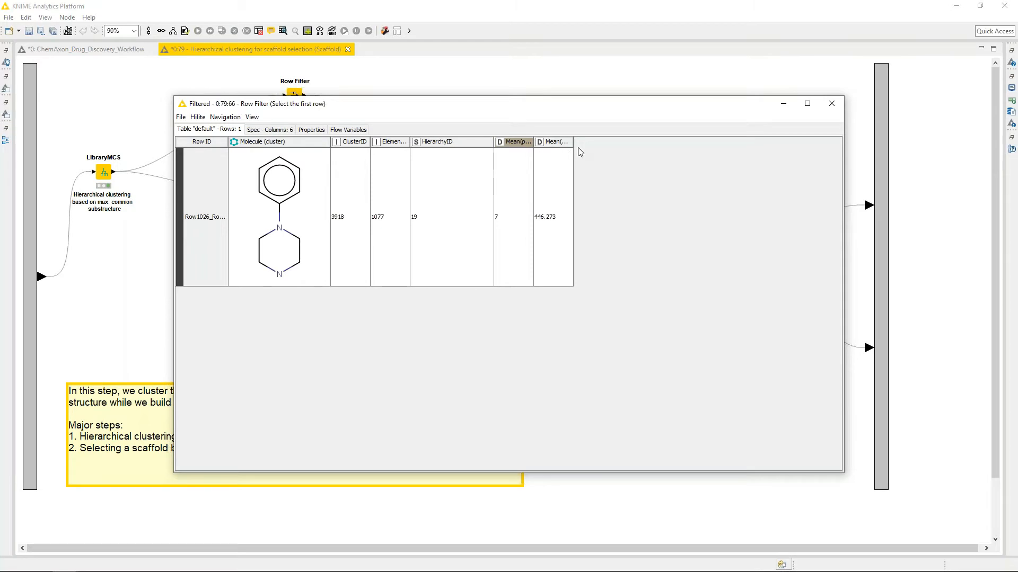
{"action": "left_click_drag", "start_coordinate": [574, 144], "coordinate": [661, 169]}
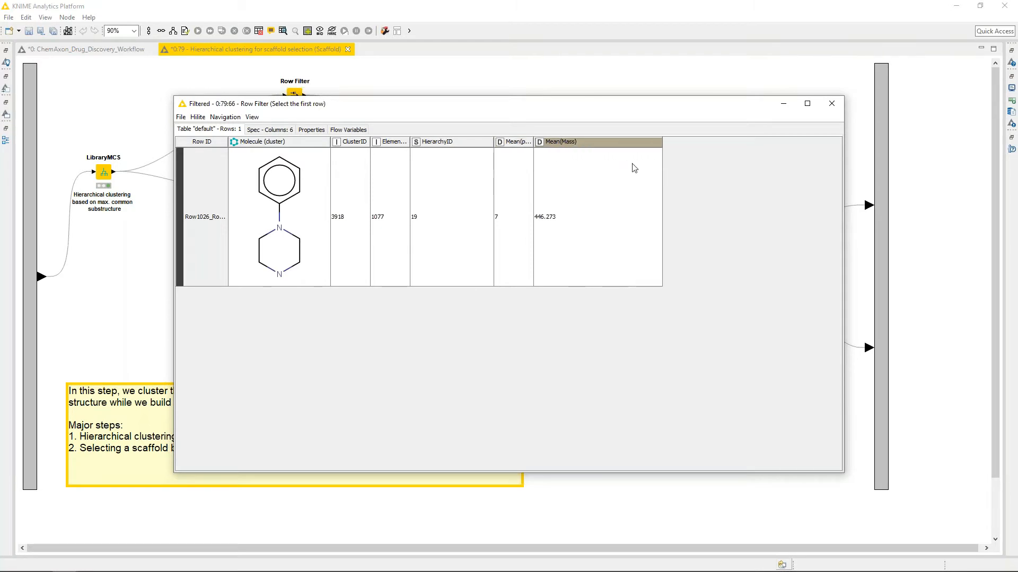
{"action": "left_click_drag", "start_coordinate": [533, 142], "coordinate": [582, 142]}
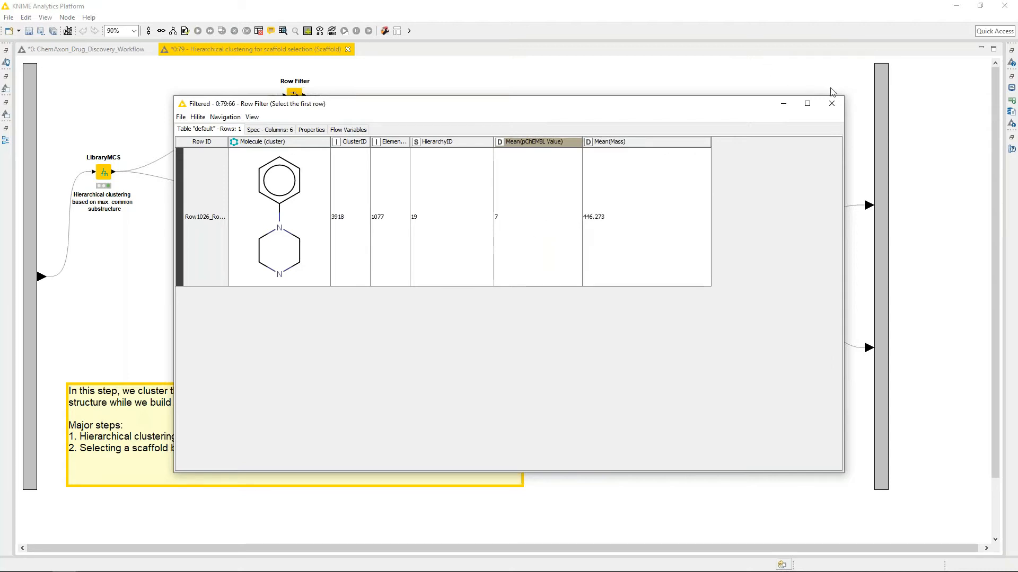
{"action": "left_click", "coordinate": [831, 103]}
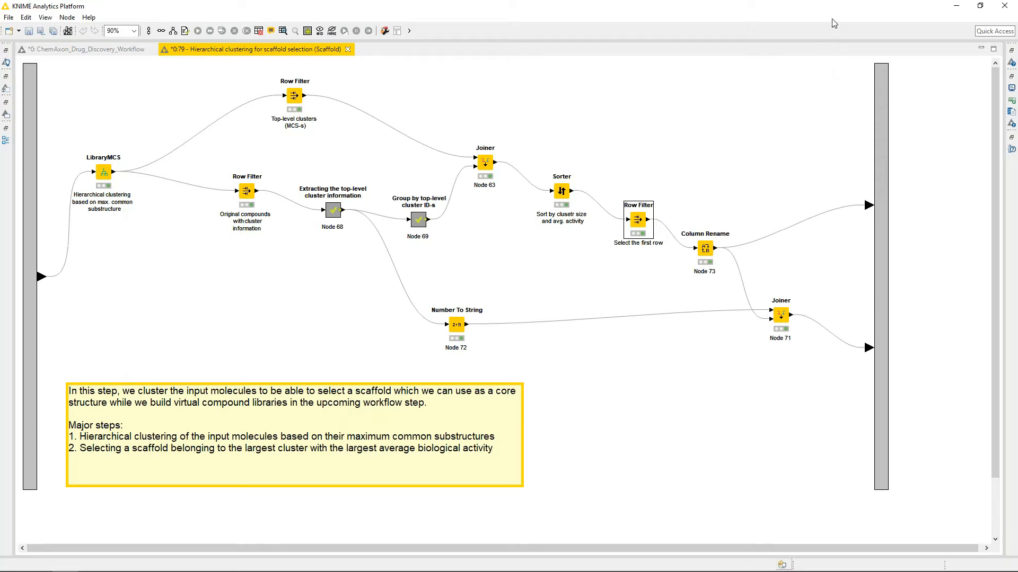
Close the clustering metanode's inner workflow, then execute the "Analysis of the substituents on the selected scaffold" metanode and open it
{"action": "left_click", "coordinate": [348, 50]}
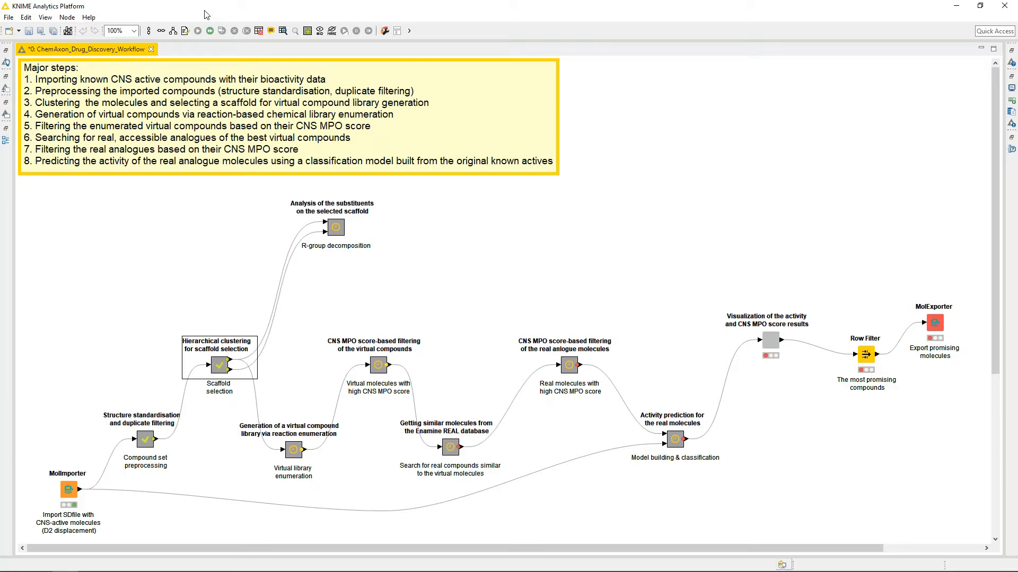
{"action": "right_click", "coordinate": [337, 228]}
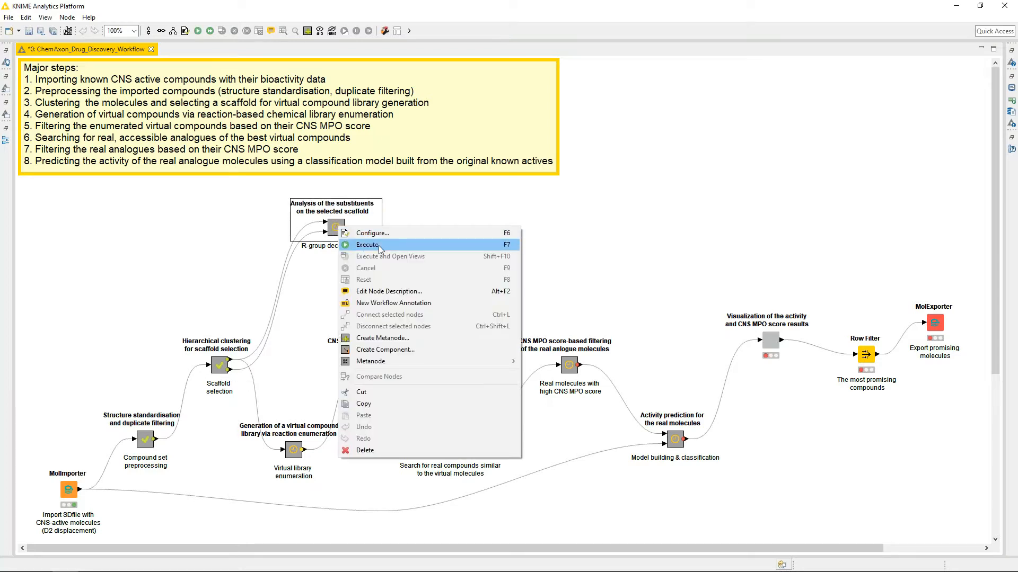
{"action": "left_click", "coordinate": [380, 244]}
{"action": "right_click", "coordinate": [339, 232]}
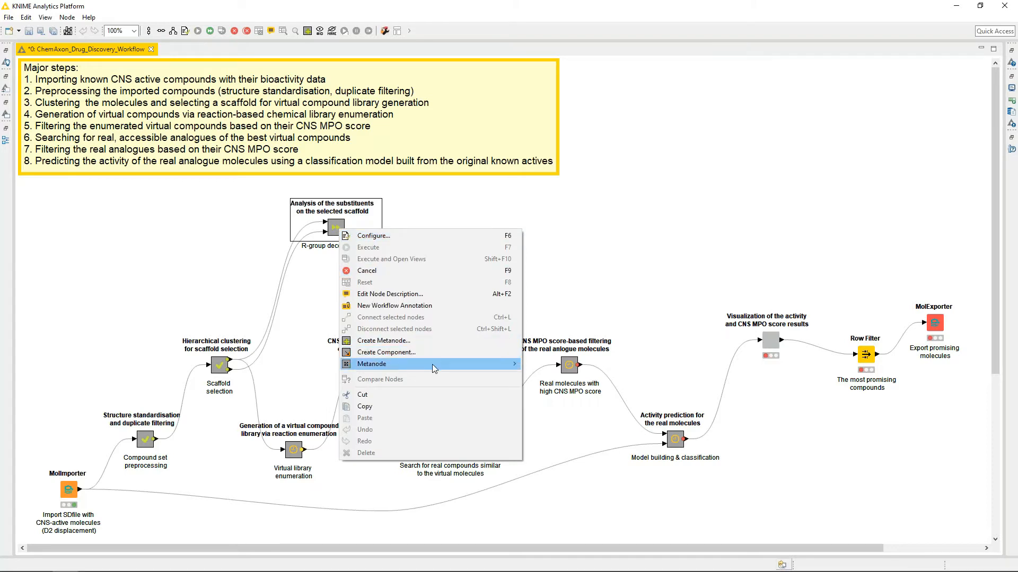
{"action": "mouse_move", "coordinate": [433, 368]}
{"action": "left_click", "coordinate": [541, 366]}
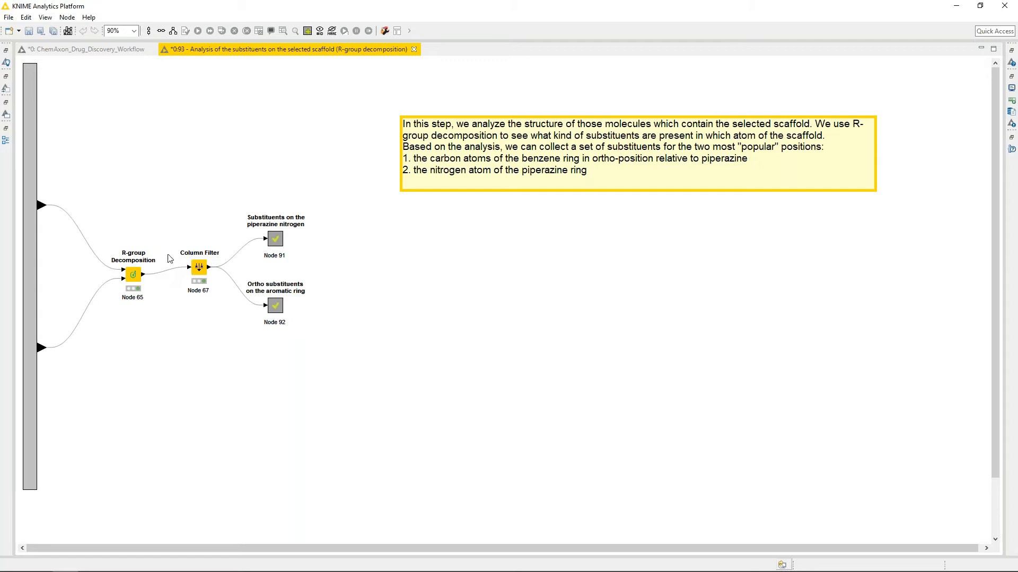
Review the R-group Decomposition node's structure columns and decomposition options in a widened dialog, then close it without changes
{"action": "right_click", "coordinate": [134, 274]}
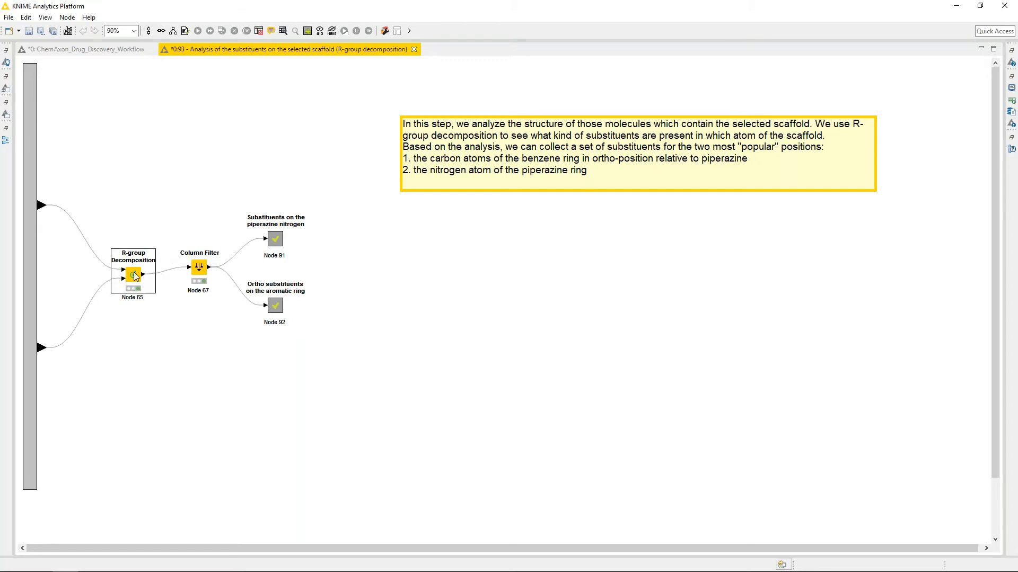
{"action": "left_click", "coordinate": [185, 280]}
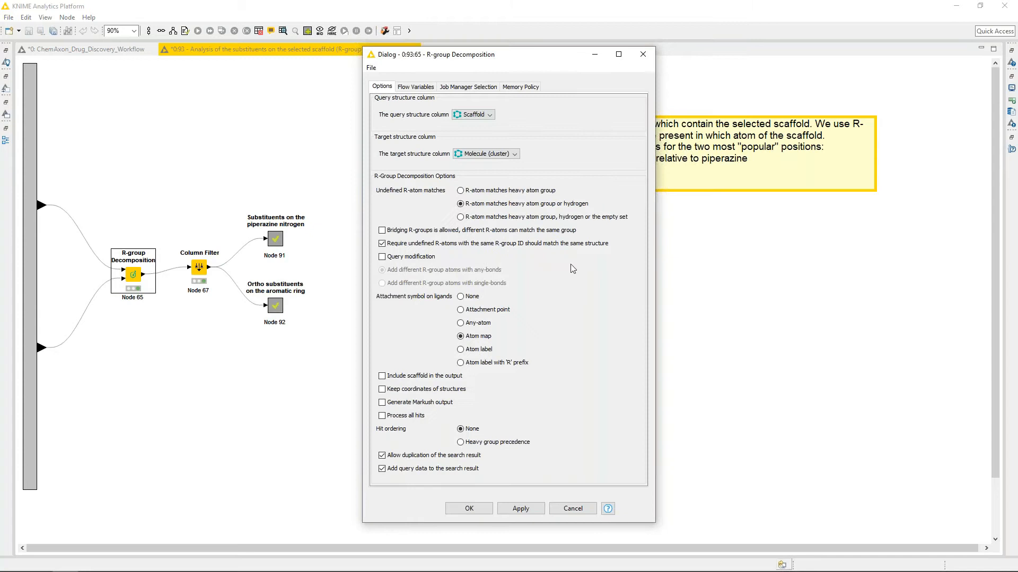
{"action": "left_click_drag", "start_coordinate": [656, 294], "coordinate": [797, 293]}
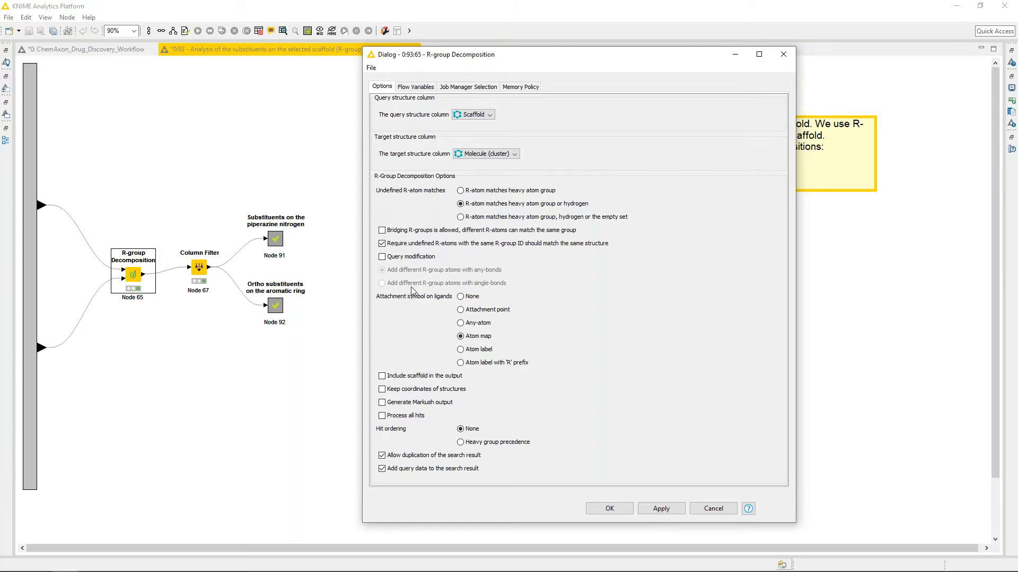
{"action": "left_click", "coordinate": [723, 513]}
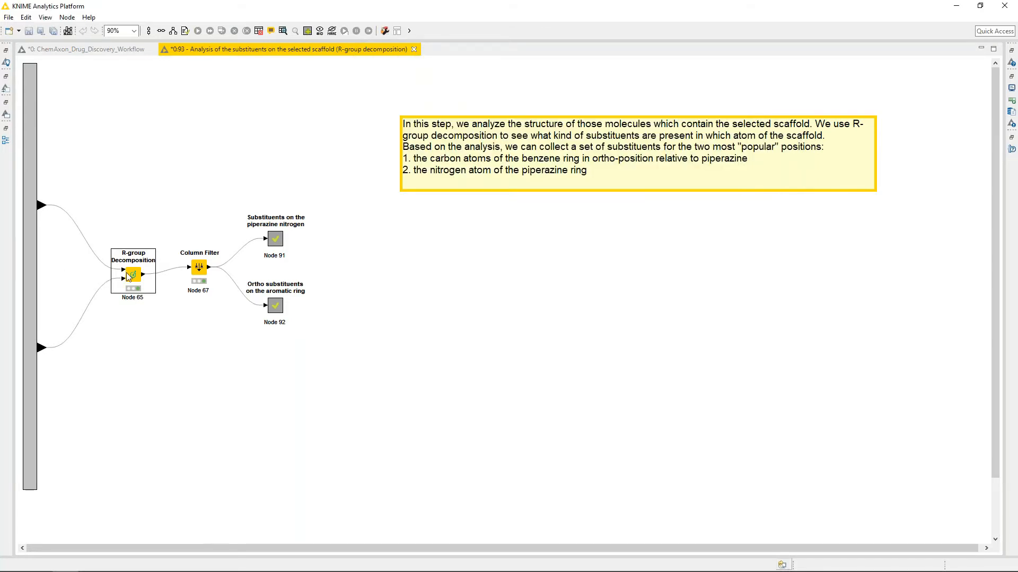
Inspect the R-group Decomposition node's data output at full-screen size, including its ligand columns, then close the table
{"action": "right_click", "coordinate": [134, 273]}
{"action": "left_click", "coordinate": [229, 514]}
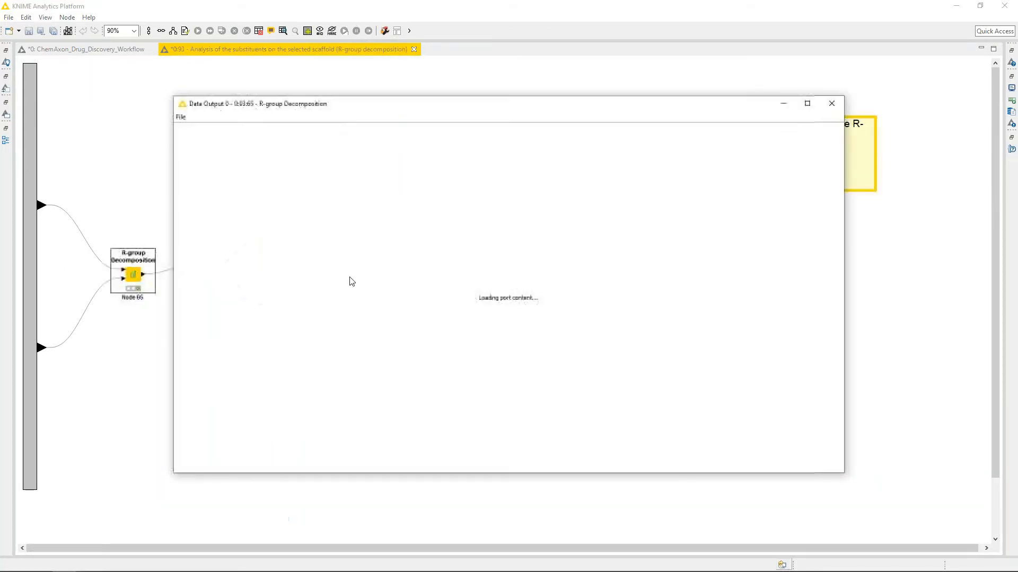
{"action": "left_click_drag", "start_coordinate": [524, 109], "coordinate": [518, 3]}
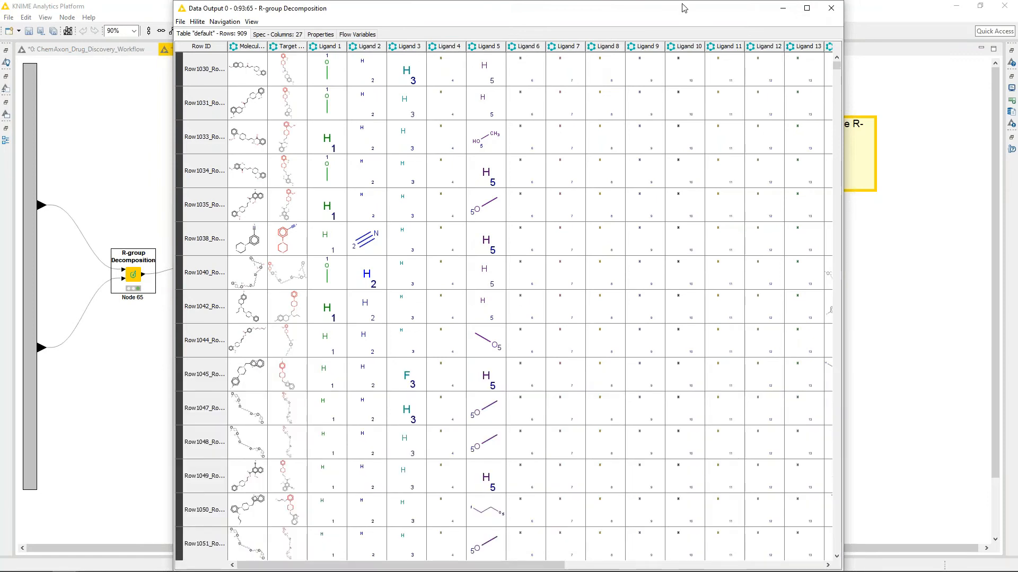
{"action": "left_click", "coordinate": [813, 9]}
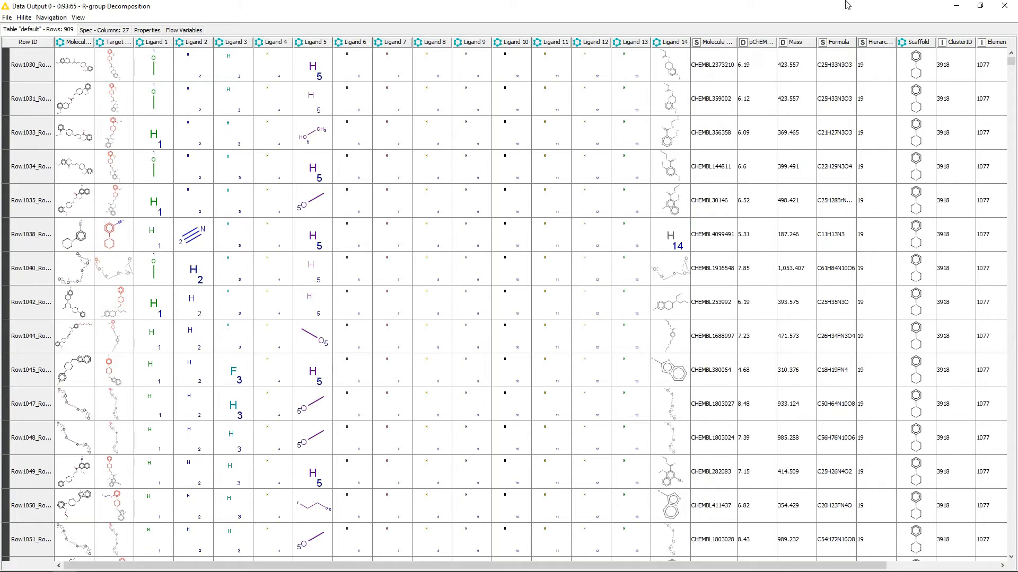
{"action": "left_click", "coordinate": [999, 11]}
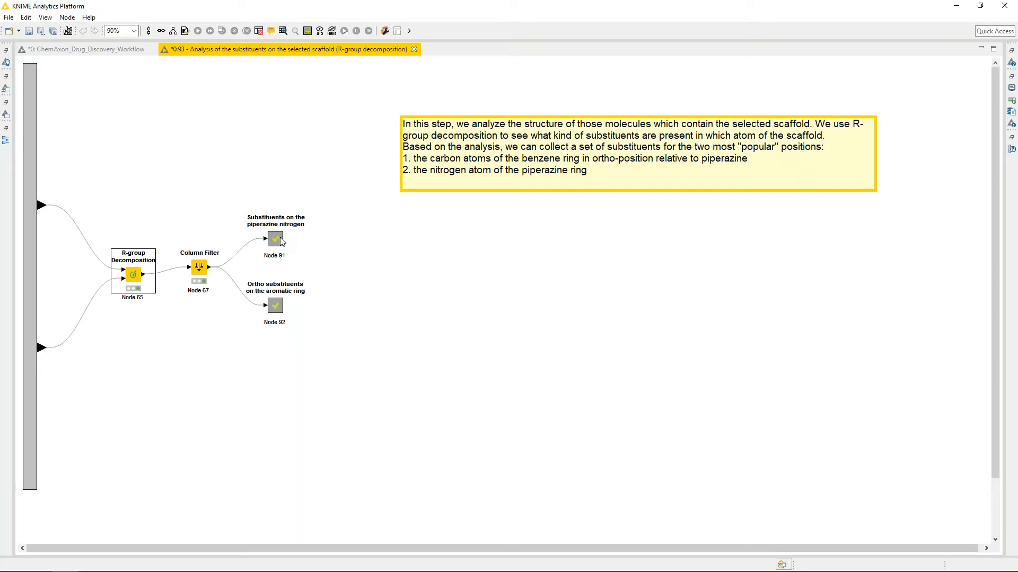
Inspect the Column Filter node's filtered table at full-screen size, looking through its remaining ligand columns, and close the table
{"action": "right_click", "coordinate": [139, 275]}
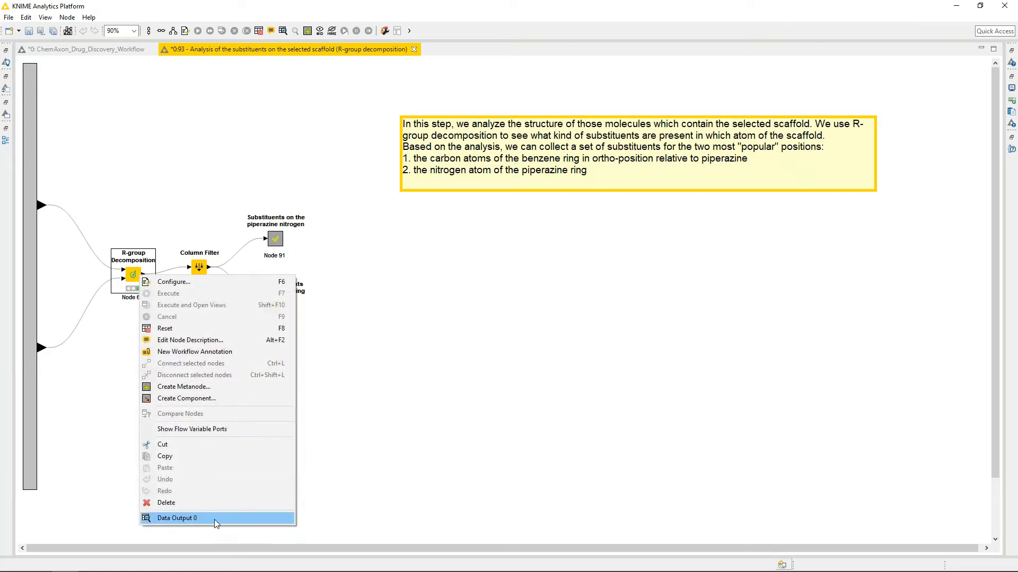
{"action": "right_click", "coordinate": [197, 262]}
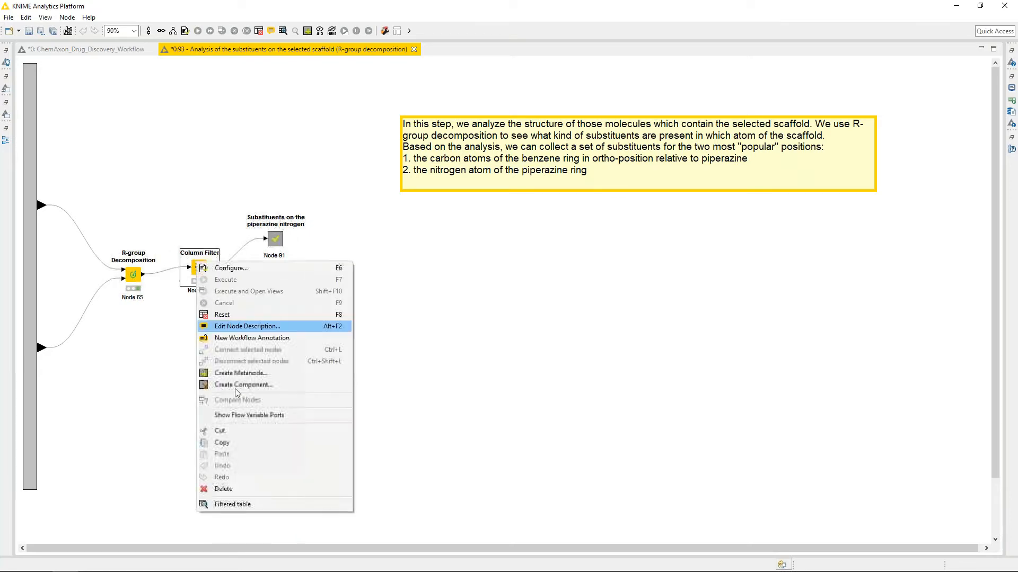
{"action": "left_click", "coordinate": [244, 505]}
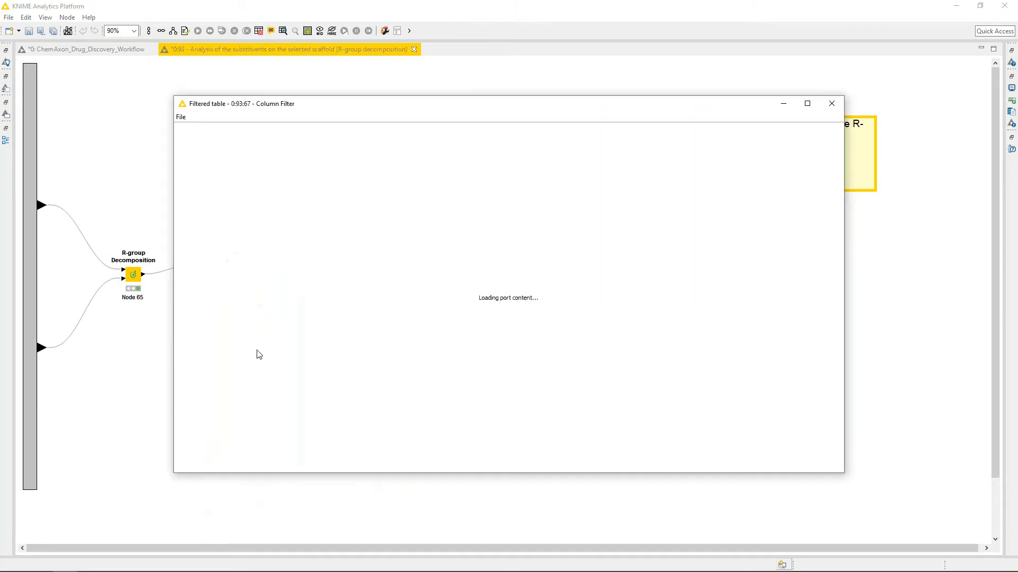
{"action": "left_click_drag", "start_coordinate": [452, 104], "coordinate": [445, 5]}
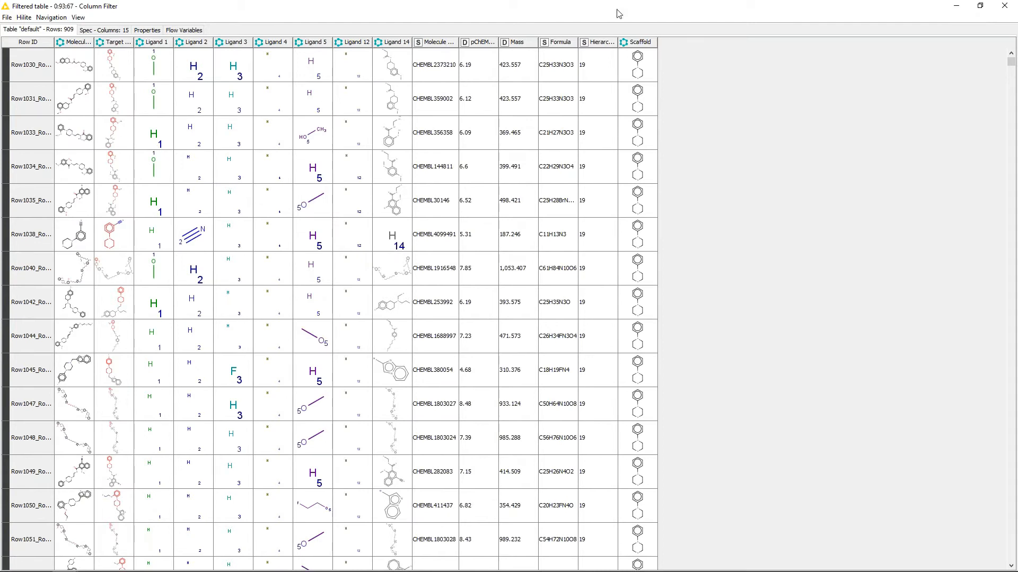
{"action": "scroll", "coordinate": [297, 171], "scroll_direction": "down", "scroll_amount": 1}
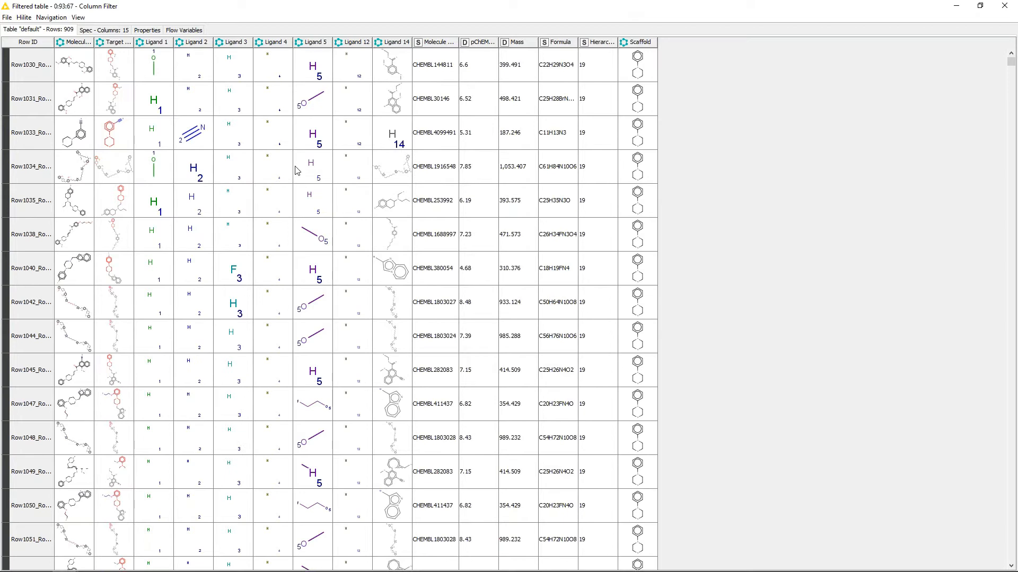
{"action": "scroll", "coordinate": [296, 170], "scroll_direction": "down", "scroll_amount": 1}
{"action": "scroll", "coordinate": [297, 170], "scroll_direction": "up", "scroll_amount": 2}
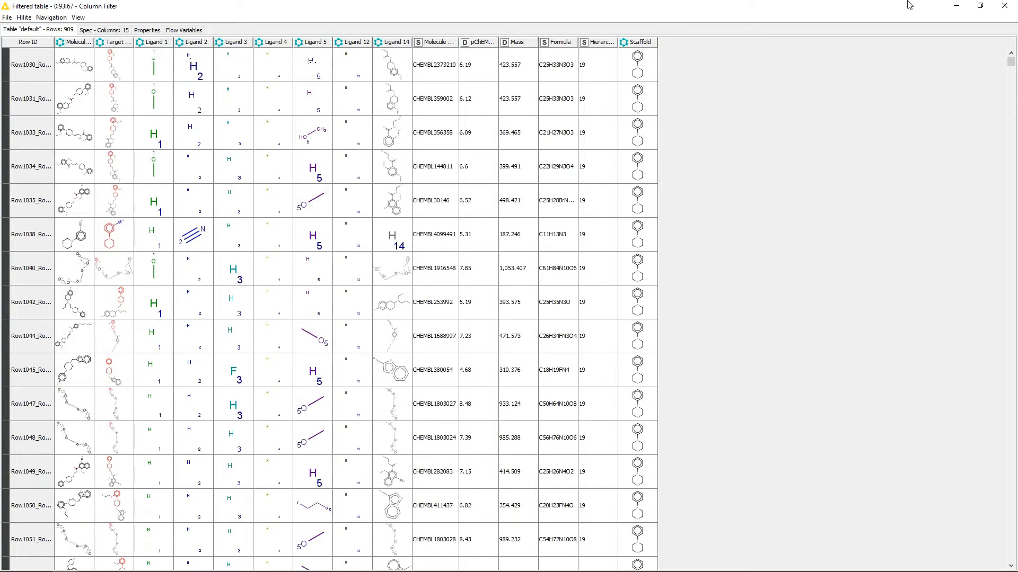
{"action": "left_click", "coordinate": [1003, 7]}
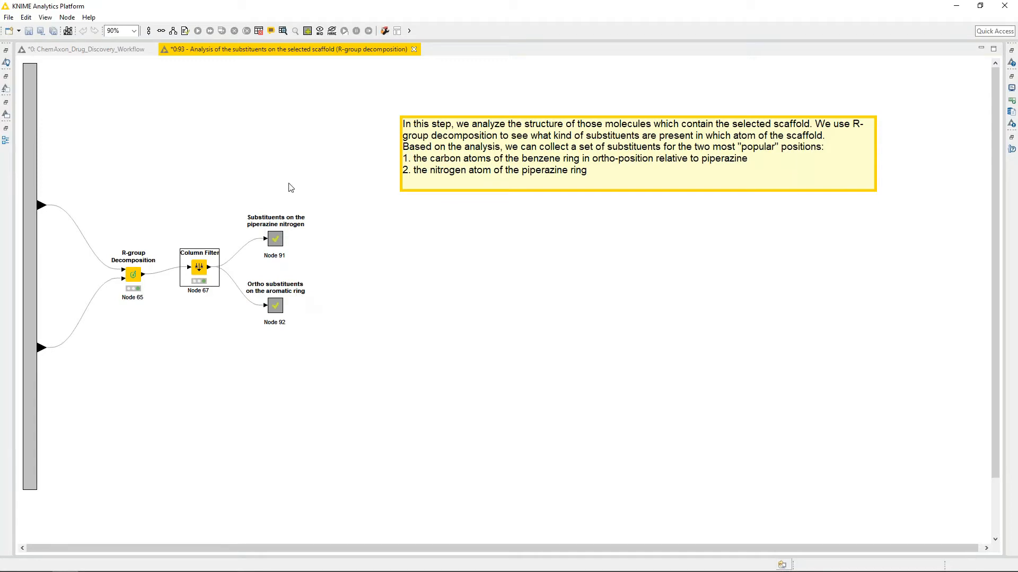
Close the inner workflow of the substituent analysis metanode and return to the main ChemAxon_Drug_Discovery_Workflow
{"action": "left_click", "coordinate": [275, 246]}
{"action": "right_click", "coordinate": [275, 244]}
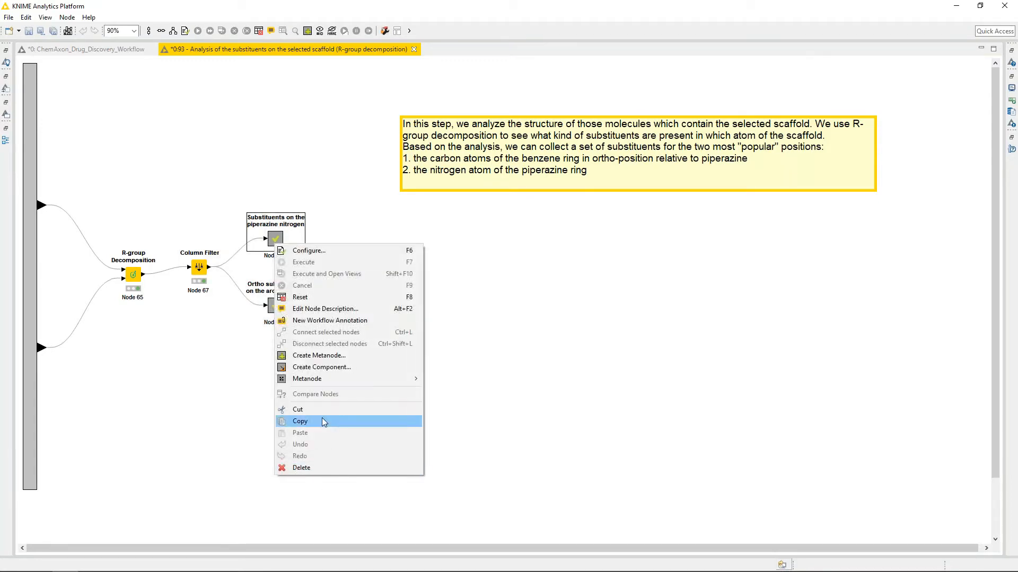
{"action": "left_click", "coordinate": [533, 413]}
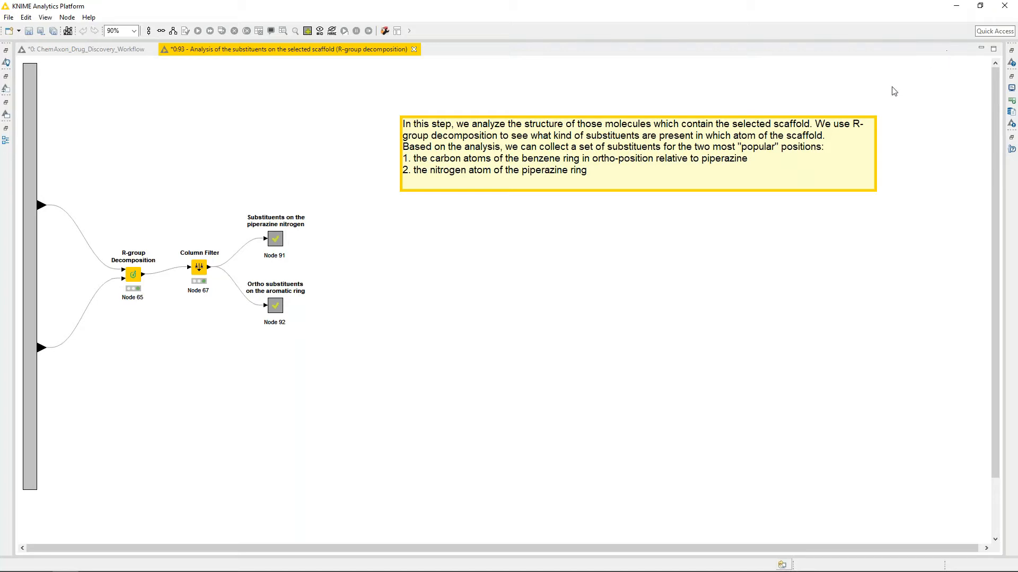
{"action": "left_click", "coordinate": [413, 50]}
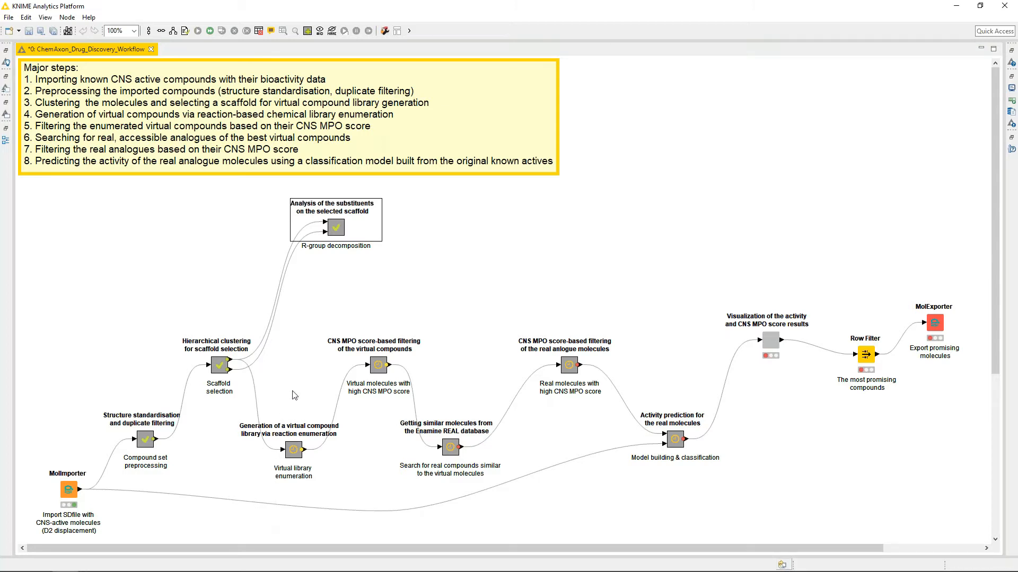
{"action": "right_click", "coordinate": [293, 455]}
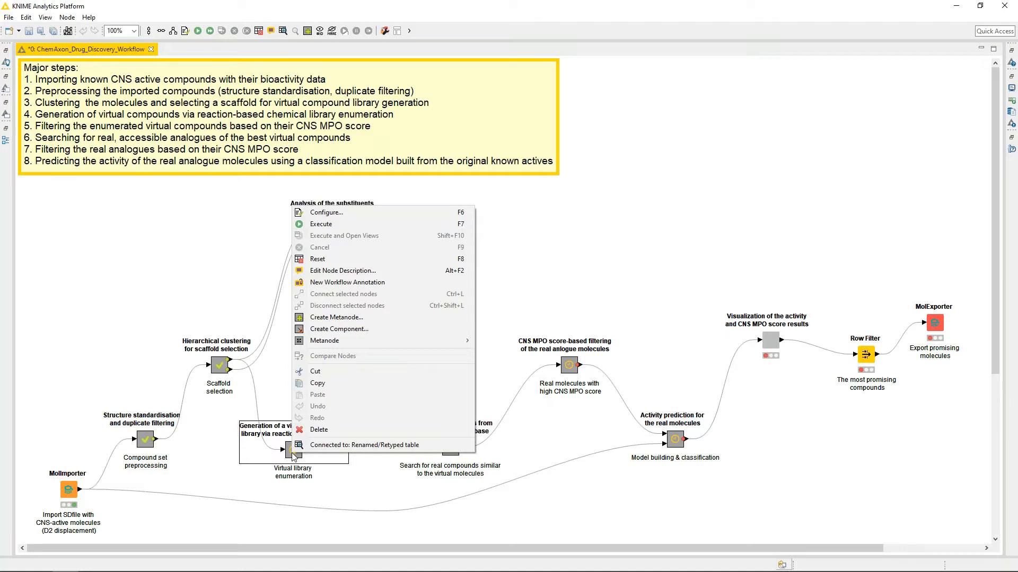
{"action": "left_click", "coordinate": [321, 505]}
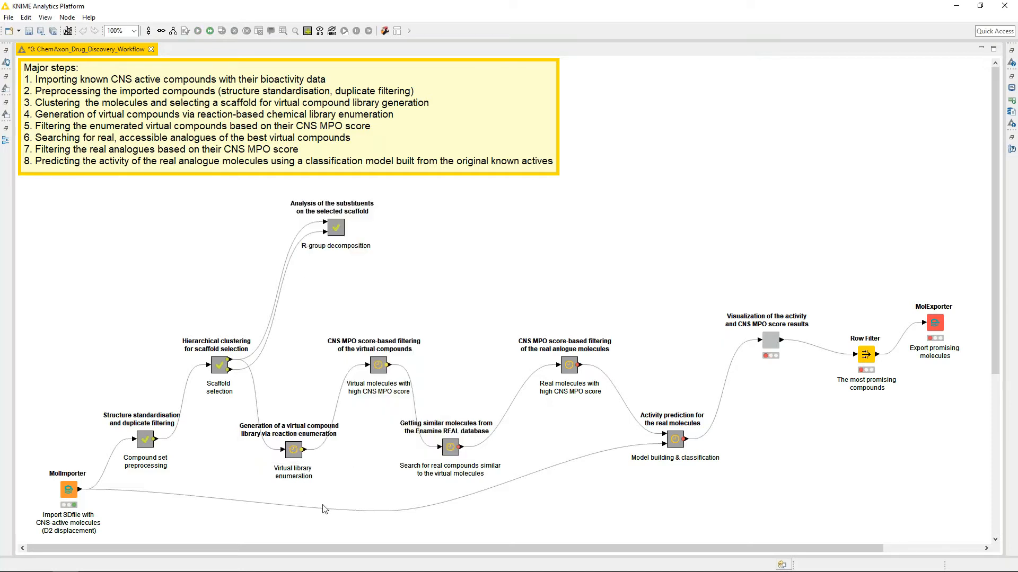
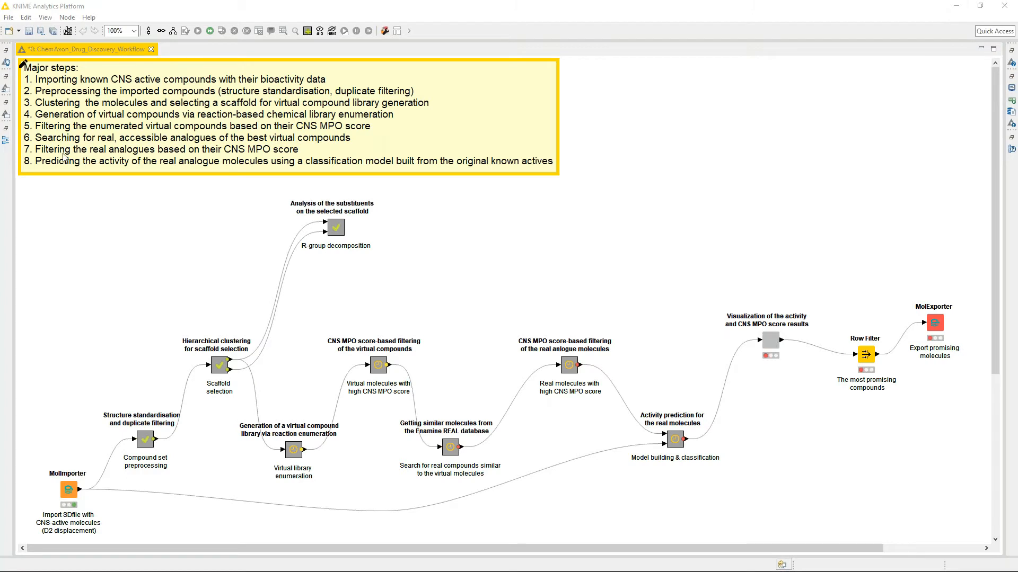
Expand the DrugDiscoveryWorkflow folder in the local workspace and look through its contents
{"action": "left_click", "coordinate": [6, 90]}
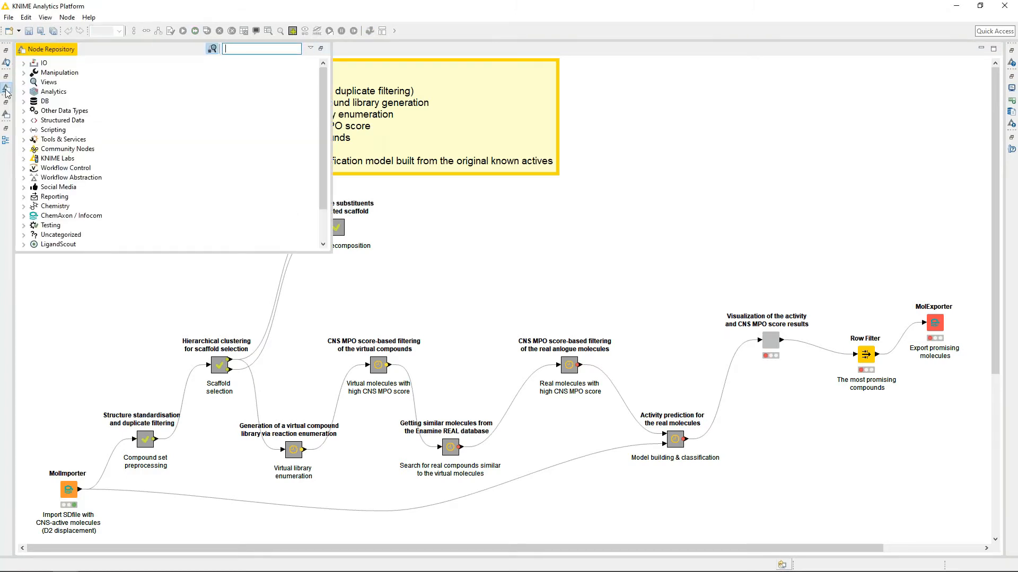
{"action": "left_click", "coordinate": [6, 89]}
{"action": "left_click", "coordinate": [6, 114]}
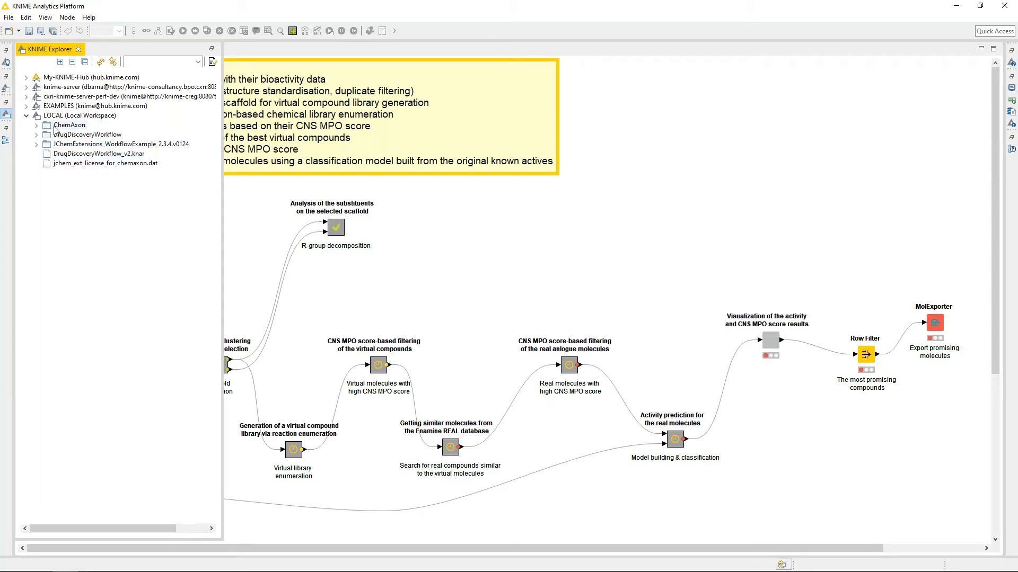
{"action": "left_click", "coordinate": [36, 135]}
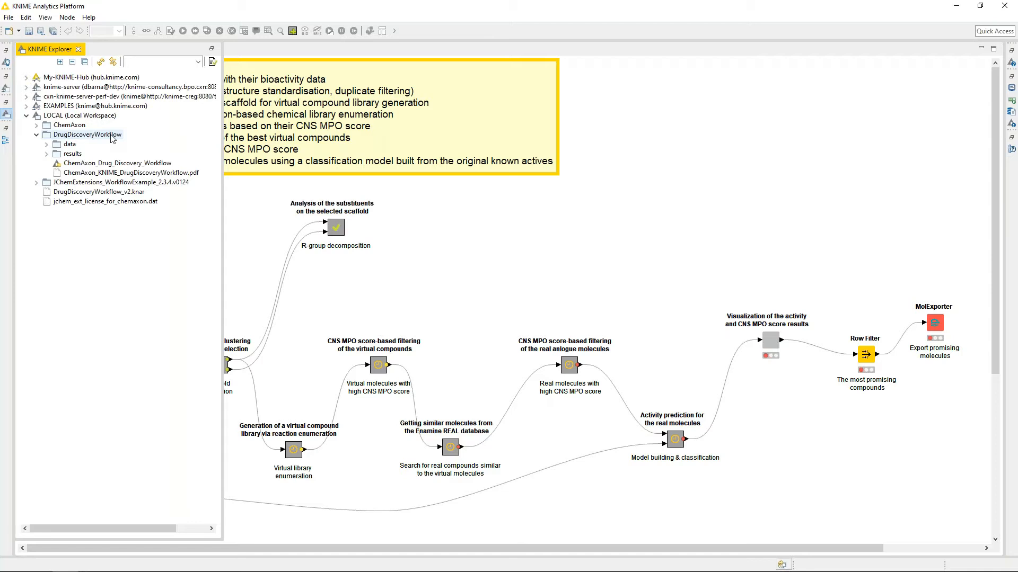
{"action": "left_click", "coordinate": [433, 252]}
Inspect the data subfolder of DrugDiscoveryWorkflow in the local workspace, then return to the workflow canvas
{"action": "right_click", "coordinate": [69, 490]}
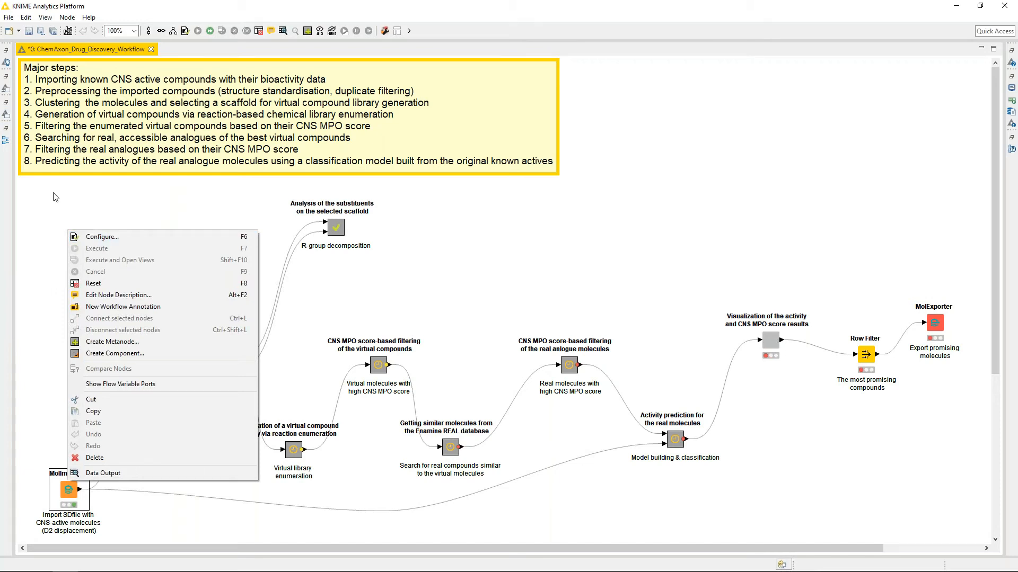
{"action": "left_click", "coordinate": [75, 511]}
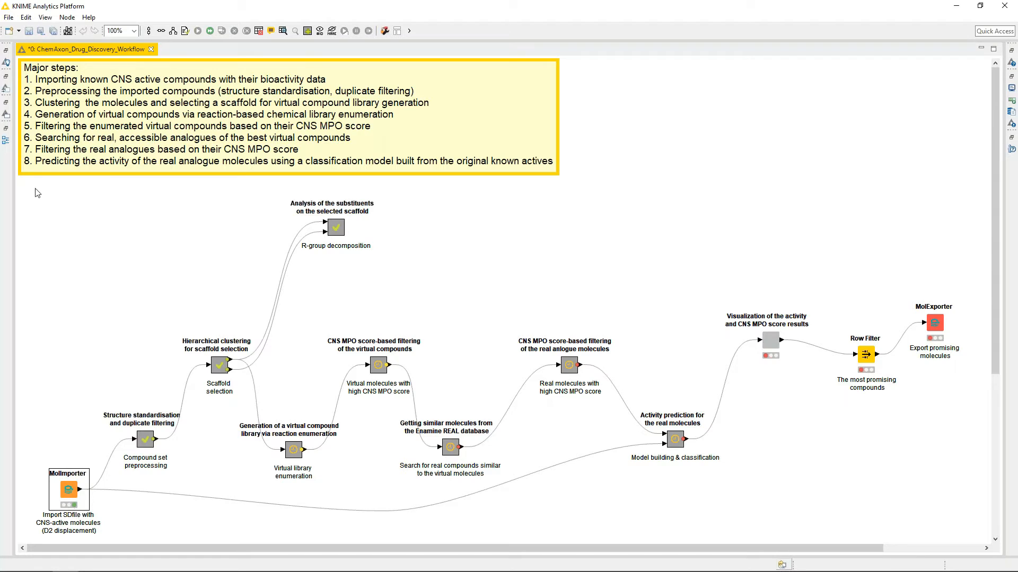
{"action": "left_click", "coordinate": [6, 115]}
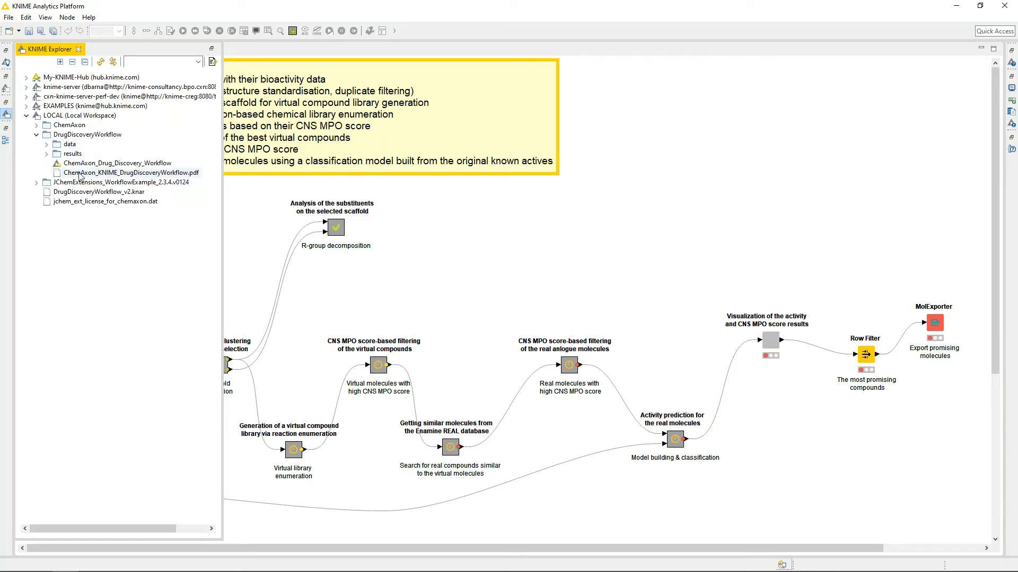
{"action": "left_click", "coordinate": [46, 145]}
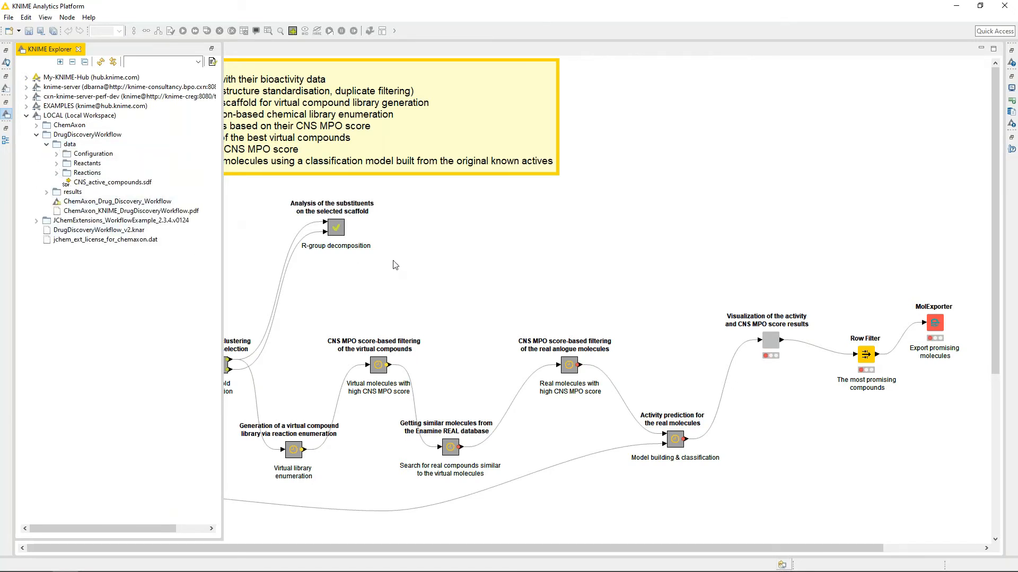
{"action": "left_click", "coordinate": [290, 524]}
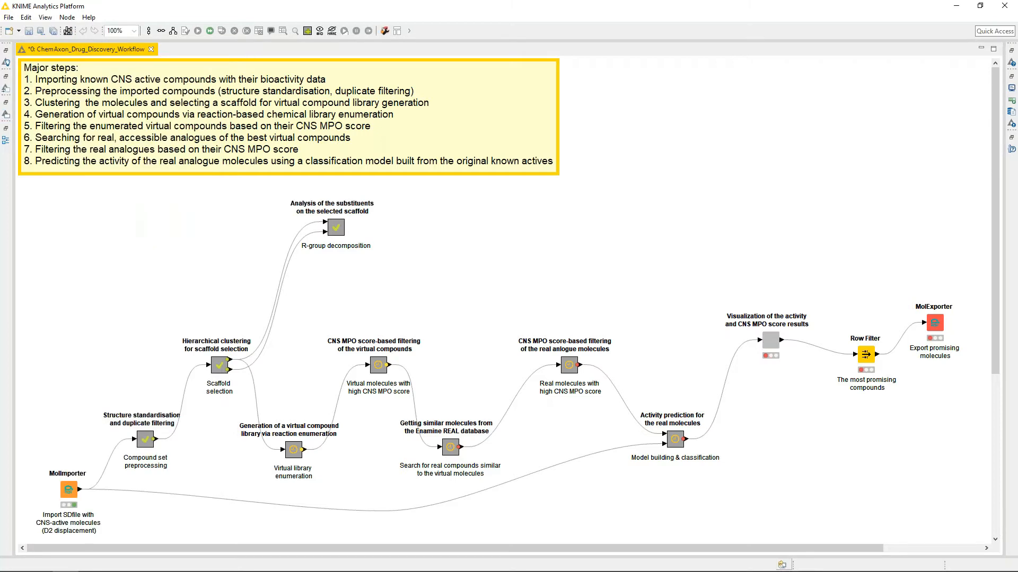
Review the MolImporter node's input file location in a widened configuration dialog, then close it without changes
{"action": "right_click", "coordinate": [73, 493]}
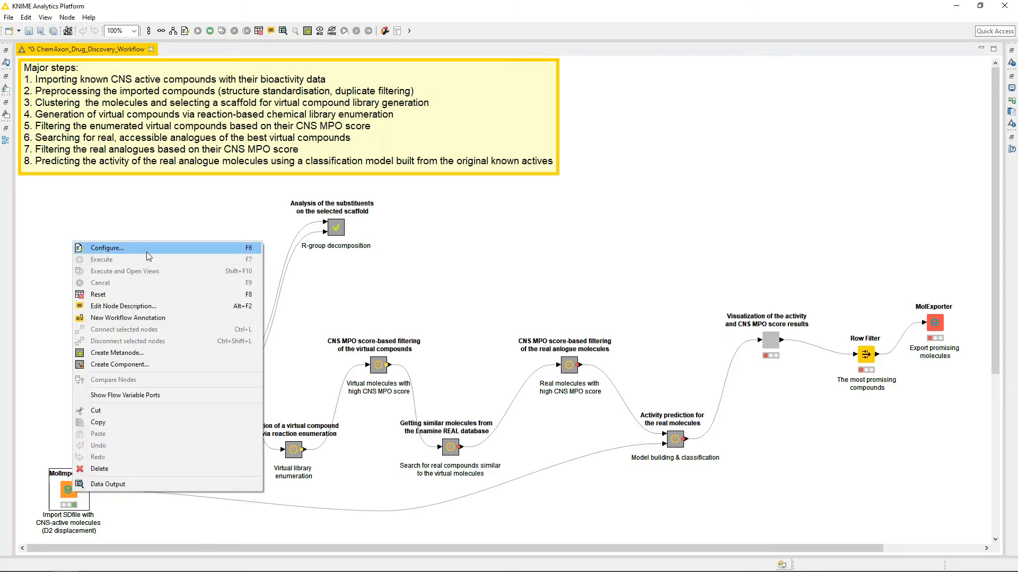
{"action": "left_click", "coordinate": [146, 252]}
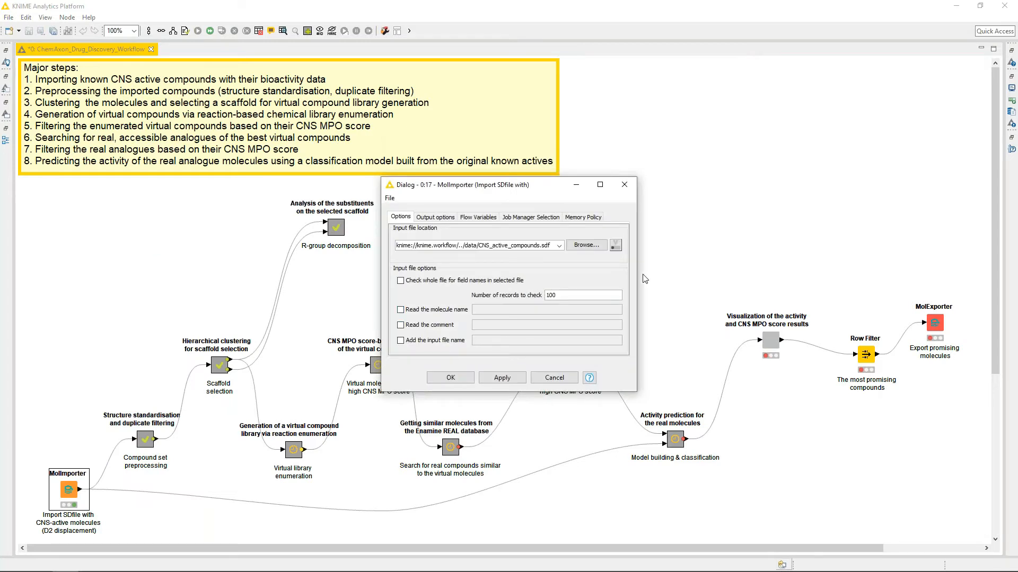
{"action": "left_click_drag", "start_coordinate": [636, 277], "coordinate": [859, 277]}
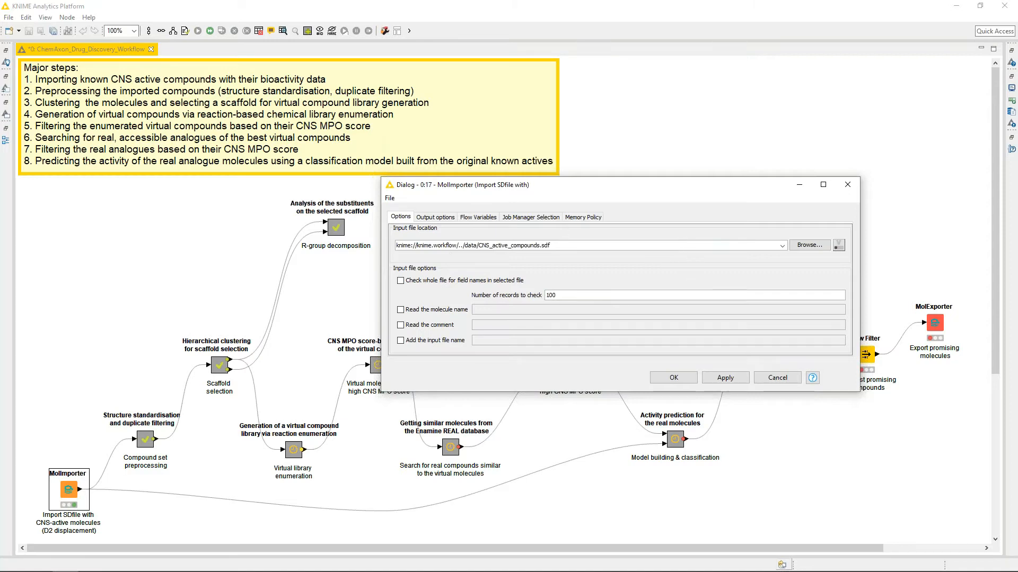
{"action": "left_click", "coordinate": [766, 377]}
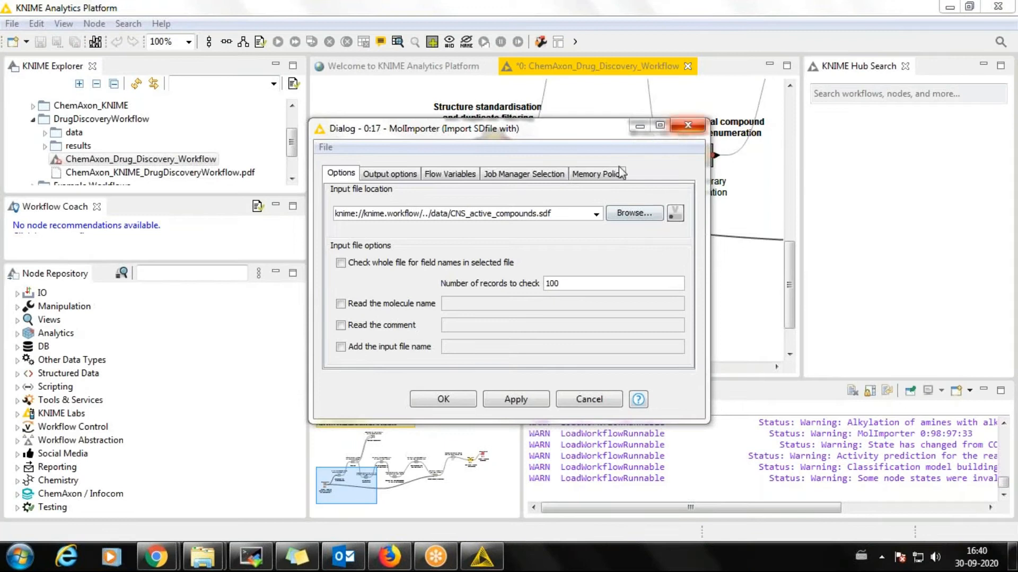
Reopen the MolImporter node's configuration and set its input file to CNS_active_compounds.sdf from the DrugDiscoveryWorkflow data folder
{"action": "left_click", "coordinate": [688, 127]}
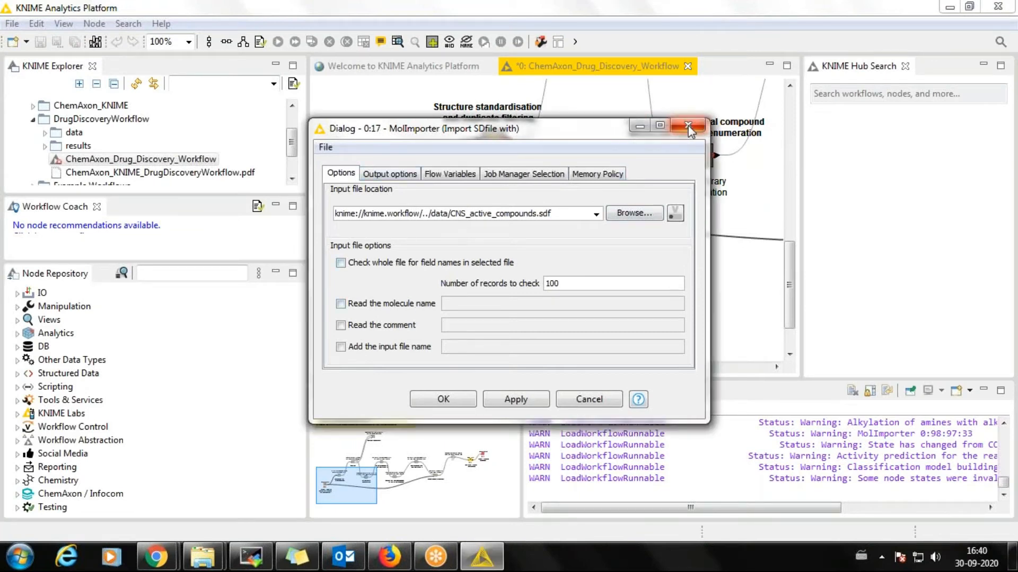
{"action": "right_click", "coordinate": [386, 221]}
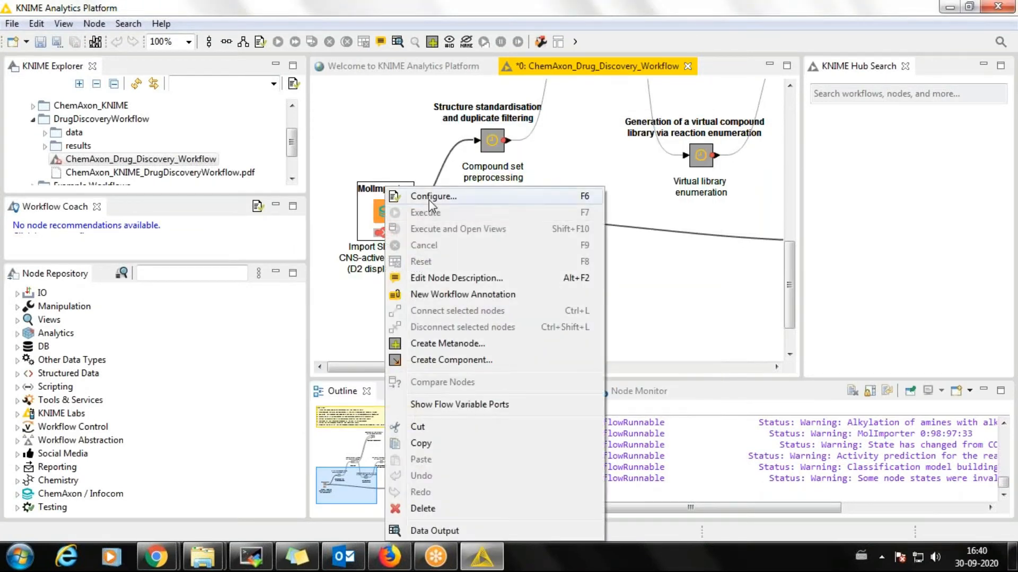
{"action": "left_click", "coordinate": [424, 197]}
{"action": "left_click", "coordinate": [623, 216]}
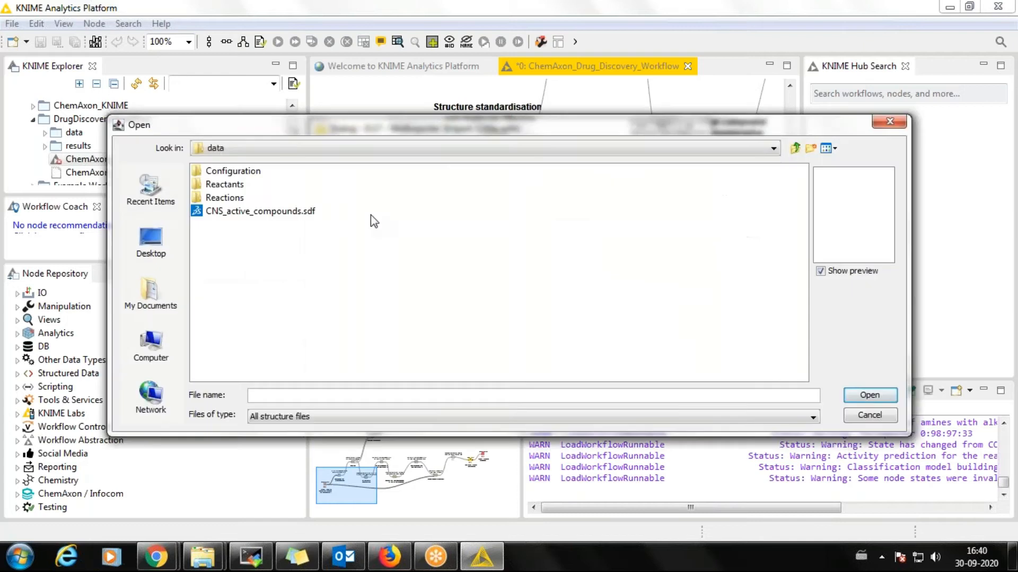
{"action": "left_click", "coordinate": [279, 212]}
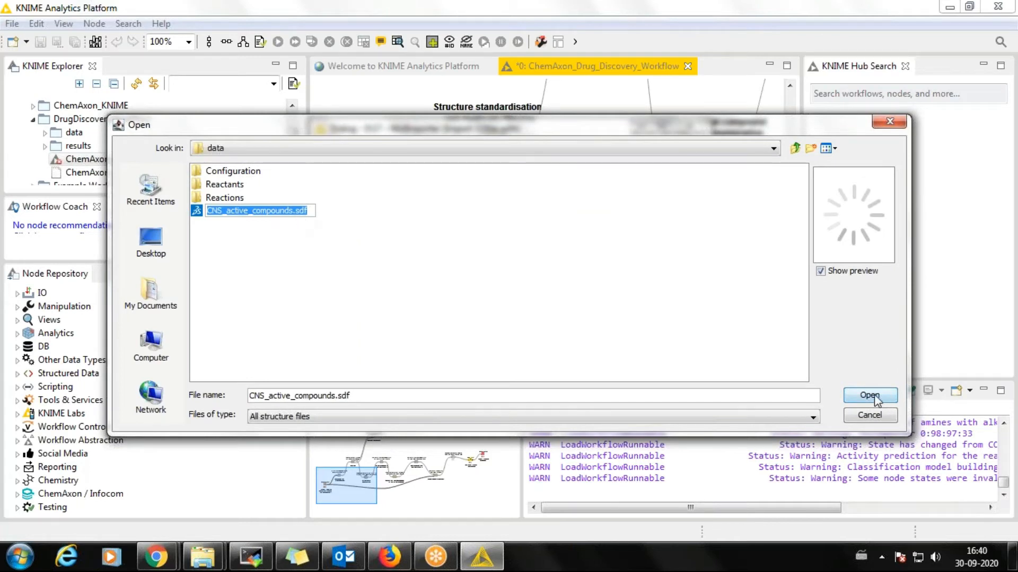
{"action": "double_click", "coordinate": [292, 213]}
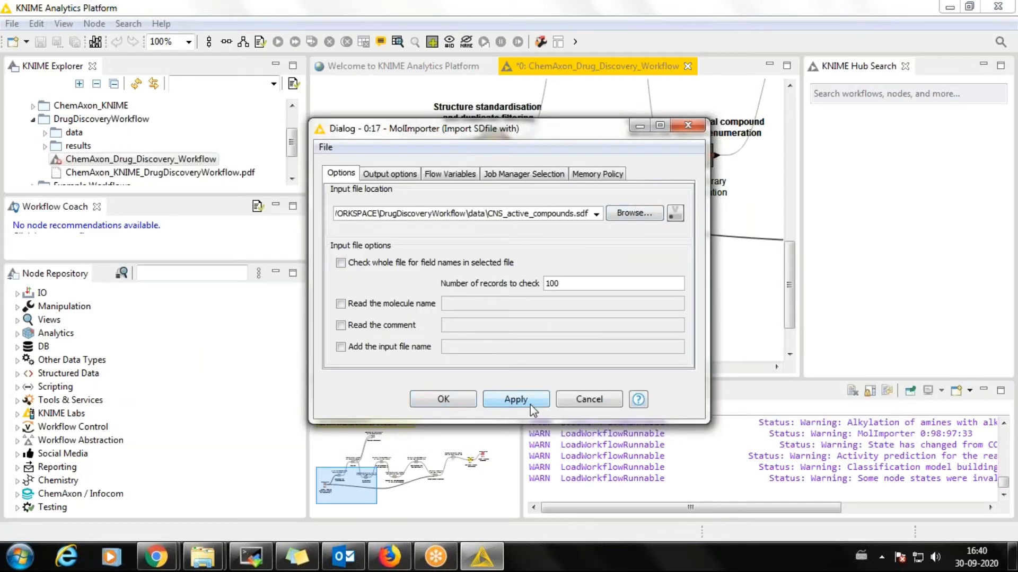
{"action": "left_click", "coordinate": [463, 400]}
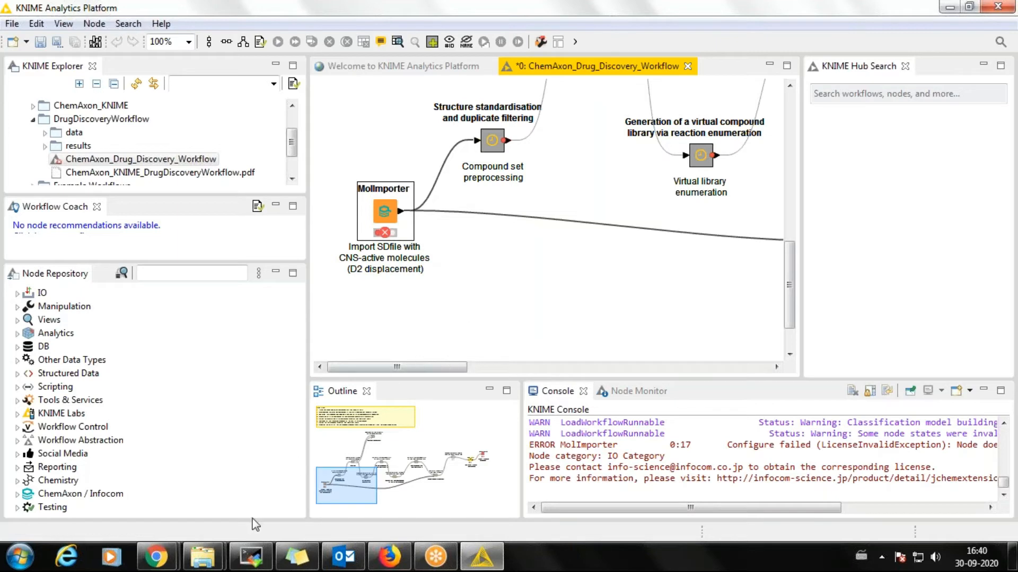
Switch to Windows Explorer and locate license.cxl in the chemaxon folder of the user's profile under C:\Users
{"action": "mouse_move", "coordinate": [203, 556]}
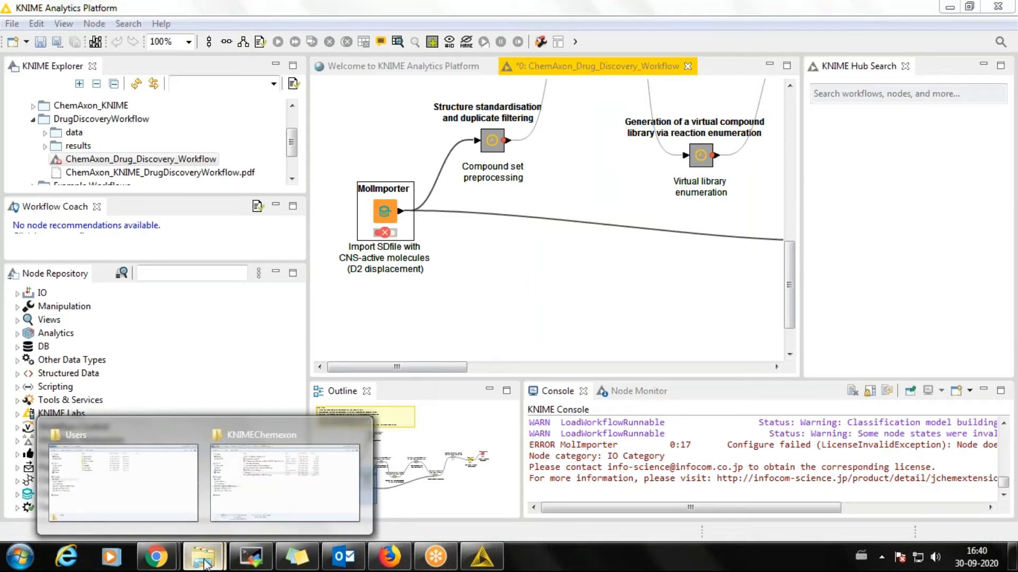
{"action": "left_click", "coordinate": [167, 506]}
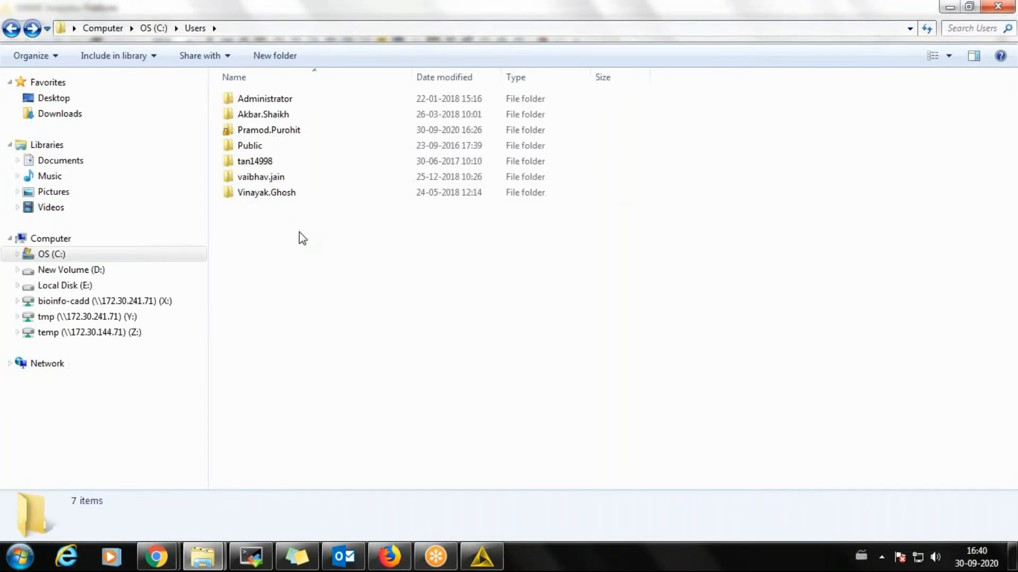
{"action": "double_click", "coordinate": [276, 131]}
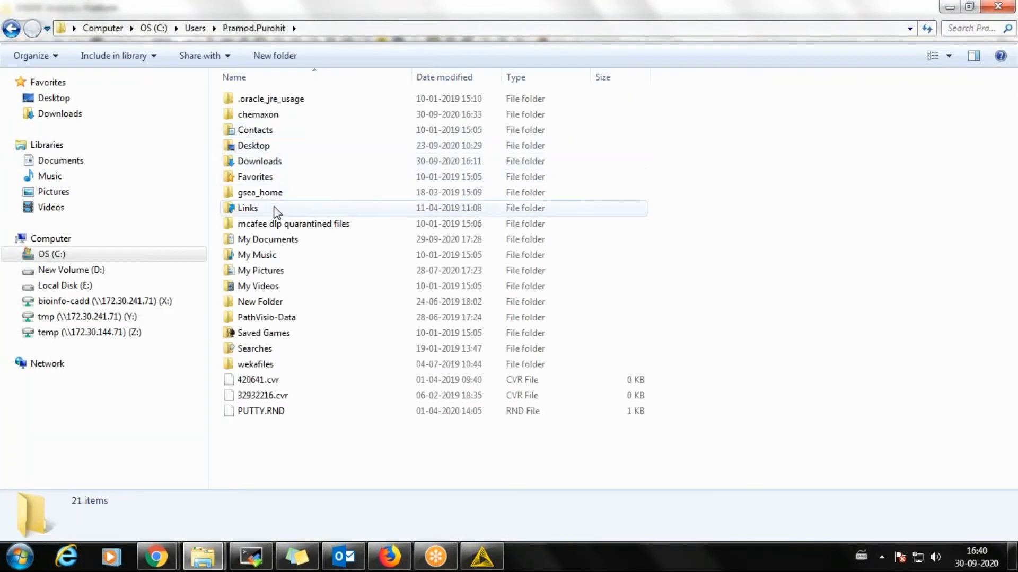
{"action": "double_click", "coordinate": [270, 114]}
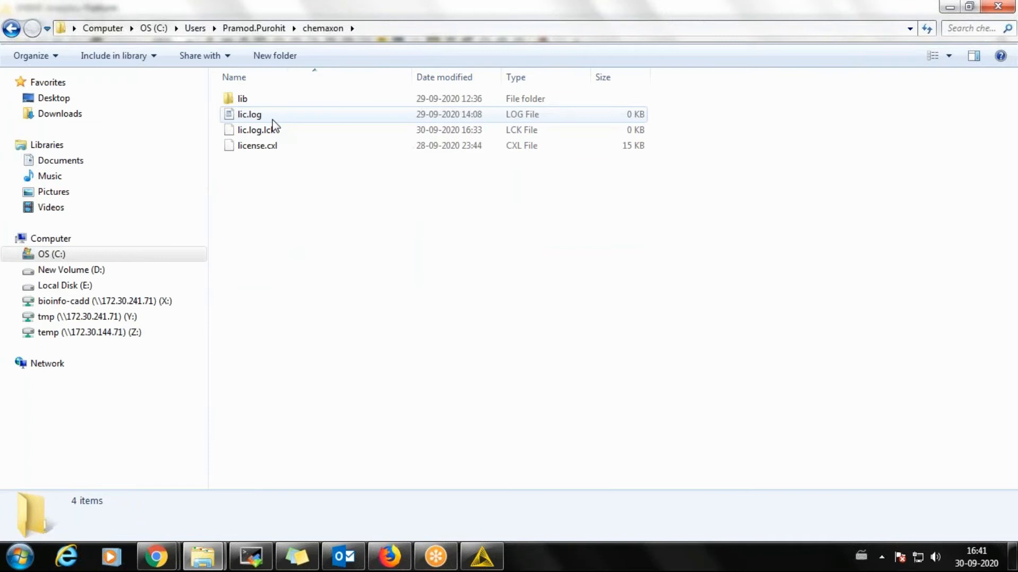
{"action": "left_click", "coordinate": [279, 149]}
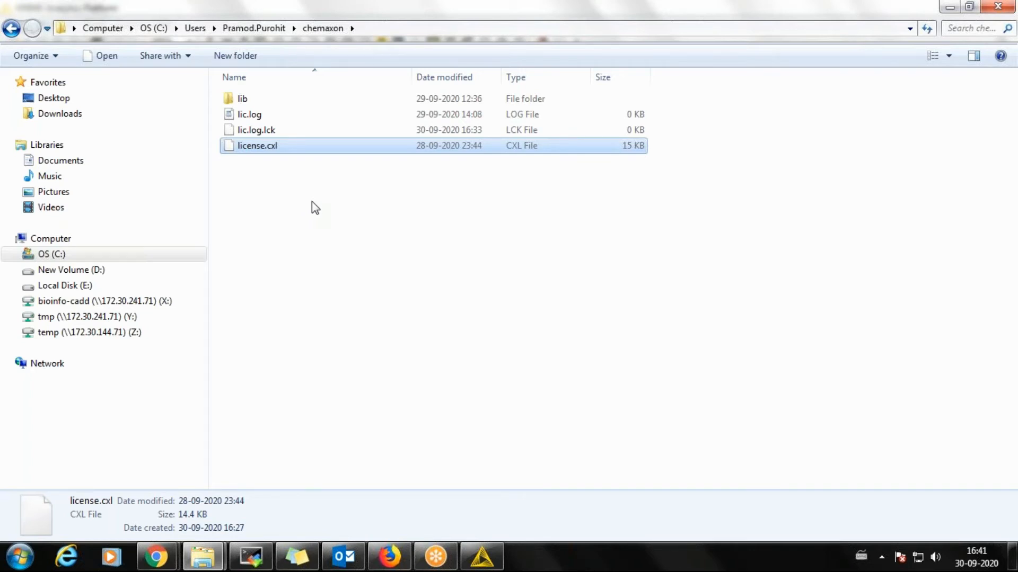
Copy 2020-11-03license_ChemAxon.dat from the KNIMEChemexon folder on drive X into the chemaxon folder of the user's profile
{"action": "left_click", "coordinate": [215, 556]}
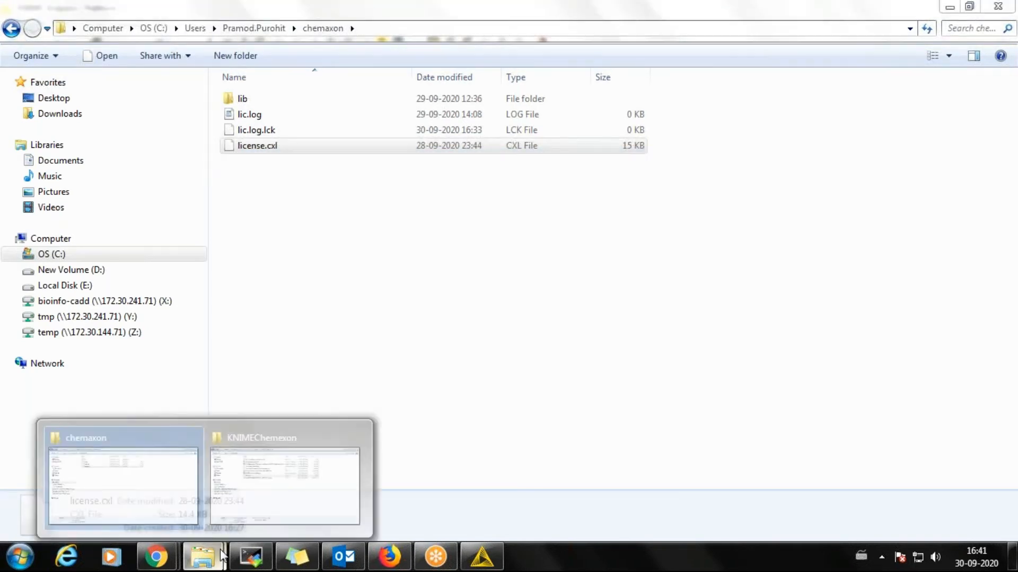
{"action": "left_click", "coordinate": [228, 521]}
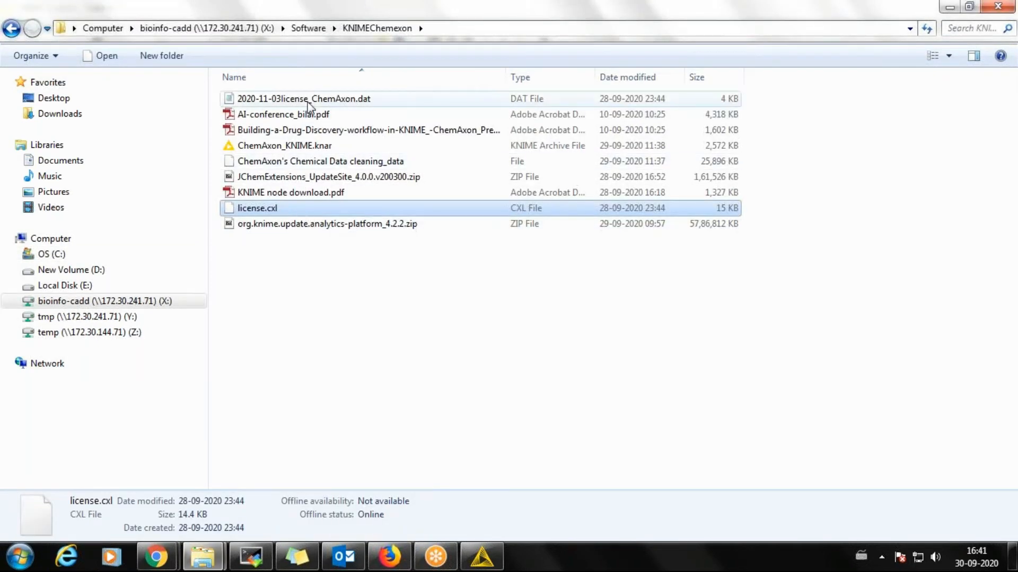
{"action": "left_click", "coordinate": [341, 104]}
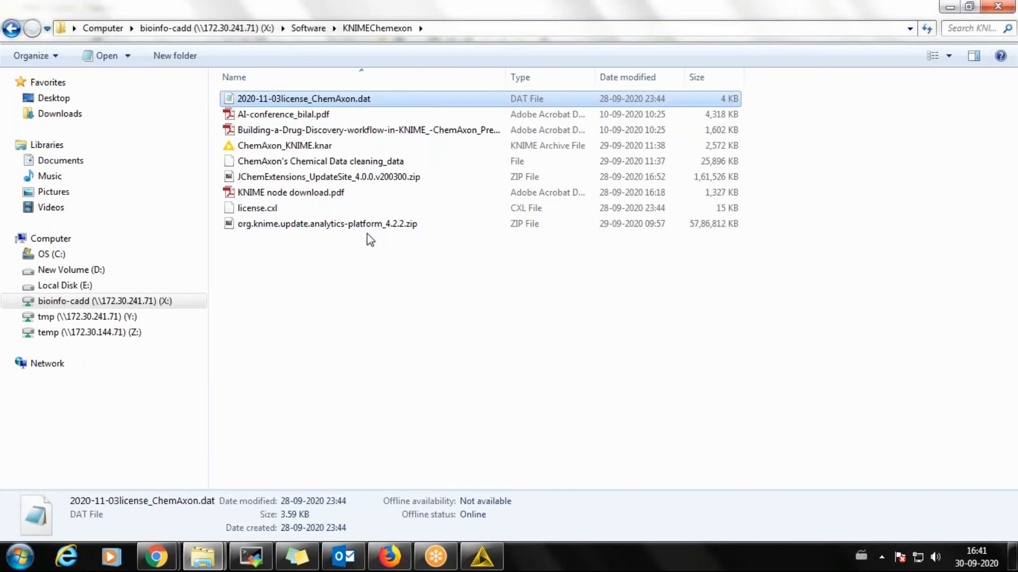
{"action": "left_click", "coordinate": [203, 557]}
{"action": "left_click", "coordinate": [176, 471]}
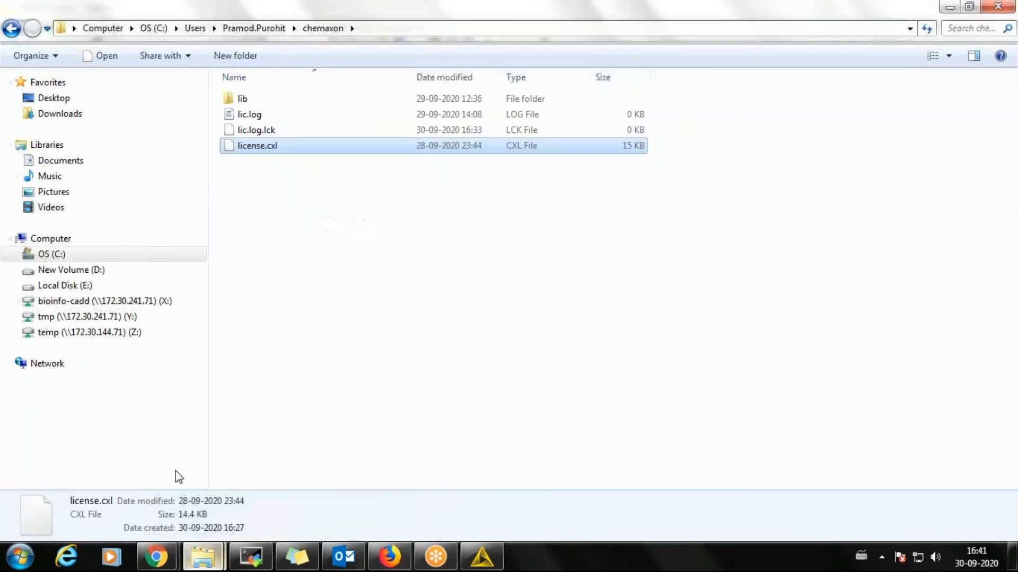
{"action": "key", "text": "ctrl+v"}
{"action": "left_click", "coordinate": [396, 315]}
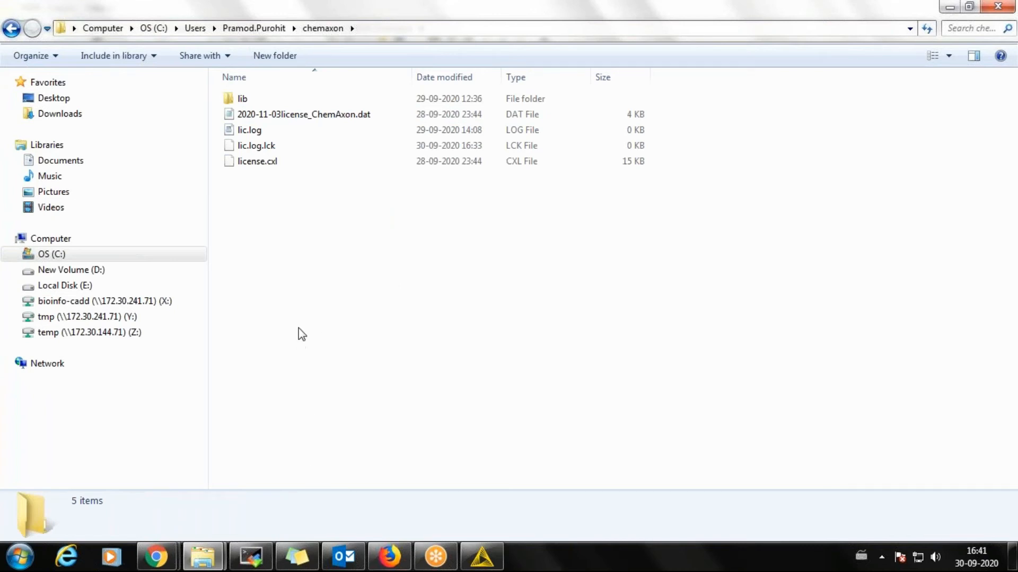
Switch back to KNIME Analytics Platform and open the JChem page of the KNIME preferences
{"action": "left_click", "coordinate": [15, 33]}
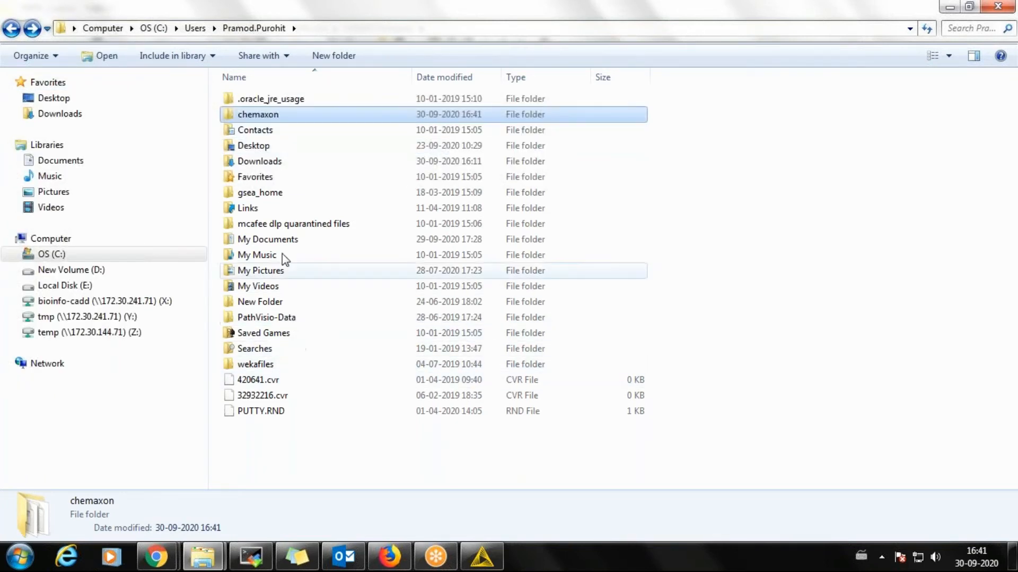
{"action": "left_click", "coordinate": [436, 566]}
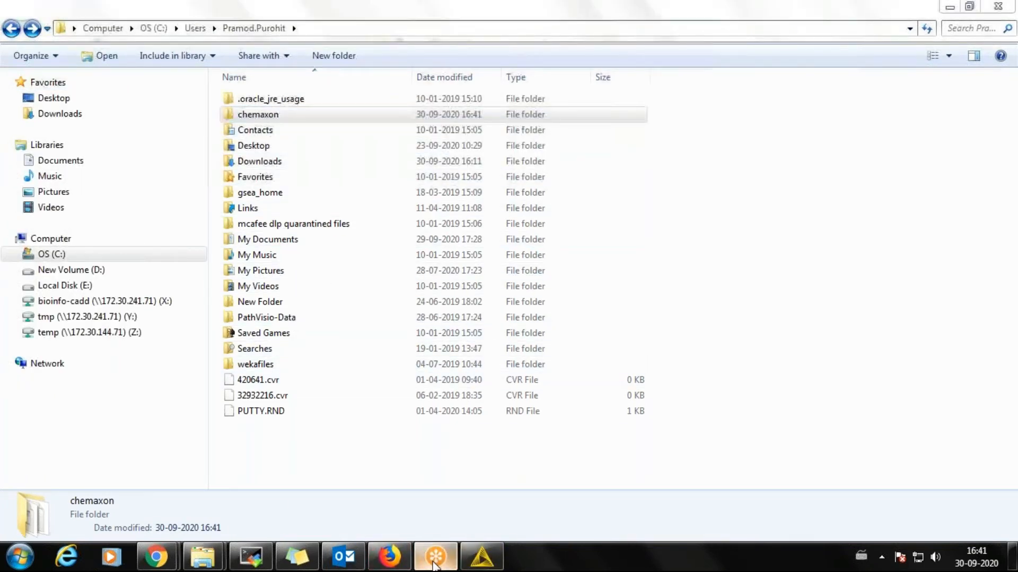
{"action": "left_click", "coordinate": [481, 561]}
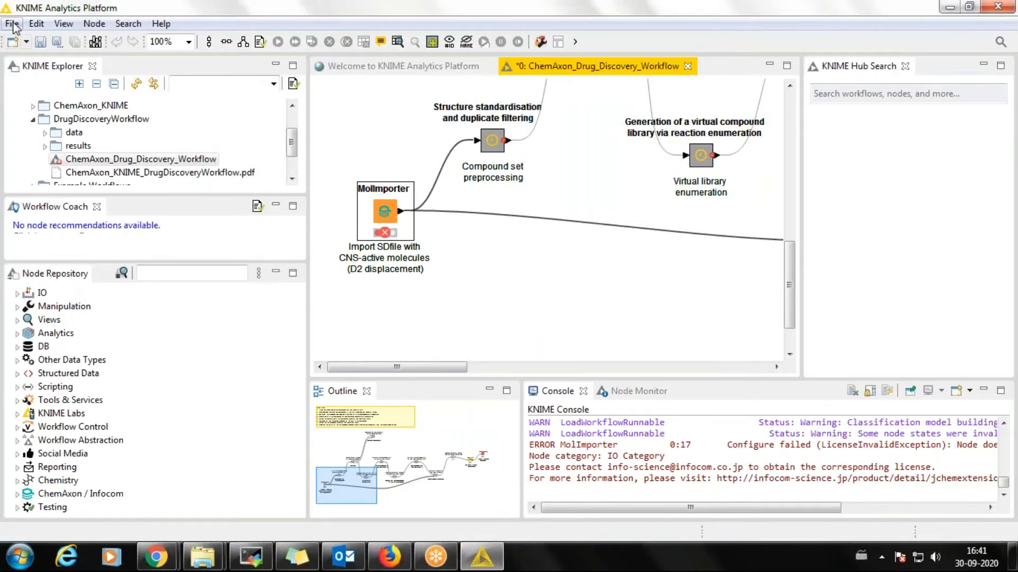
{"action": "left_click", "coordinate": [12, 23]}
{"action": "left_click", "coordinate": [53, 244]}
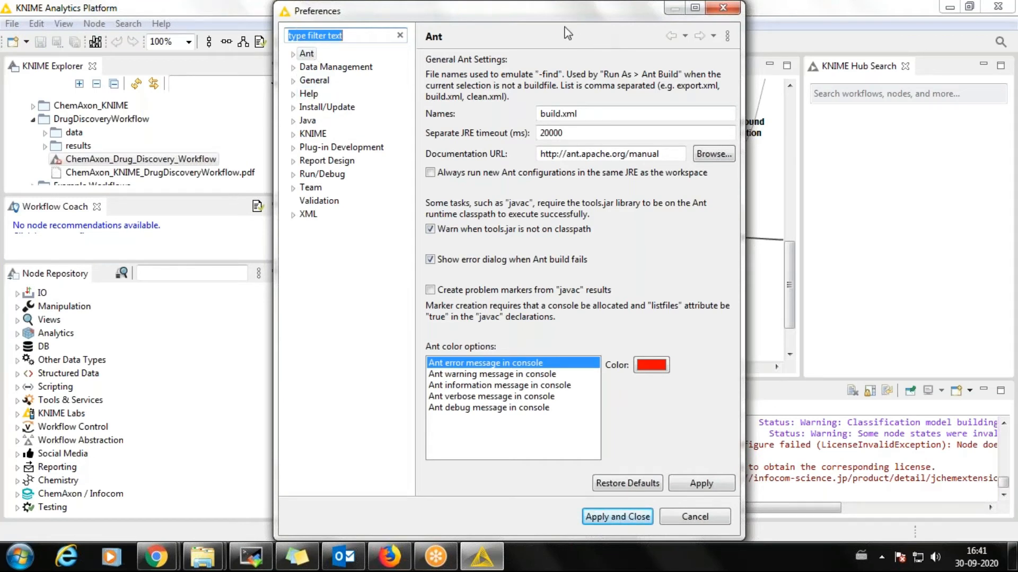
{"action": "left_click", "coordinate": [293, 134]}
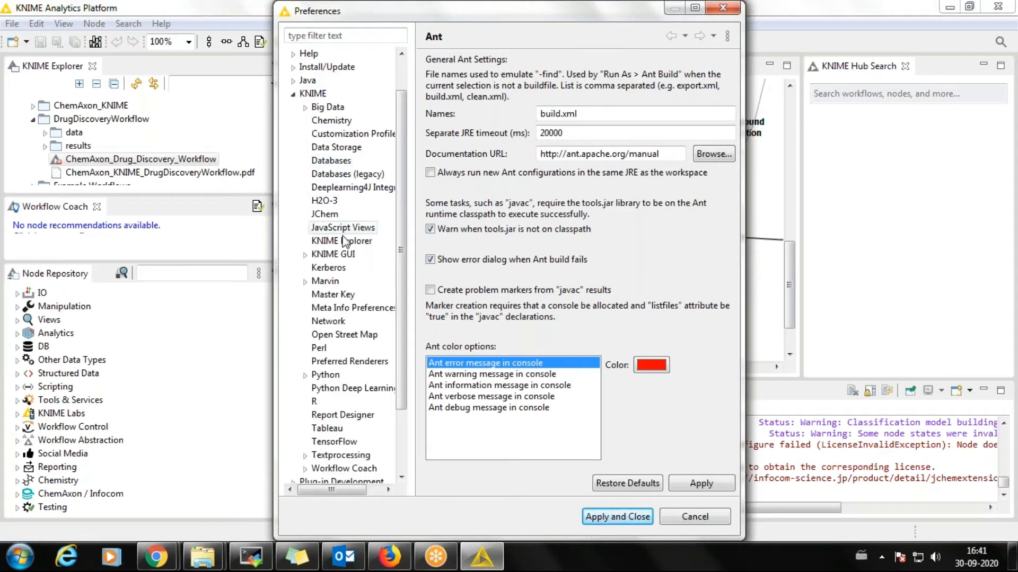
{"action": "left_click", "coordinate": [326, 215]}
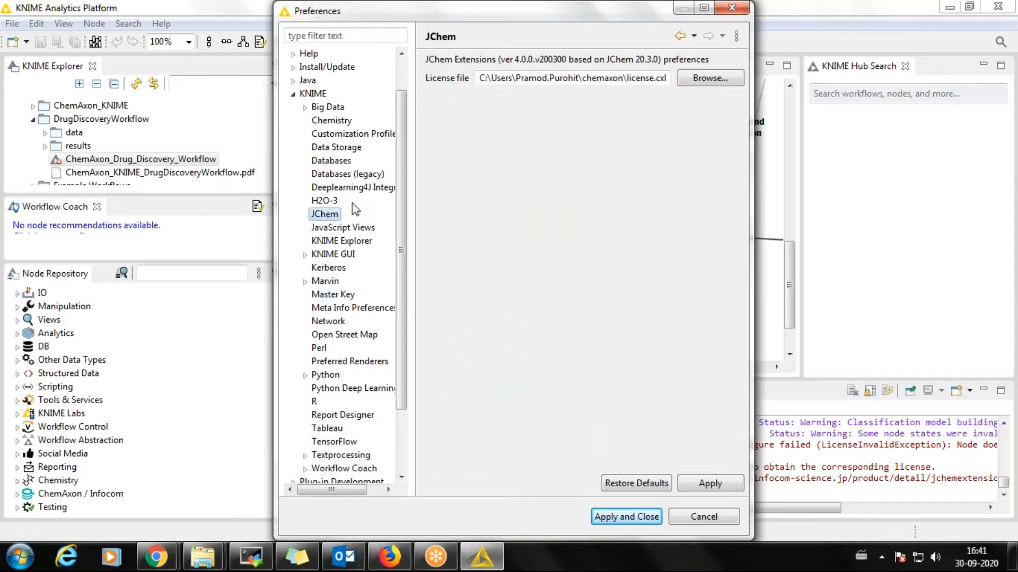
Set the JChem license file to 2020-11-03license_ChemAxon.dat in the user profile's chemaxon folder and apply the preferences
{"action": "left_click", "coordinate": [705, 78]}
{"action": "left_click", "coordinate": [535, 141]}
{"action": "left_click", "coordinate": [657, 355]}
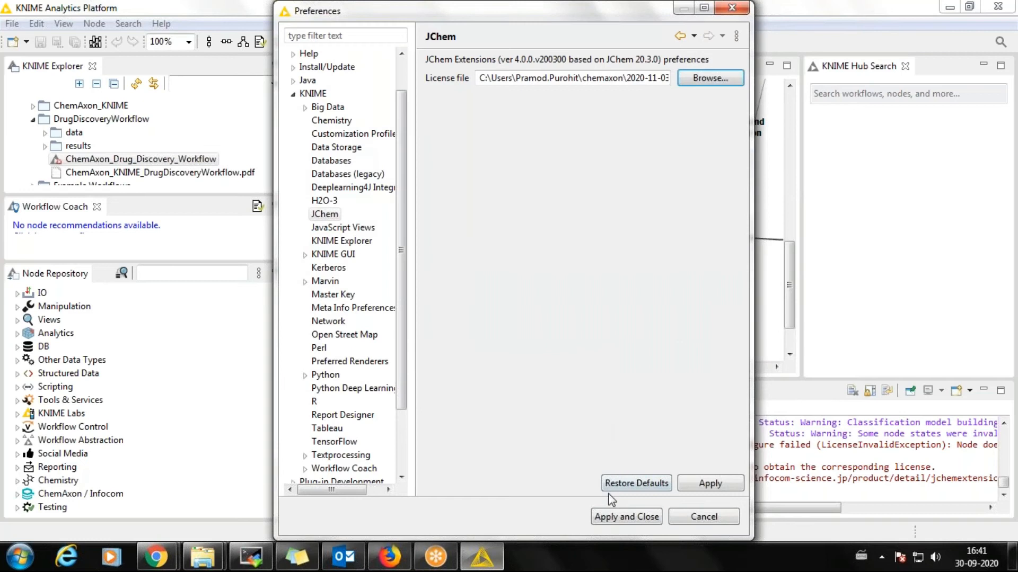
{"action": "left_click", "coordinate": [623, 516]}
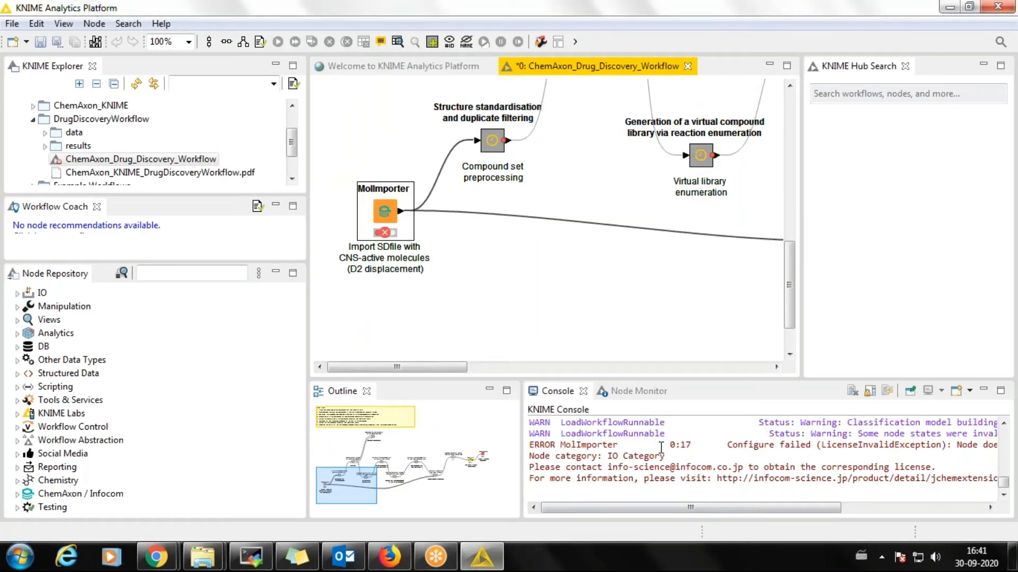
Reopen the MolImporter node's configuration, accept its existing settings and execute the node
{"action": "right_click", "coordinate": [382, 212]}
{"action": "left_click", "coordinate": [427, 197]}
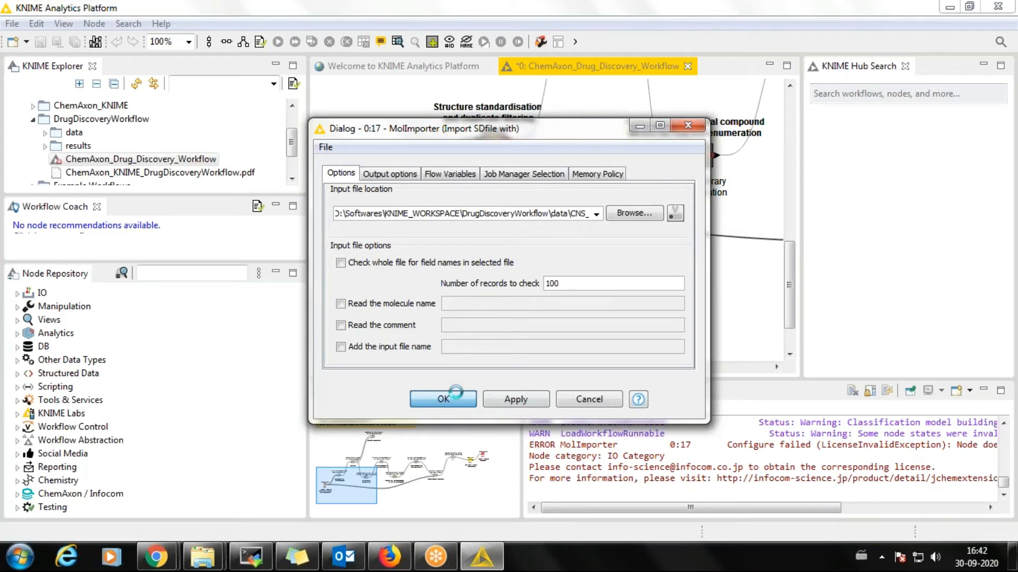
{"action": "left_click", "coordinate": [455, 395]}
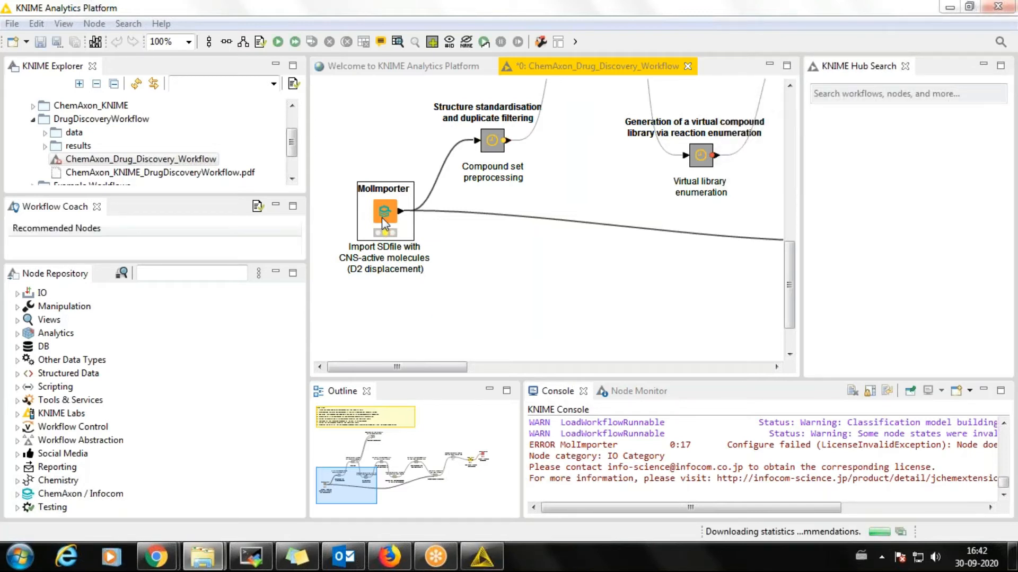
{"action": "key", "text": "F7"}
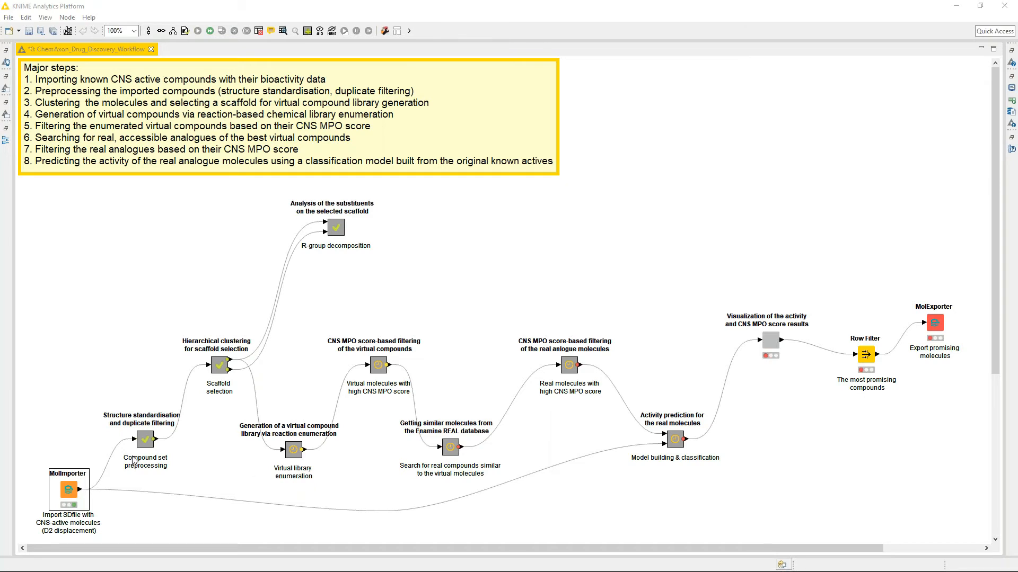
Execute the Virtual library enumeration metanode and open its inner workflow
{"action": "right_click", "coordinate": [291, 454]}
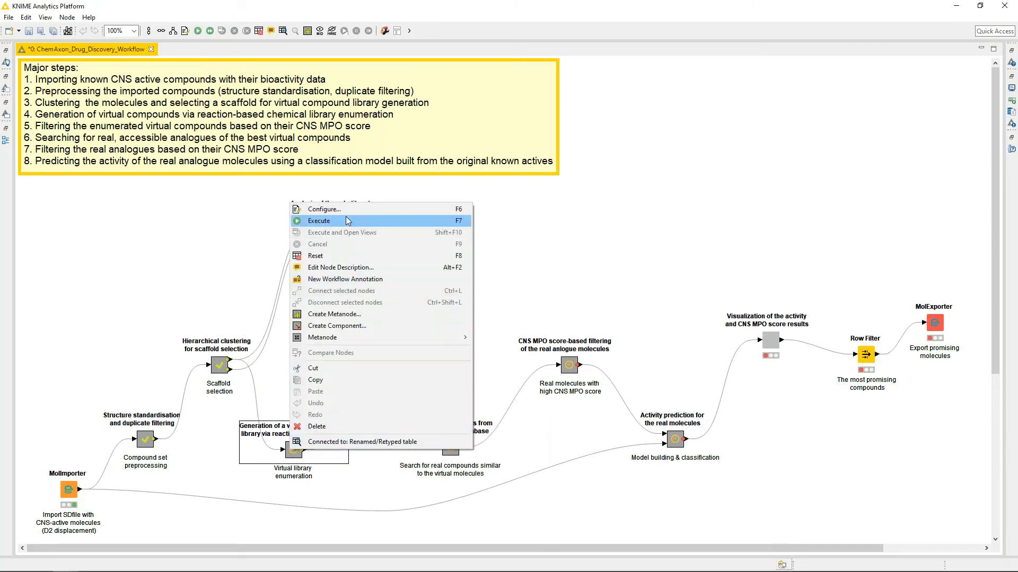
{"action": "left_click", "coordinate": [326, 221]}
{"action": "right_click", "coordinate": [295, 455]}
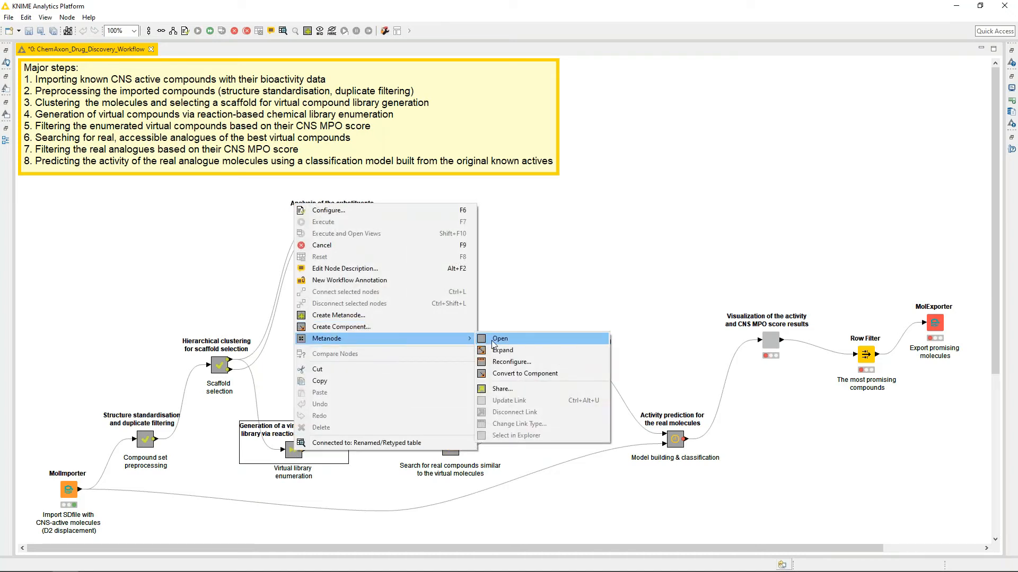
{"action": "left_click", "coordinate": [495, 339]}
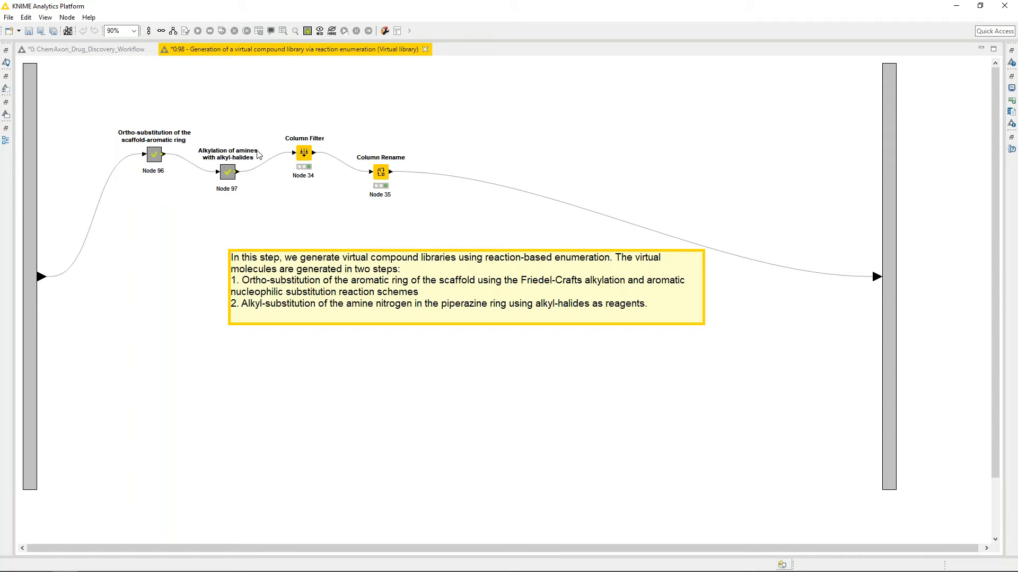
Open the metanode for ortho-substitution of the scaffold-aromatic ring
{"action": "mouse_move", "coordinate": [162, 160]}
{"action": "right_click", "coordinate": [155, 158]}
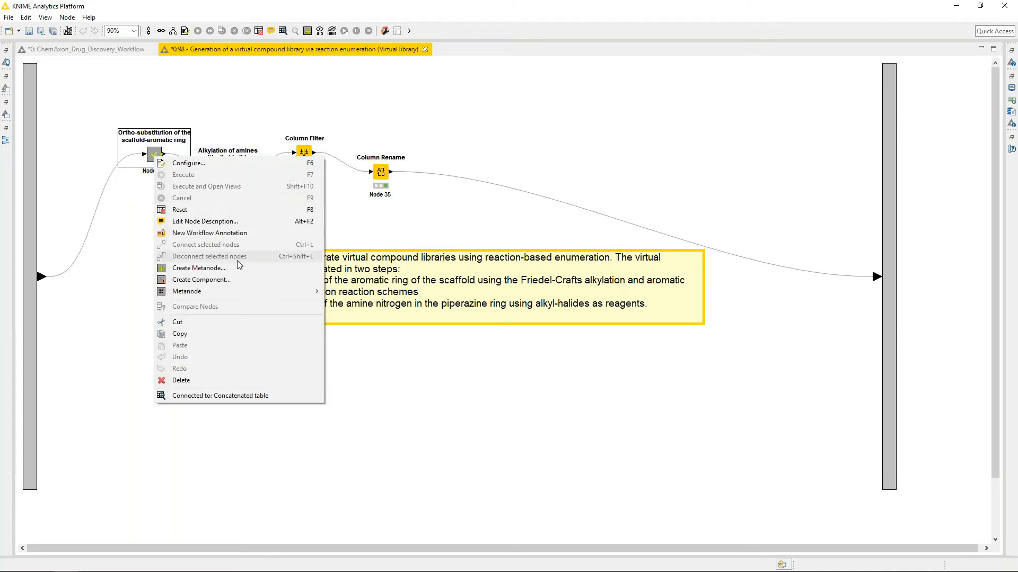
{"action": "mouse_move", "coordinate": [254, 291]}
{"action": "left_click", "coordinate": [344, 291]}
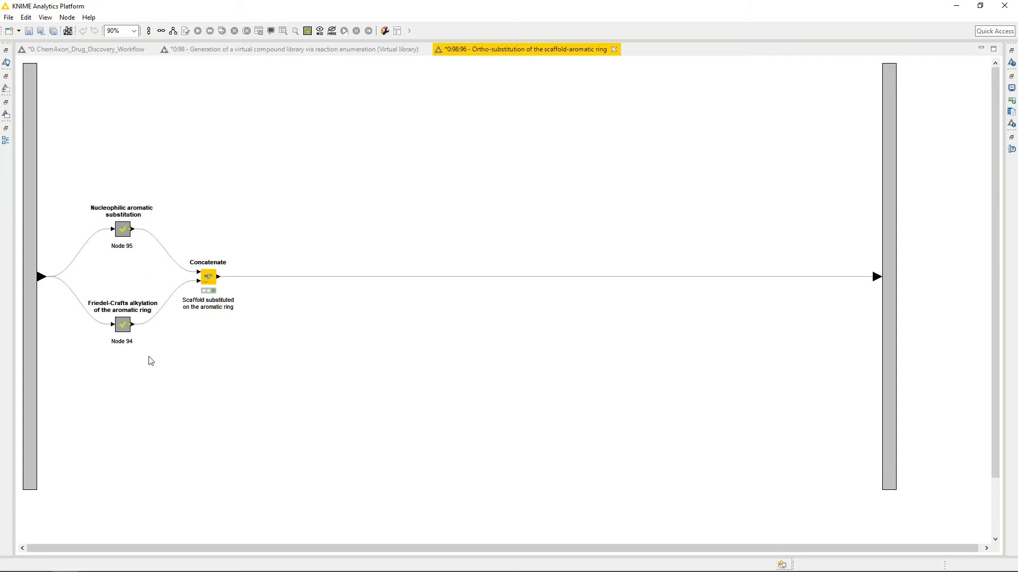
Open the Nucleophilic aromatic substitution metanode inside the ortho-substitution workflow
{"action": "left_click", "coordinate": [125, 228]}
{"action": "right_click", "coordinate": [126, 227]}
{"action": "mouse_move", "coordinate": [225, 362]}
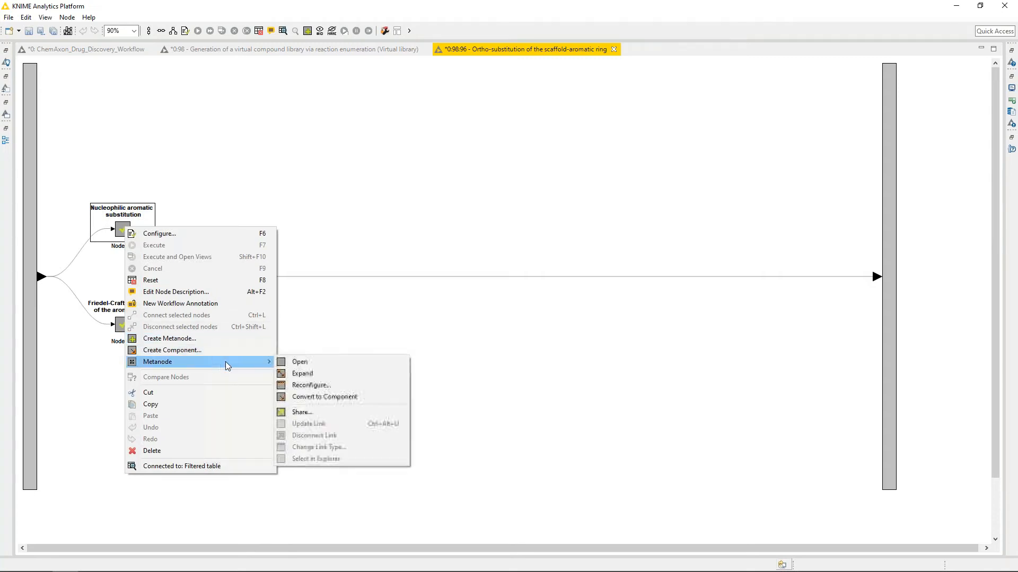
{"action": "left_click", "coordinate": [298, 362]}
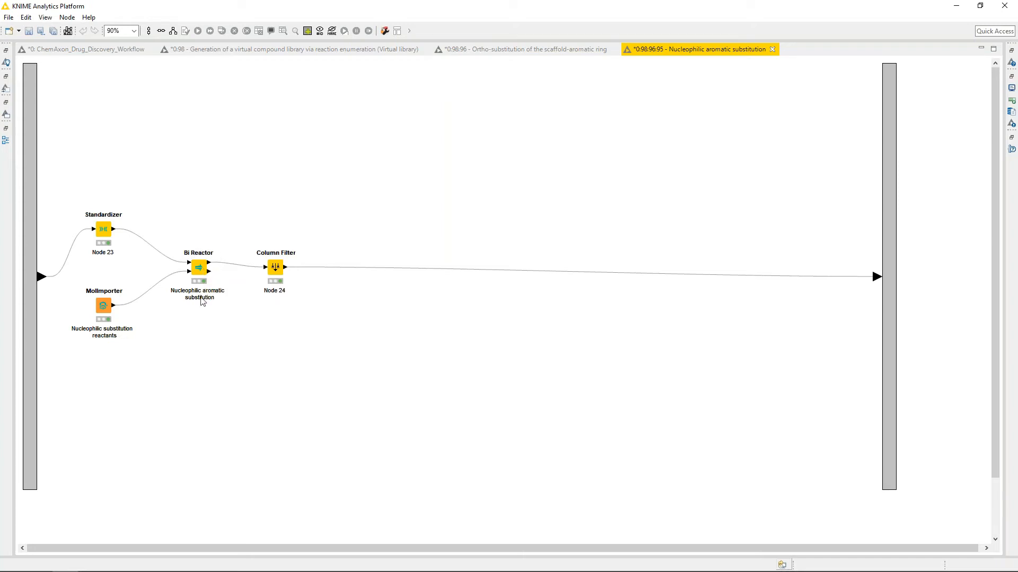
Open the Bi Reactor node's configuration and examine the reaction's reactivity, selectivity and exclude rules in an enlarged rules window
{"action": "right_click", "coordinate": [198, 269]}
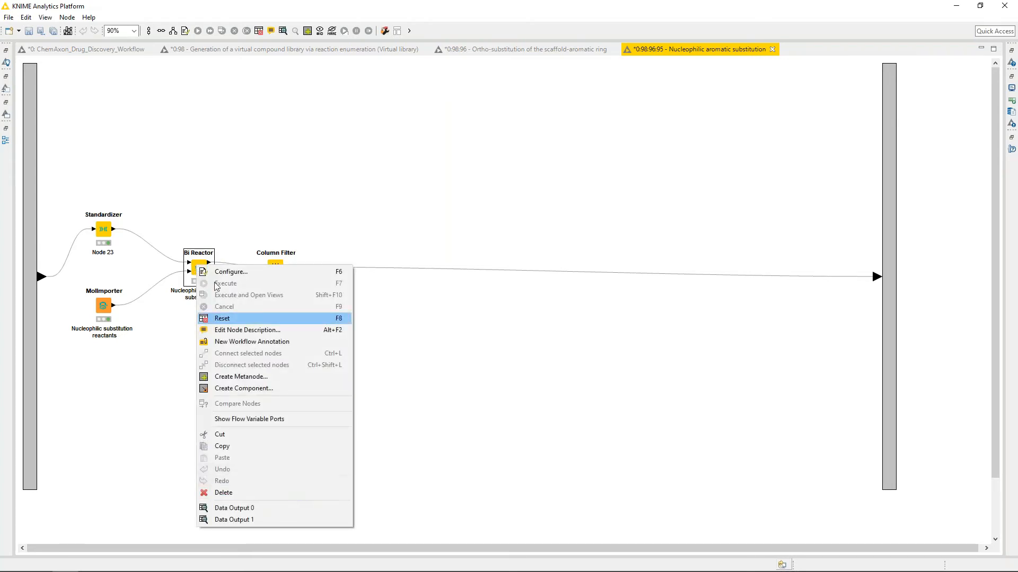
{"action": "left_click", "coordinate": [242, 271]}
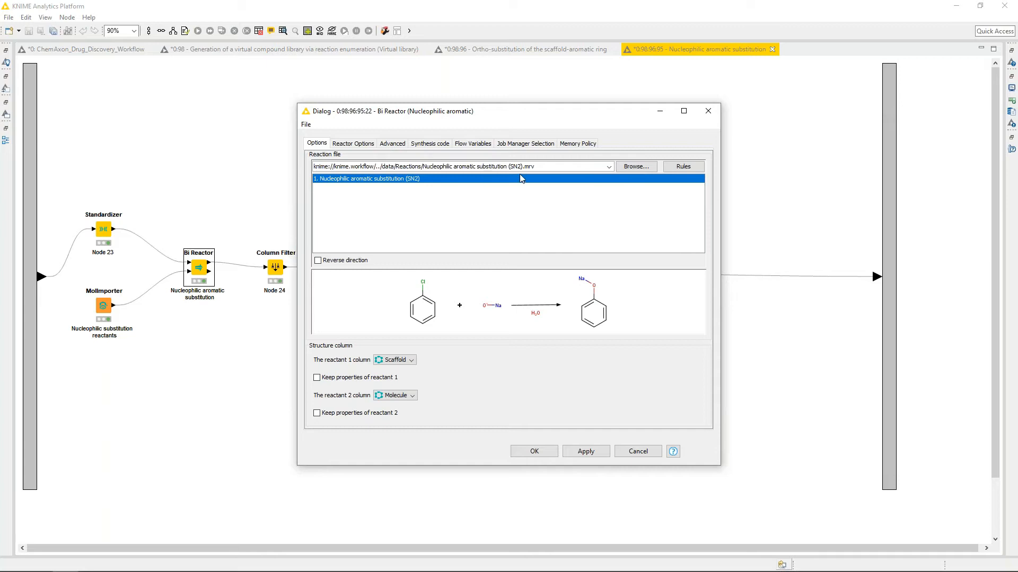
{"action": "left_click", "coordinate": [684, 167]}
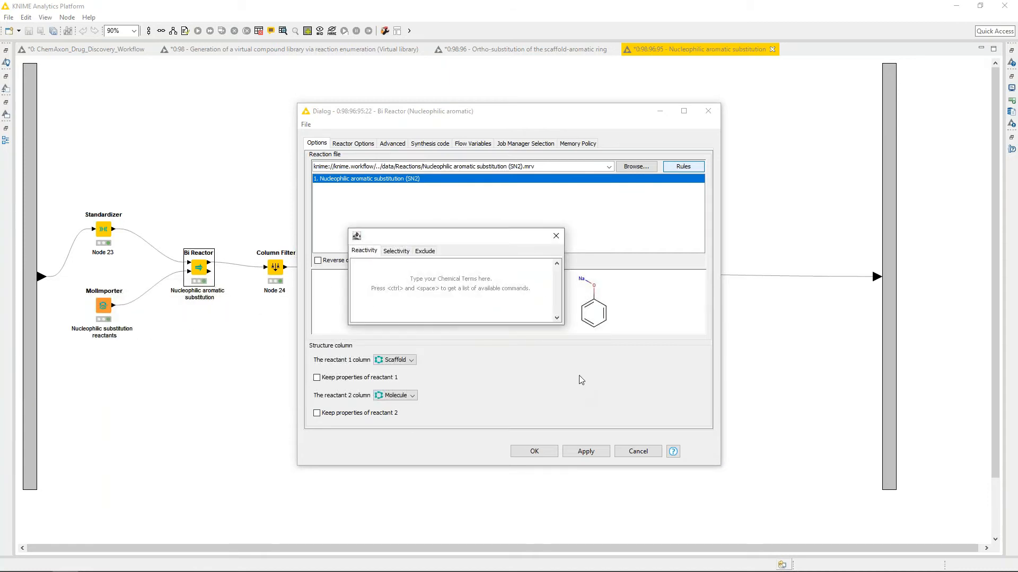
{"action": "left_click_drag", "start_coordinate": [566, 327], "coordinate": [676, 374]}
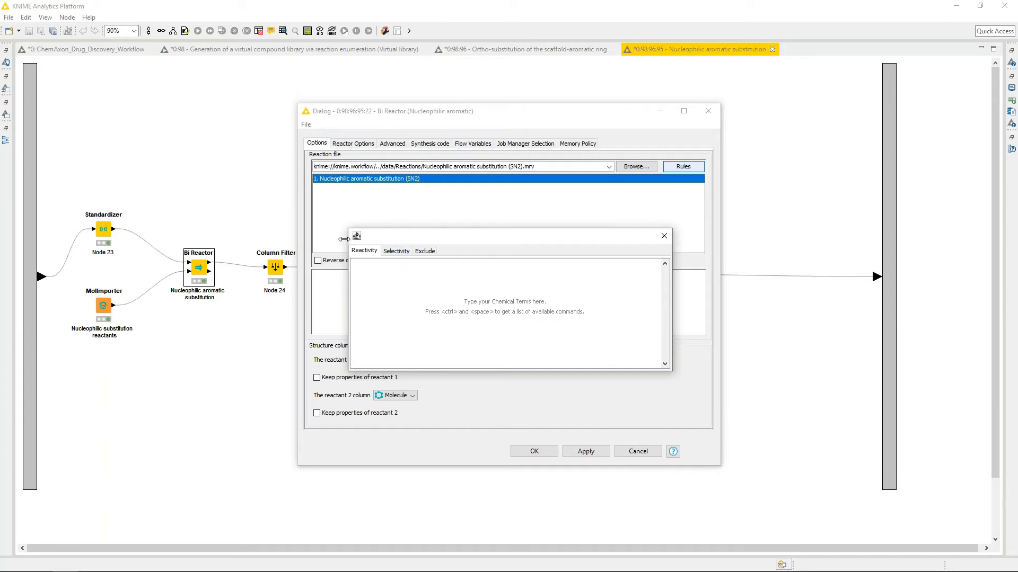
{"action": "left_click", "coordinate": [396, 251]}
{"action": "left_click", "coordinate": [427, 253]}
{"action": "left_click", "coordinate": [373, 252]}
{"action": "left_click", "coordinate": [399, 251]}
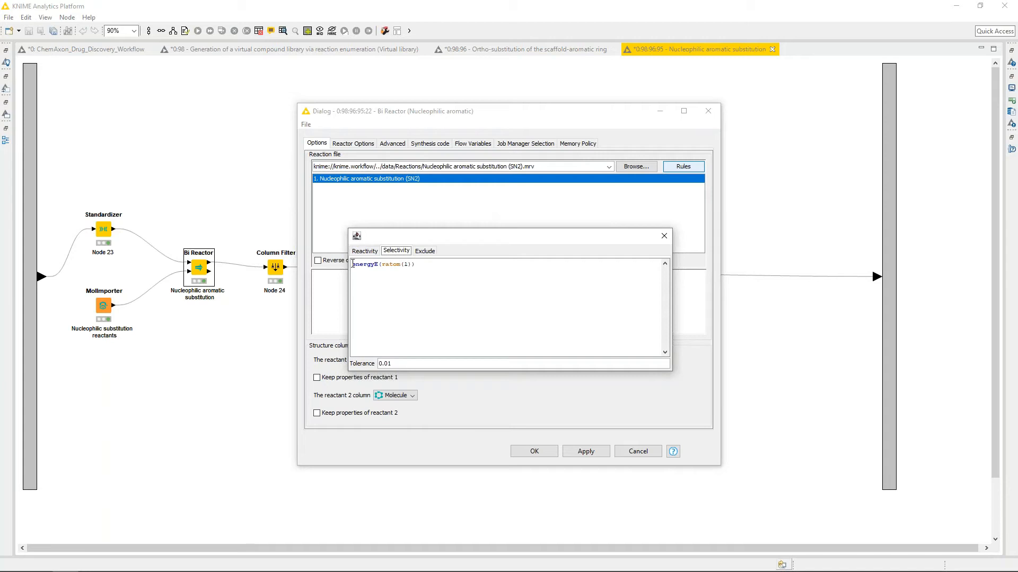
{"action": "mouse_move", "coordinate": [353, 264]}
{"action": "left_click", "coordinate": [427, 250]}
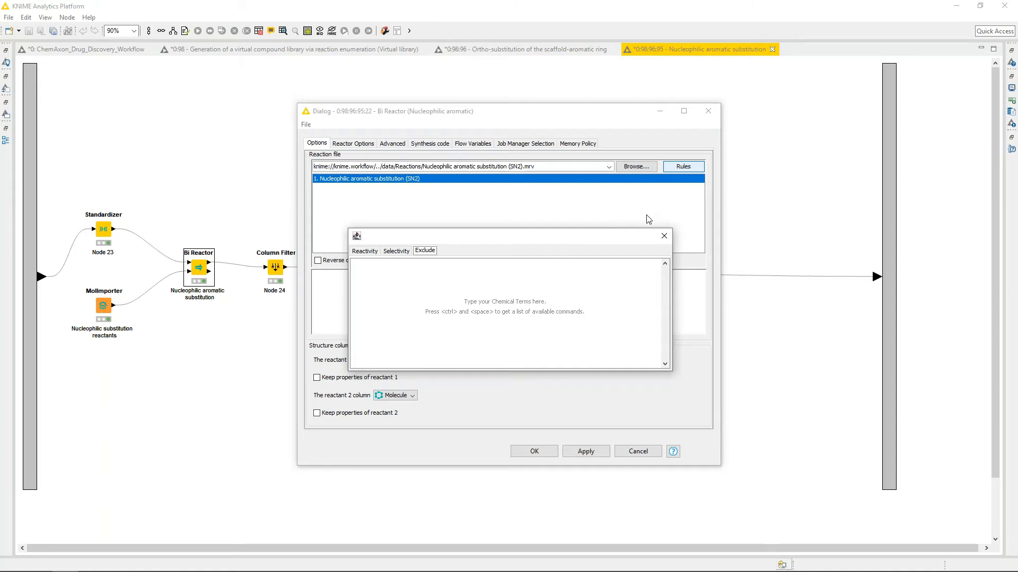
{"action": "left_click", "coordinate": [667, 238]}
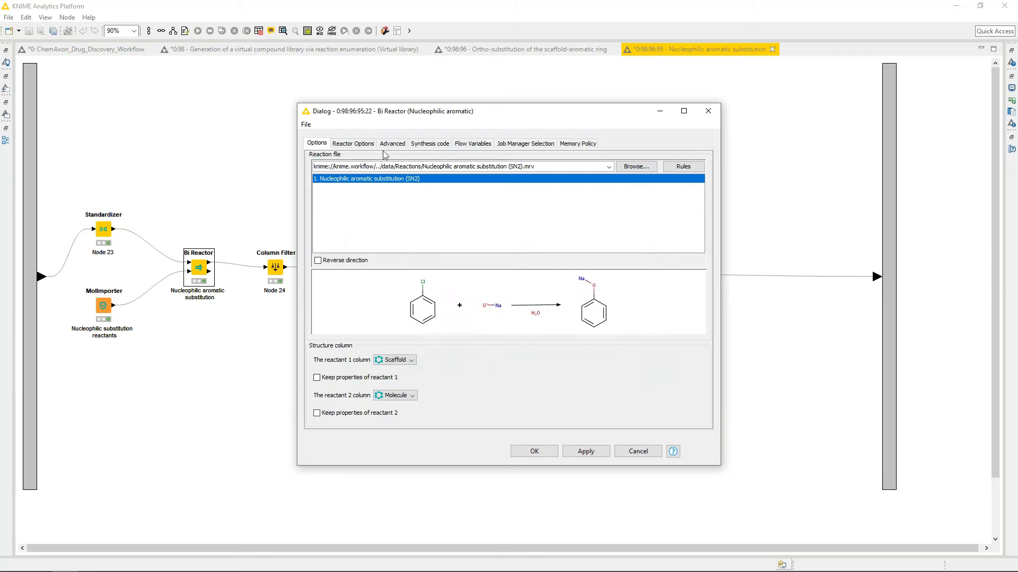
Review the Bi Reactor's reactant combination, output type, advanced and synthesis code options, then cancel the configuration
{"action": "left_click", "coordinate": [358, 145]}
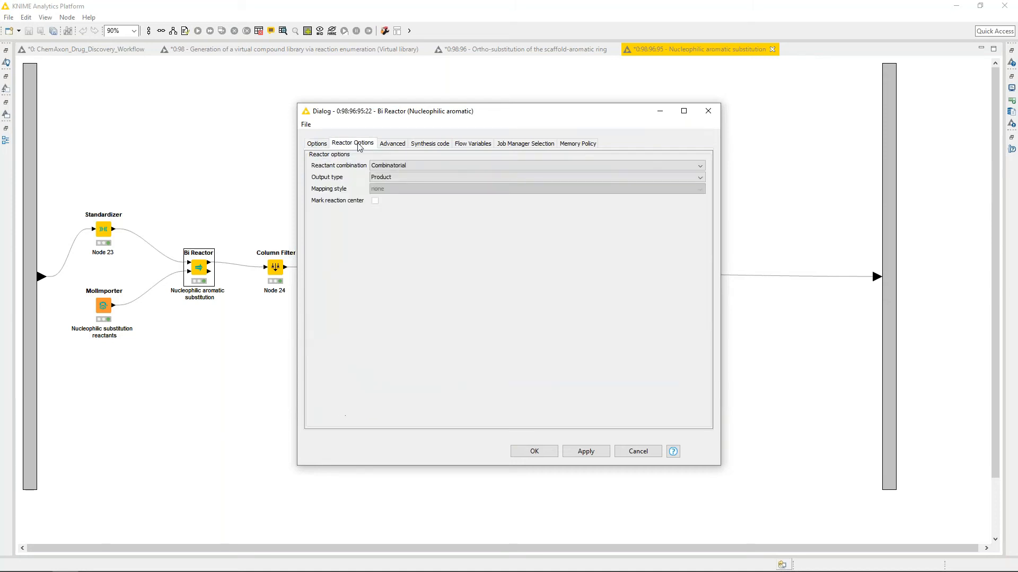
{"action": "left_click", "coordinate": [411, 166]}
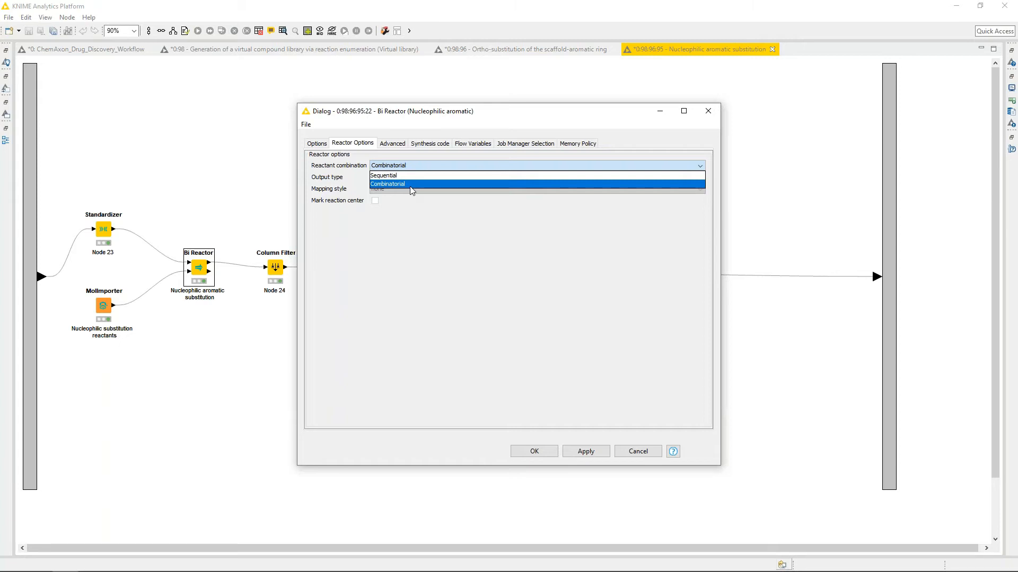
{"action": "left_click", "coordinate": [431, 249]}
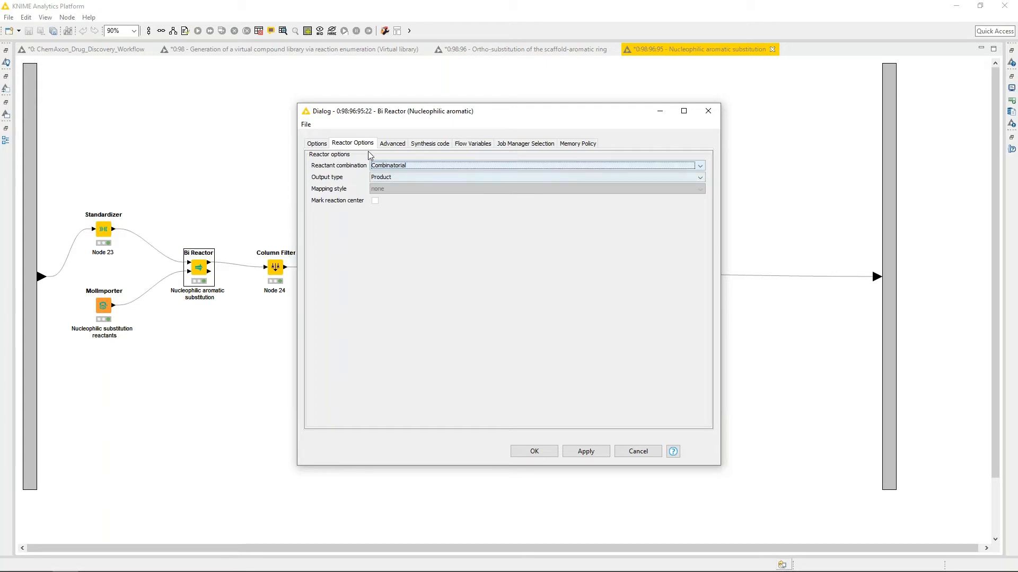
{"action": "left_click", "coordinate": [408, 177]}
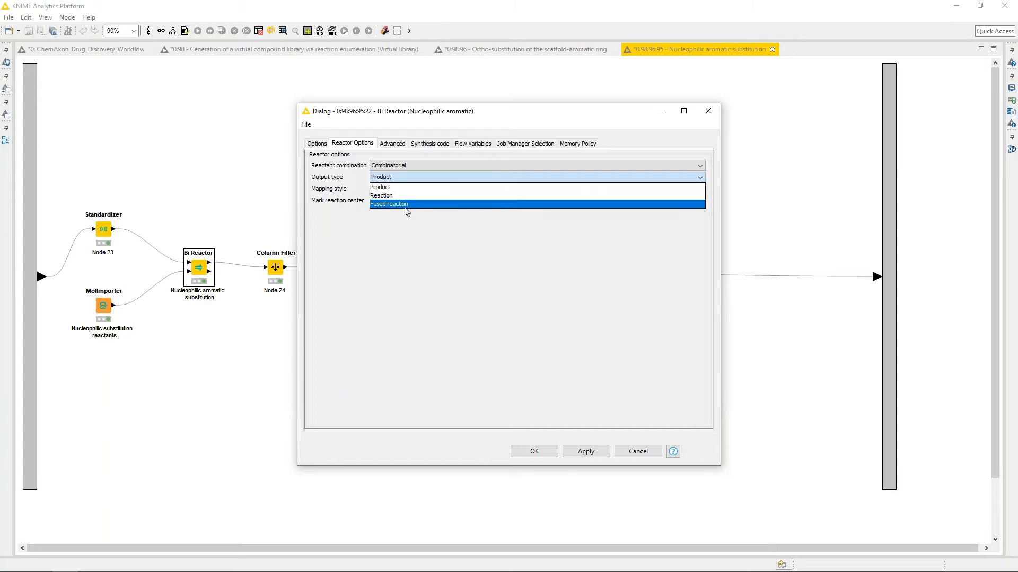
{"action": "left_click", "coordinate": [420, 228]}
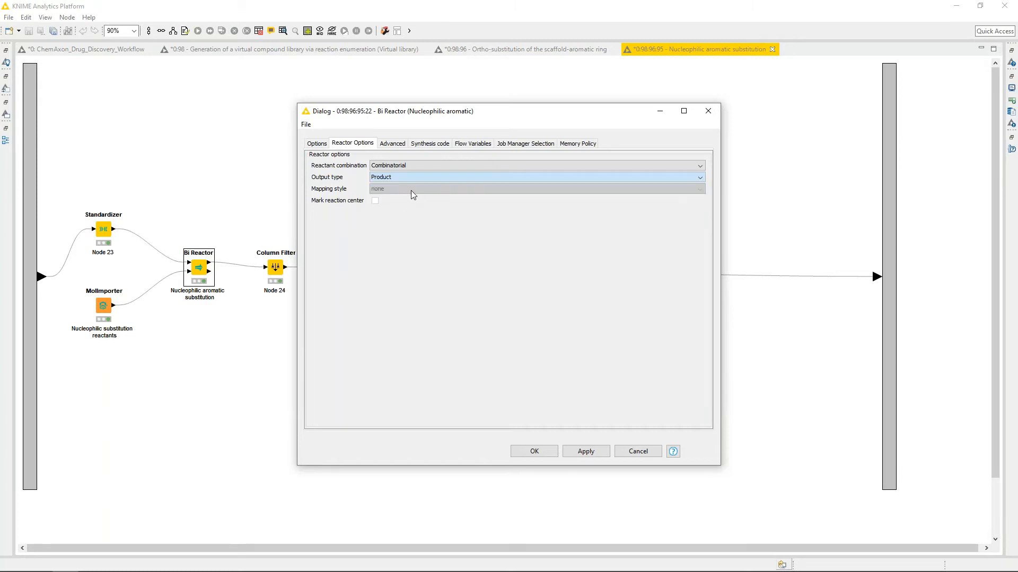
{"action": "left_click", "coordinate": [400, 147]}
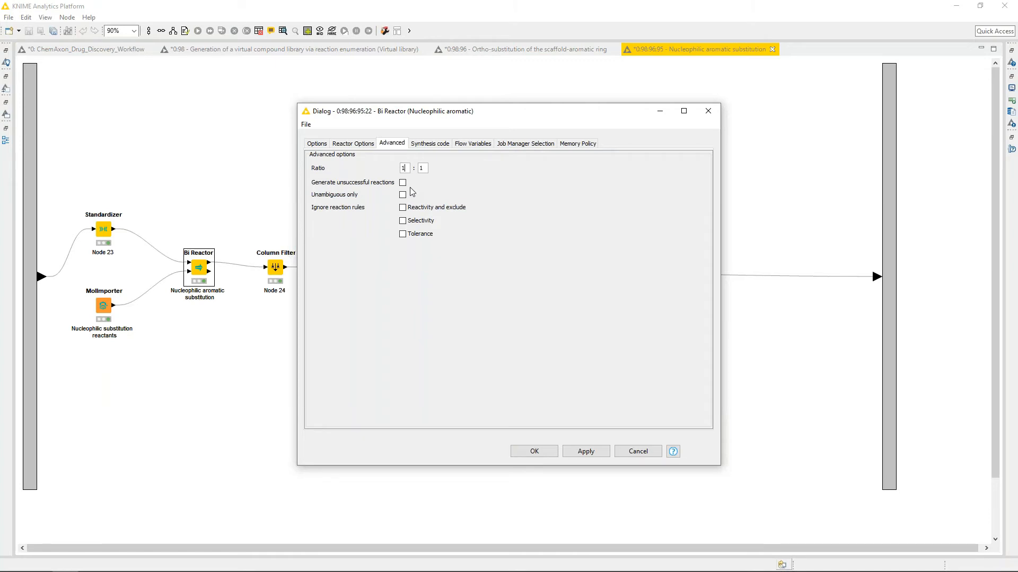
{"action": "left_click", "coordinate": [425, 145]}
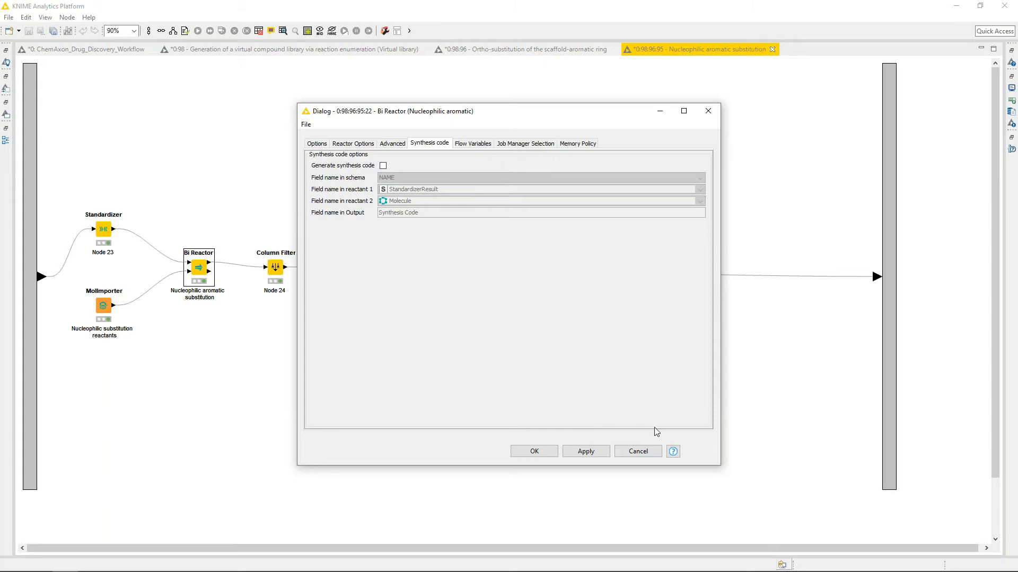
{"action": "left_click", "coordinate": [637, 452]}
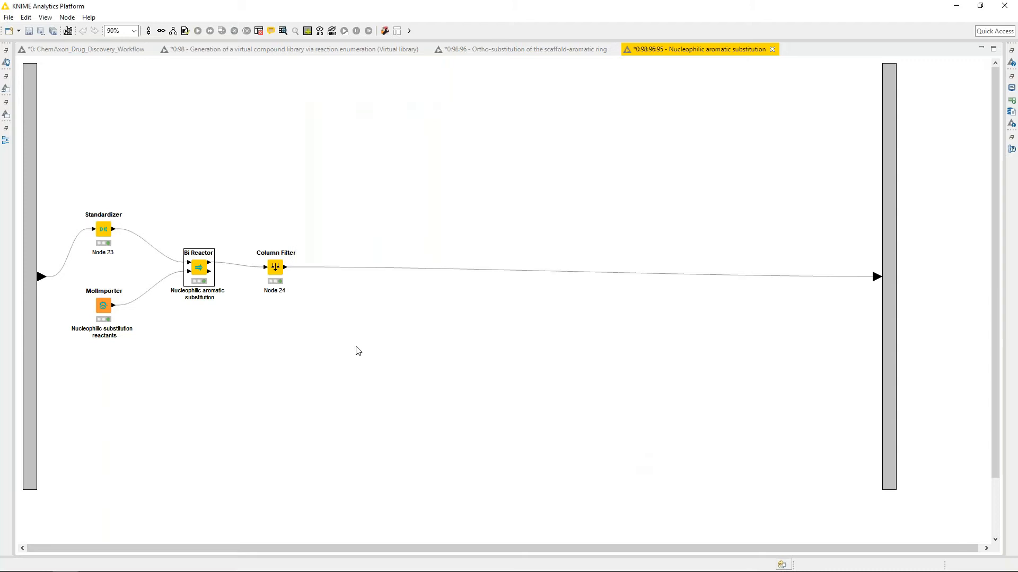
View the first data output table of the Bi Reactor node and close it
{"action": "right_click", "coordinate": [196, 267]}
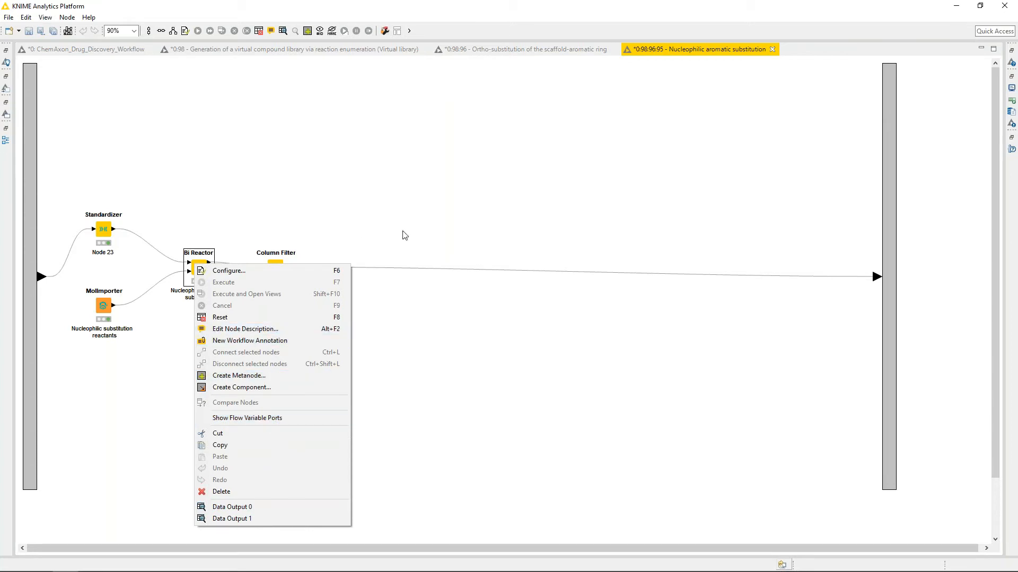
{"action": "left_click", "coordinate": [432, 247]}
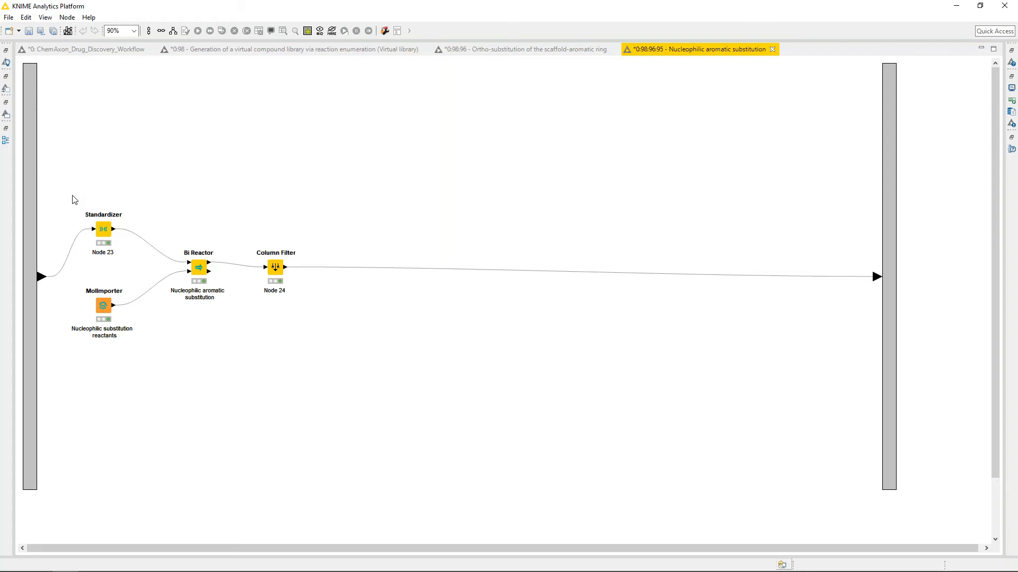
{"action": "right_click", "coordinate": [200, 271]}
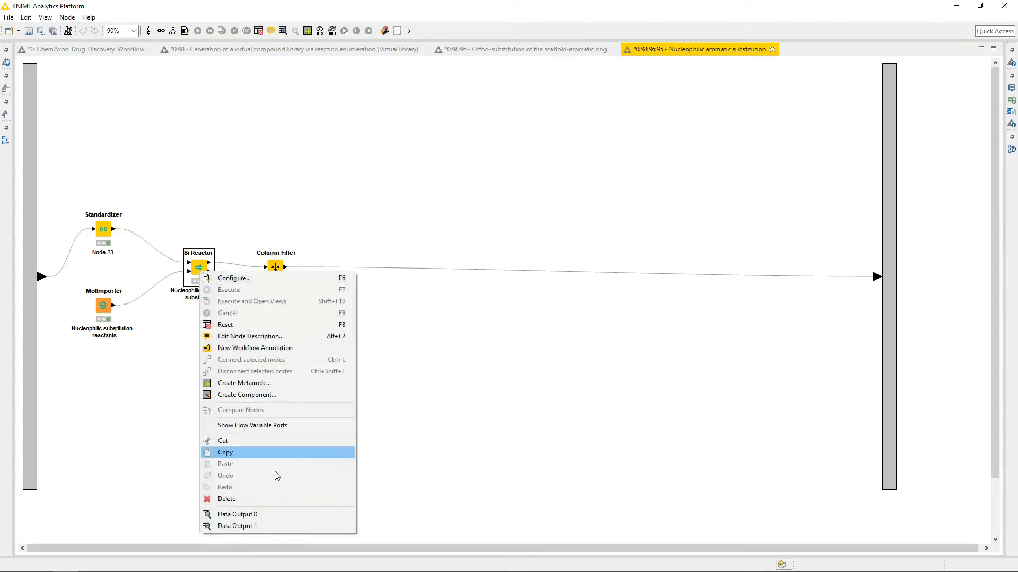
{"action": "left_click", "coordinate": [282, 510]}
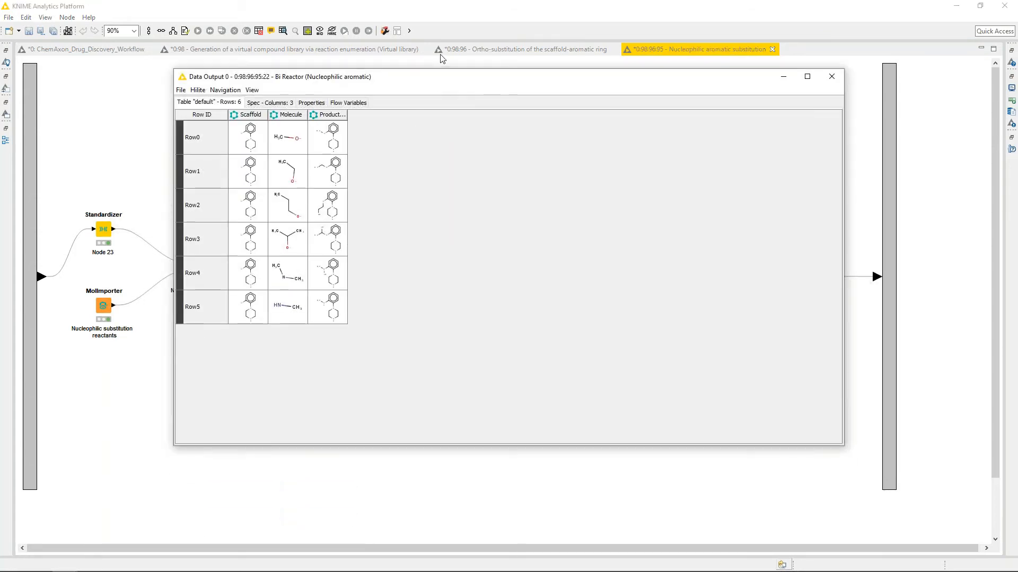
{"action": "left_click", "coordinate": [840, 105]}
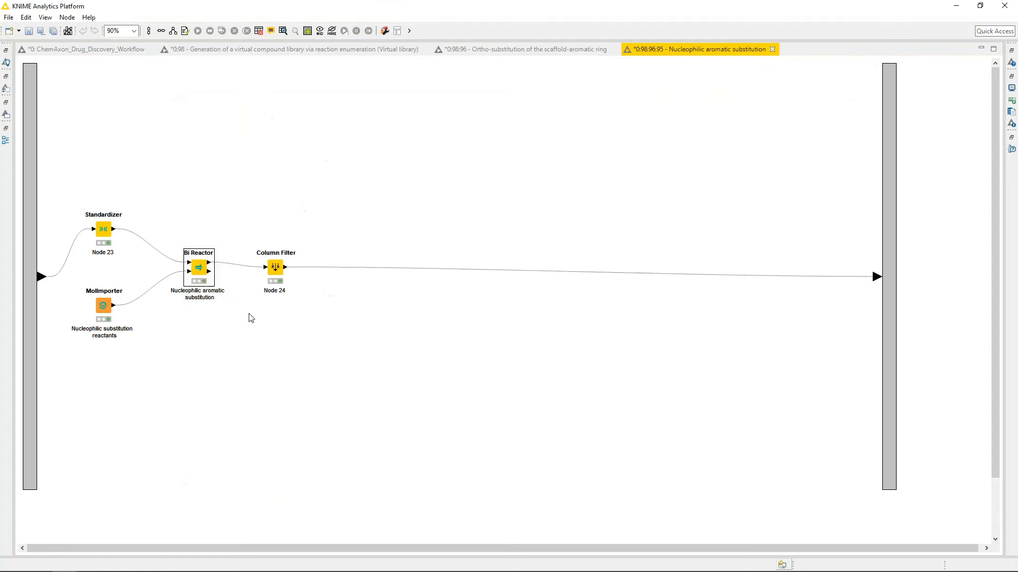
View the output table of the MolImporter node with the nucleophilic substitution reactants and close it
{"action": "right_click", "coordinate": [103, 313]}
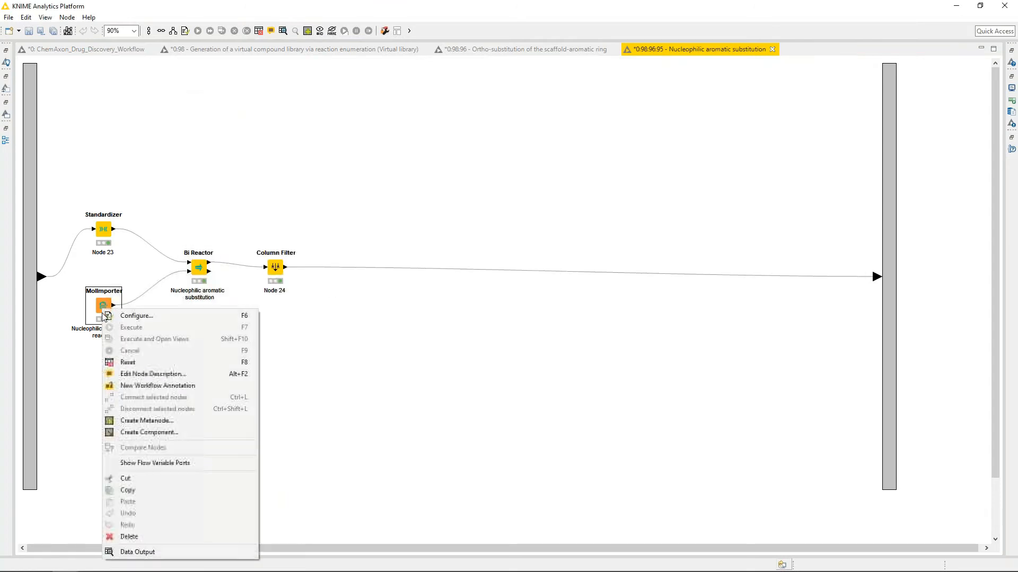
{"action": "left_click", "coordinate": [178, 552]}
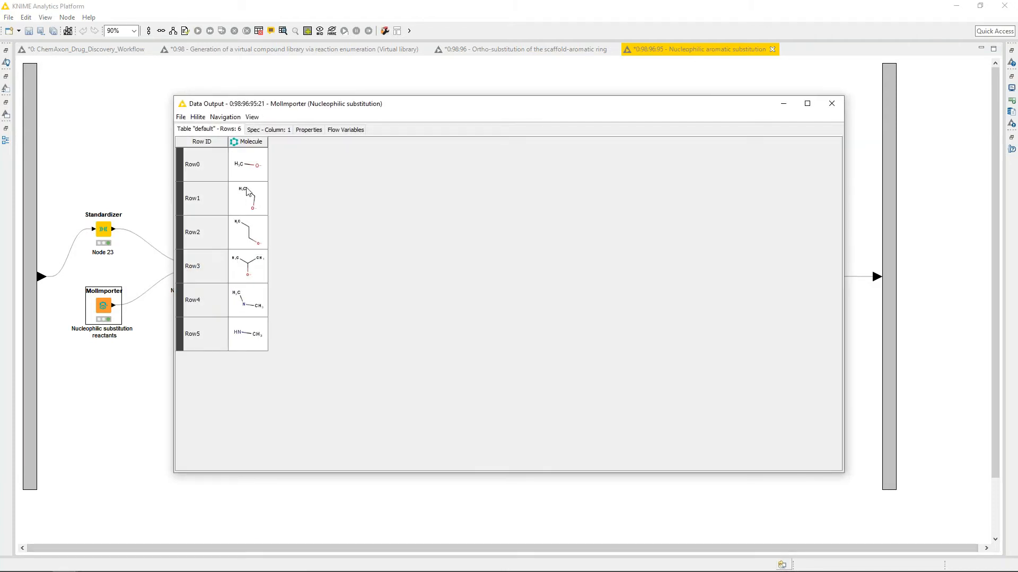
{"action": "left_click", "coordinate": [831, 103]}
View the Bi Reactor's first data output table in a maximized window to inspect the nucleophilic substitution products, and close it
{"action": "left_click", "coordinate": [204, 271]}
{"action": "right_click", "coordinate": [204, 271]}
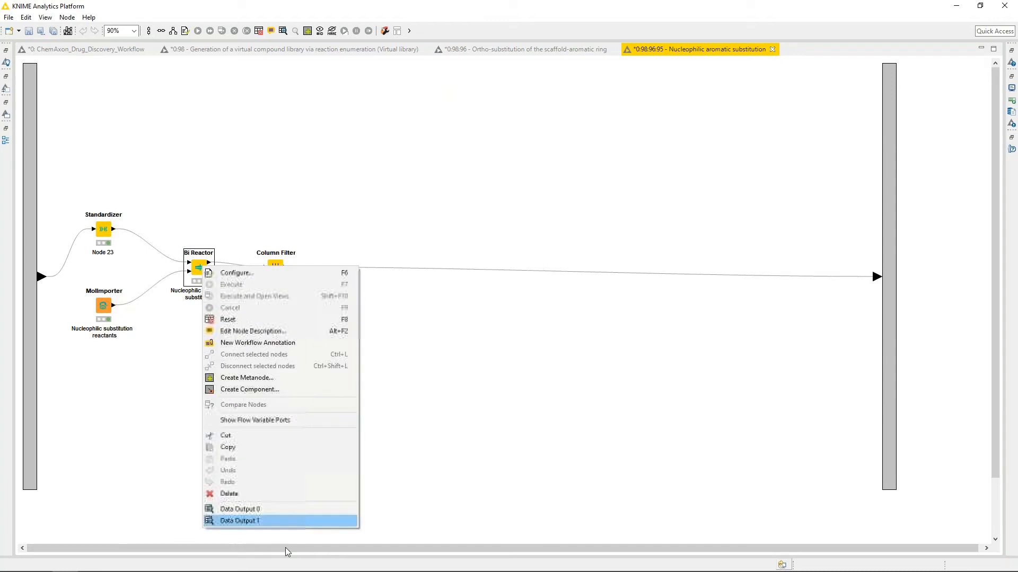
{"action": "left_click", "coordinate": [272, 510]}
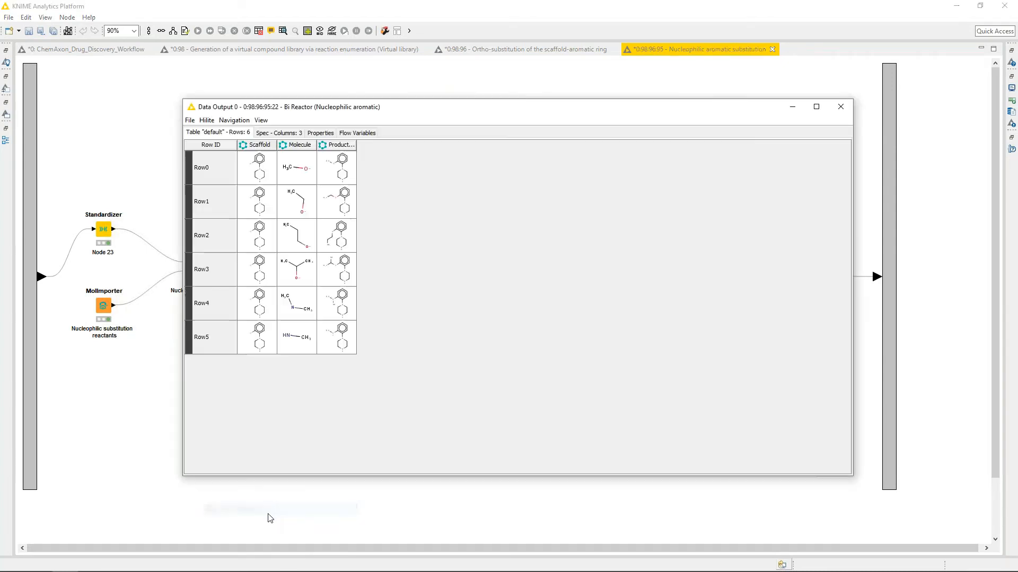
{"action": "left_click_drag", "start_coordinate": [416, 103], "coordinate": [408, 1]}
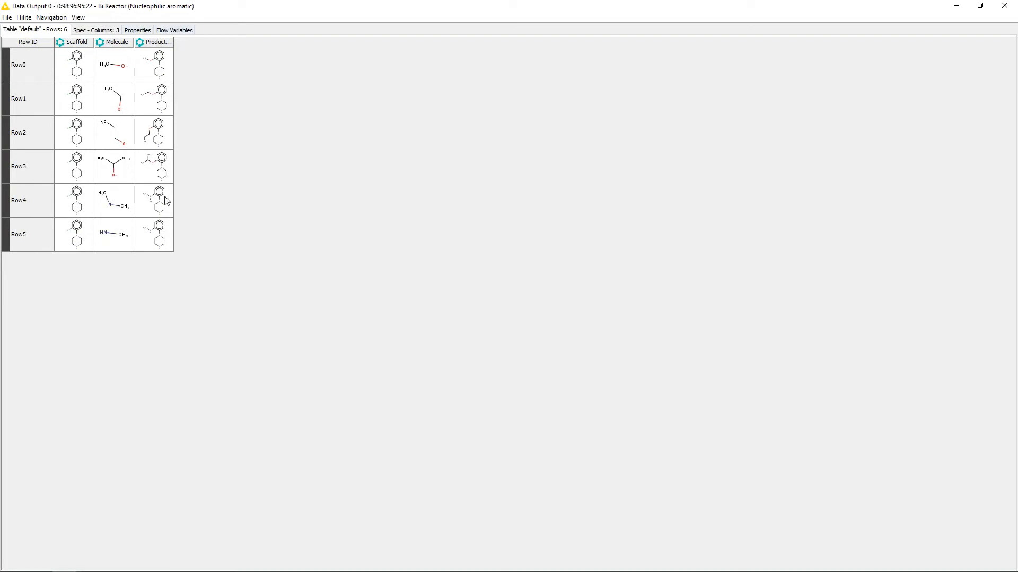
{"action": "left_click", "coordinate": [1004, 6]}
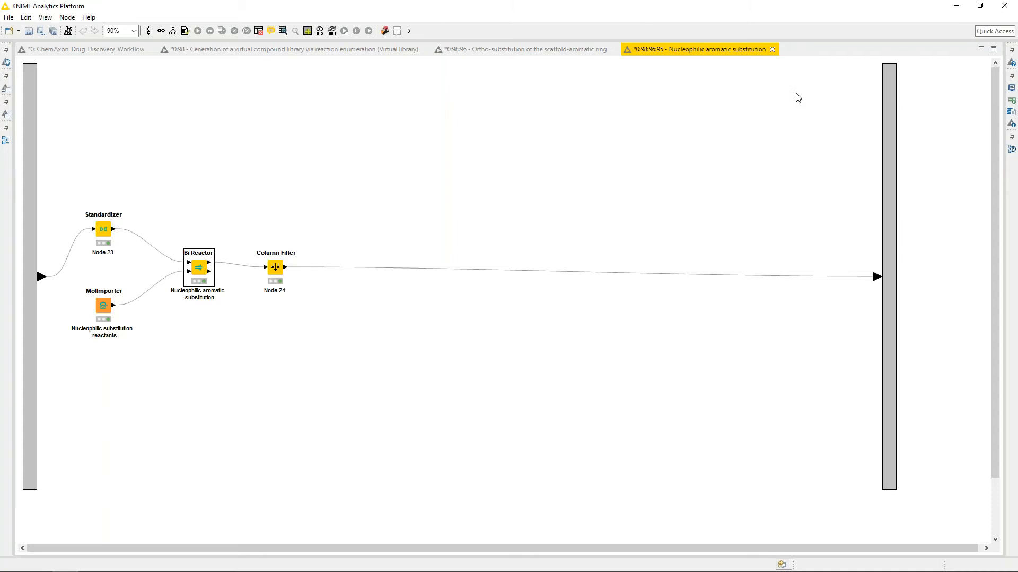
Close the Nucleophilic aromatic substitution metanode and open the Friedel-Crafts alkylation of the aromatic ring metanode
{"action": "left_click", "coordinate": [772, 50]}
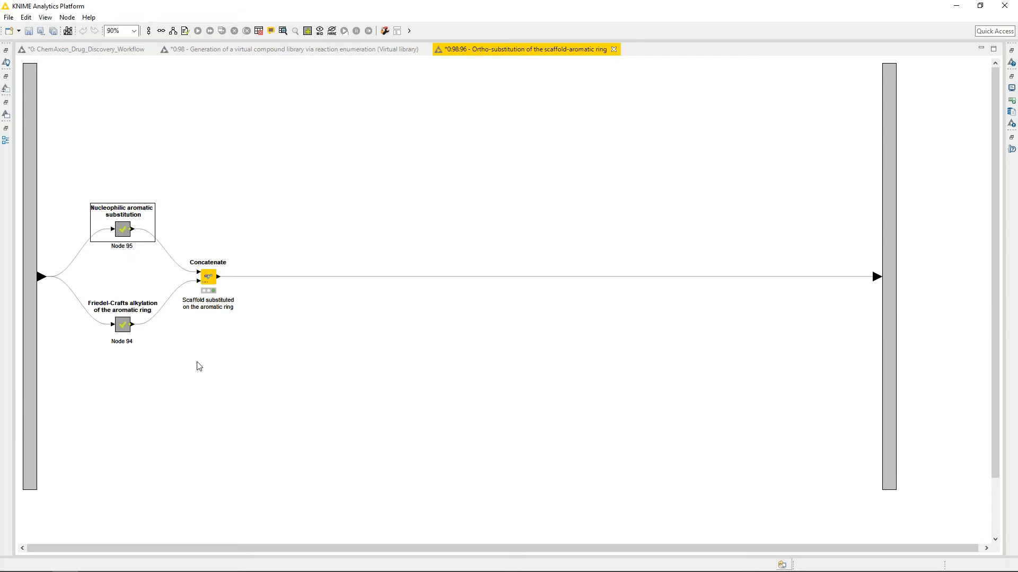
{"action": "right_click", "coordinate": [122, 327]}
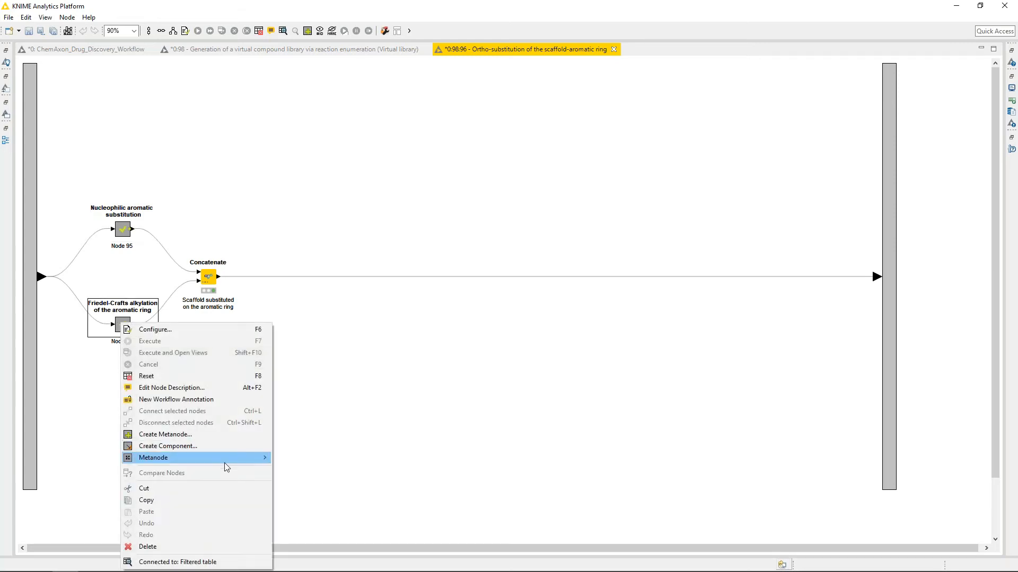
{"action": "mouse_move", "coordinate": [225, 462]}
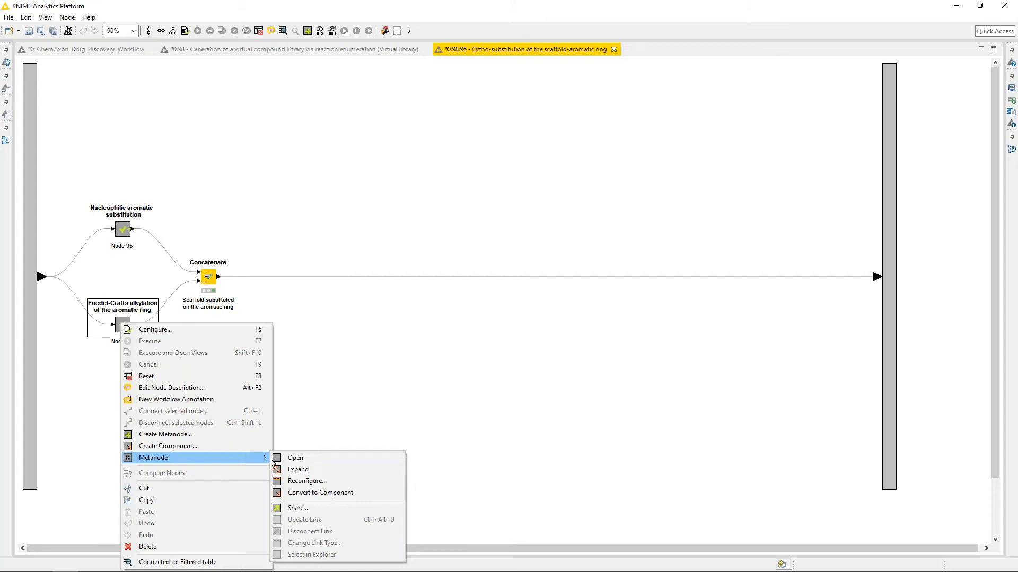
{"action": "left_click", "coordinate": [316, 458]}
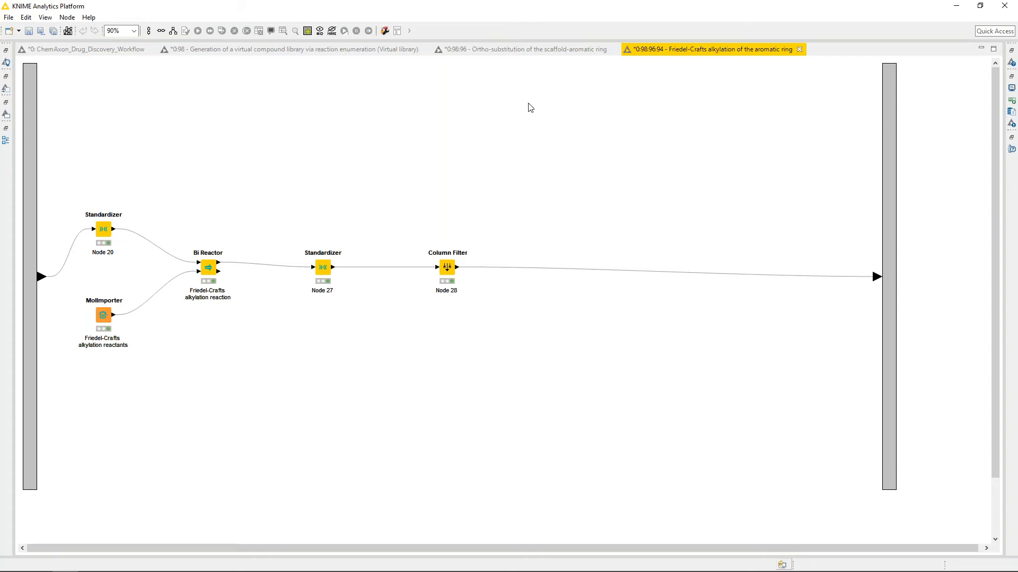
View the output table of the MolImporter node with the Friedel-Crafts alkylation reactants and close it
{"action": "right_click", "coordinate": [106, 319]}
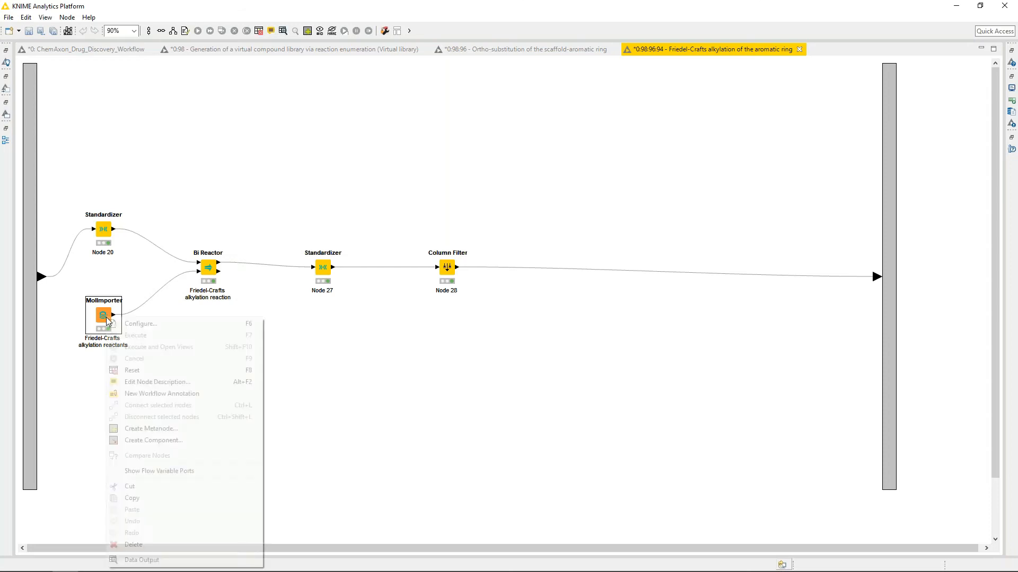
{"action": "left_click", "coordinate": [158, 561]}
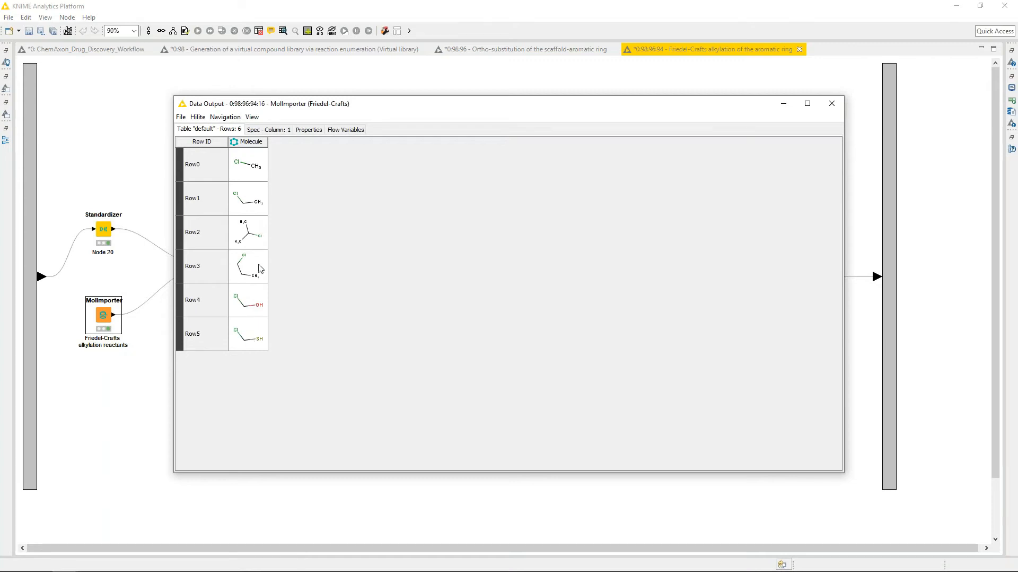
{"action": "left_click", "coordinate": [829, 103]}
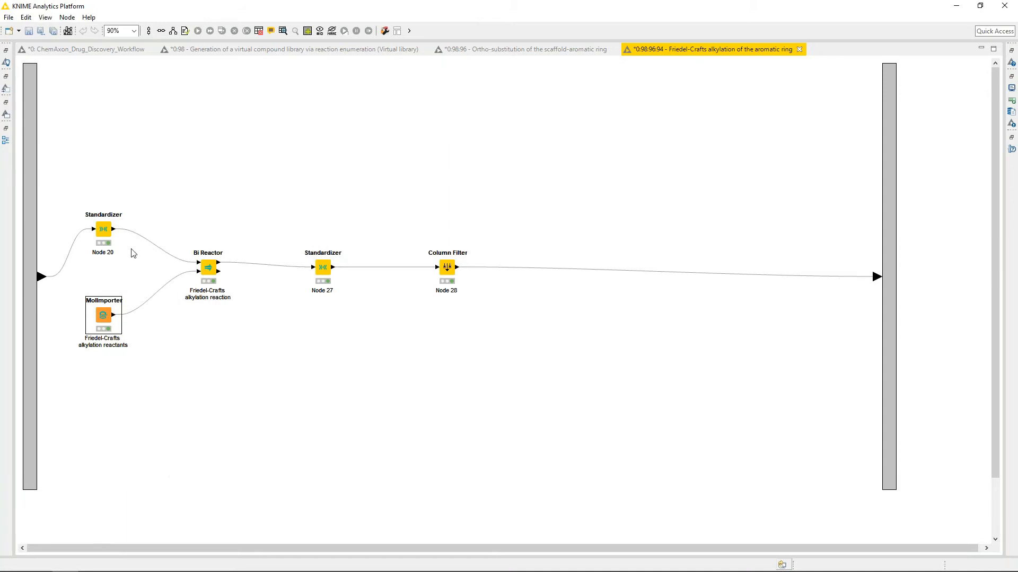
Examine the Transform scheme of the Standardizer before the Bi Reactor in the structure editor, and cancel the node's configuration
{"action": "right_click", "coordinate": [103, 232]}
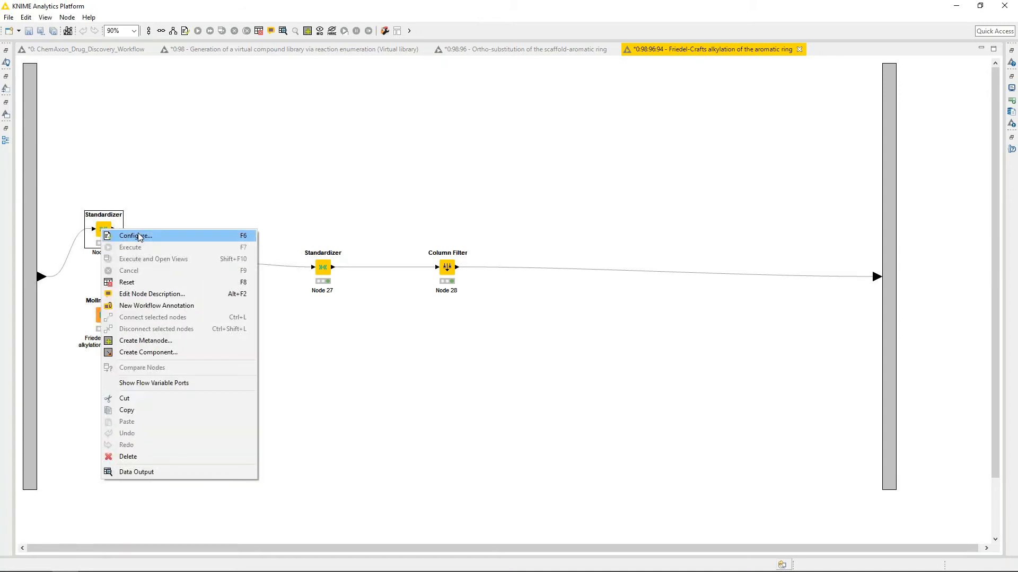
{"action": "left_click", "coordinate": [139, 236]}
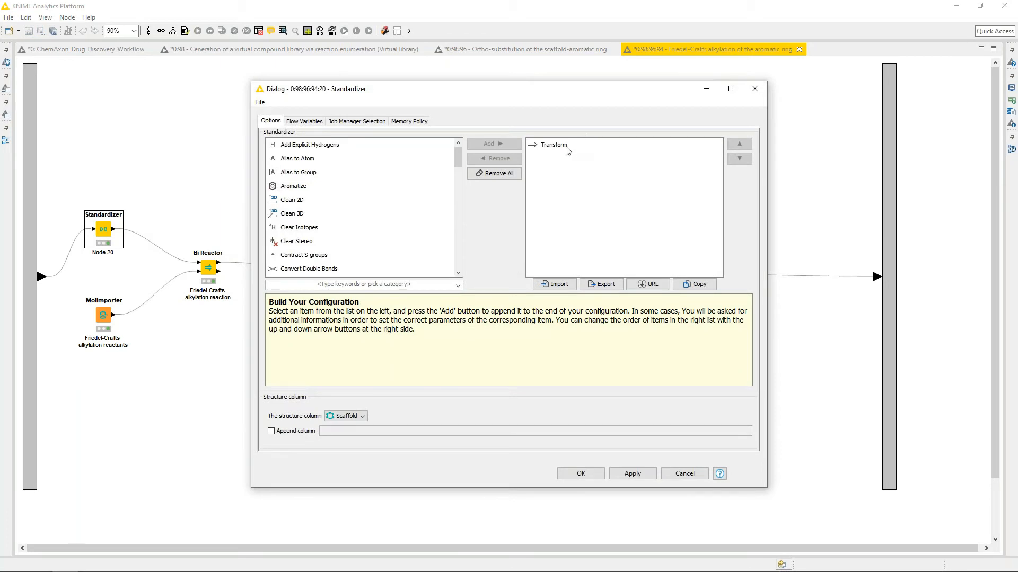
{"action": "left_click", "coordinate": [566, 149]}
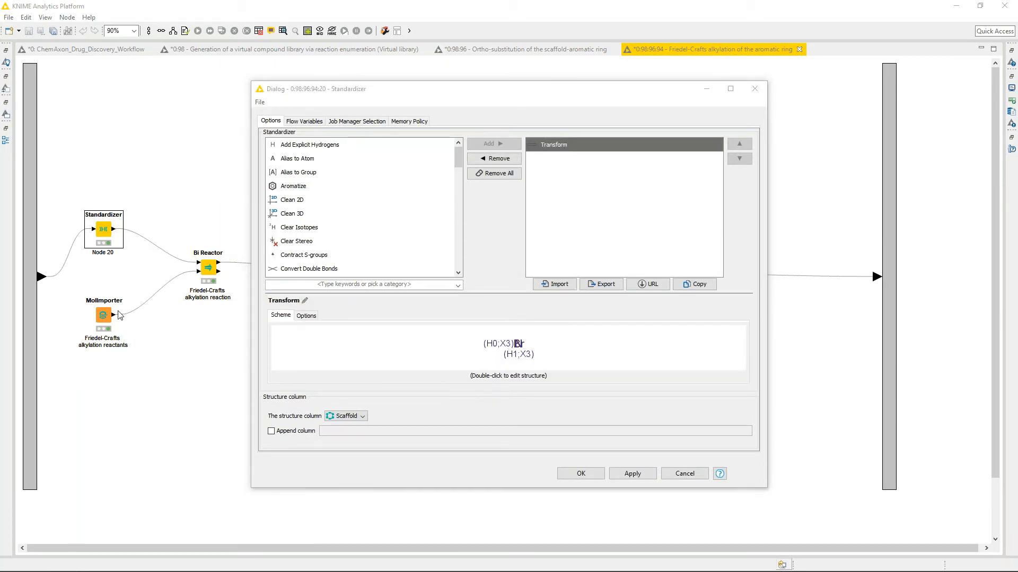
{"action": "double_click", "coordinate": [507, 349]}
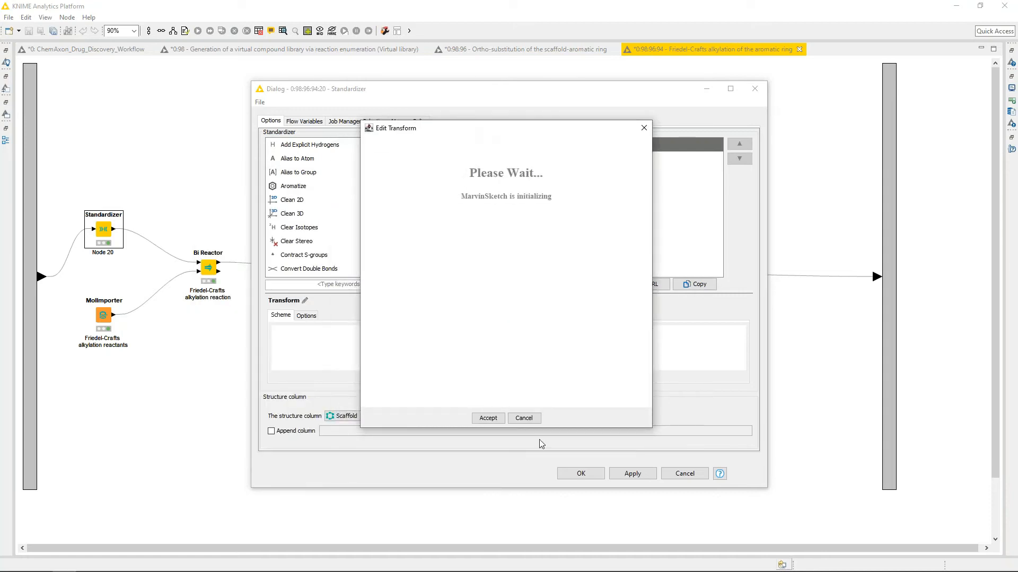
{"action": "left_click", "coordinate": [537, 420]}
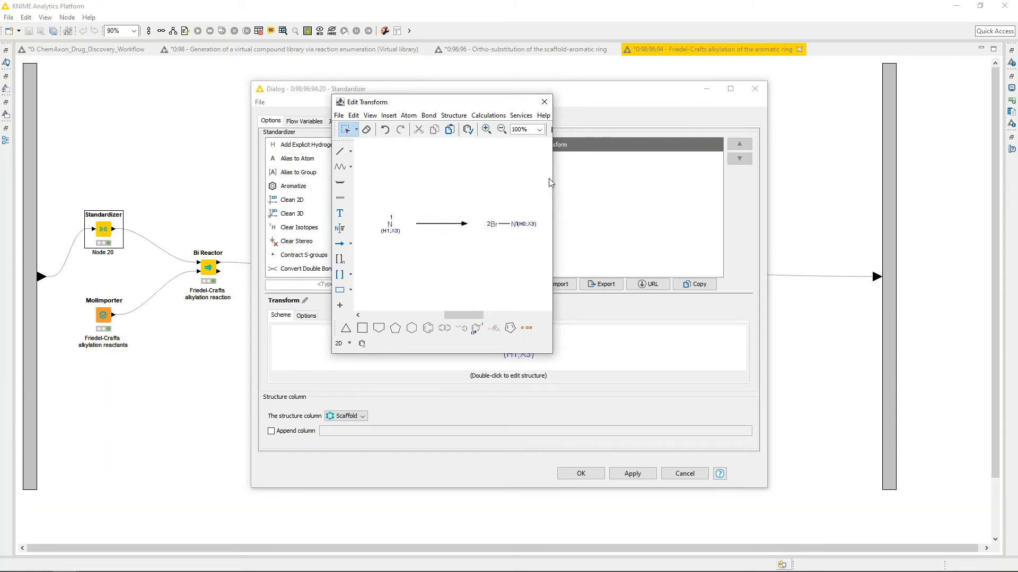
{"action": "left_click", "coordinate": [543, 103]}
{"action": "left_click", "coordinate": [541, 102]}
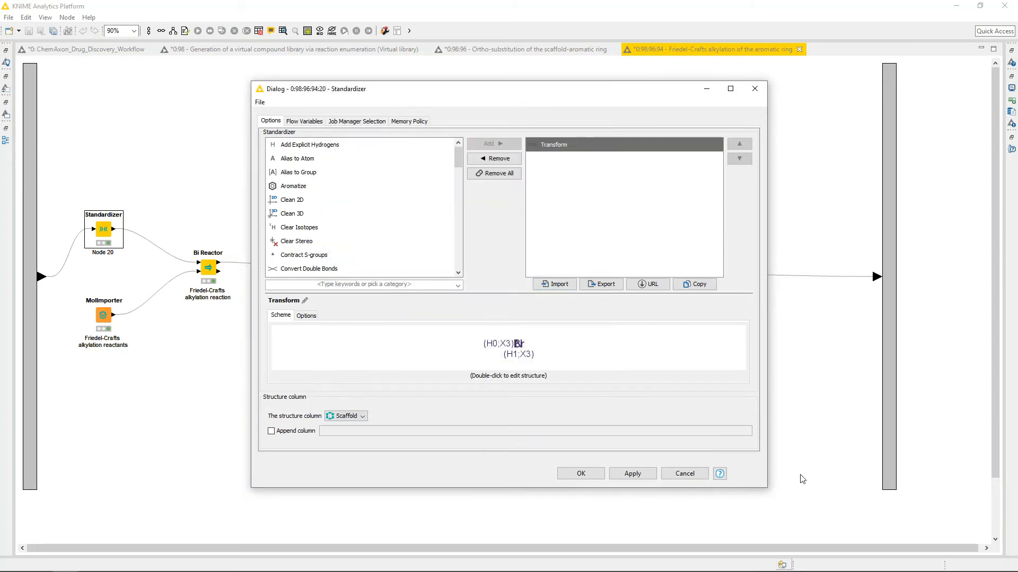
{"action": "left_click", "coordinate": [684, 473]}
Open the Friedel-Crafts Bi Reactor's configuration and examine the reaction's reactivity and selectivity rules
{"action": "left_click", "coordinate": [215, 277]}
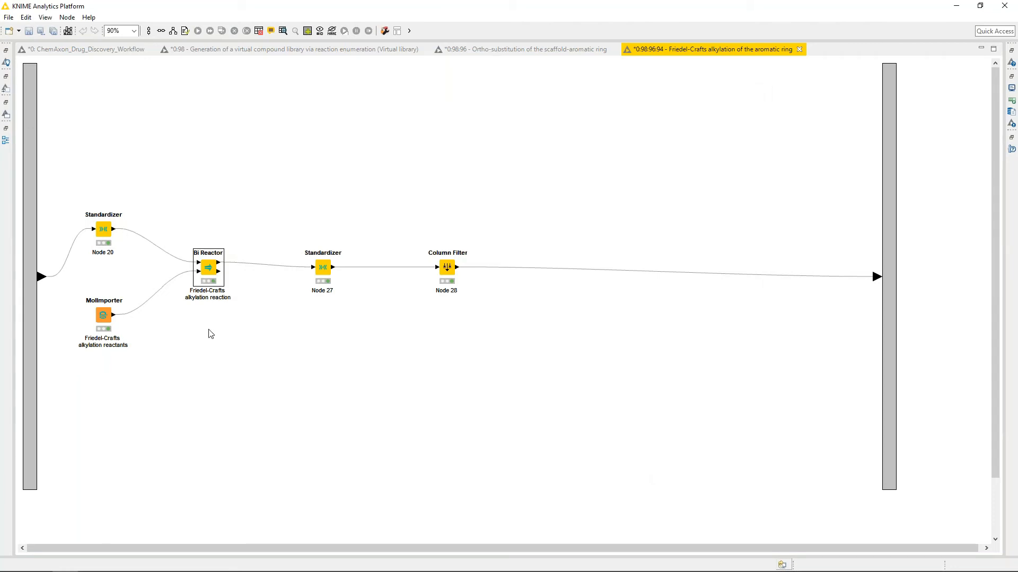
{"action": "right_click", "coordinate": [209, 273]}
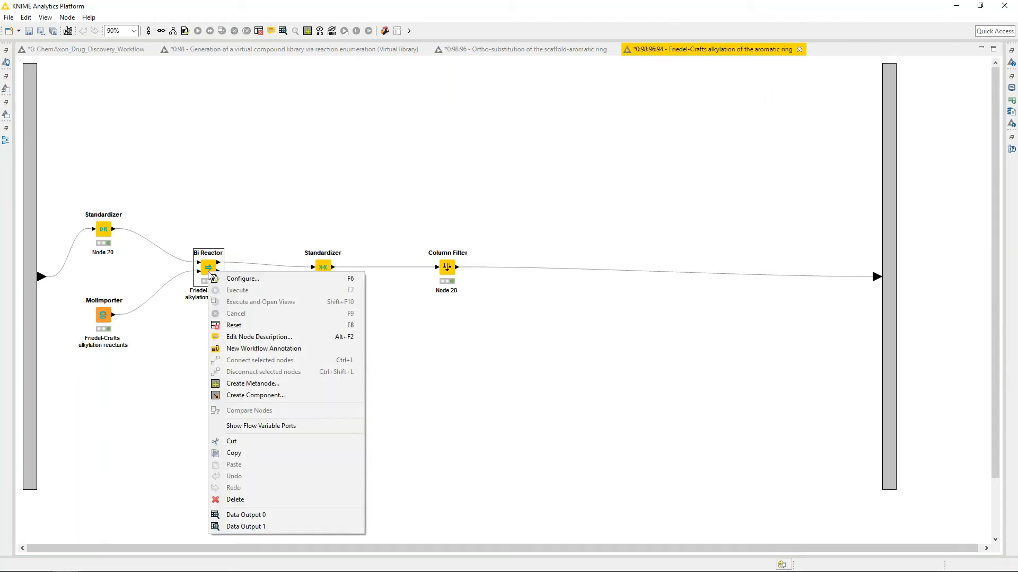
{"action": "left_click", "coordinate": [244, 277]}
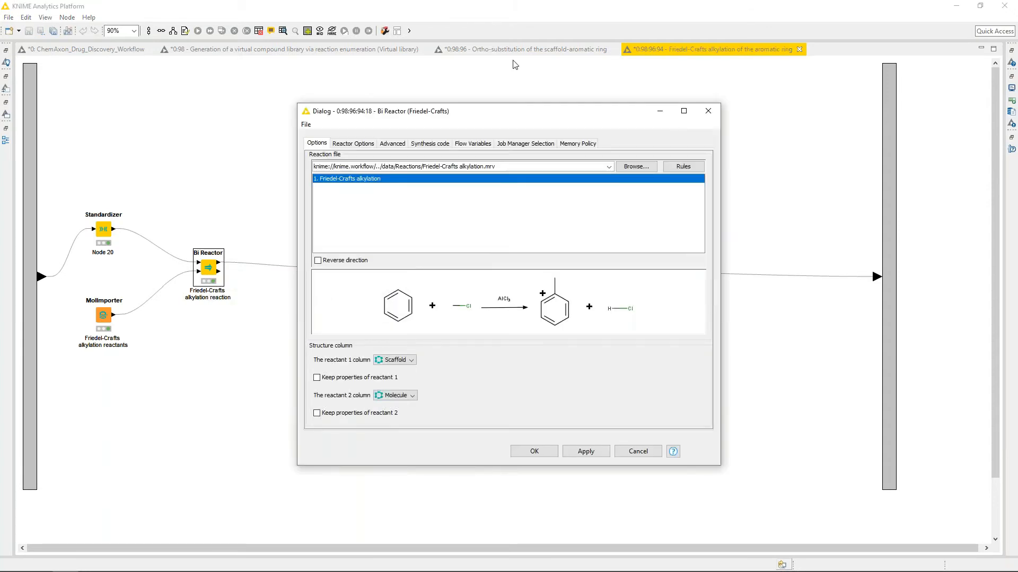
{"action": "left_click_drag", "start_coordinate": [511, 111], "coordinate": [498, 67]}
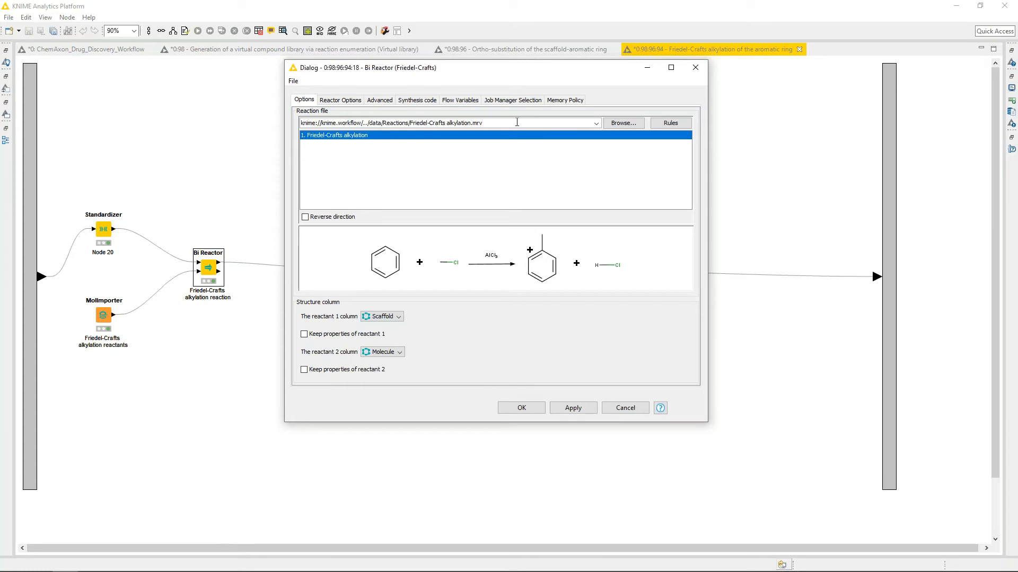
{"action": "left_click", "coordinate": [670, 123]}
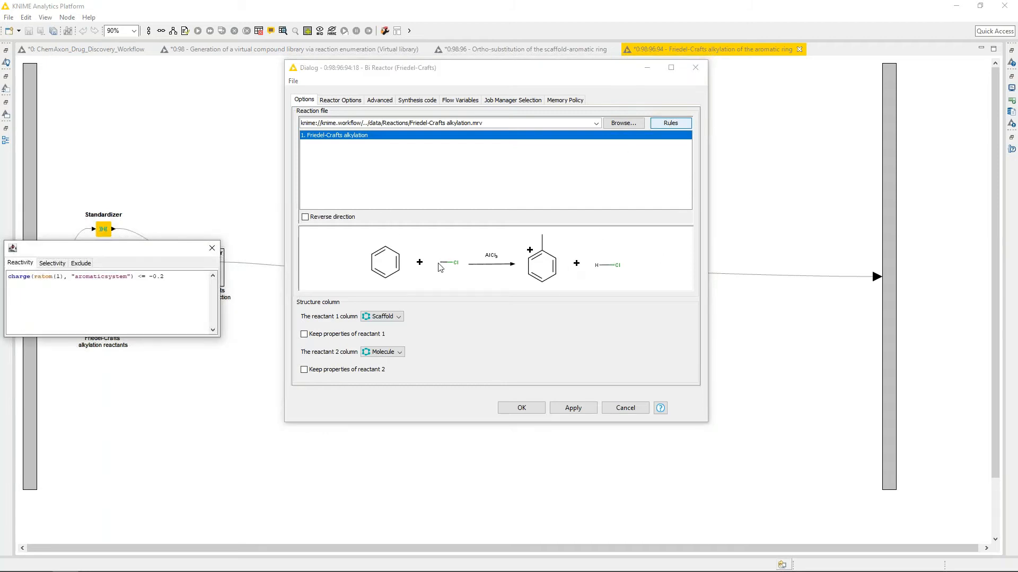
{"action": "left_click_drag", "start_coordinate": [153, 249], "coordinate": [503, 224]}
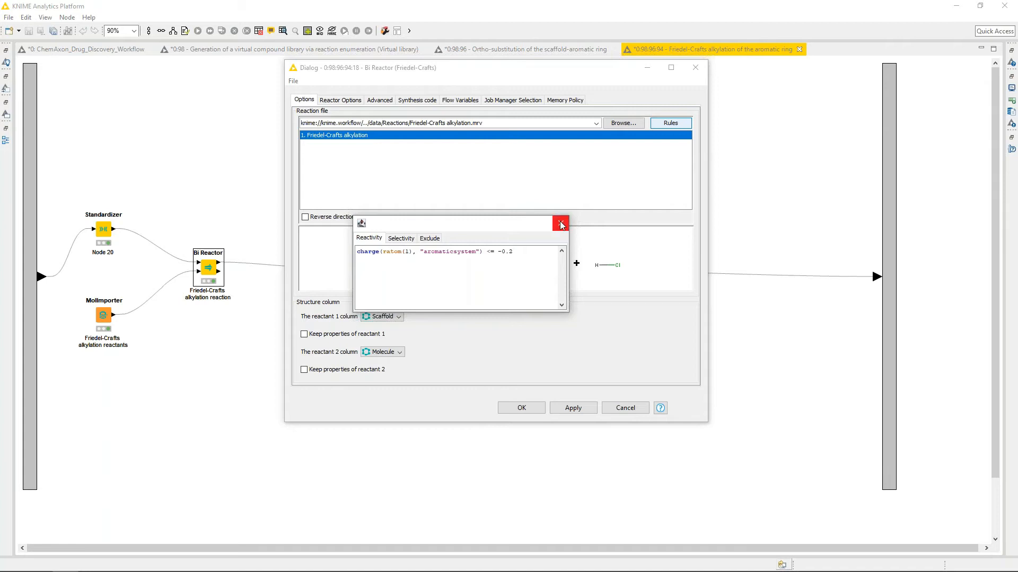
{"action": "left_click", "coordinate": [400, 239]}
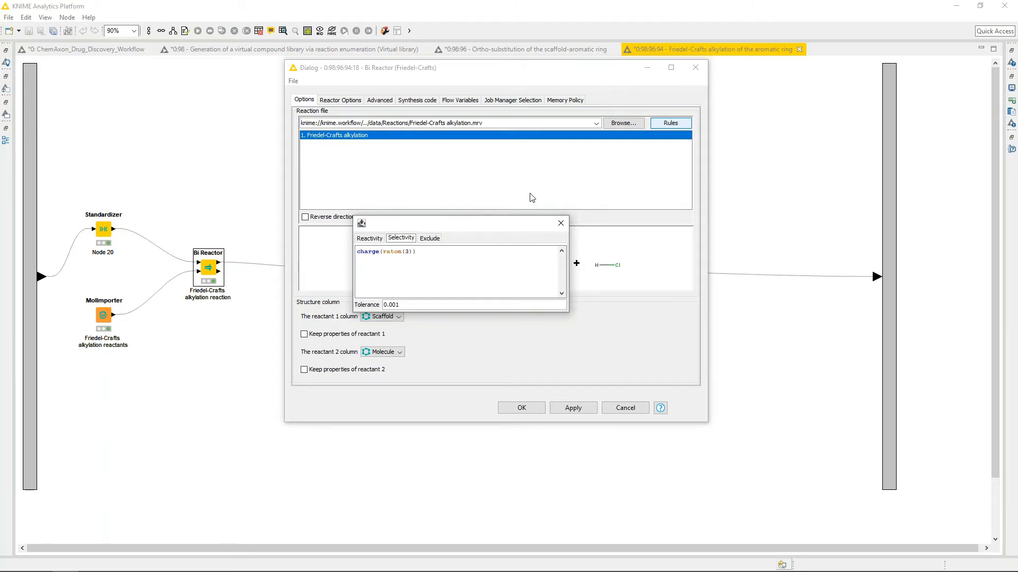
{"action": "left_click", "coordinate": [560, 223]}
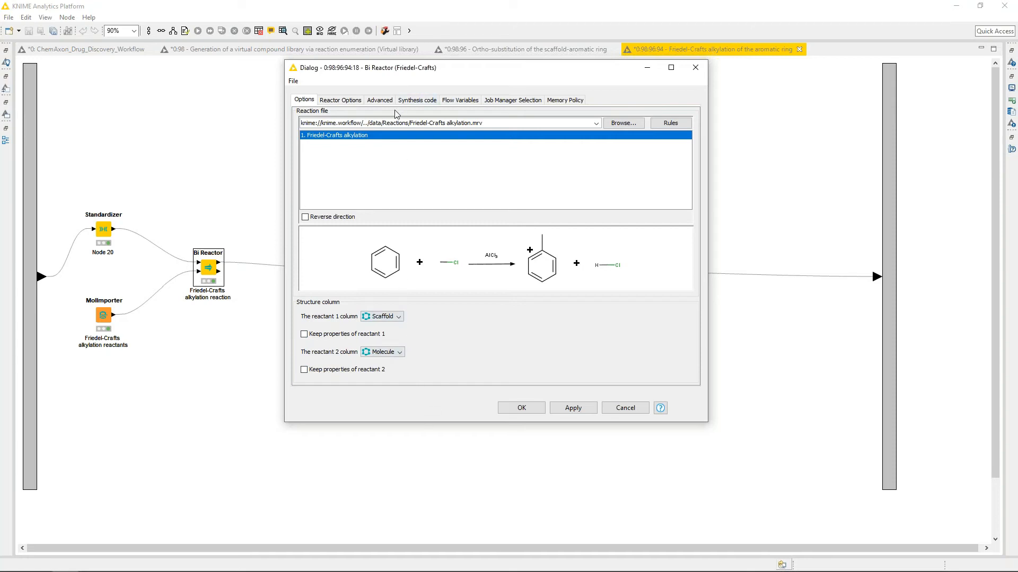
Review the Friedel-Crafts Bi Reactor's reactor options and advanced options, and cancel the configuration
{"action": "left_click", "coordinate": [345, 102]}
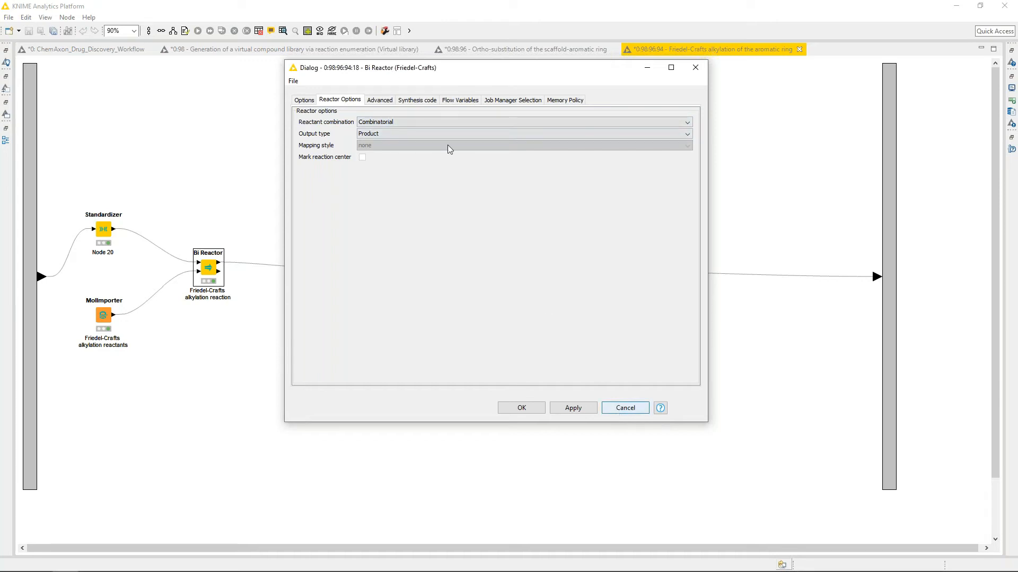
{"action": "left_click", "coordinate": [388, 101]}
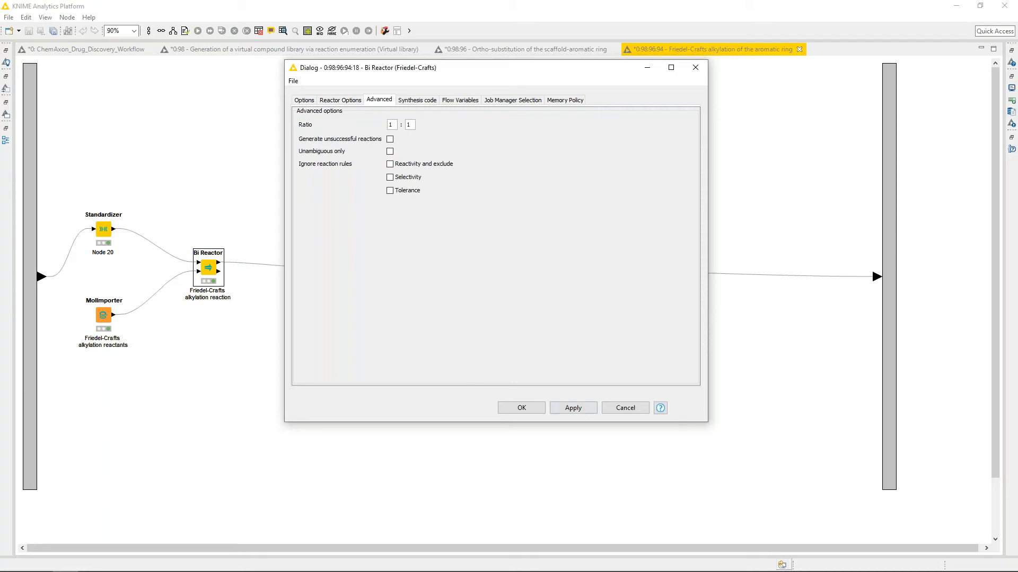
{"action": "left_click", "coordinate": [625, 409]}
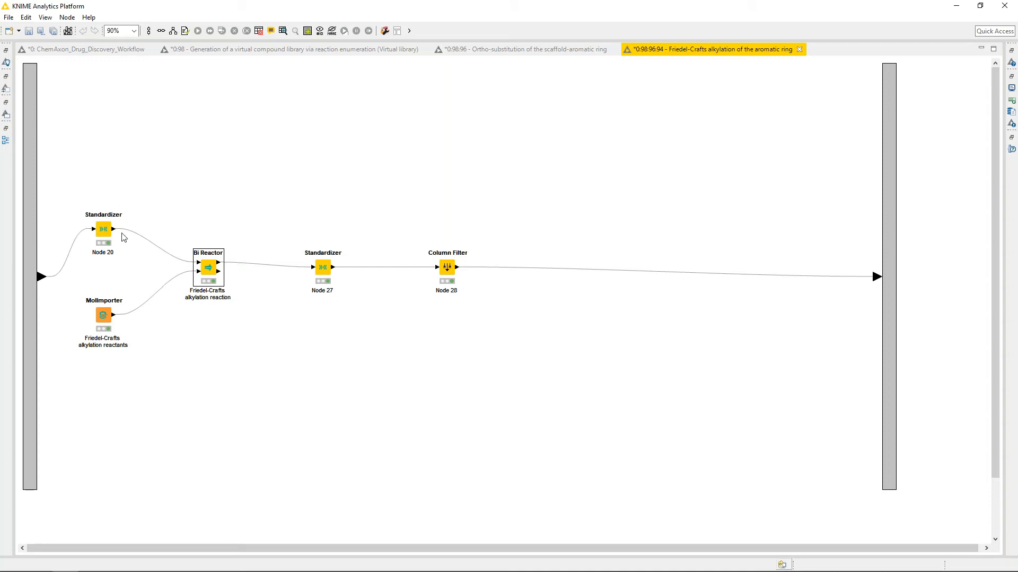
View the Column Filter's filtered table with a widened product molecule column, and close the table and the Friedel-Crafts metanode
{"action": "right_click", "coordinate": [448, 271]}
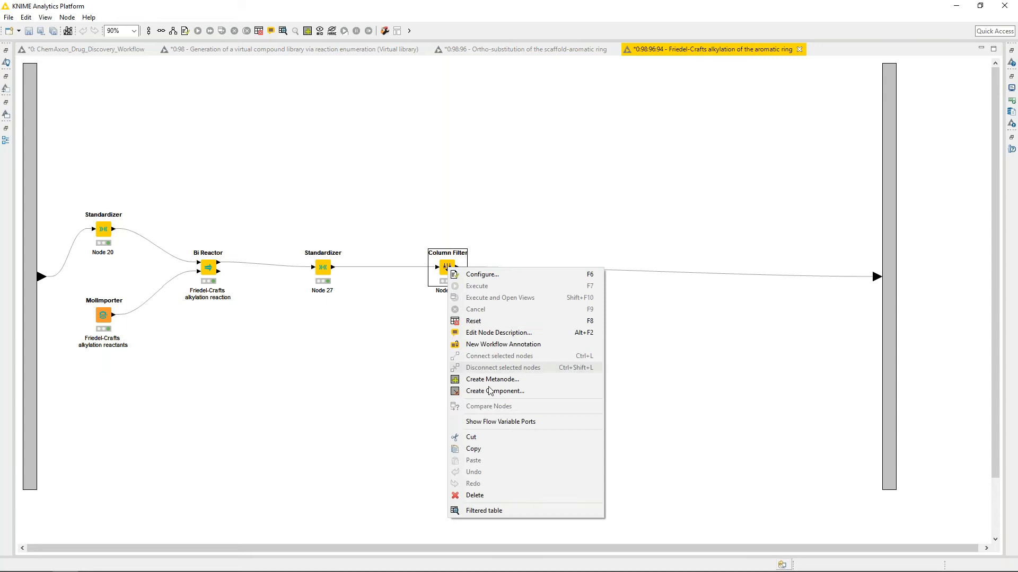
{"action": "left_click", "coordinate": [516, 512]}
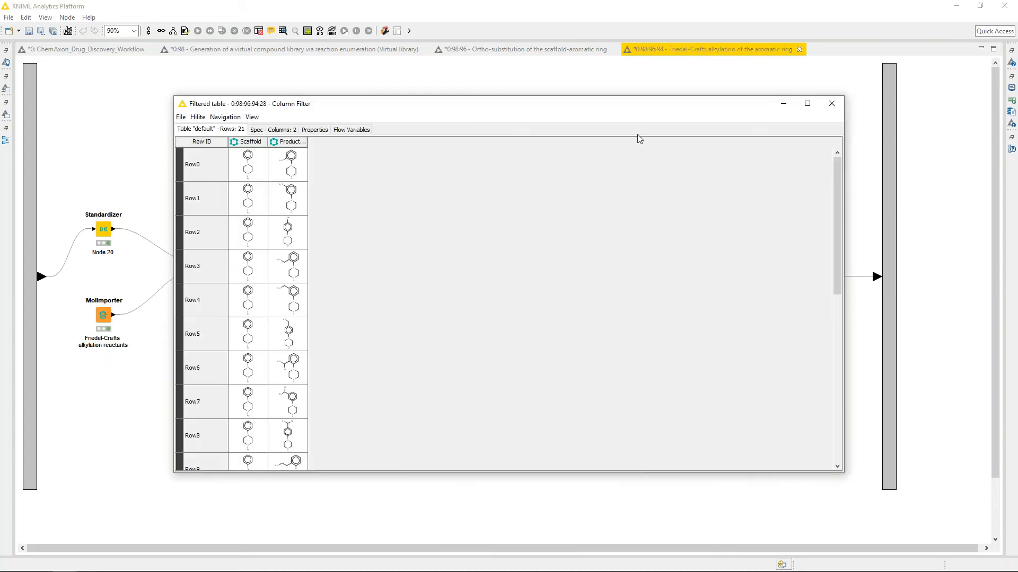
{"action": "left_click_drag", "start_coordinate": [308, 145], "coordinate": [387, 159]}
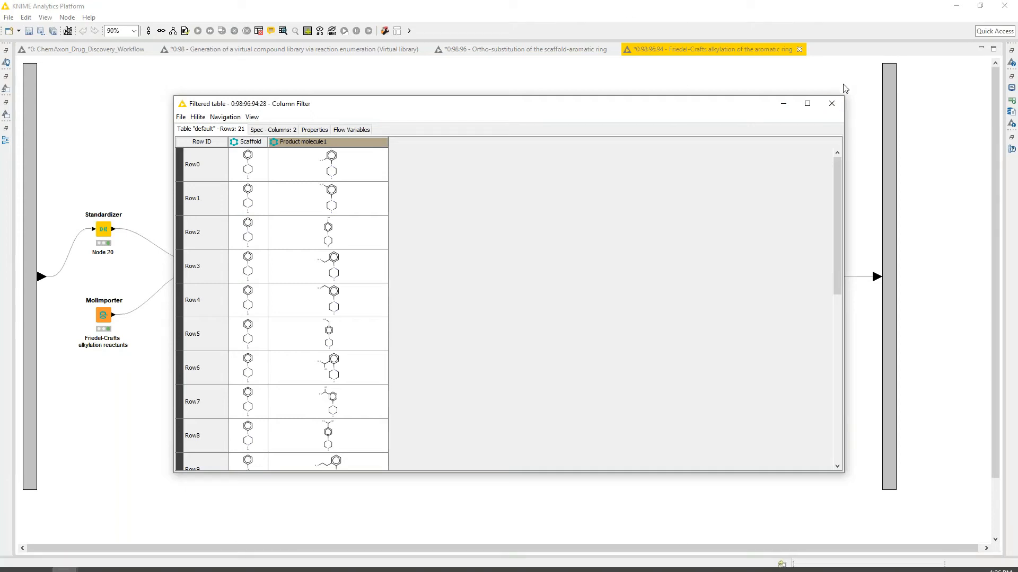
{"action": "left_click", "coordinate": [834, 101]}
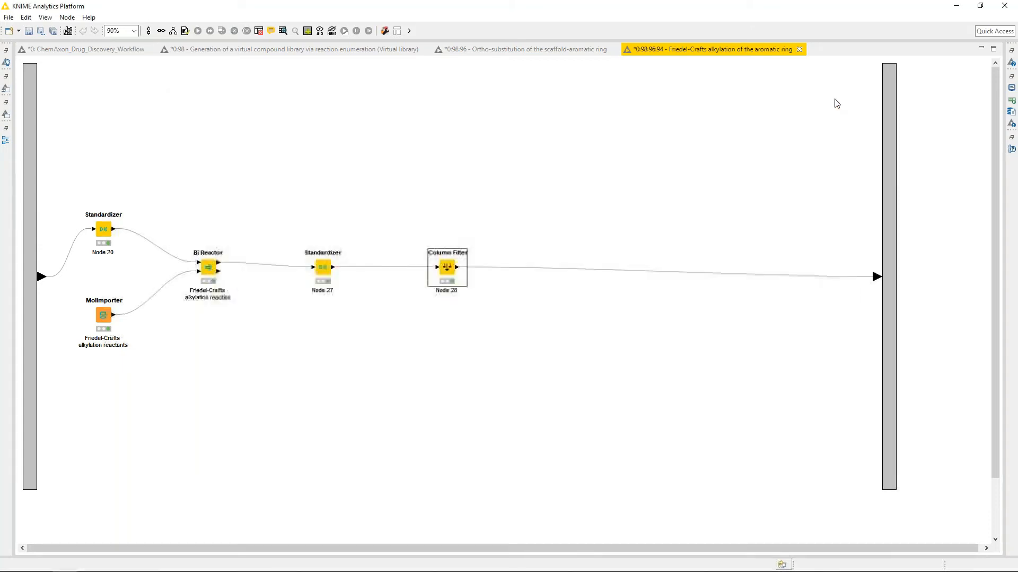
{"action": "left_click", "coordinate": [800, 50]}
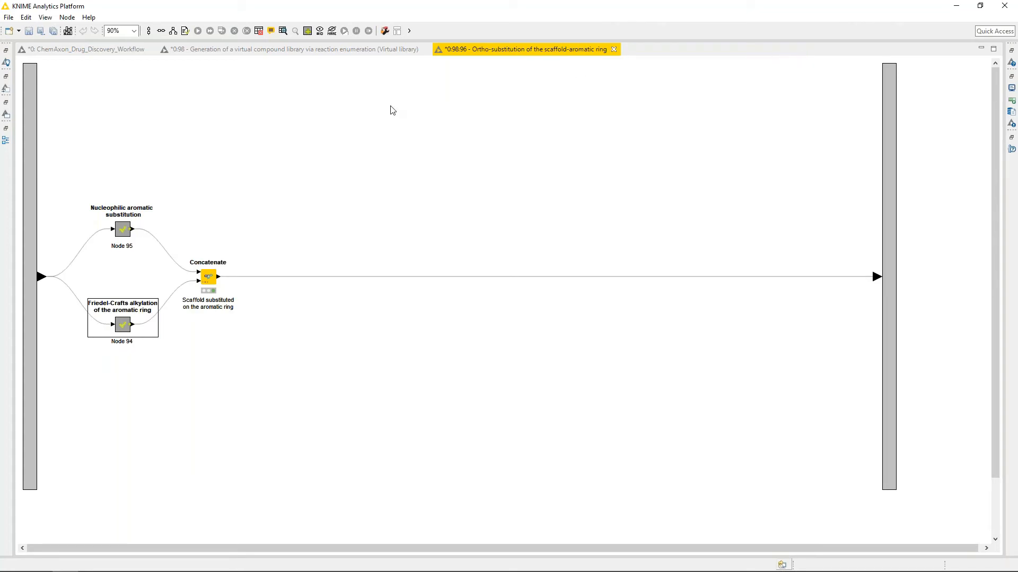
View the Concatenate node's table of scaffolds substituted on the aromatic ring and close it
{"action": "right_click", "coordinate": [209, 279]}
{"action": "left_click", "coordinate": [317, 546]}
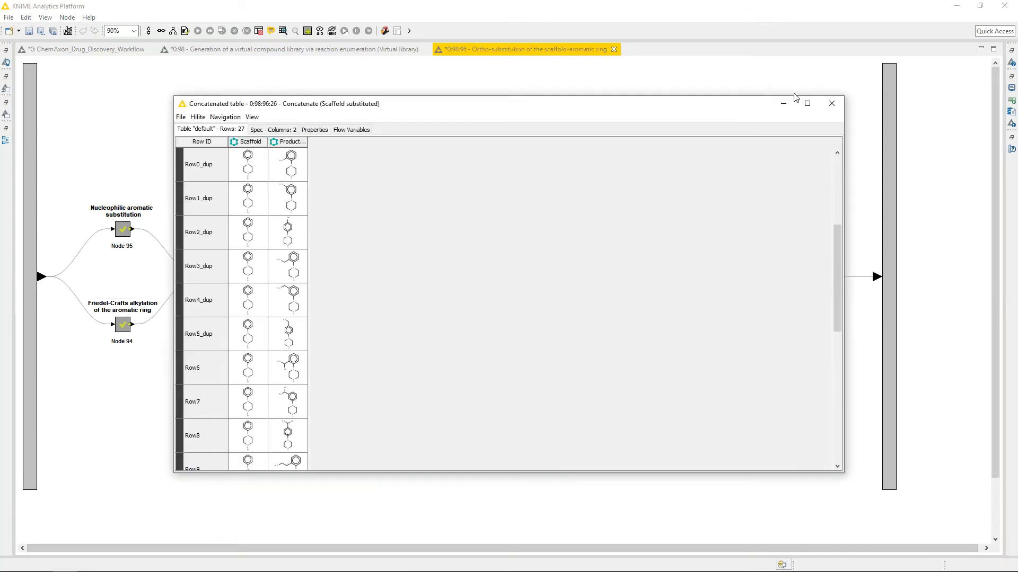
{"action": "left_click", "coordinate": [834, 110]}
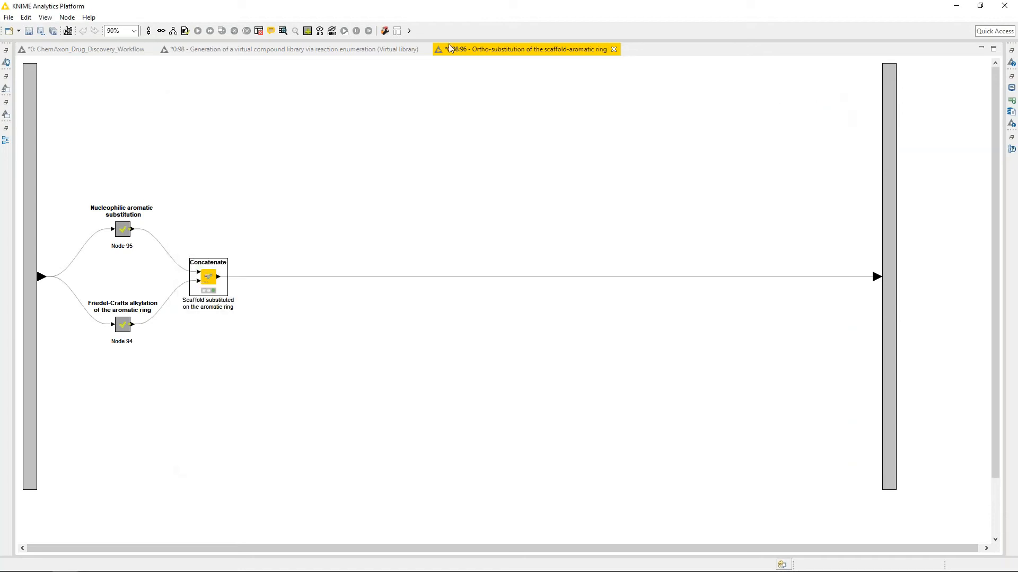
Close the ortho-substitution metanode, inspect the node layout inside the Alkylation of amines with alkyl-halides metanode, and close it
{"action": "left_click", "coordinate": [614, 48]}
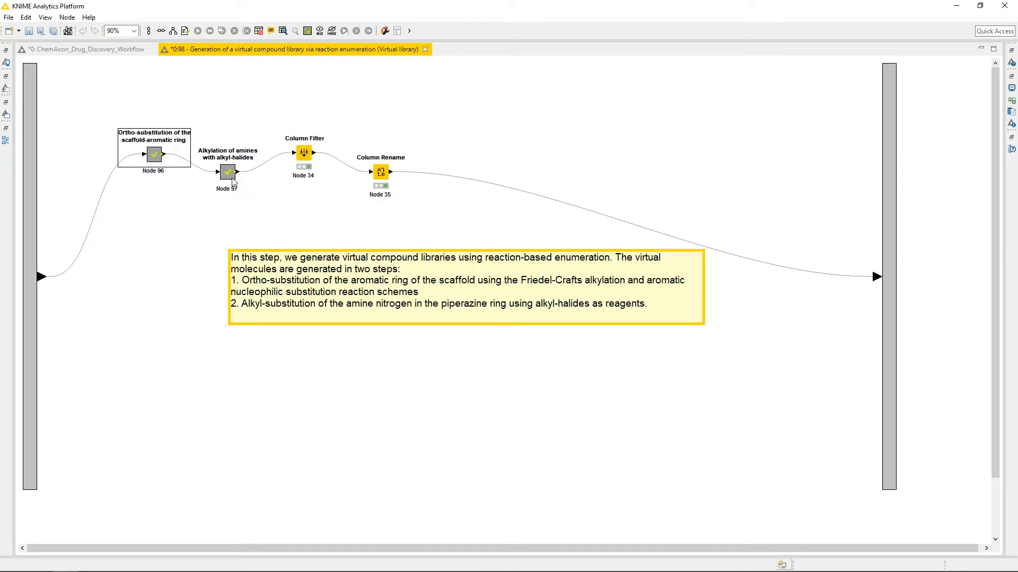
{"action": "right_click", "coordinate": [228, 173]}
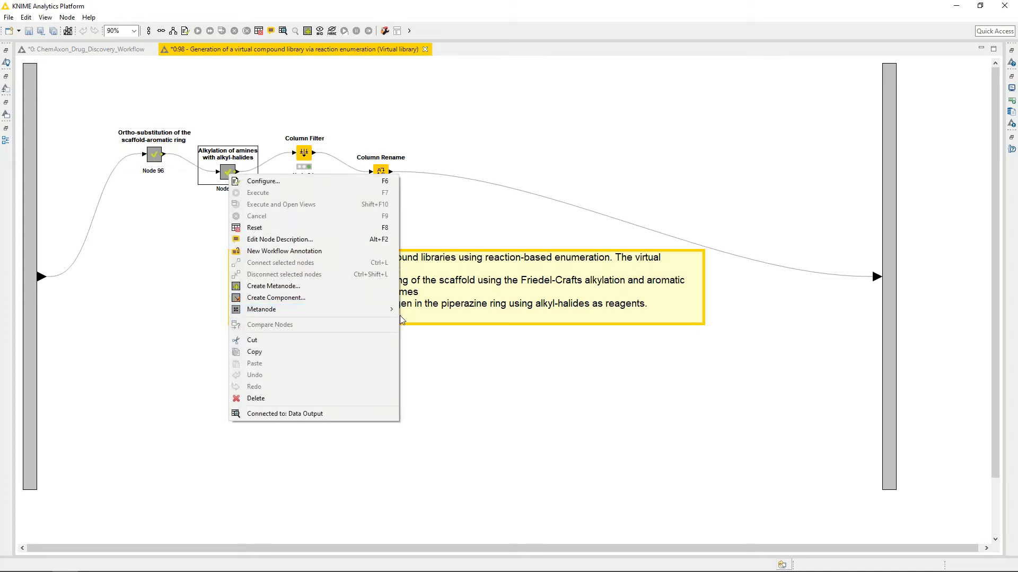
{"action": "mouse_move", "coordinate": [395, 317]}
{"action": "left_click", "coordinate": [427, 313]}
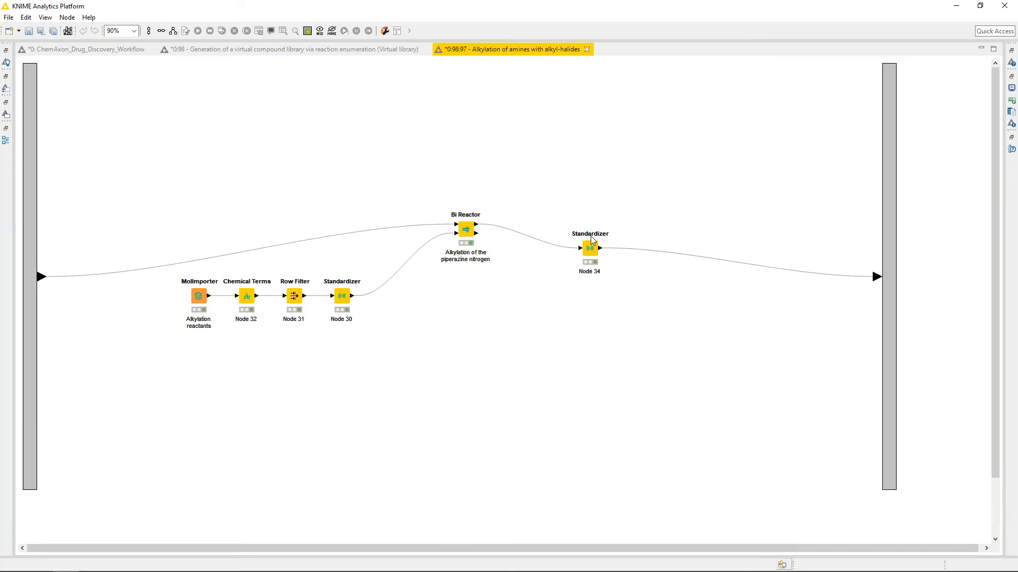
{"action": "left_click", "coordinate": [586, 49]}
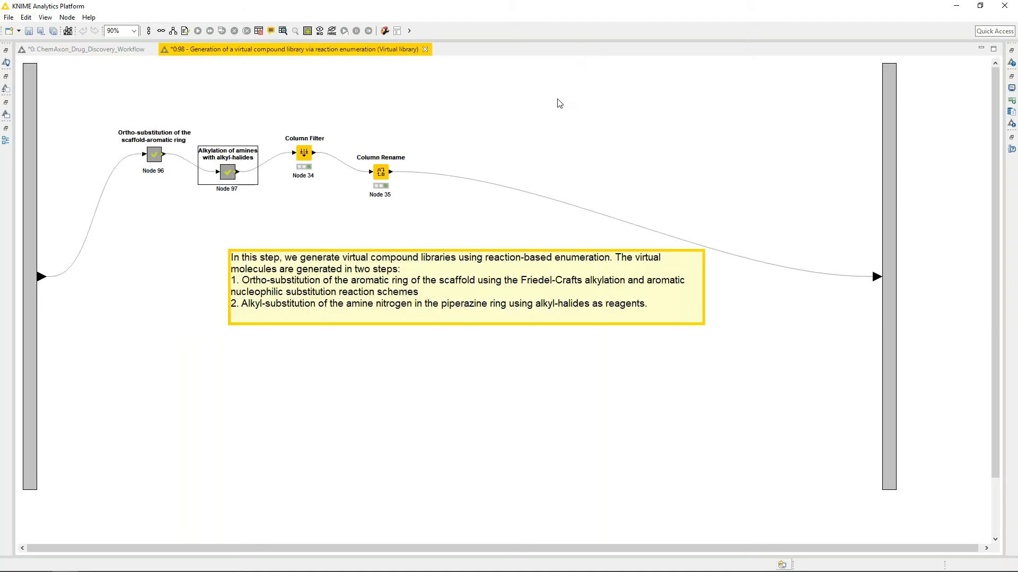
View the Column Rename node's renamed table with a widened Virtual compounds column and browse the enumerated molecules
{"action": "right_click", "coordinate": [381, 173]}
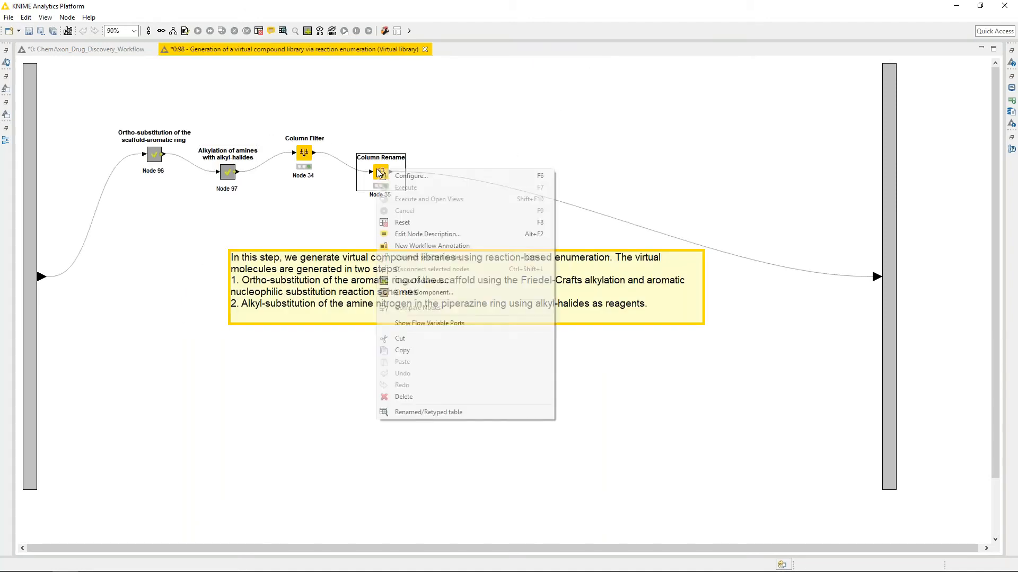
{"action": "left_click", "coordinate": [442, 414]}
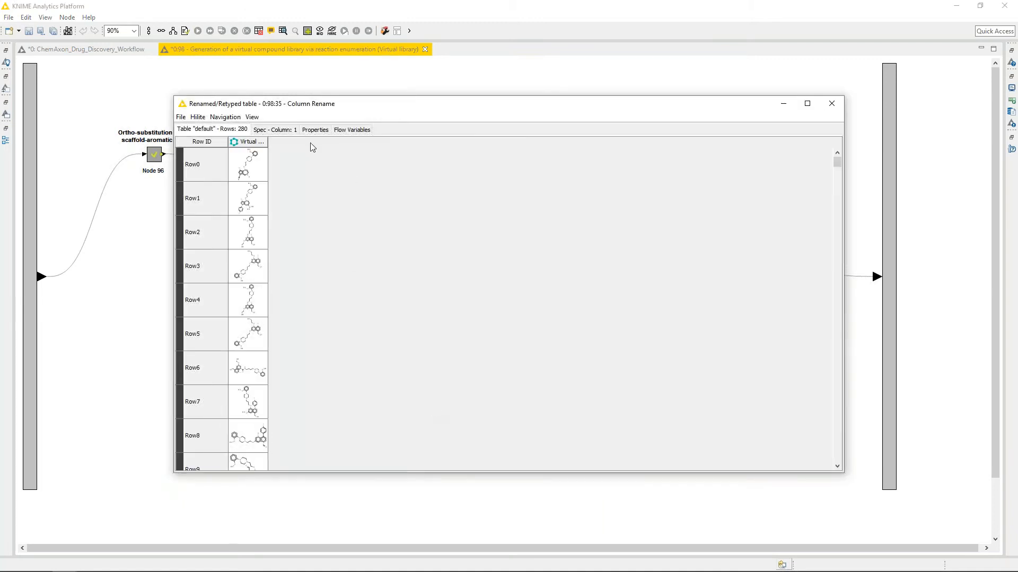
{"action": "left_click", "coordinate": [267, 145]}
{"action": "left_click_drag", "start_coordinate": [267, 142], "coordinate": [280, 142]}
{"action": "left_click_drag", "start_coordinate": [267, 142], "coordinate": [401, 155]}
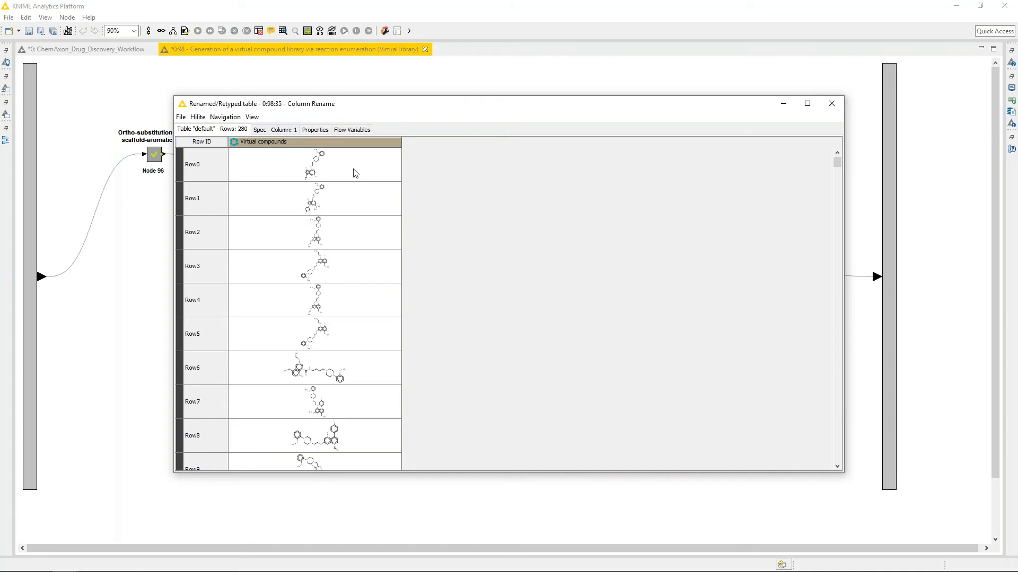
{"action": "scroll", "coordinate": [355, 174], "scroll_direction": "down", "scroll_amount": 5}
{"action": "scroll", "coordinate": [355, 174], "scroll_direction": "down", "scroll_amount": 2}
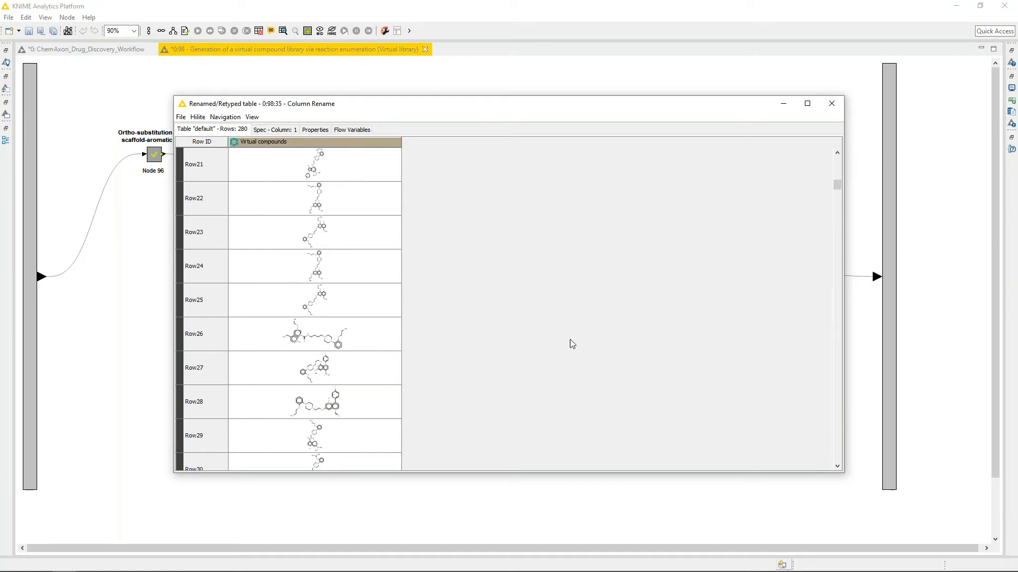
Close the virtual compounds table and its metanode, and execute the CNS MPO score-based filtering metanode for the virtual compounds
{"action": "left_click", "coordinate": [839, 109]}
{"action": "left_click", "coordinate": [426, 49]}
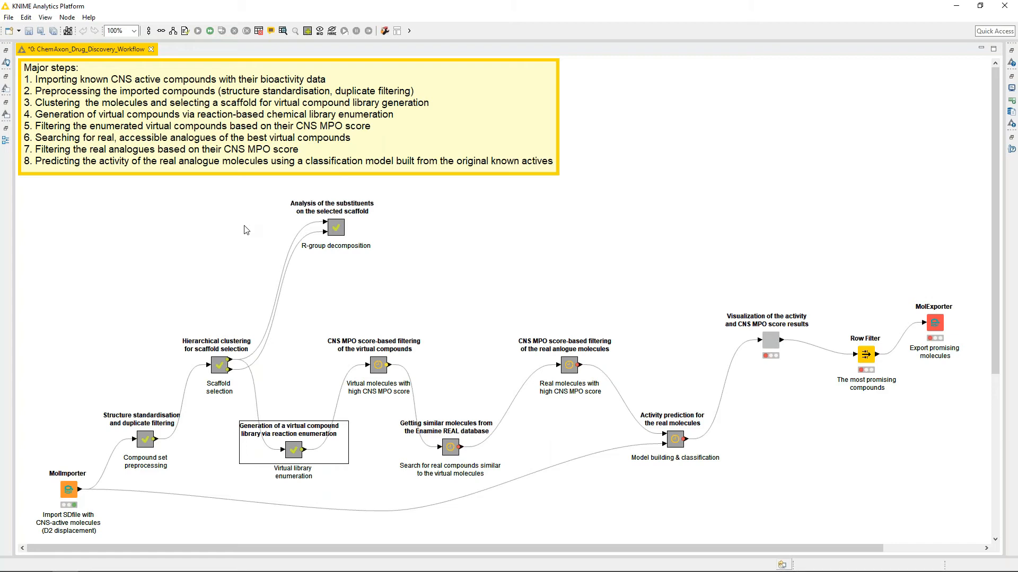
{"action": "left_click", "coordinate": [383, 369]}
{"action": "right_click", "coordinate": [382, 370]}
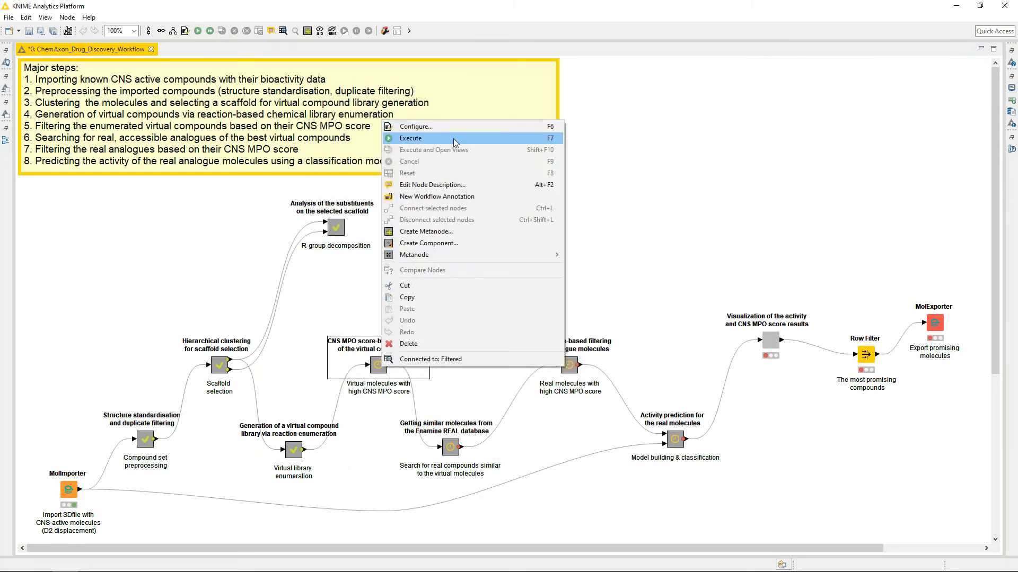
{"action": "left_click", "coordinate": [453, 138]}
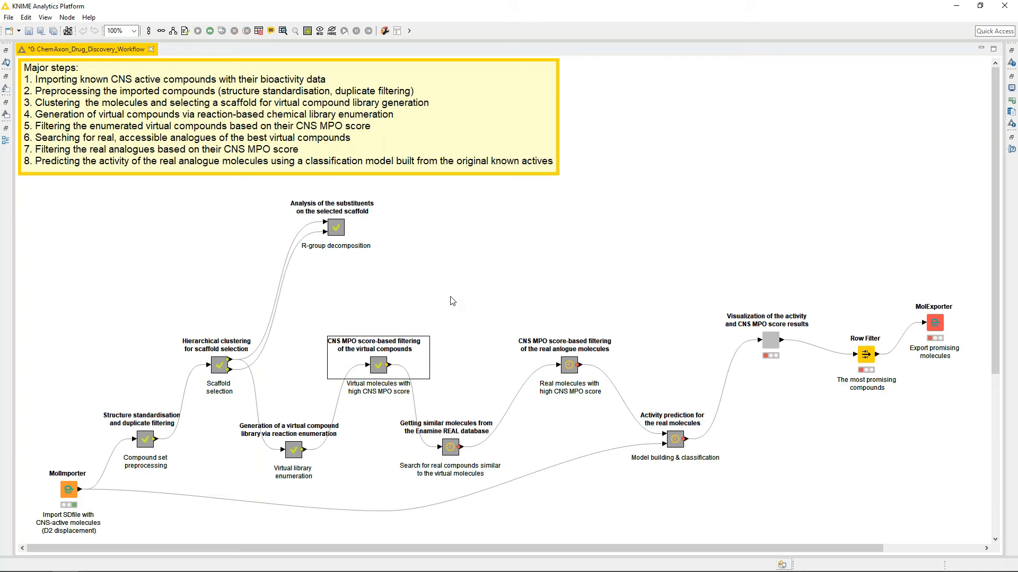
Open the CNS MPO score-based filtering metanode of the virtual compounds and its nested phys-chem property calculation metanode
{"action": "right_click", "coordinate": [380, 367]}
{"action": "mouse_move", "coordinate": [443, 256]}
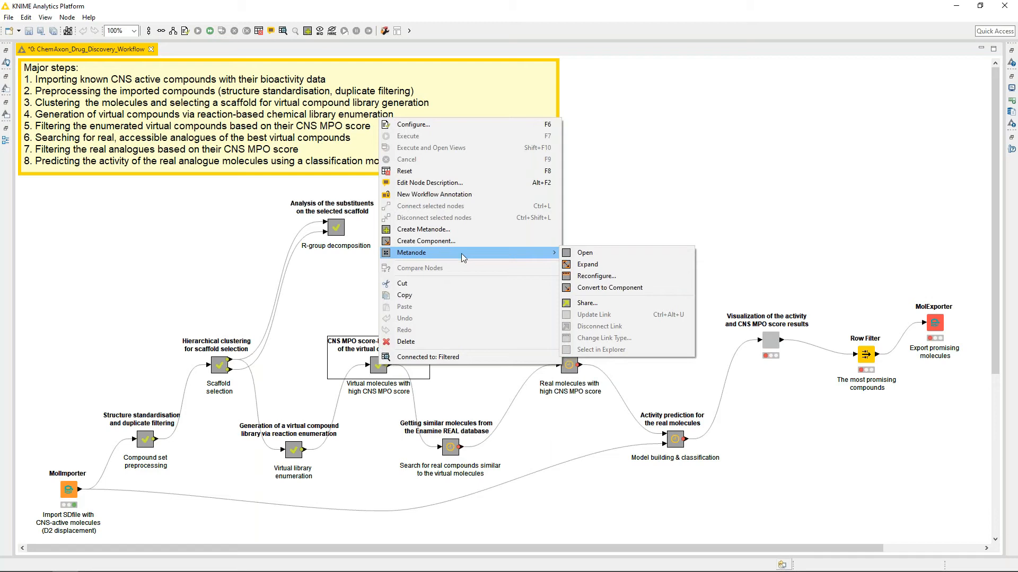
{"action": "left_click", "coordinate": [585, 253]}
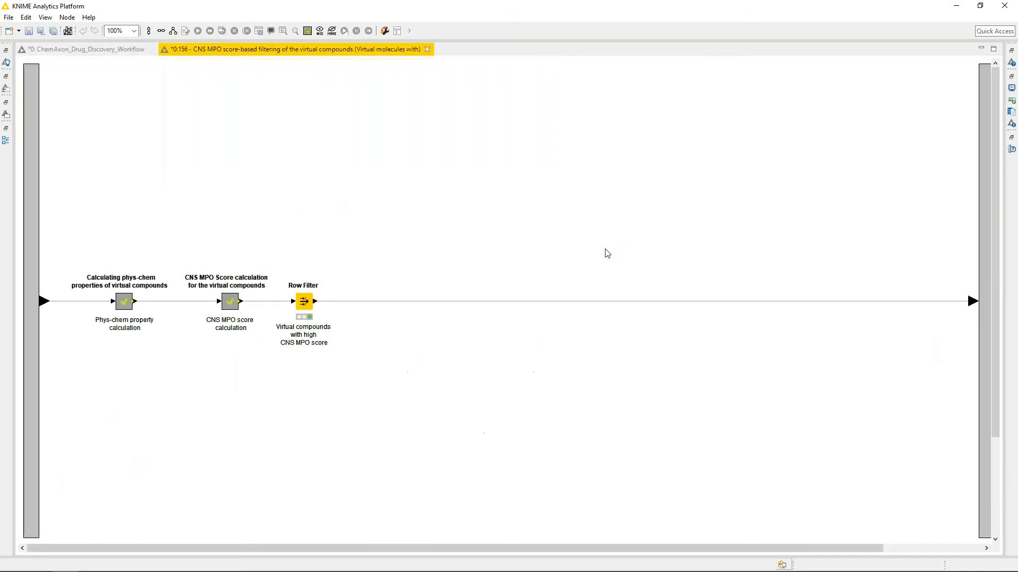
{"action": "right_click", "coordinate": [126, 306]}
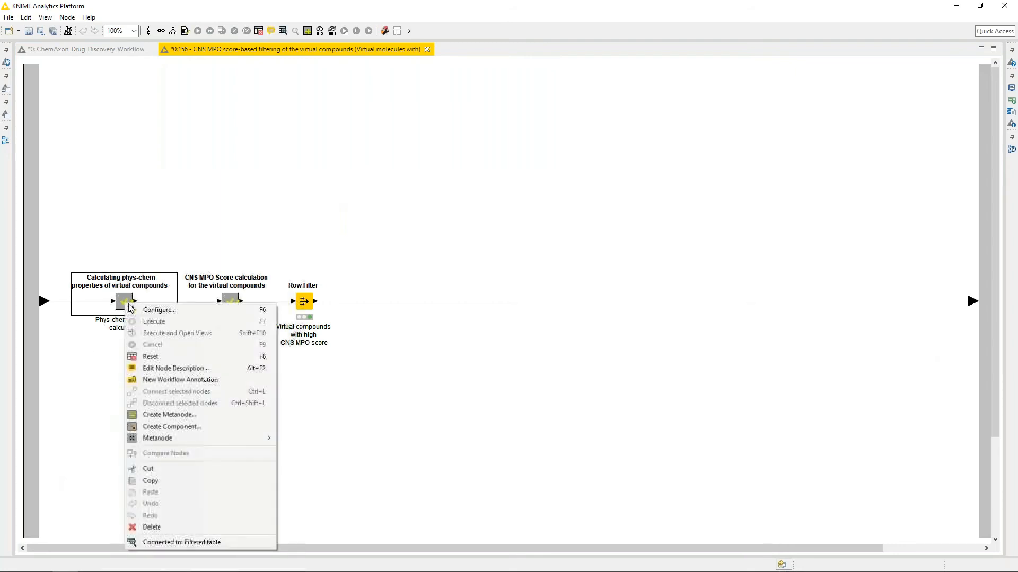
{"action": "mouse_move", "coordinate": [256, 438]}
{"action": "left_click", "coordinate": [300, 438]}
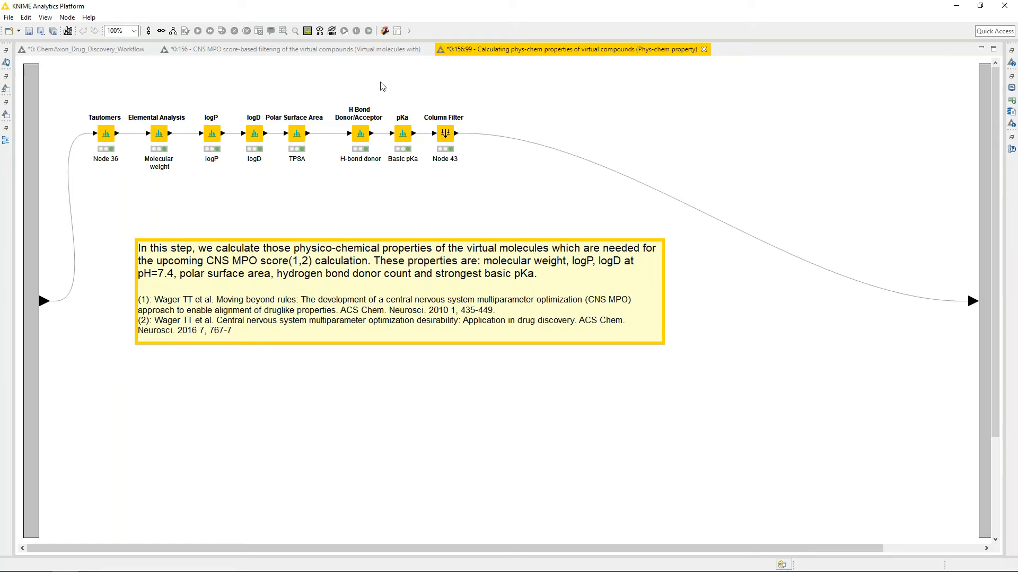
Review the configurations of the Elemental Analysis and logP nodes, closing each without changes
{"action": "right_click", "coordinate": [161, 136]}
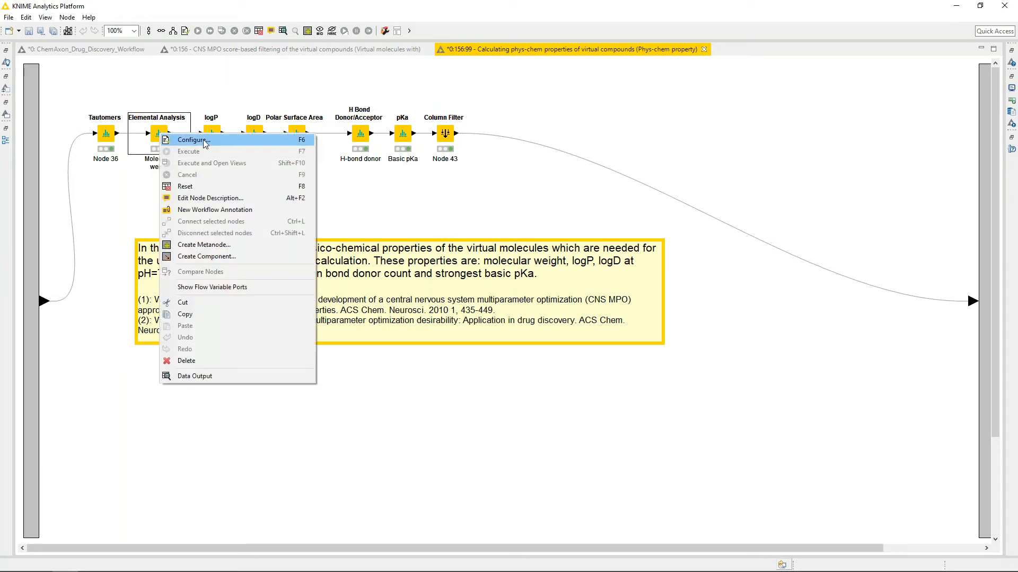
{"action": "left_click", "coordinate": [202, 139]}
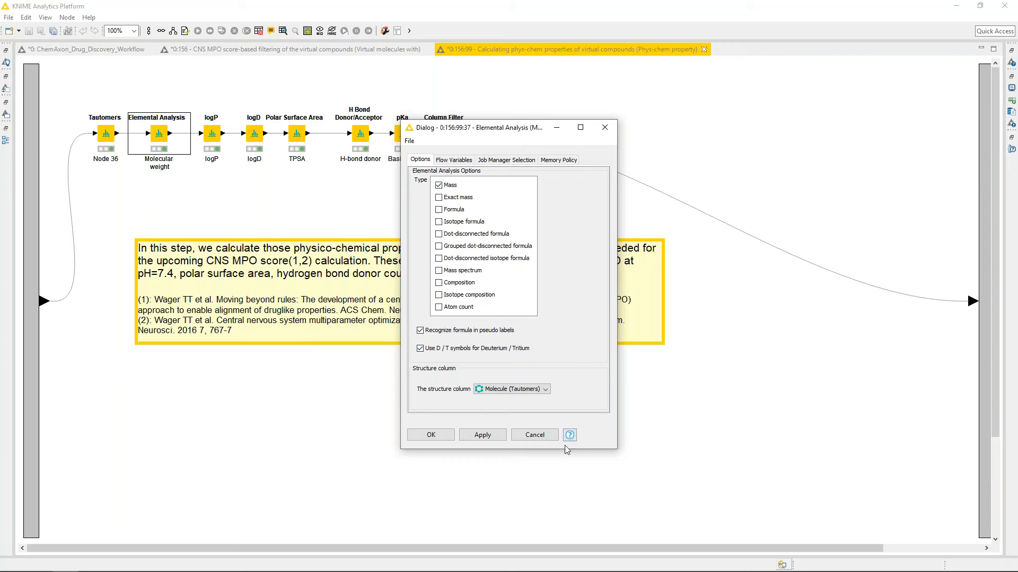
{"action": "left_click", "coordinate": [529, 437]}
{"action": "left_click", "coordinate": [215, 137]}
{"action": "right_click", "coordinate": [215, 137]}
{"action": "left_click", "coordinate": [249, 145]}
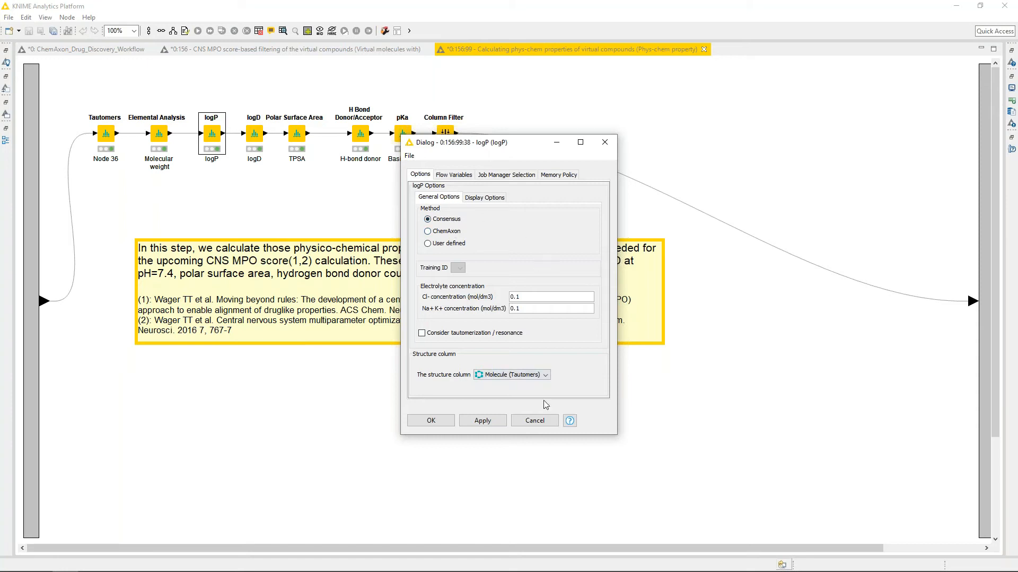
{"action": "left_click", "coordinate": [534, 421]}
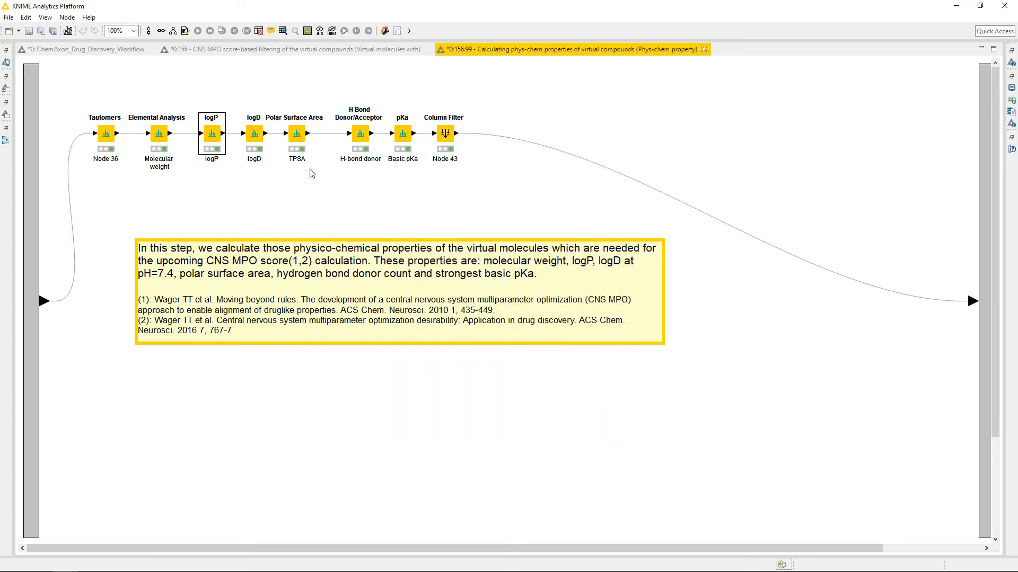
Review the logD node's general options and reference pH values without changing its configuration
{"action": "right_click", "coordinate": [254, 137]}
{"action": "left_click", "coordinate": [279, 142]}
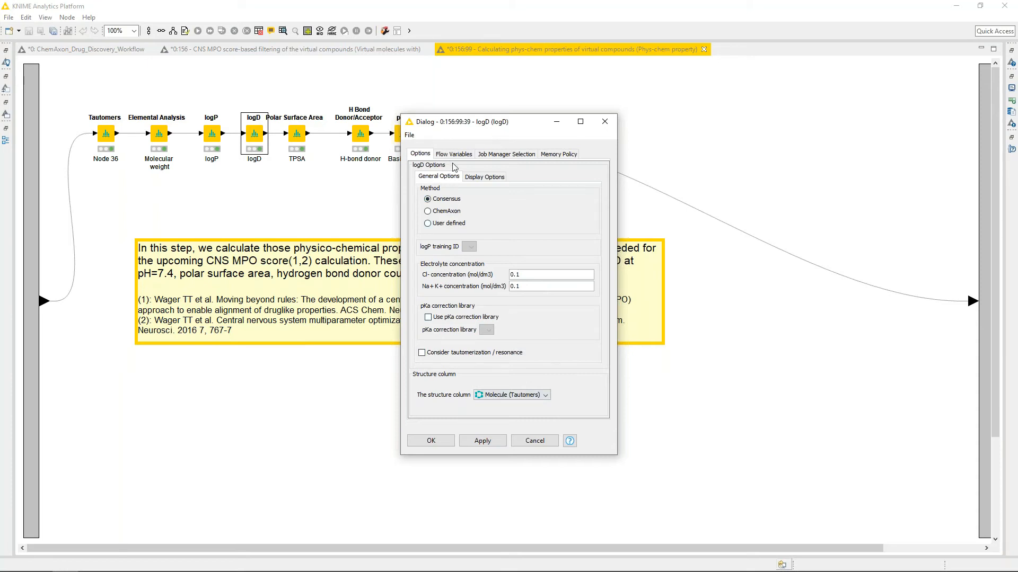
{"action": "left_click", "coordinate": [481, 178]}
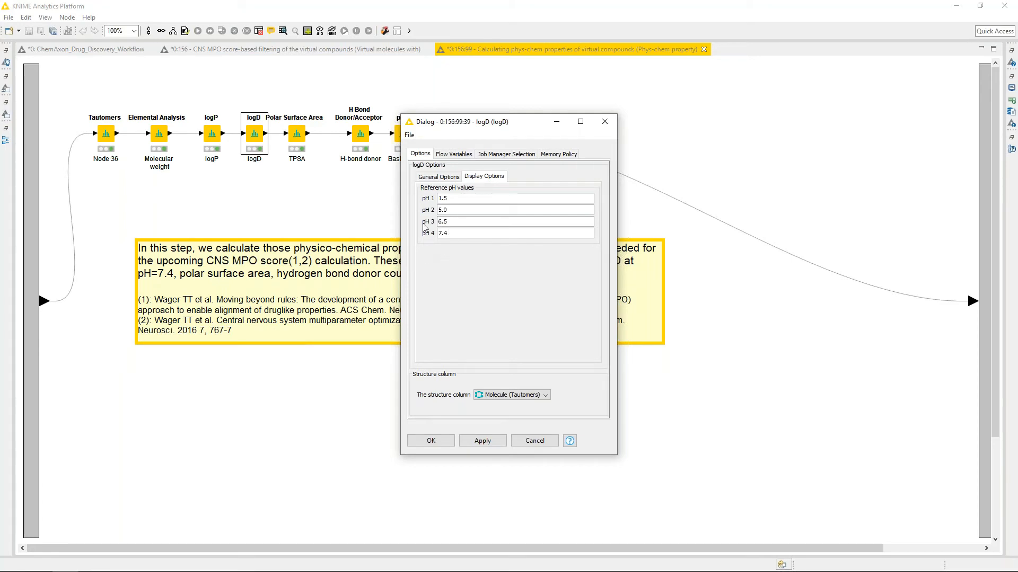
{"action": "left_click", "coordinate": [541, 440]}
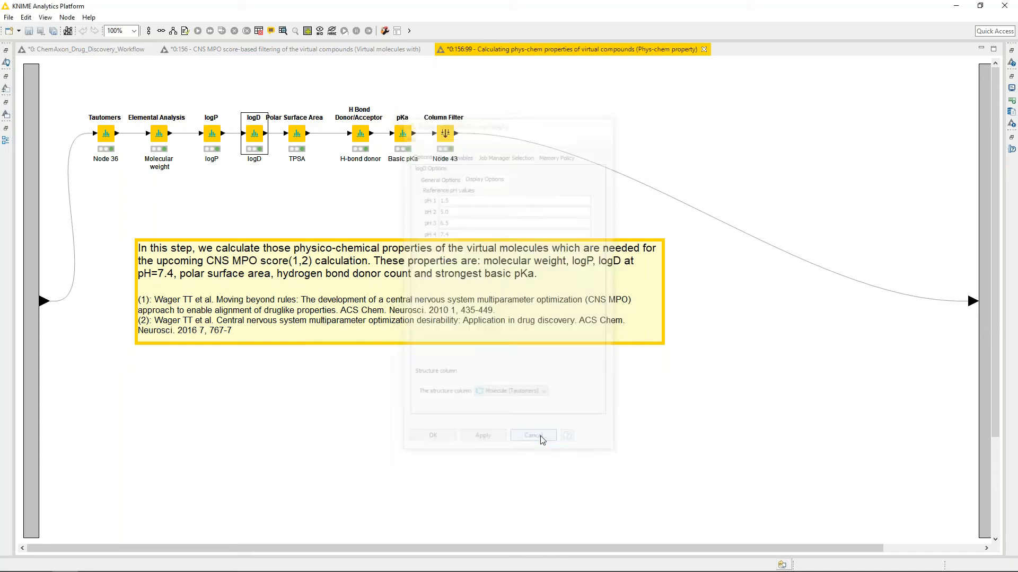
Review the configurations of the Polar Surface Area and H Bond Donor/Acceptor nodes, closing each without changes
{"action": "left_click", "coordinate": [303, 134]}
{"action": "right_click", "coordinate": [303, 133]}
{"action": "left_click", "coordinate": [323, 138]}
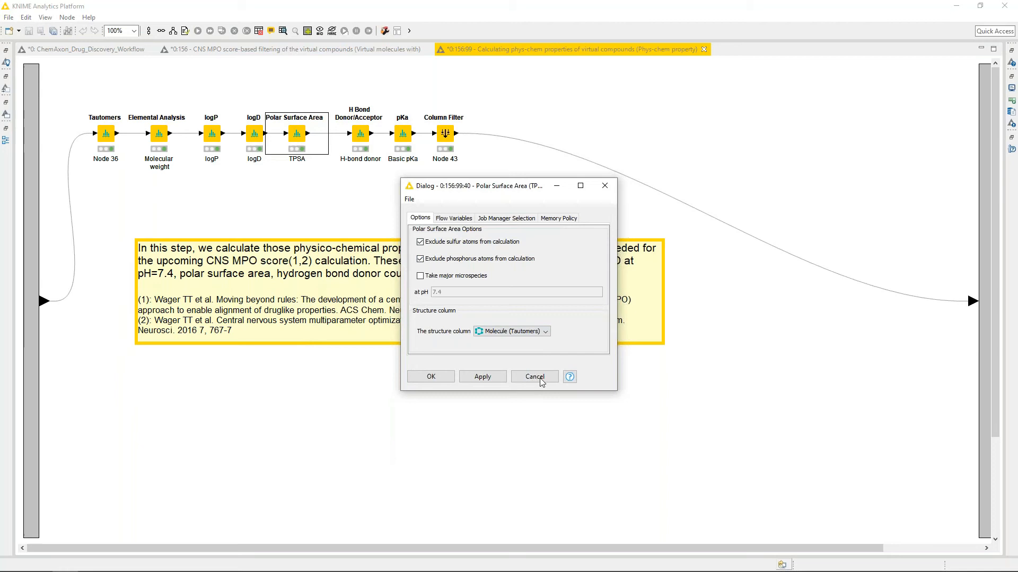
{"action": "left_click", "coordinate": [539, 380]}
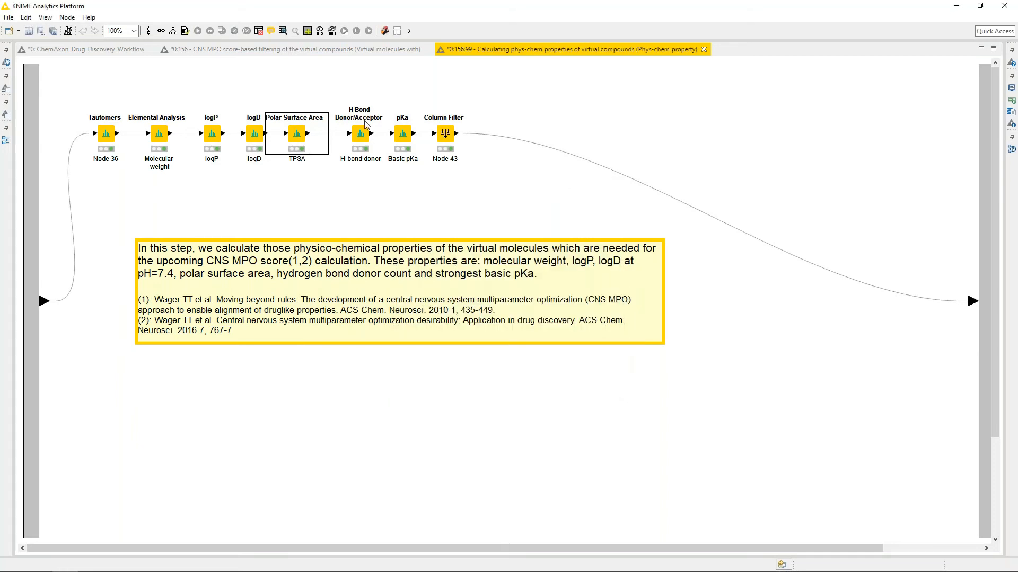
{"action": "right_click", "coordinate": [363, 136]}
{"action": "left_click", "coordinate": [387, 142]}
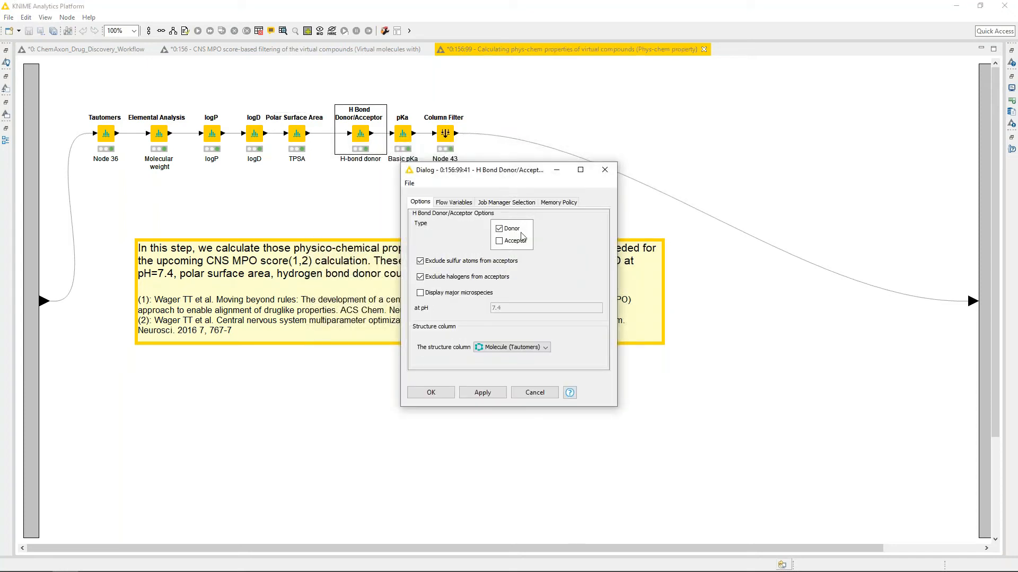
{"action": "left_click", "coordinate": [533, 393]}
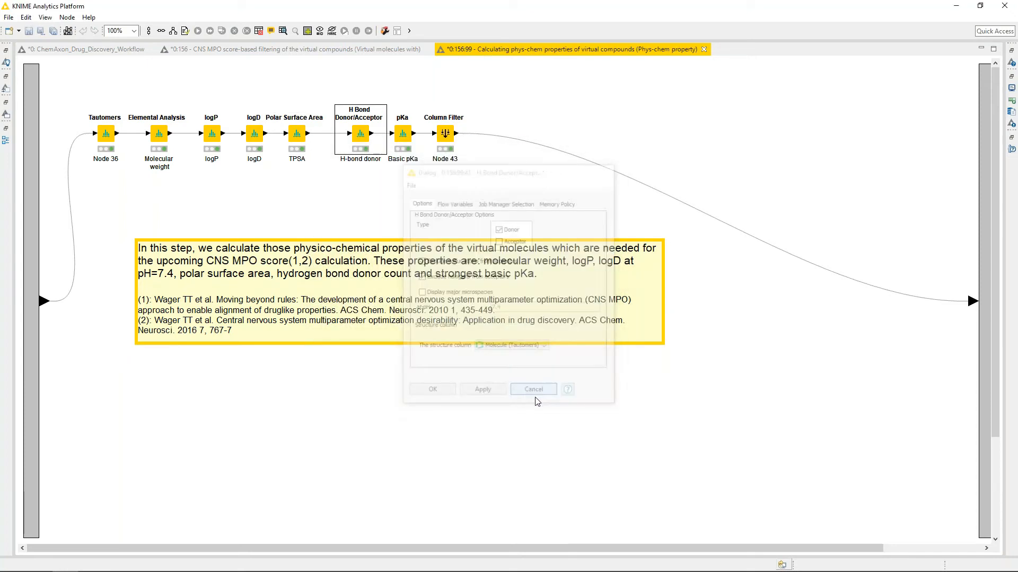
Review the pKa node's configuration without changes and close the phys-chem property calculation metanode
{"action": "right_click", "coordinate": [409, 133]}
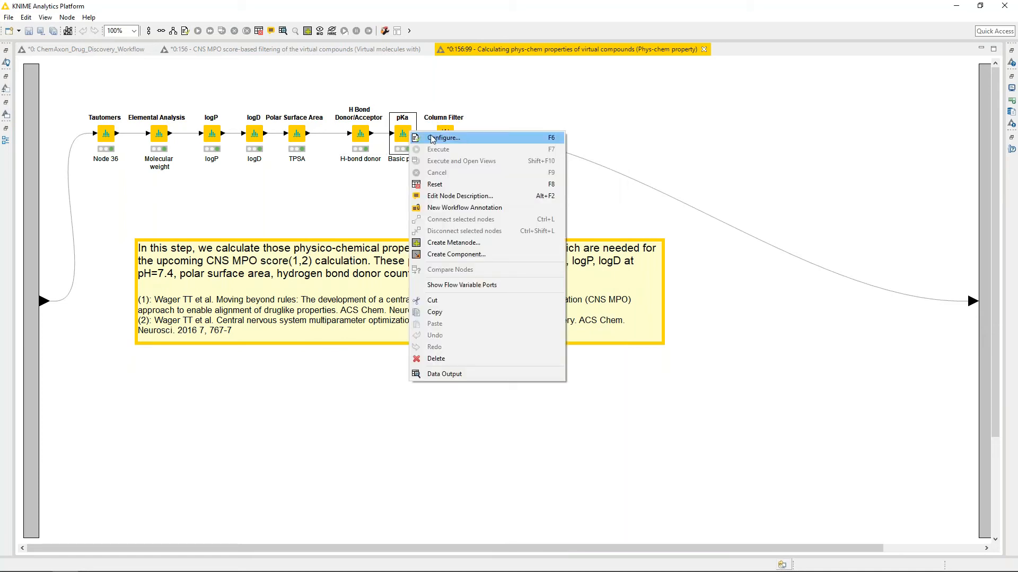
{"action": "left_click", "coordinate": [443, 138]}
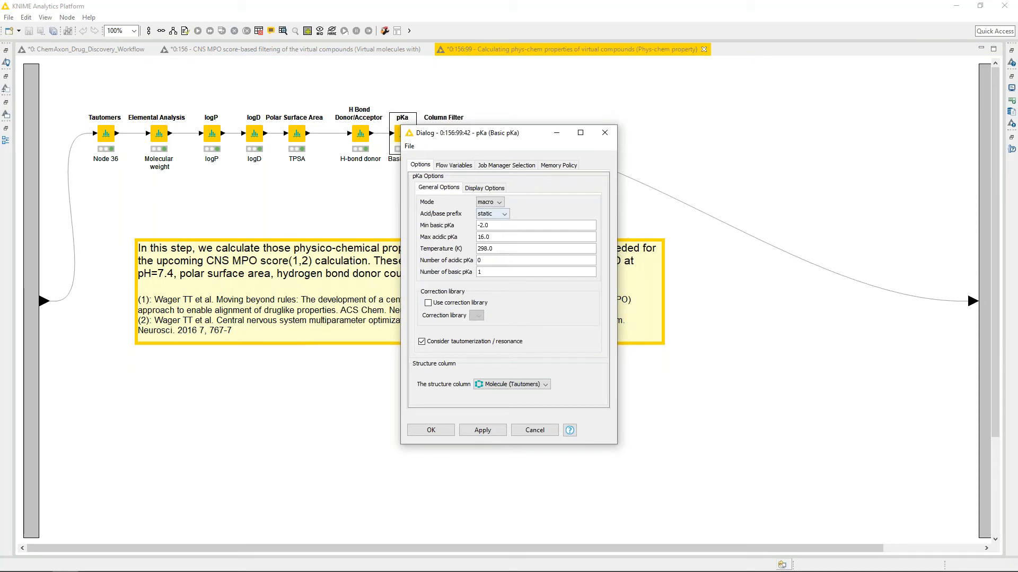
{"action": "left_click", "coordinate": [535, 431]}
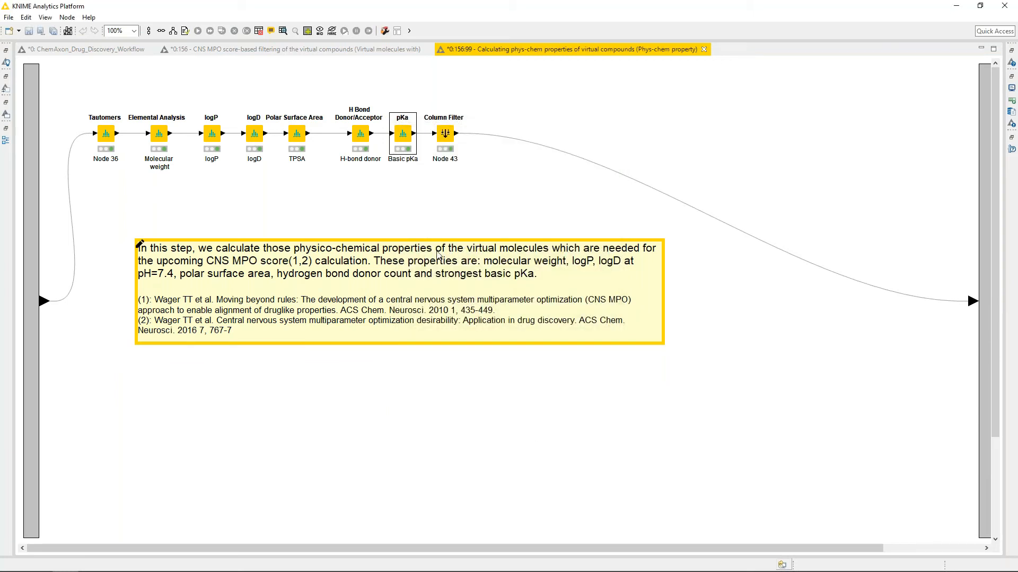
{"action": "left_click", "coordinate": [703, 49]}
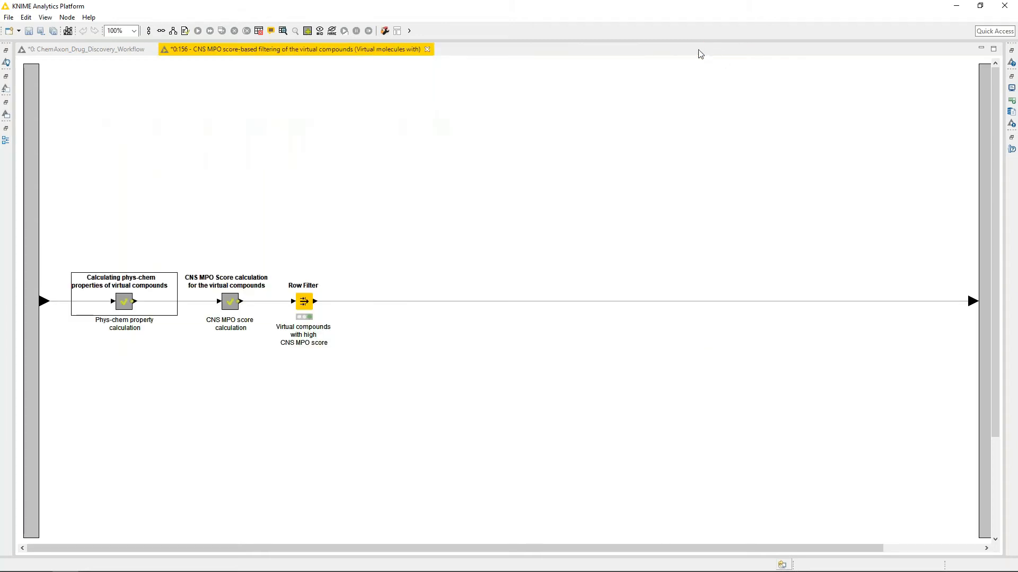
Open the CNS MPO score calculation metanode for the virtual compounds and its nested Scores from Mol weight values metanode
{"action": "right_click", "coordinate": [229, 306]}
{"action": "mouse_move", "coordinate": [285, 444]}
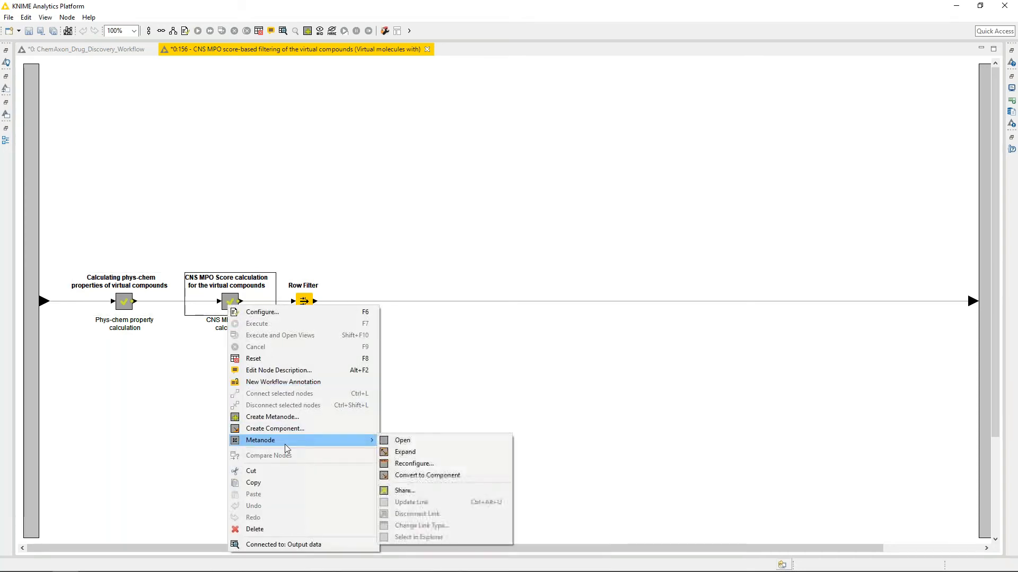
{"action": "left_click", "coordinate": [379, 446]}
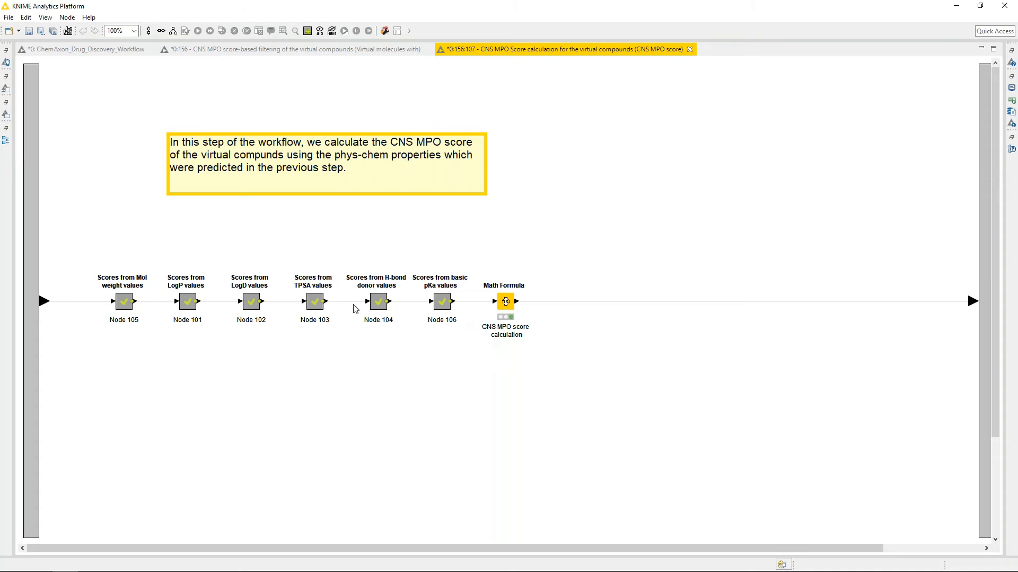
{"action": "right_click", "coordinate": [126, 306]}
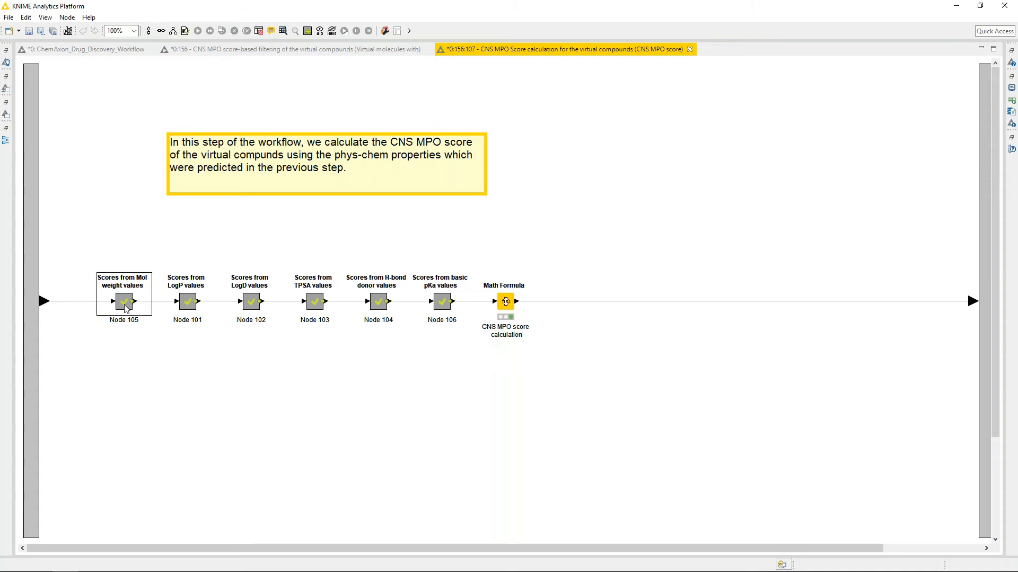
{"action": "mouse_move", "coordinate": [186, 440]}
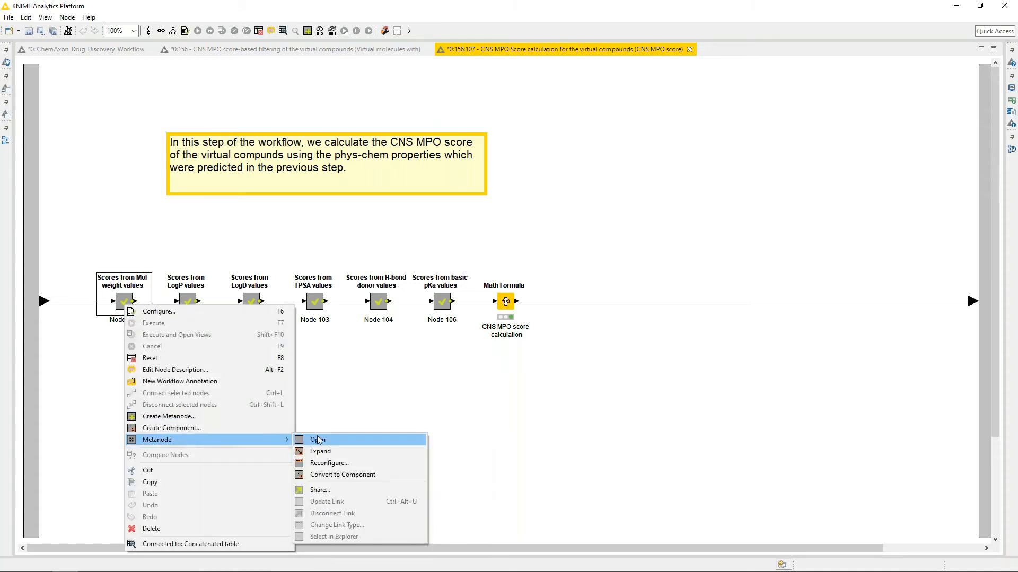
{"action": "left_click", "coordinate": [318, 440]}
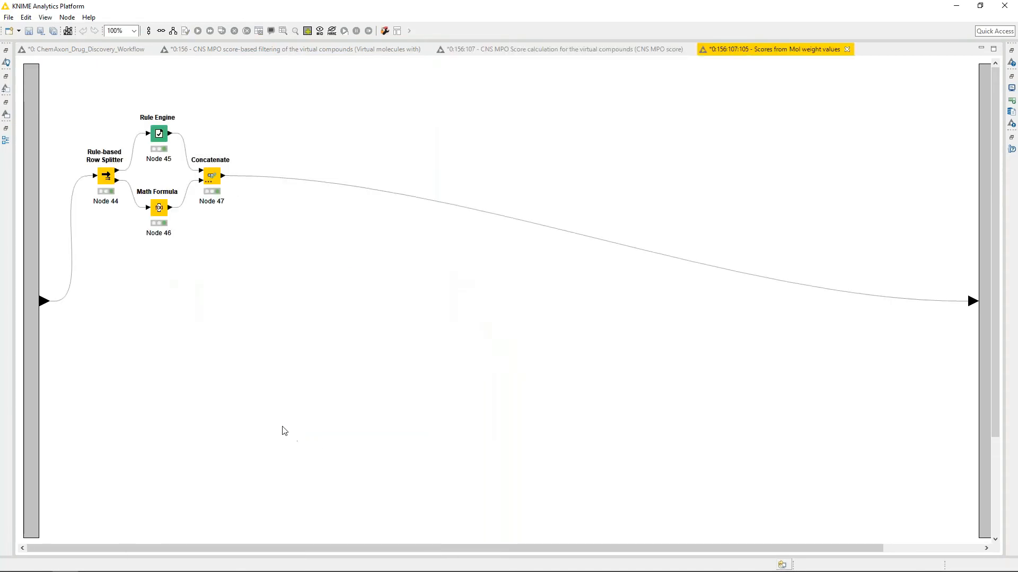
Review the mass rules in the Rule-based Row Splitter node, leaving its settings as they are
{"action": "right_click", "coordinate": [109, 185]}
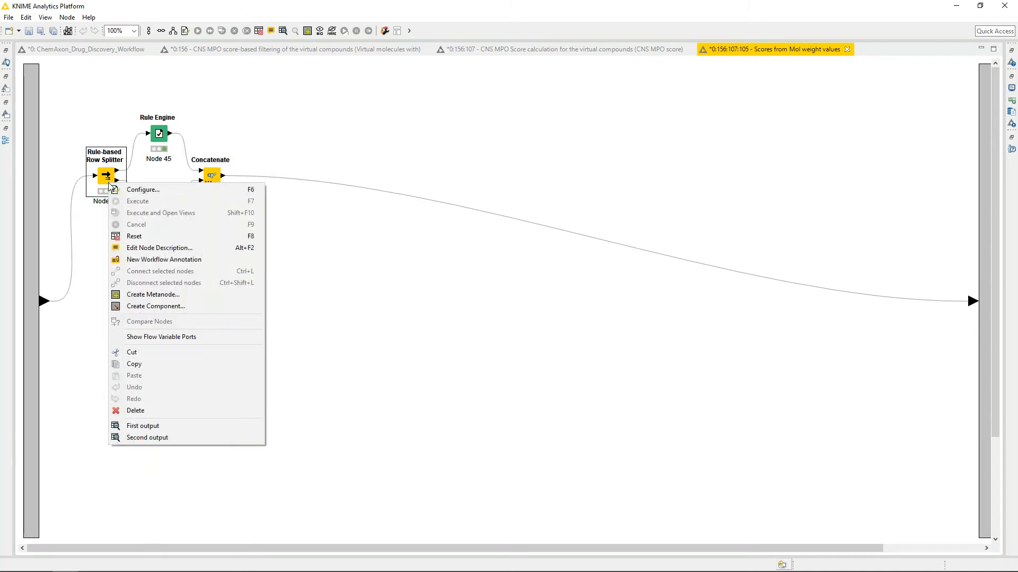
{"action": "left_click", "coordinate": [142, 190]}
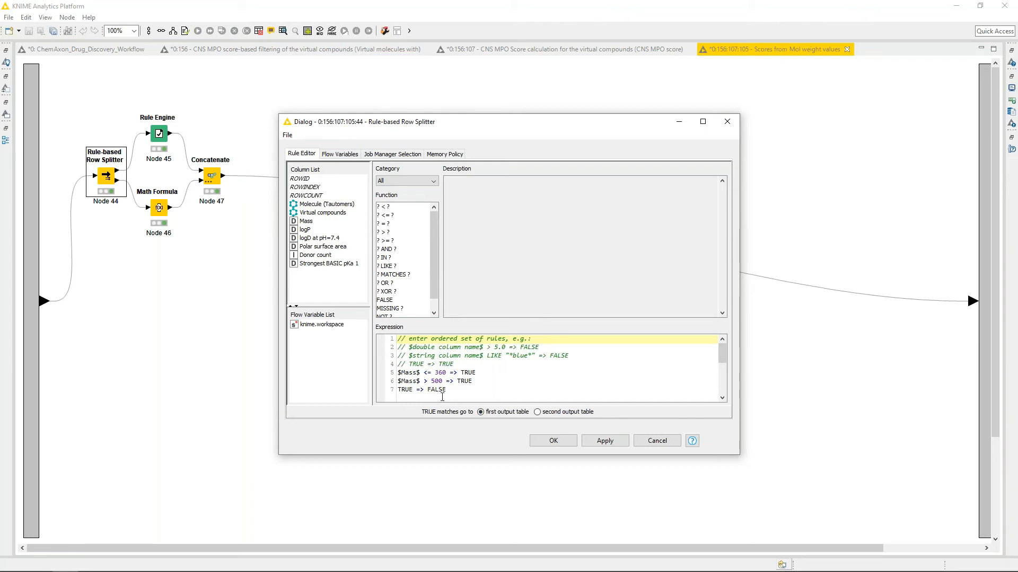
{"action": "left_click", "coordinate": [549, 440]}
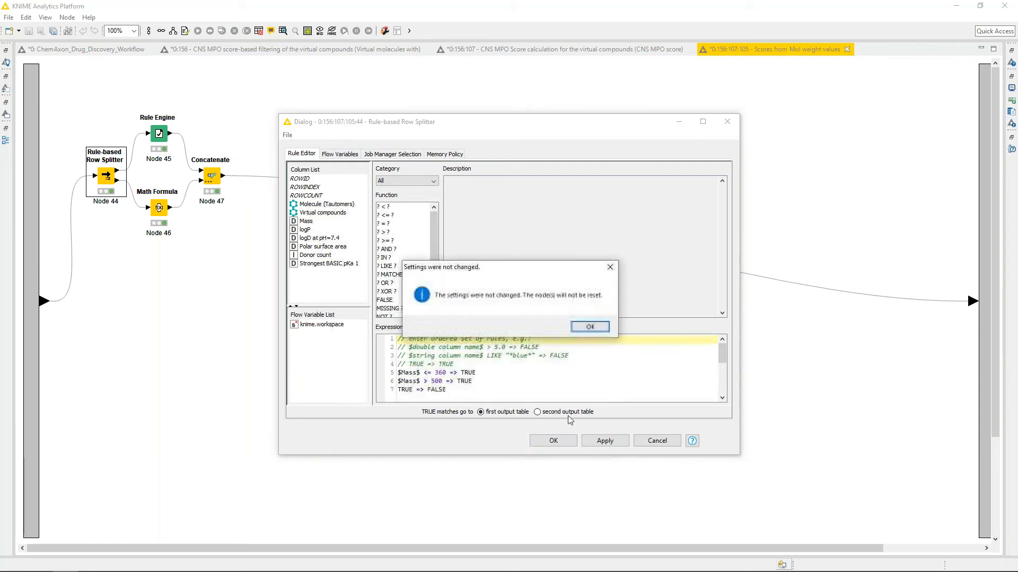
{"action": "left_click", "coordinate": [588, 328]}
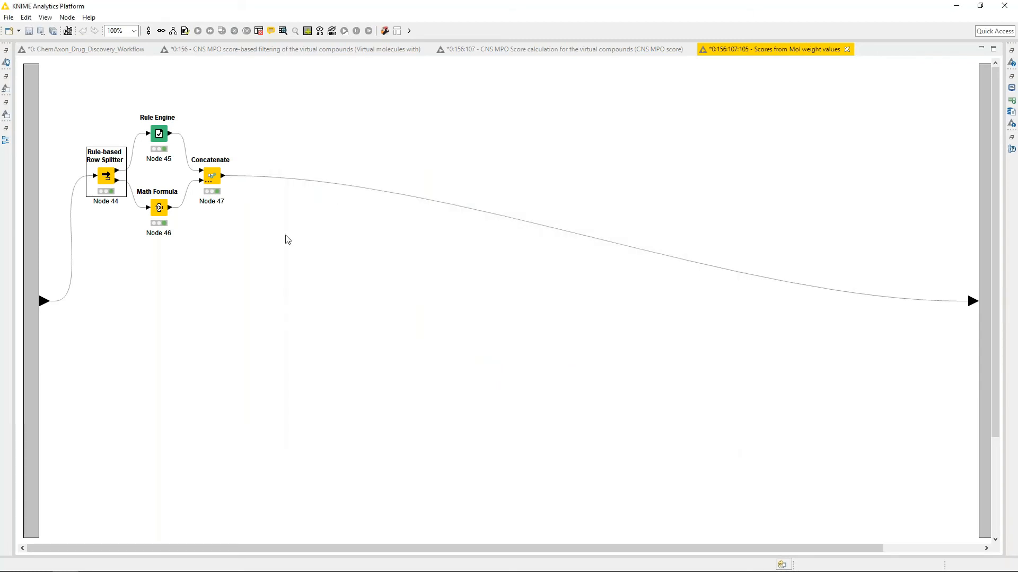
Review the Rule Engine node's mass scoring rules and appended column, closing the configuration without changes
{"action": "right_click", "coordinate": [154, 134]}
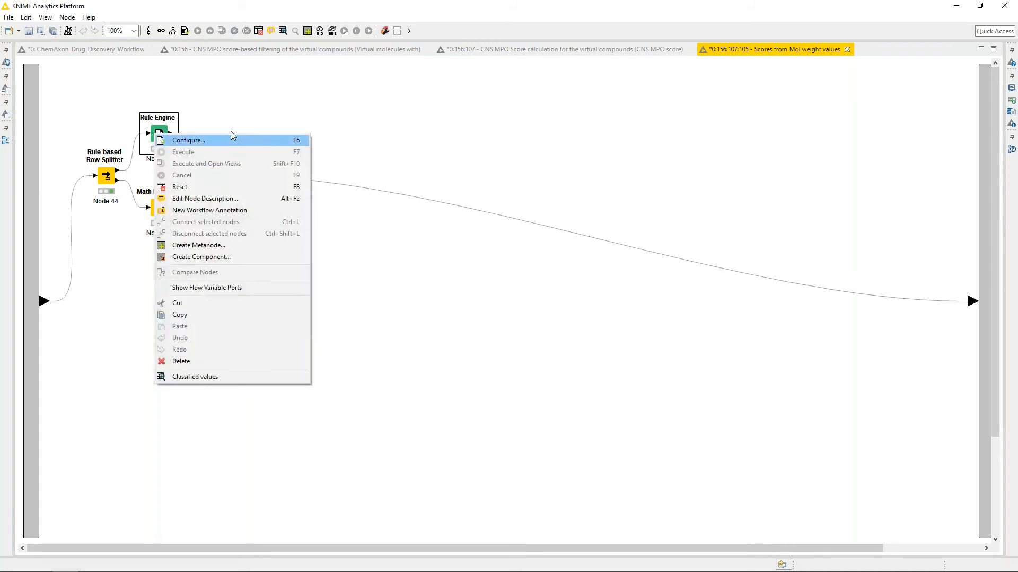
{"action": "left_click", "coordinate": [232, 138]}
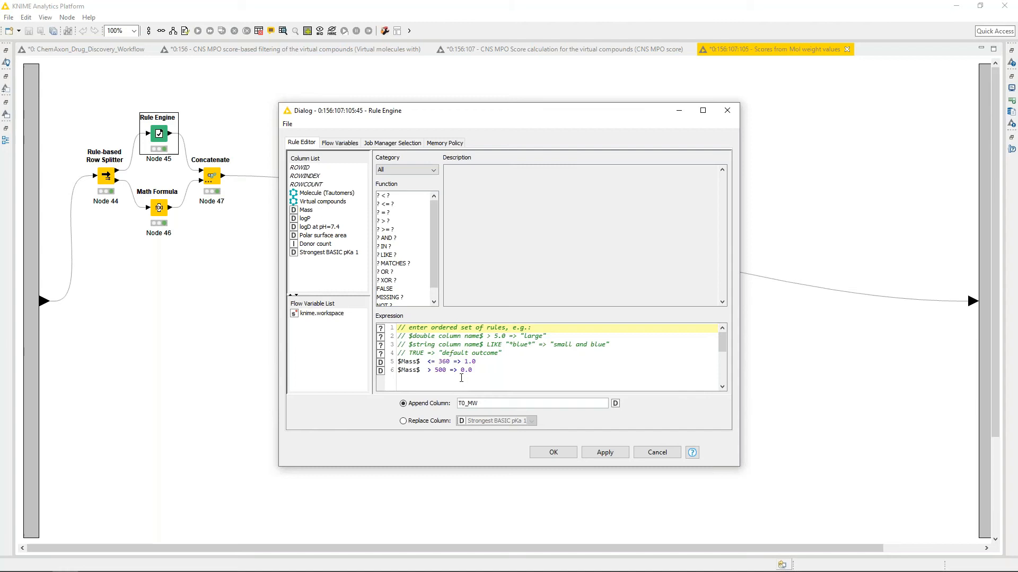
{"action": "left_click", "coordinate": [656, 452]}
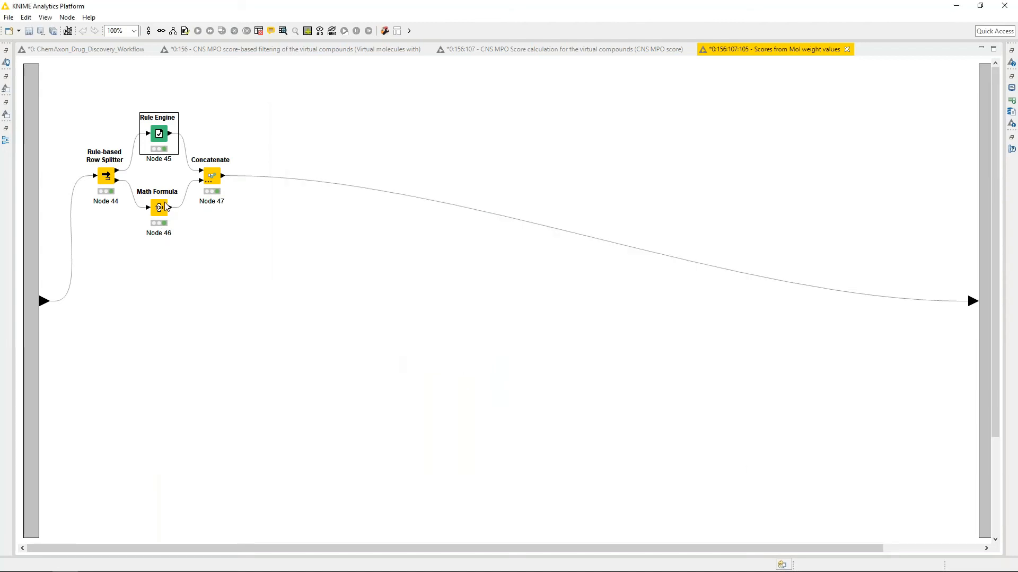
Review the Math Formula node's mass scoring expression and appended column, leaving the configuration as it is
{"action": "right_click", "coordinate": [165, 205]}
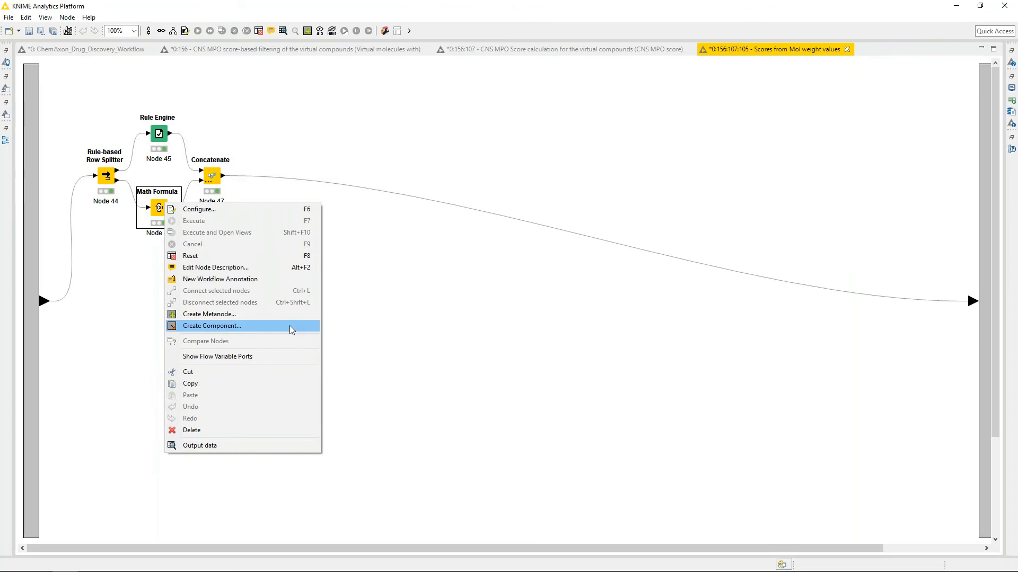
{"action": "left_click", "coordinate": [279, 210]}
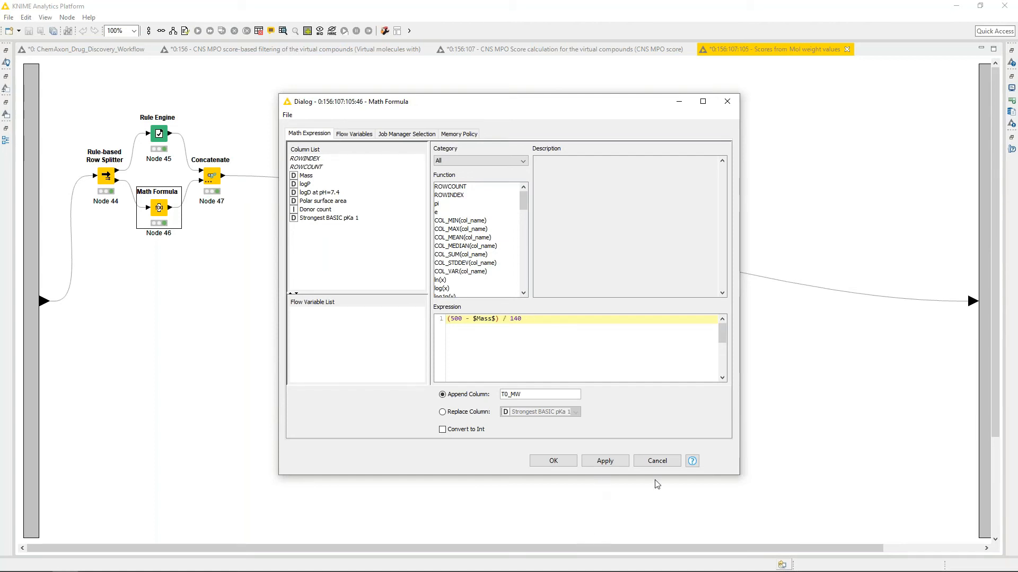
{"action": "left_click", "coordinate": [655, 466]}
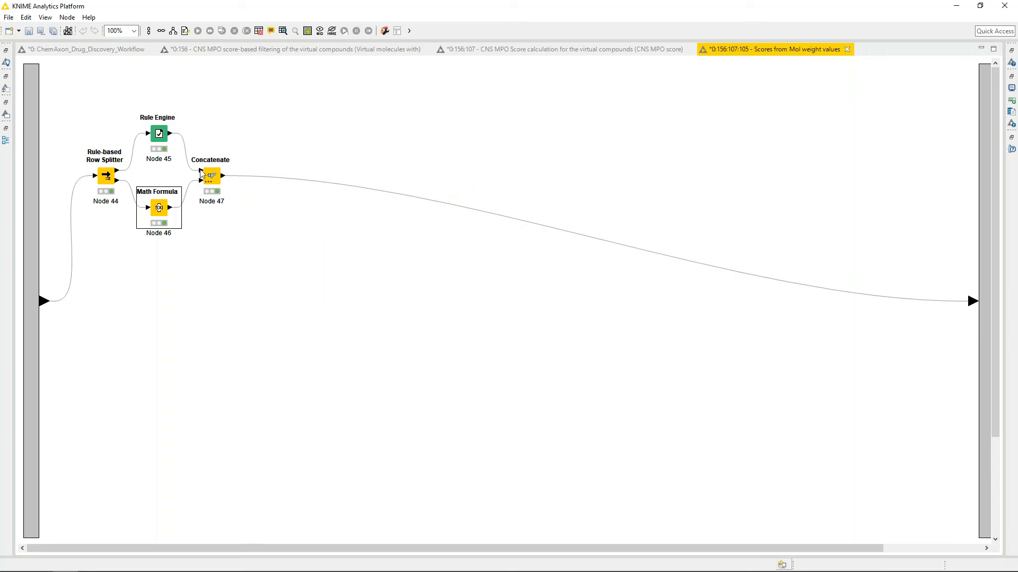
Examine the T0_MW scores across the Concatenate node's output table, and close the table and the Scores from Mol weight values metanode
{"action": "right_click", "coordinate": [216, 172]}
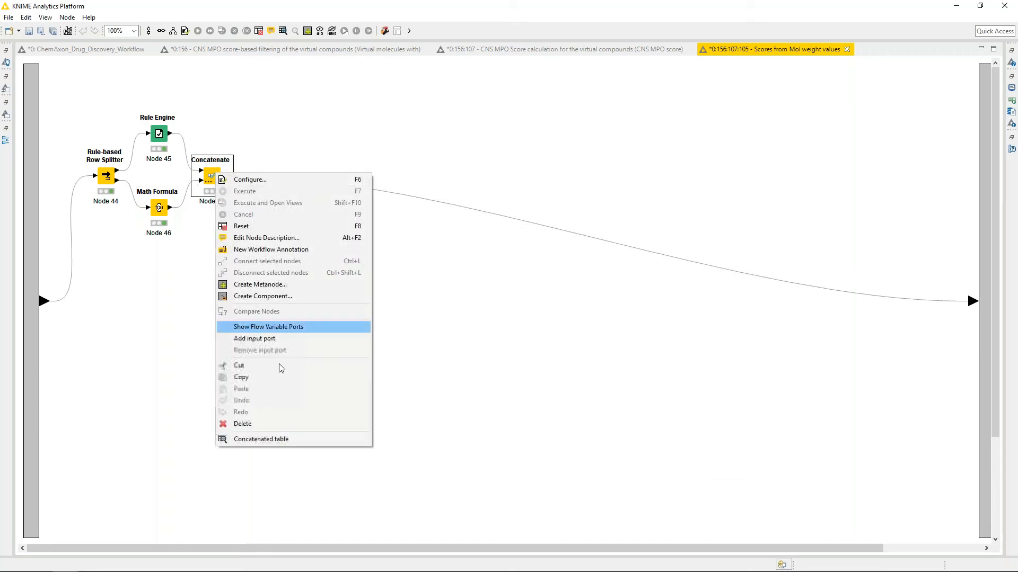
{"action": "left_click", "coordinate": [314, 440]}
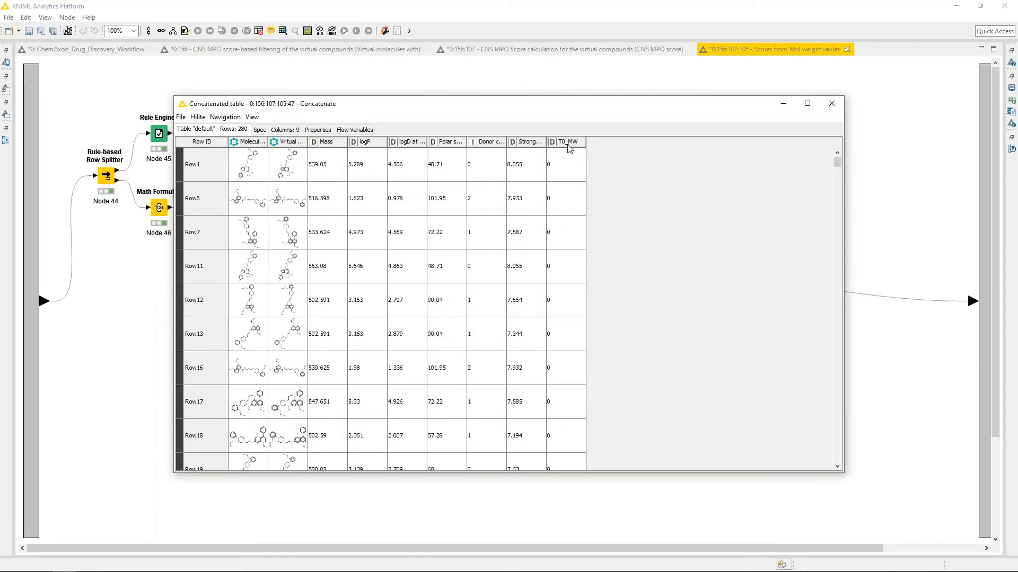
{"action": "scroll", "coordinate": [564, 370], "scroll_direction": "down", "scroll_amount": 4}
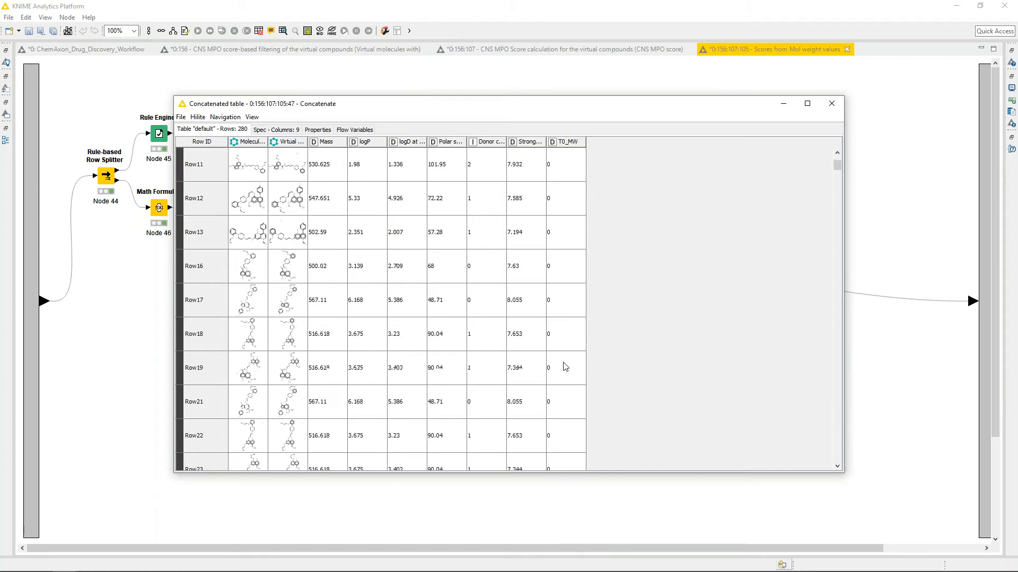
{"action": "scroll", "coordinate": [565, 371], "scroll_direction": "down", "scroll_amount": 15}
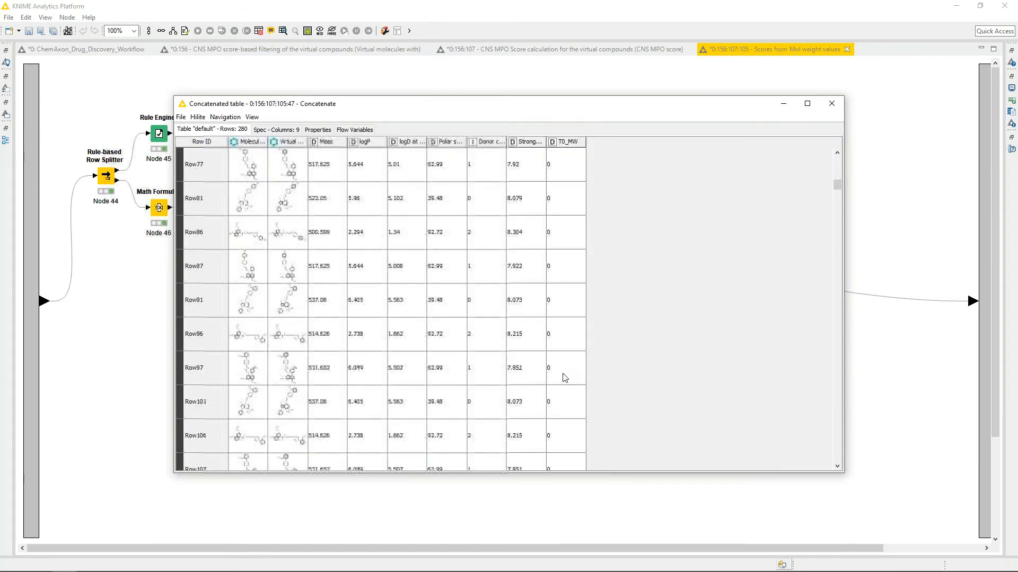
{"action": "scroll", "coordinate": [564, 376], "scroll_direction": "down", "scroll_amount": 10}
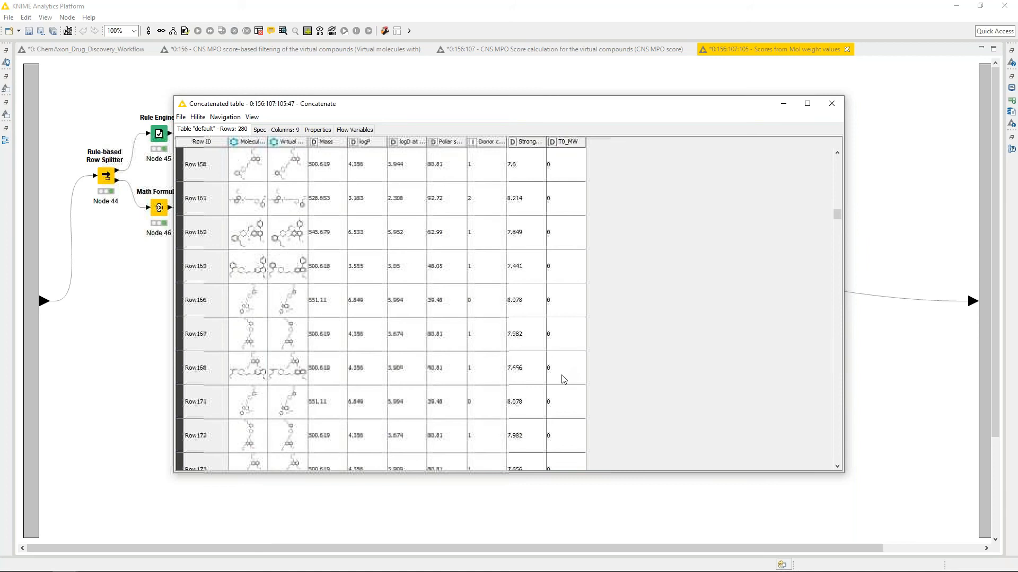
{"action": "scroll", "coordinate": [562, 380], "scroll_direction": "down", "scroll_amount": 12}
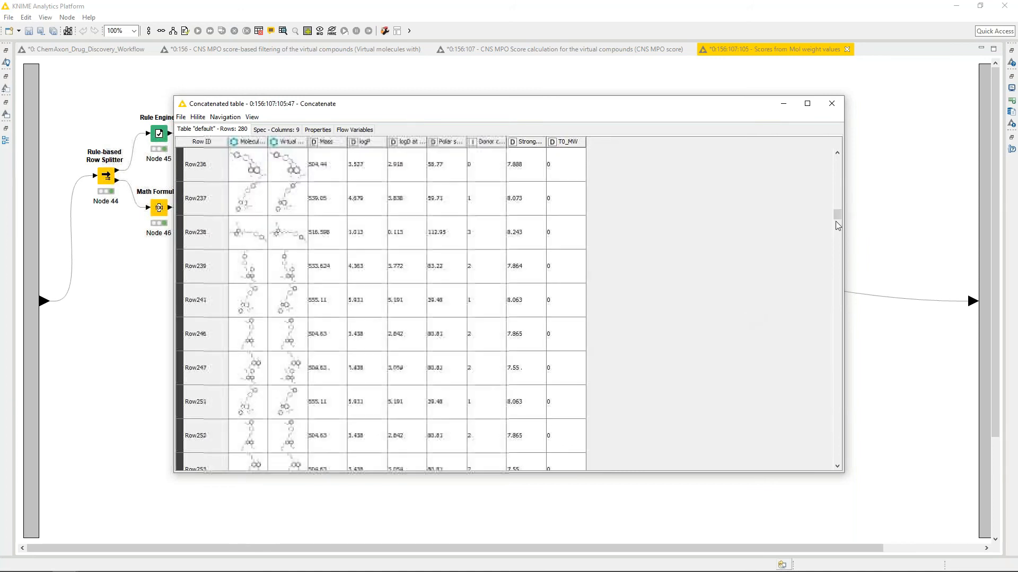
{"action": "scroll", "coordinate": [836, 153], "scroll_direction": "up", "scroll_amount": 15}
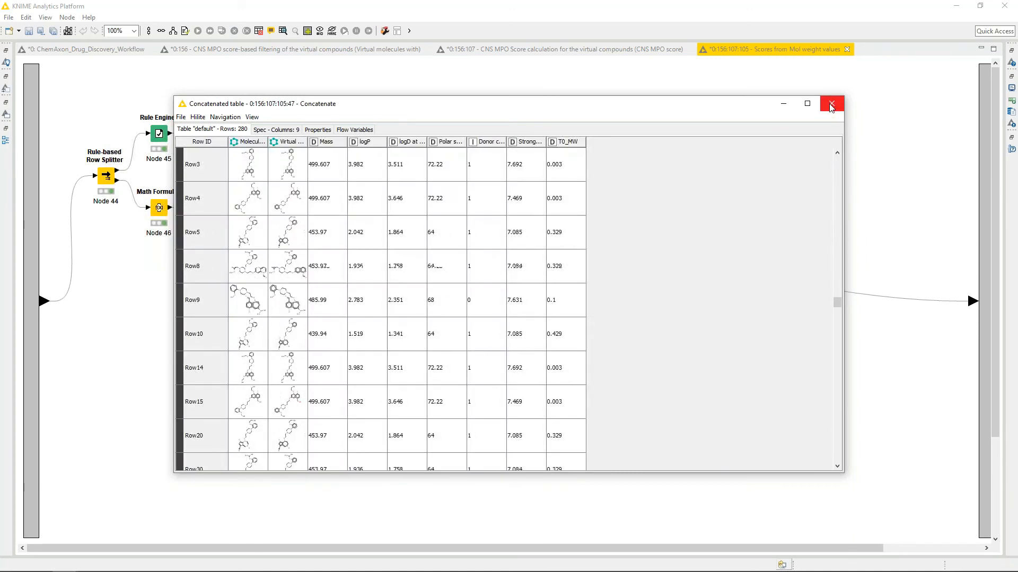
{"action": "scroll", "coordinate": [840, 156], "scroll_direction": "down", "scroll_amount": 5}
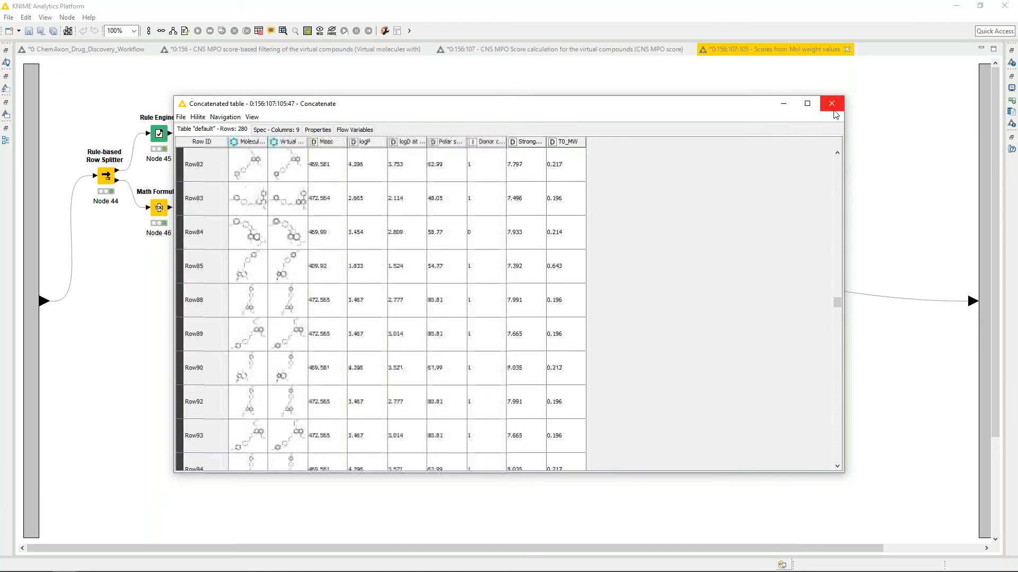
{"action": "scroll", "coordinate": [834, 111], "scroll_direction": "down", "scroll_amount": 8}
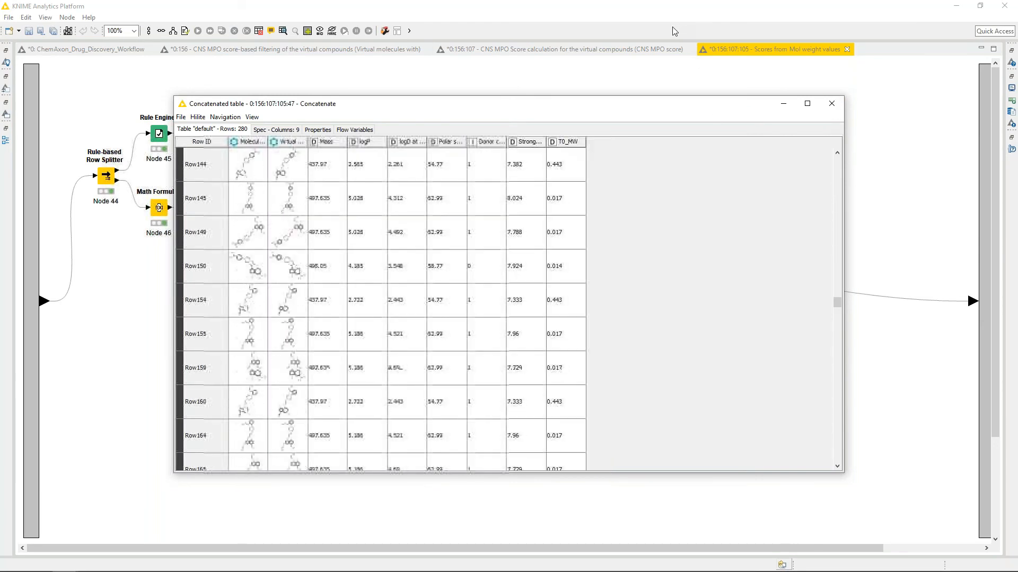
{"action": "left_click", "coordinate": [676, 67]}
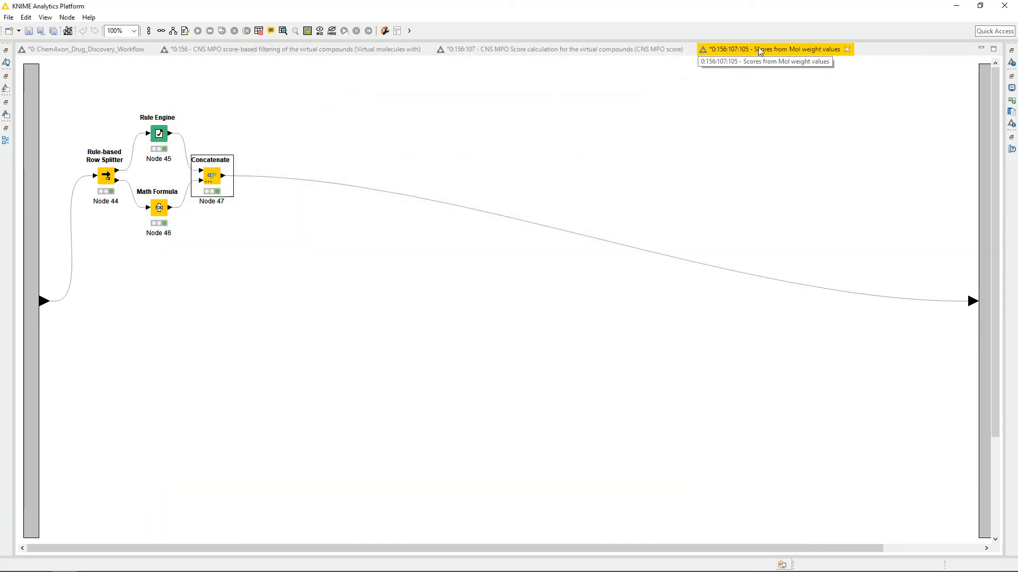
{"action": "left_click", "coordinate": [847, 49]}
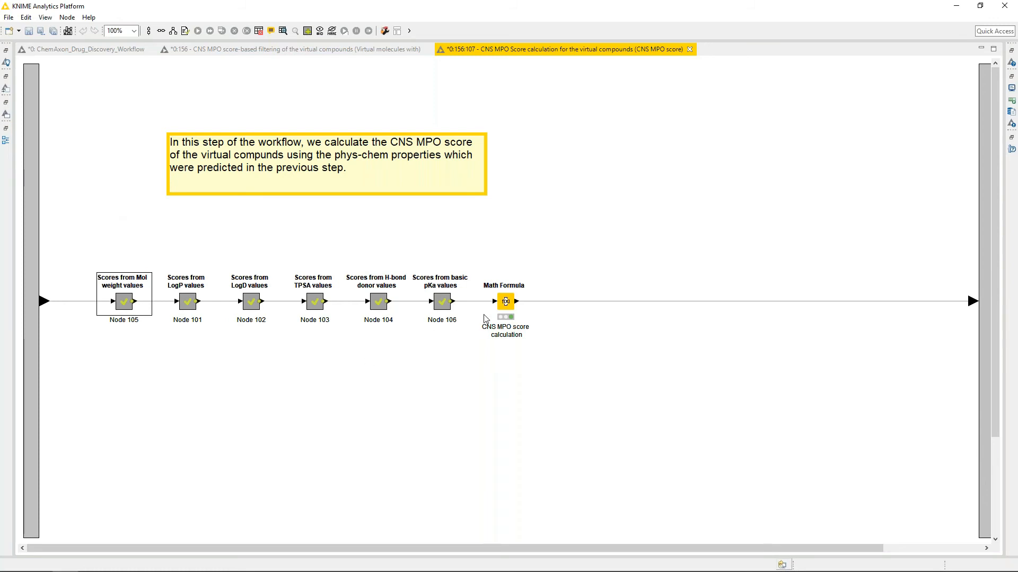
Review the CNS MPO score Math Formula node's expression and its appended score column without changing them
{"action": "right_click", "coordinate": [507, 303]}
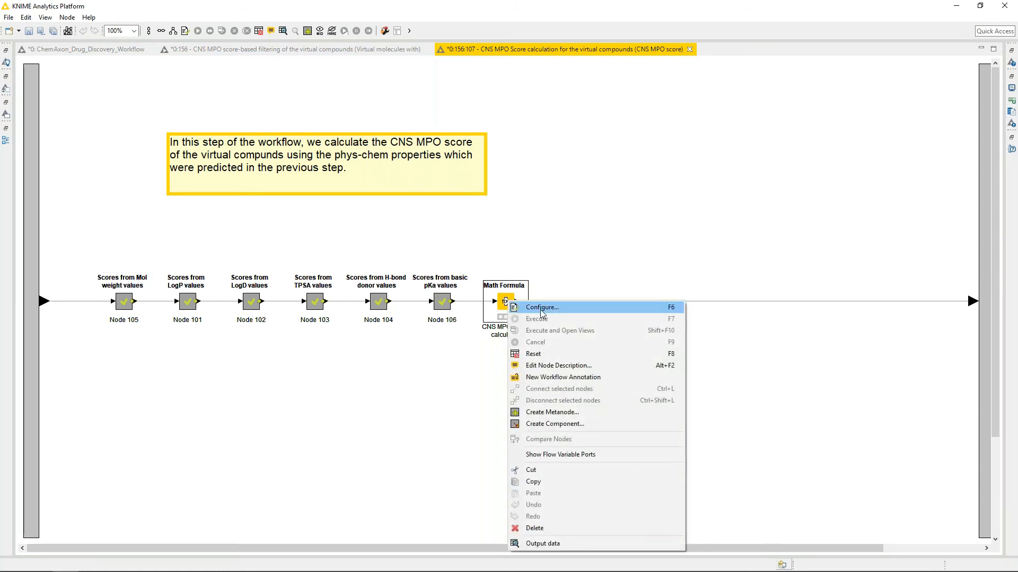
{"action": "left_click", "coordinate": [530, 305]}
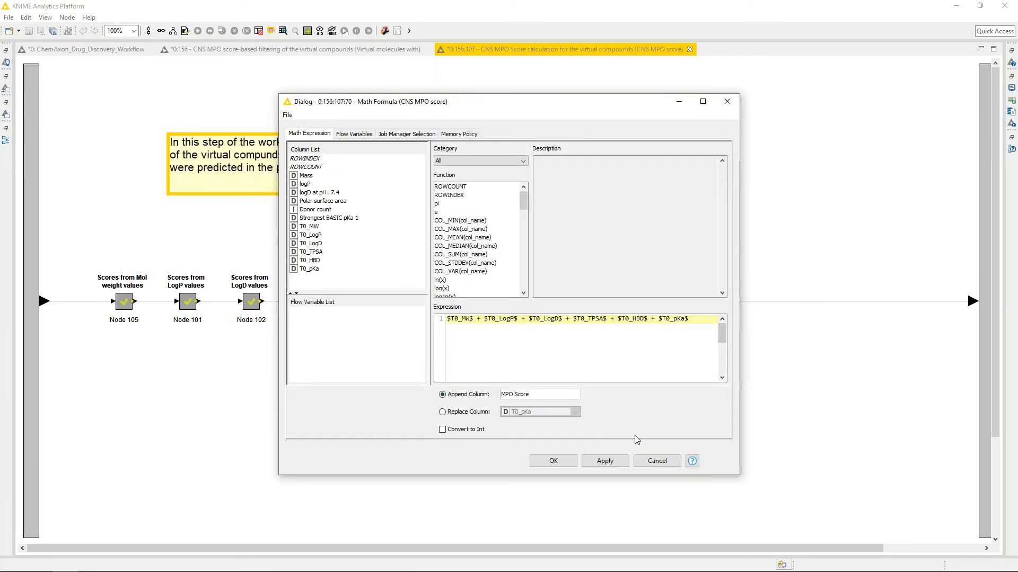
{"action": "left_click", "coordinate": [657, 461]}
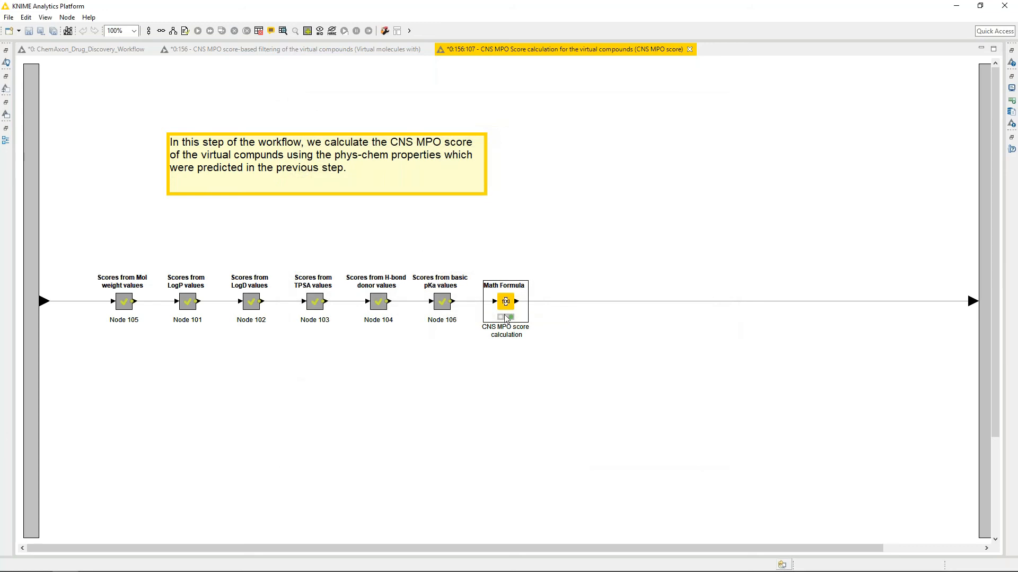
Inspect the CNS MPO Math Formula node's output table enlarged to full screen, and close it along with the score calculation metanode
{"action": "right_click", "coordinate": [506, 313]}
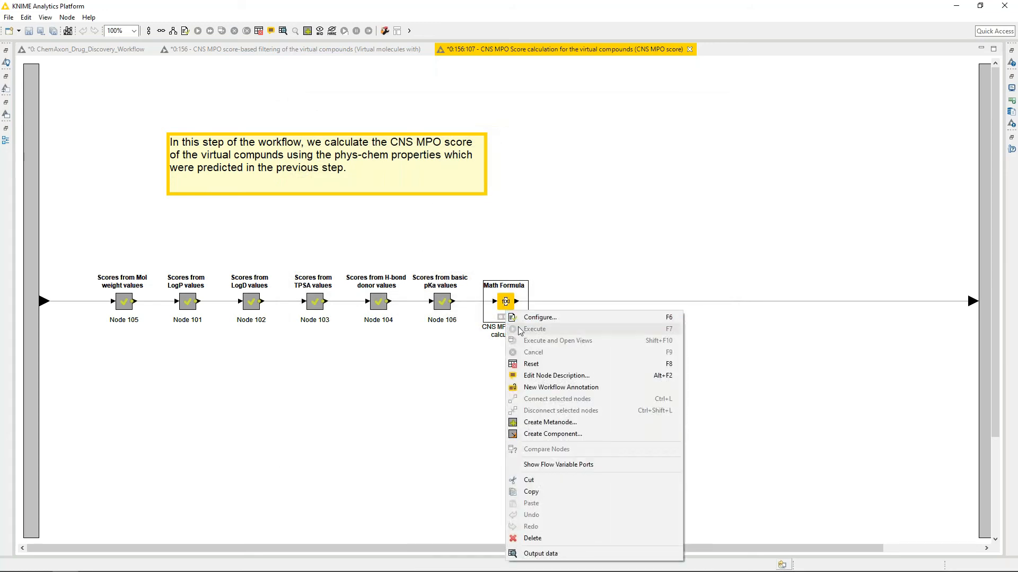
{"action": "left_click", "coordinate": [540, 554]}
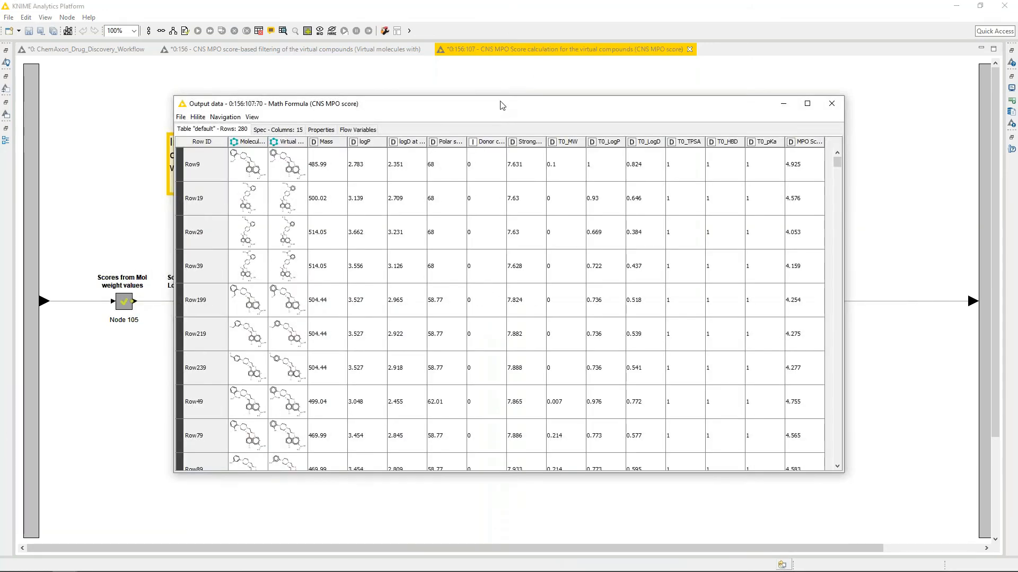
{"action": "double_click", "coordinate": [500, 106]}
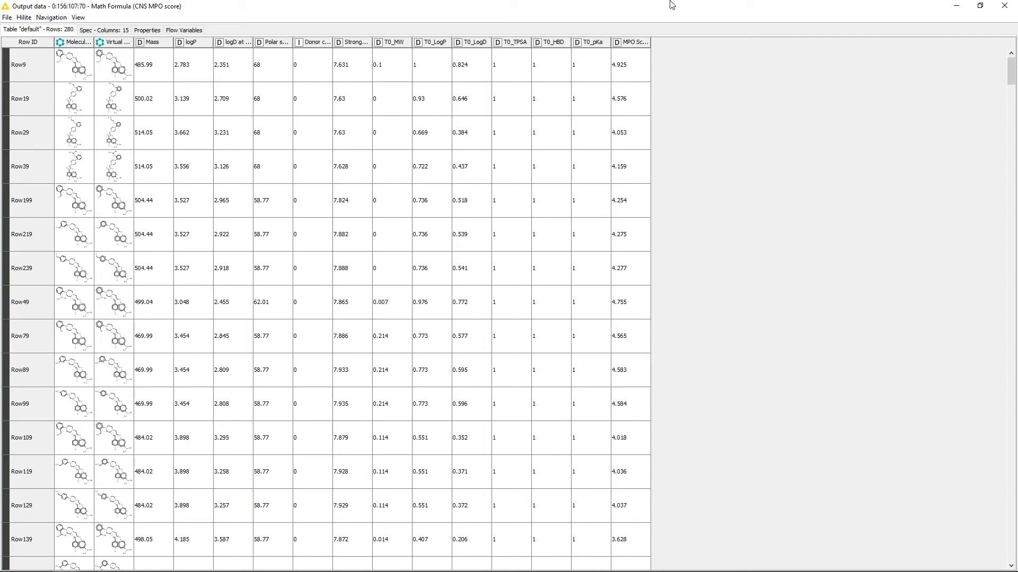
{"action": "left_click", "coordinate": [995, 6]}
{"action": "left_click", "coordinate": [693, 49]}
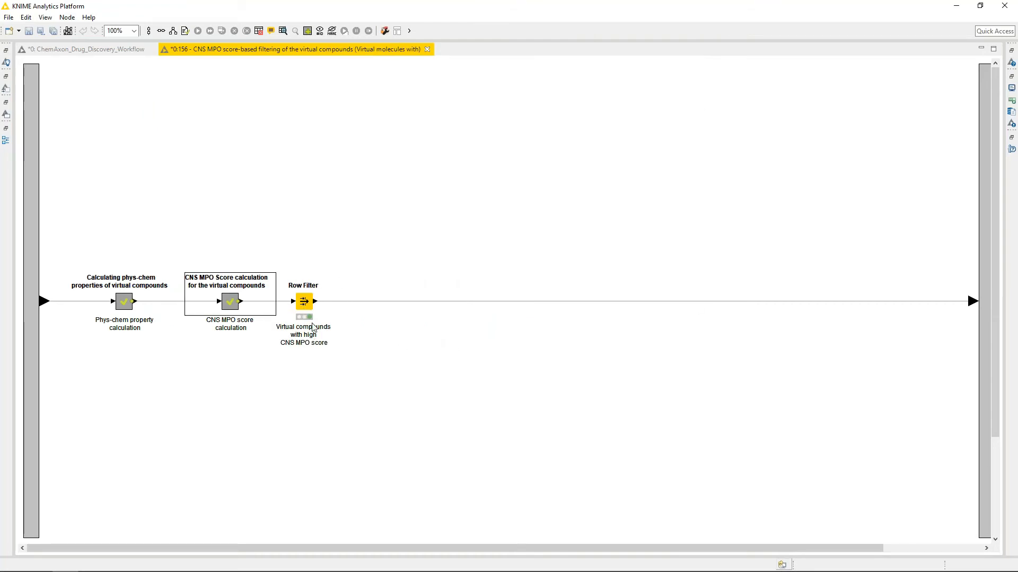
Review the Row Filter node's MPO Score range criteria for the virtual compounds, leaving the configuration unchanged
{"action": "right_click", "coordinate": [303, 306]}
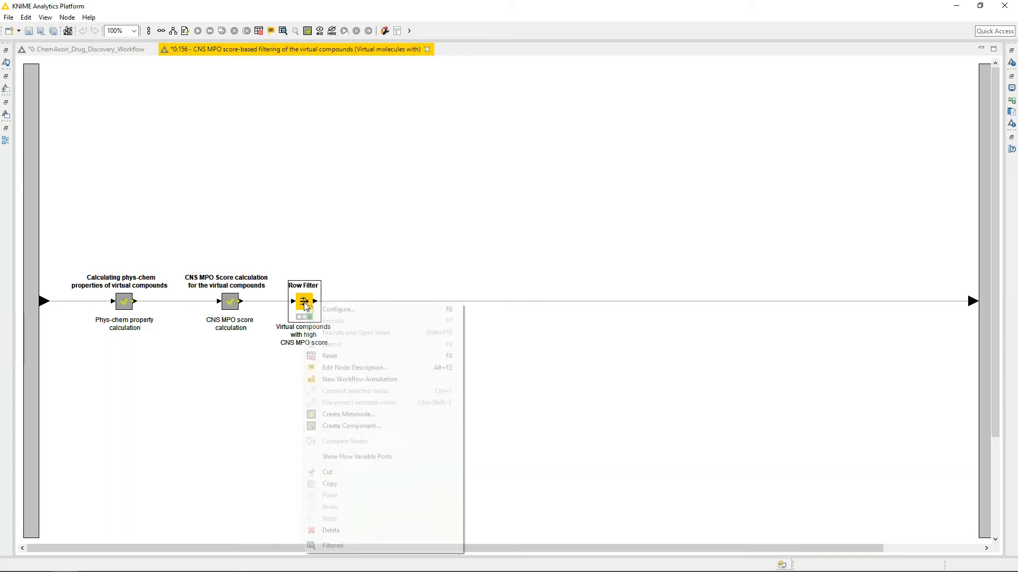
{"action": "left_click", "coordinate": [336, 308]}
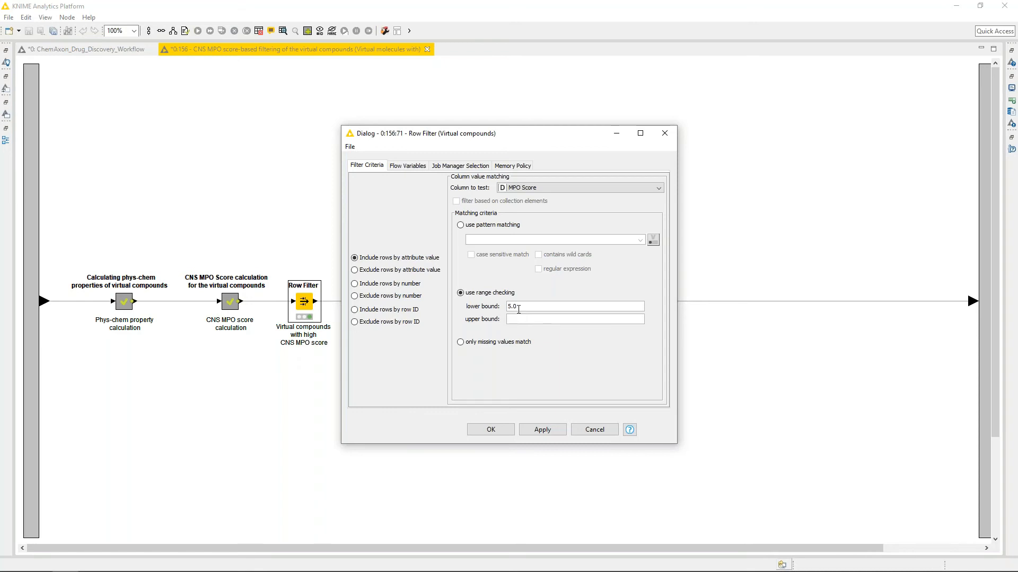
{"action": "left_click", "coordinate": [596, 431]}
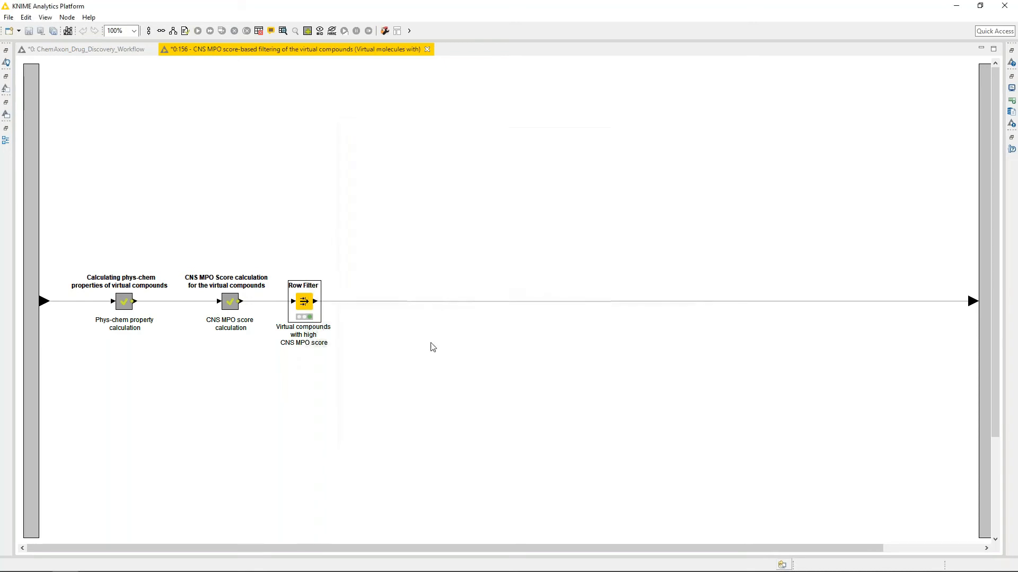
Inspect the Row Filter node's filtered compounds table, and close the virtual compound filtering metanode to return to the main workflow
{"action": "right_click", "coordinate": [304, 302]}
{"action": "left_click", "coordinate": [407, 545]}
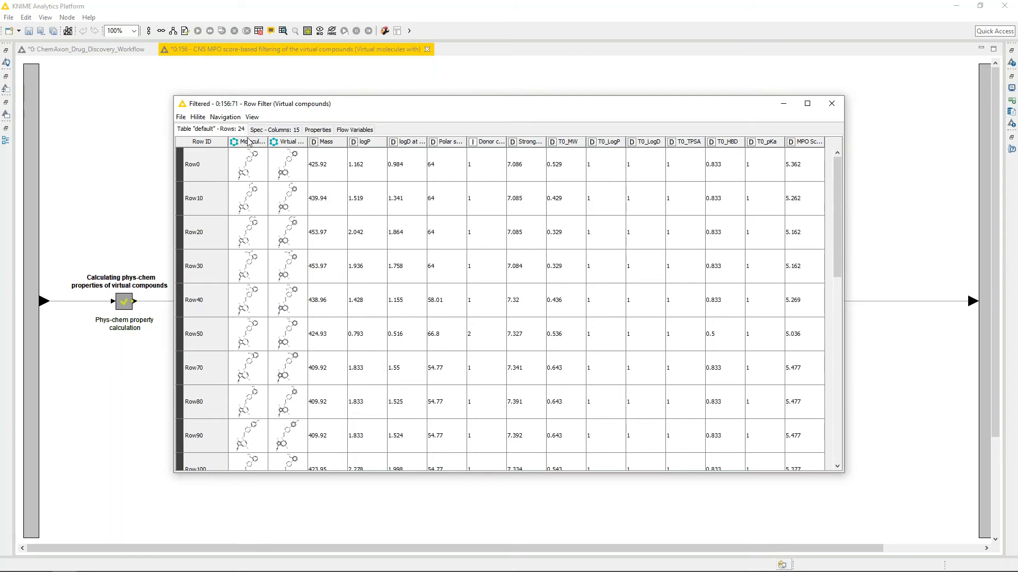
{"action": "left_click", "coordinate": [832, 104]}
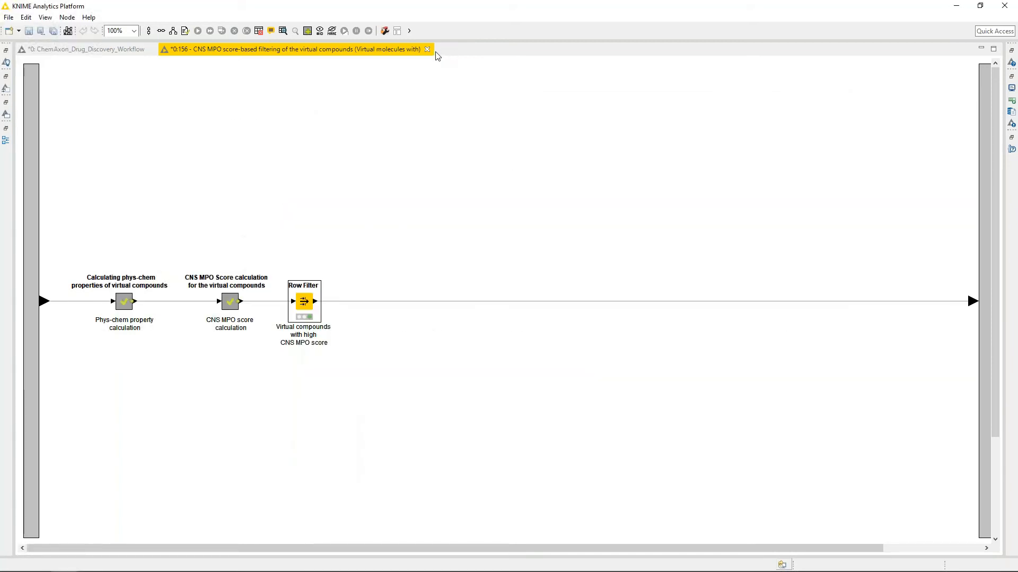
{"action": "left_click", "coordinate": [427, 49]}
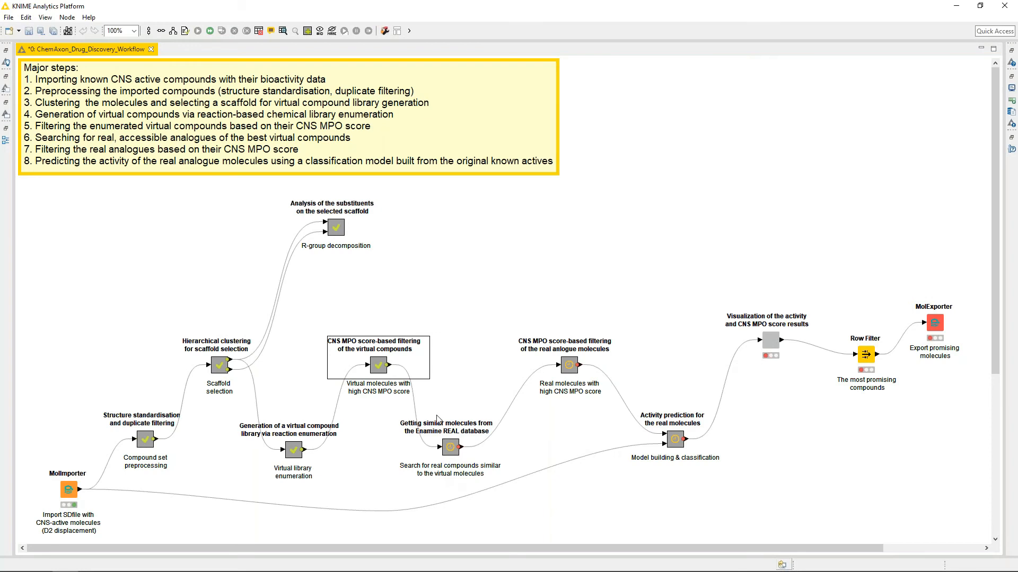
Execute the metanode getting similar molecules from the Enamine REAL database and open it to show its inner nodes
{"action": "right_click", "coordinate": [459, 454]}
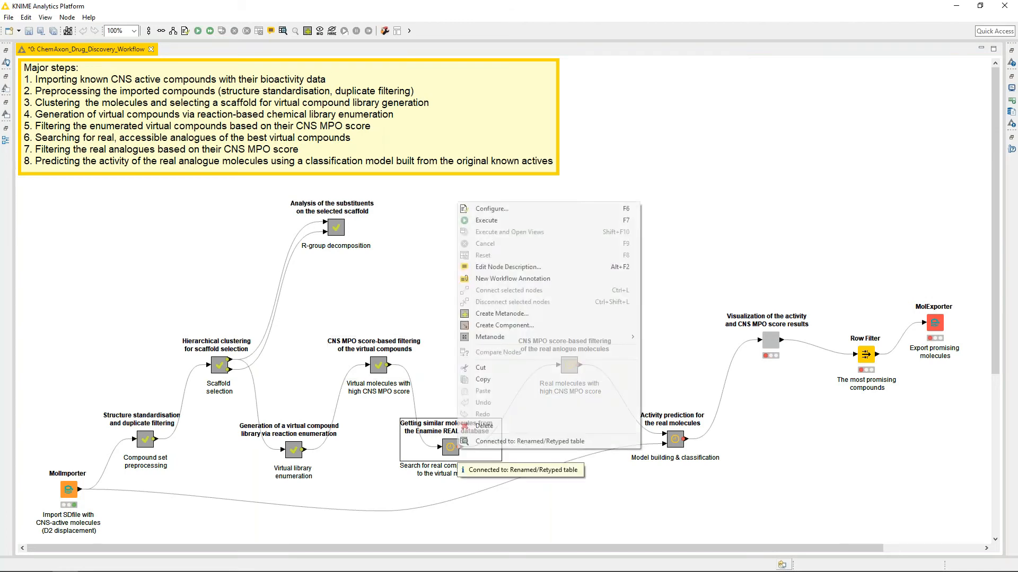
{"action": "left_click", "coordinate": [492, 219]}
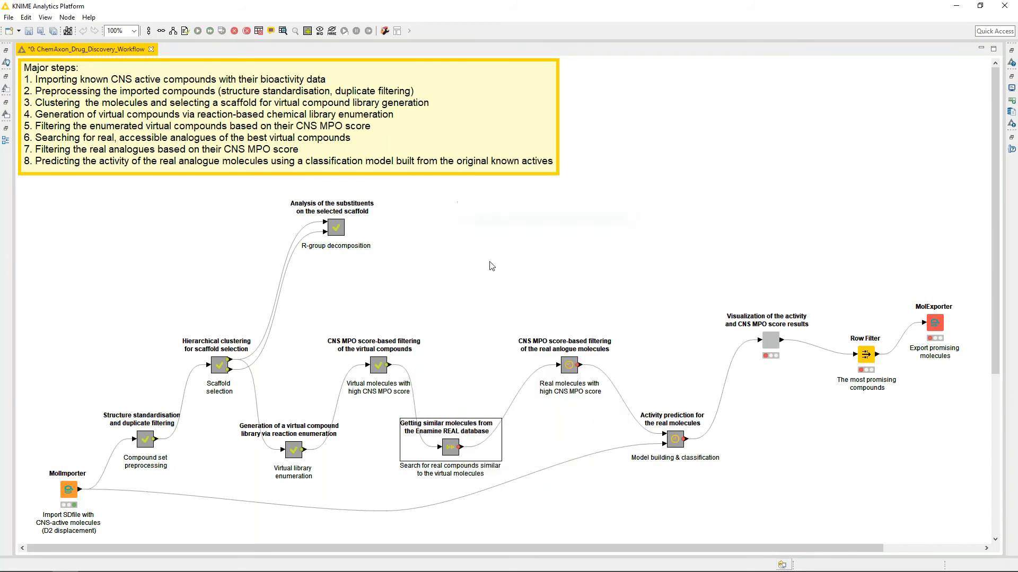
{"action": "right_click", "coordinate": [455, 452]}
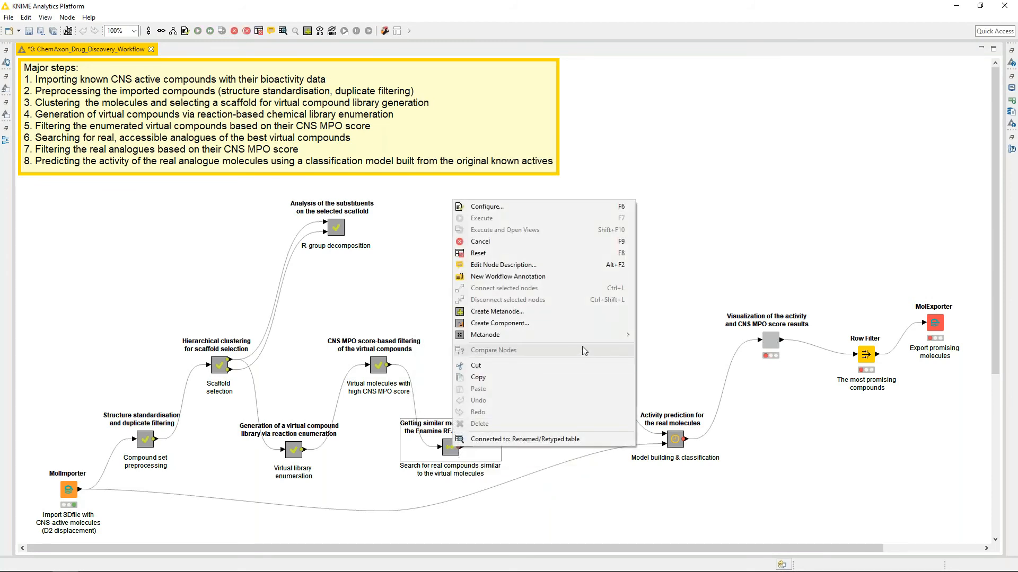
{"action": "mouse_move", "coordinate": [580, 333]}
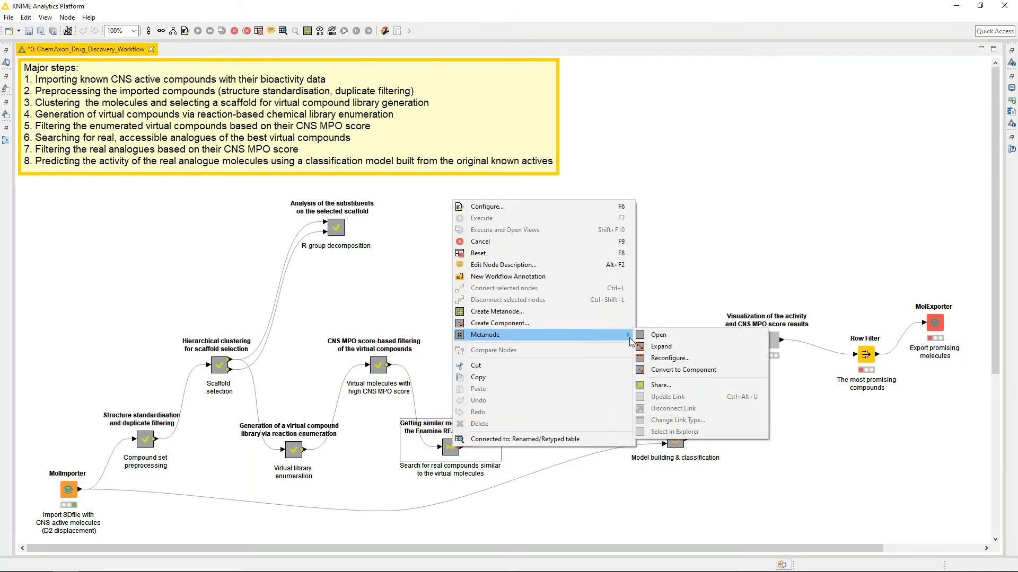
{"action": "left_click", "coordinate": [672, 336]}
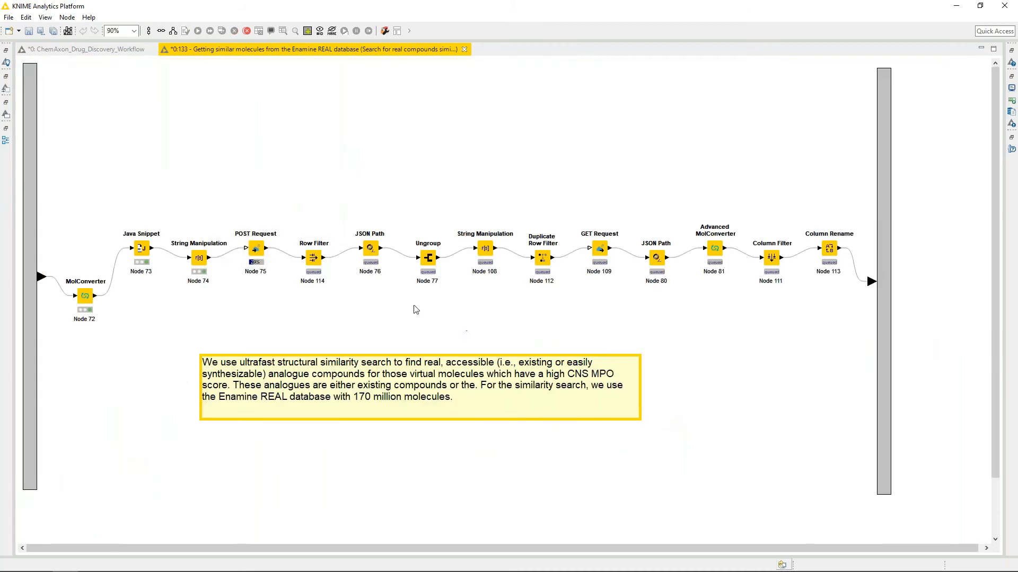
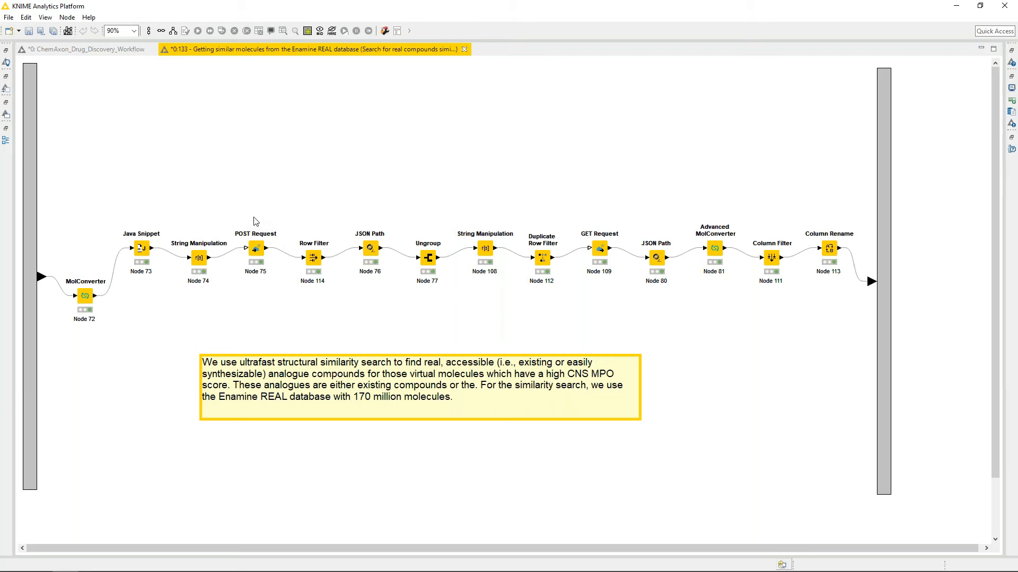
Review the POST Request node's connection settings for the similarity search, closing the configuration without changes
{"action": "right_click", "coordinate": [257, 251]}
{"action": "left_click", "coordinate": [288, 257]}
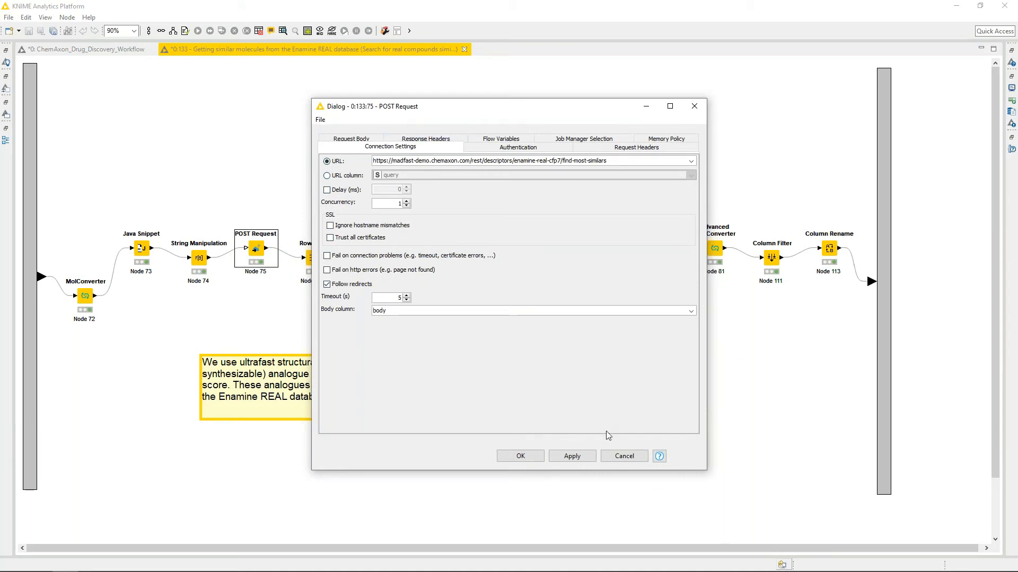
{"action": "left_click", "coordinate": [623, 456]}
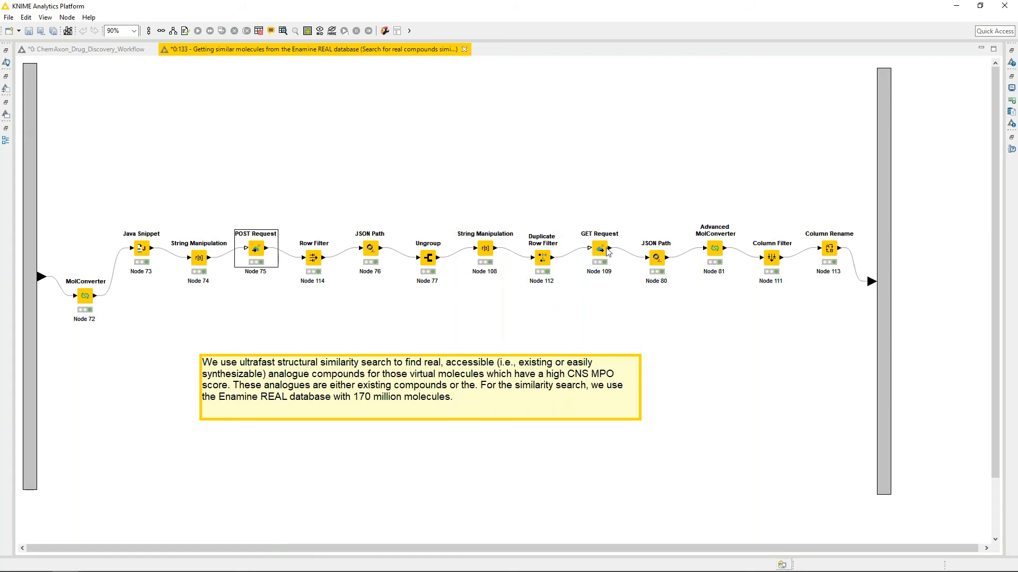
Inspect the Column Rename node's output table with the Real analogue molecule column widened, and close the similarity search metanode
{"action": "mouse_move", "coordinate": [608, 252]}
{"action": "right_click", "coordinate": [828, 248]}
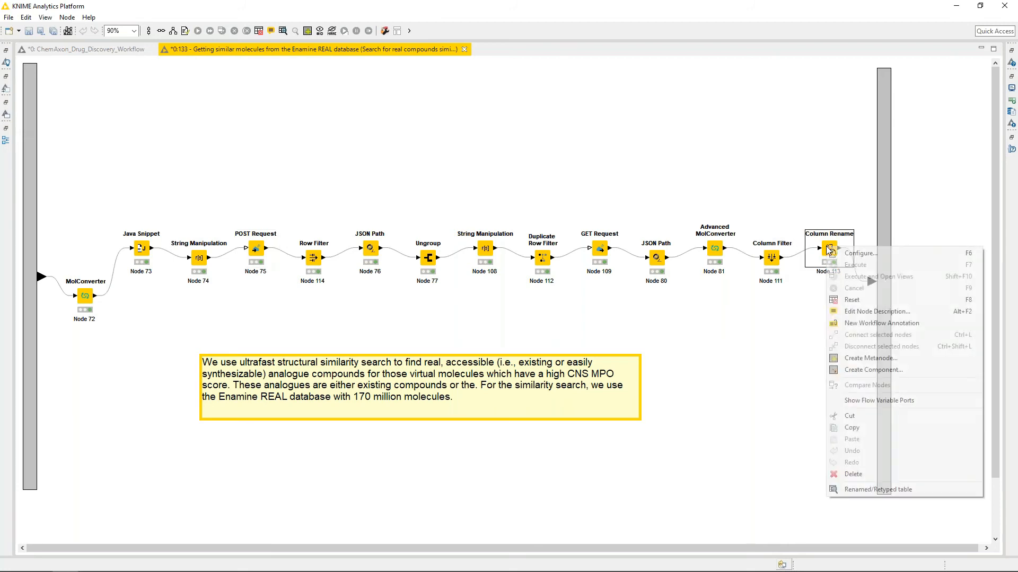
{"action": "left_click", "coordinate": [876, 489]}
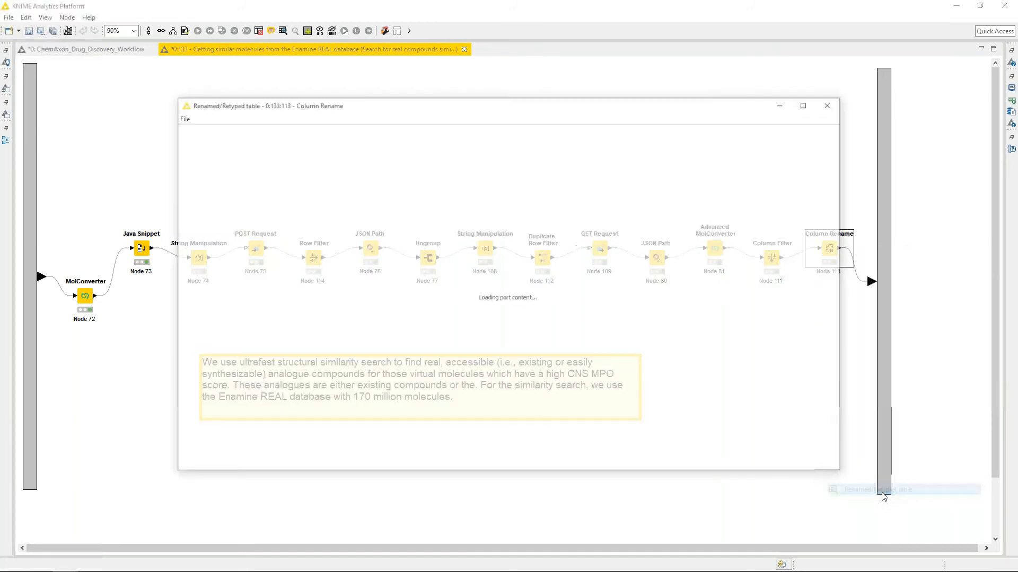
{"action": "left_click_drag", "start_coordinate": [523, 103], "coordinate": [518, 4]}
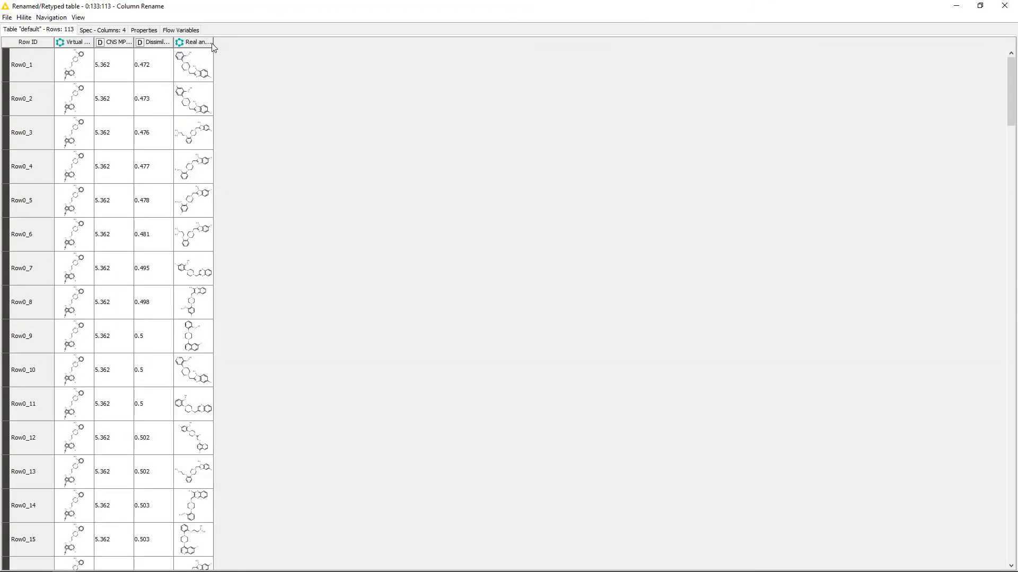
{"action": "left_click_drag", "start_coordinate": [214, 43], "coordinate": [318, 47]}
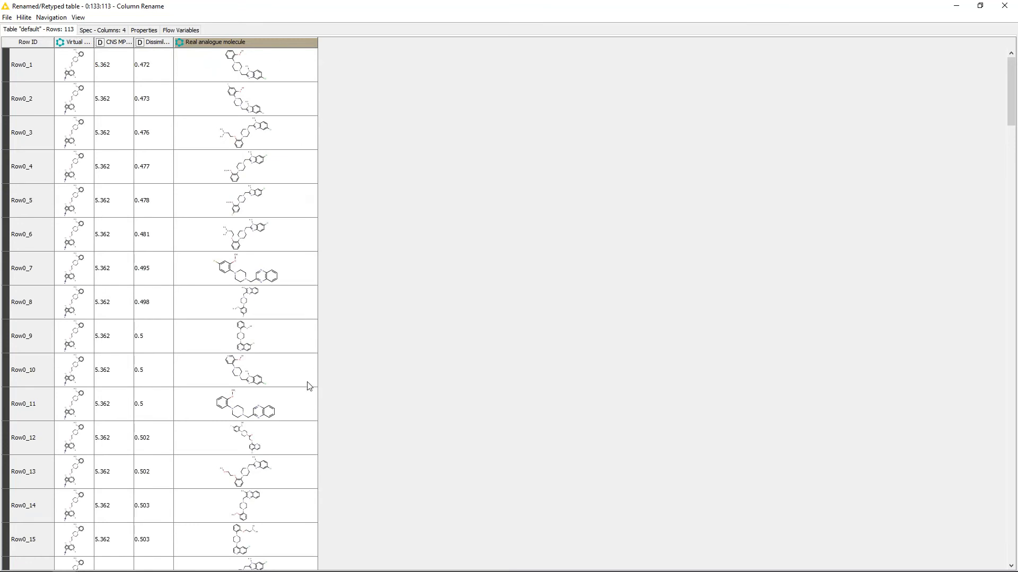
{"action": "left_click", "coordinate": [1006, 7]}
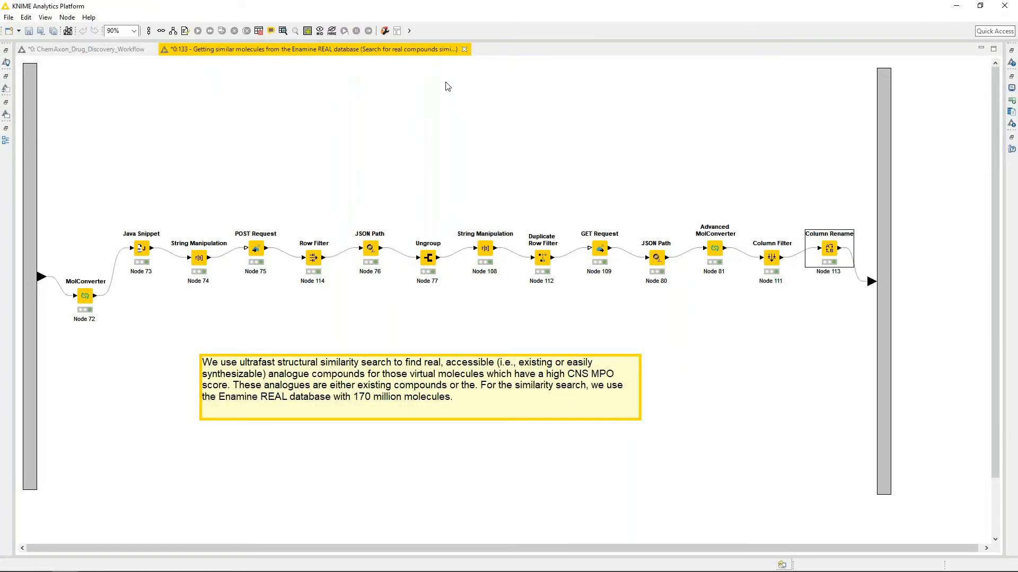
{"action": "left_click", "coordinate": [464, 49]}
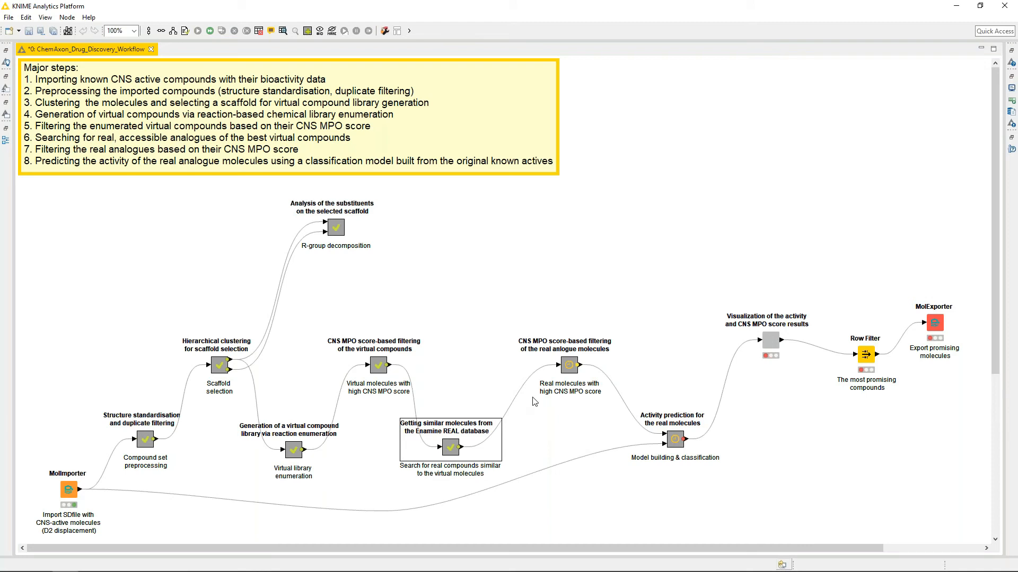
Execute the metanode for CNS MPO score-based filtering of the real analogue molecules
{"action": "left_click", "coordinate": [574, 373]}
{"action": "right_click", "coordinate": [574, 372]}
{"action": "left_click", "coordinate": [640, 144]}
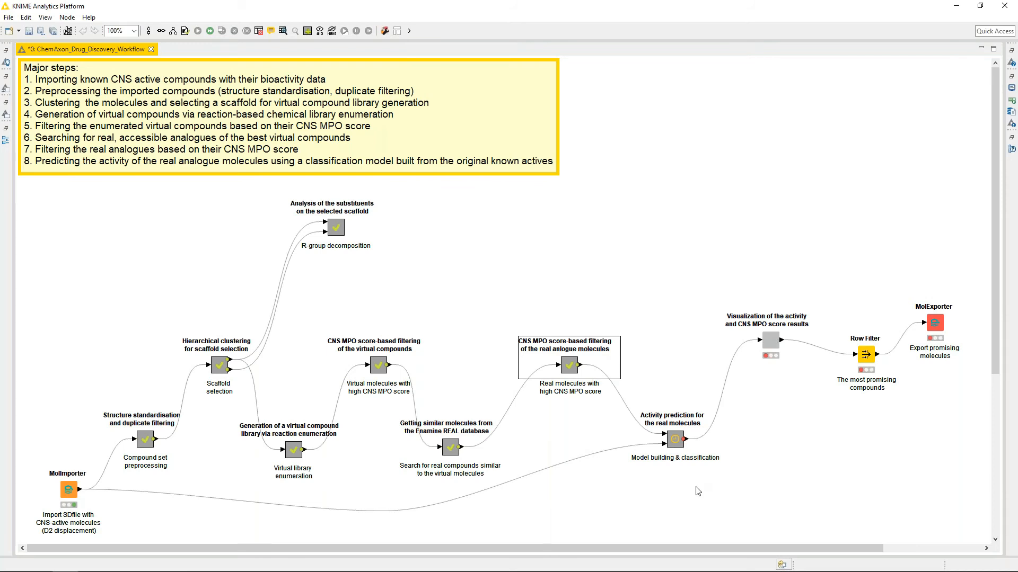
Open the metanode for activity prediction of the real molecules to show its inner nodes
{"action": "right_click", "coordinate": [675, 450]}
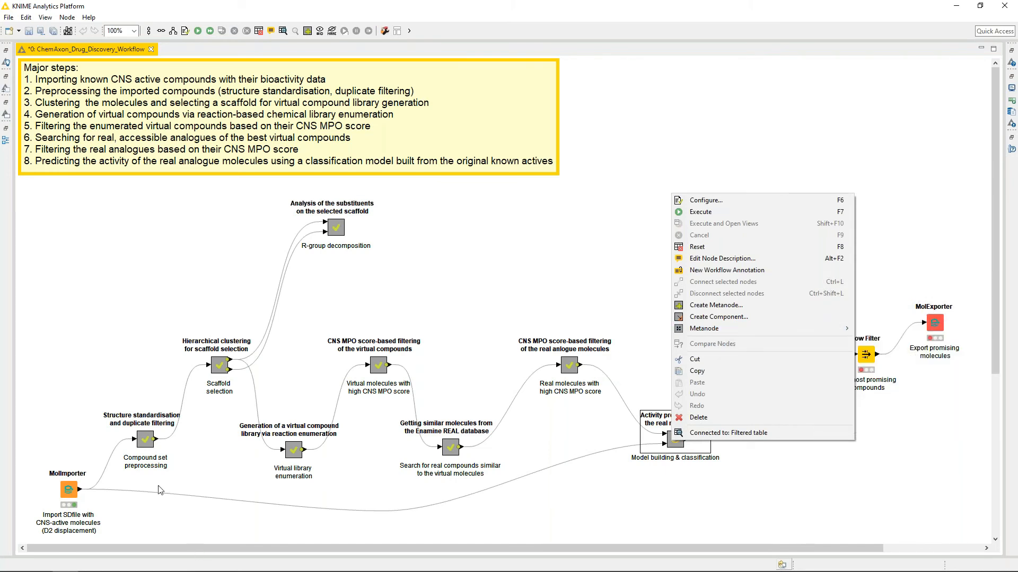
{"action": "left_click", "coordinate": [533, 505]}
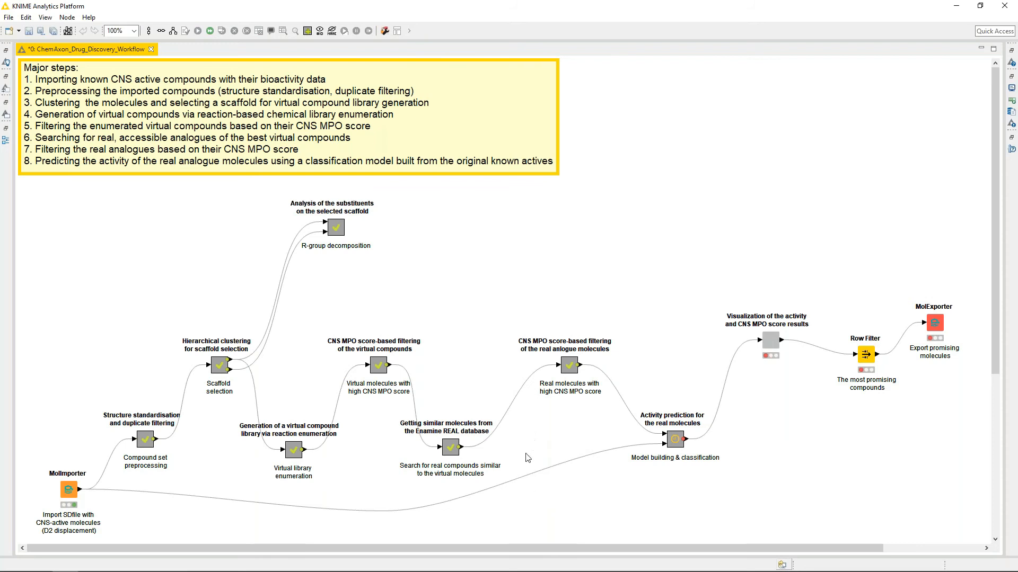
{"action": "left_click", "coordinate": [671, 438]}
{"action": "right_click", "coordinate": [672, 439]}
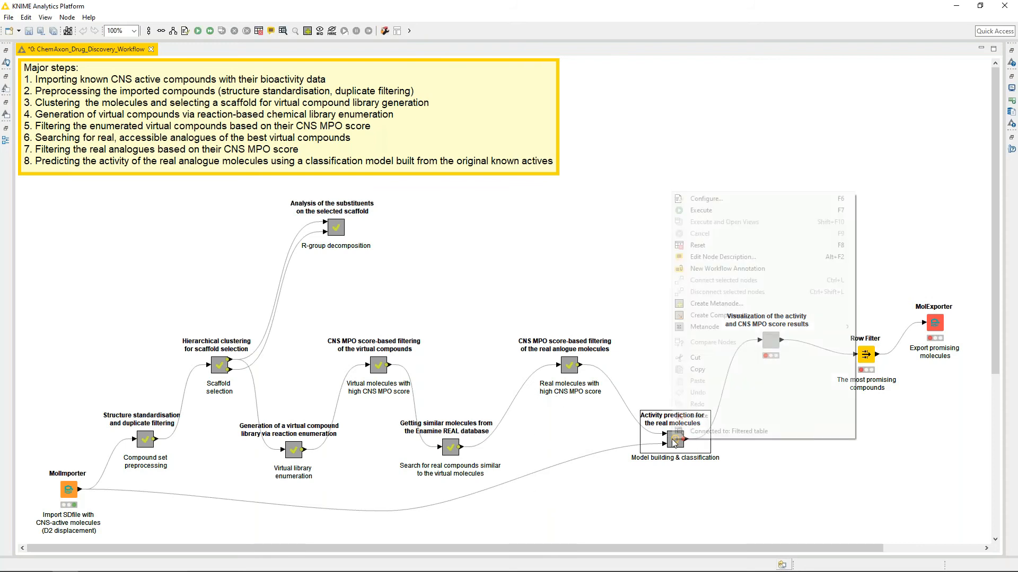
{"action": "mouse_move", "coordinate": [730, 327]}
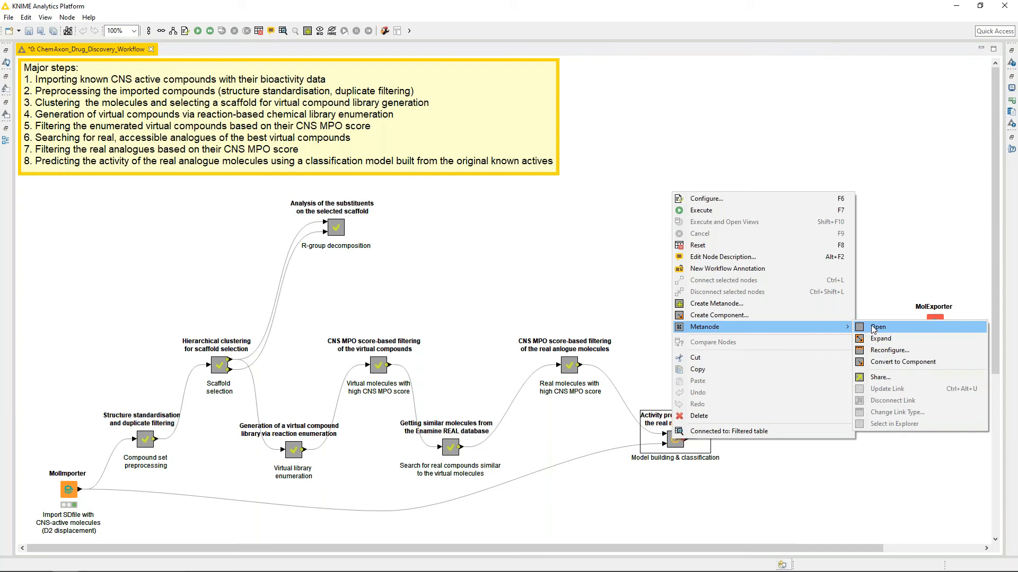
{"action": "left_click", "coordinate": [873, 327]}
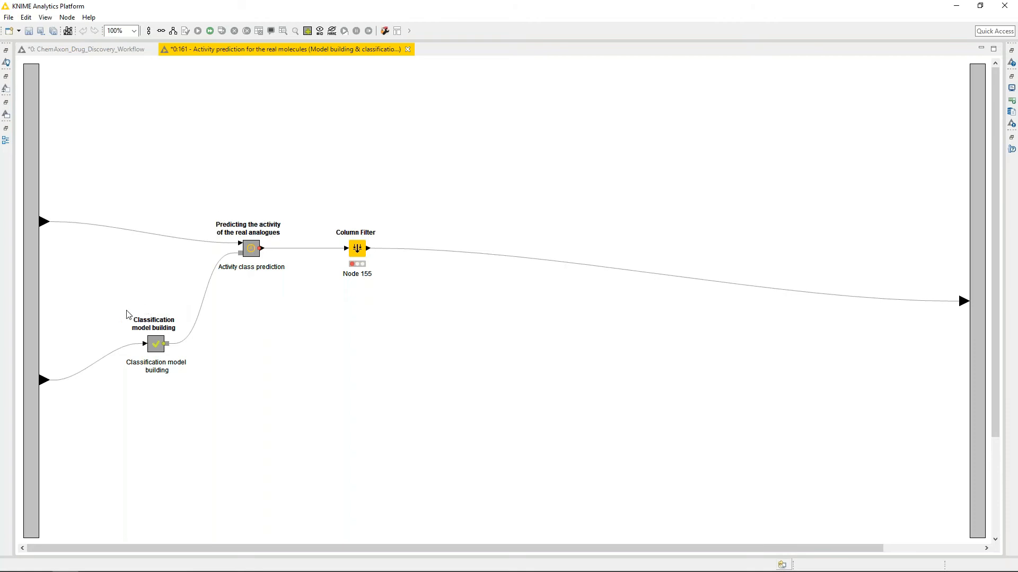
Open the classification model building metanode and view the Histogram node's distribution of bioactivity values, closing the view when done
{"action": "right_click", "coordinate": [155, 350]}
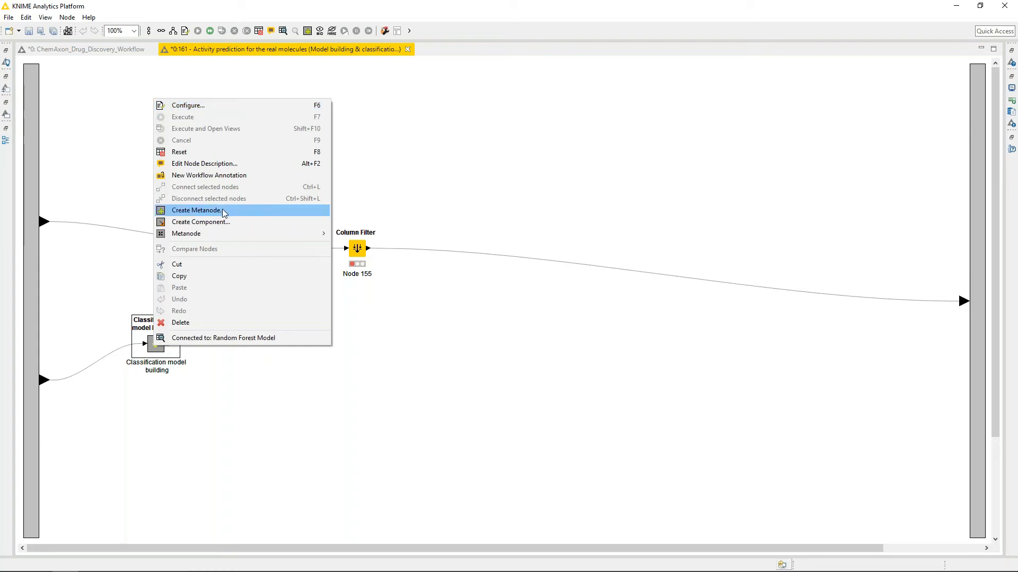
{"action": "mouse_move", "coordinate": [224, 233]}
{"action": "left_click", "coordinate": [354, 233]}
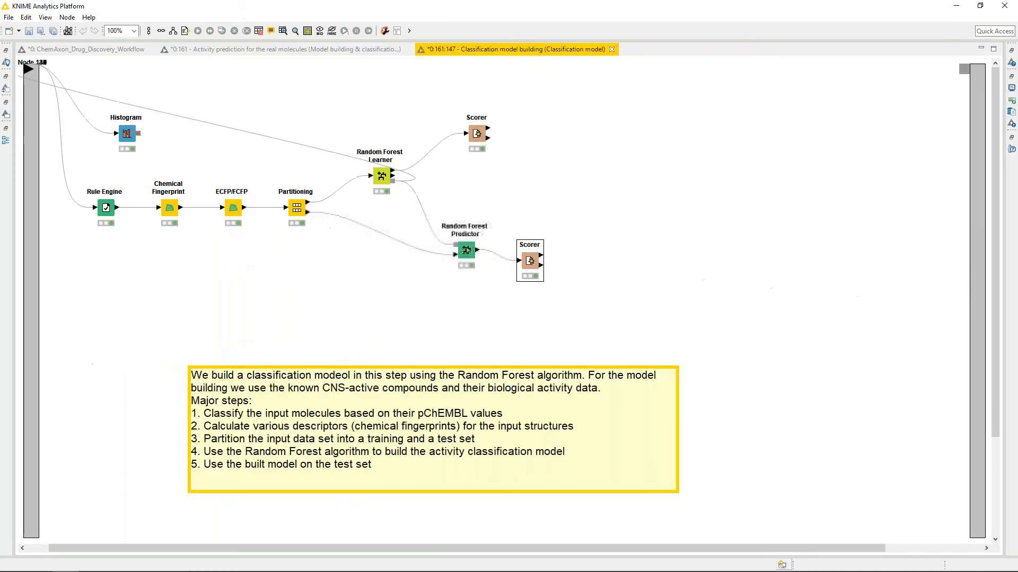
{"action": "right_click", "coordinate": [127, 134]}
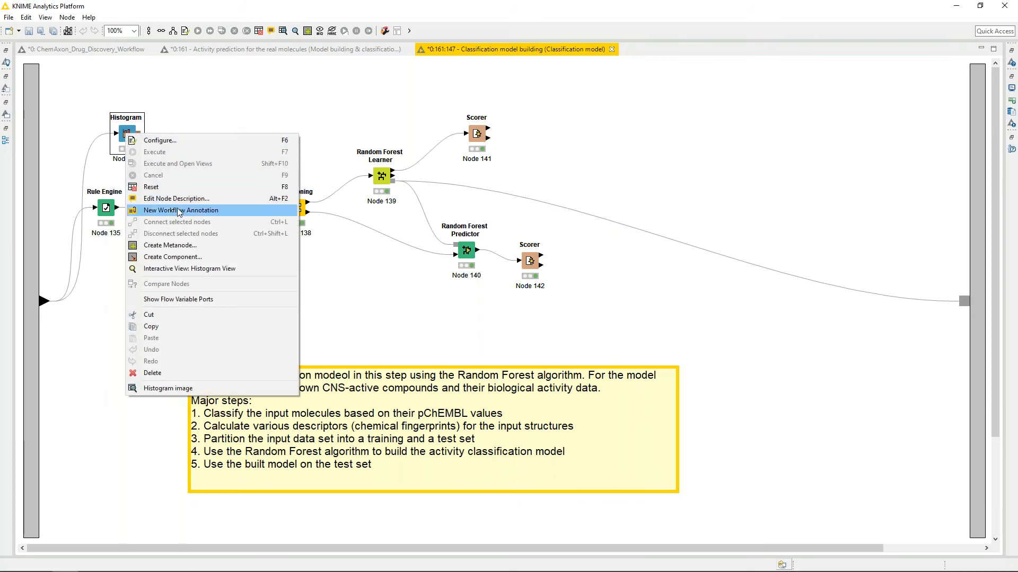
{"action": "left_click", "coordinate": [188, 267]}
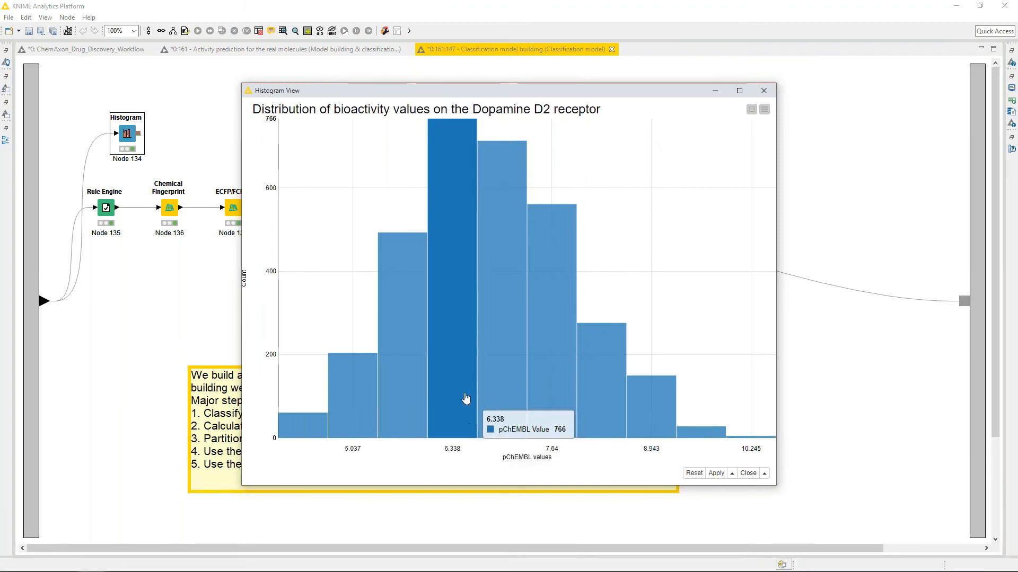
{"action": "left_click", "coordinate": [763, 91]}
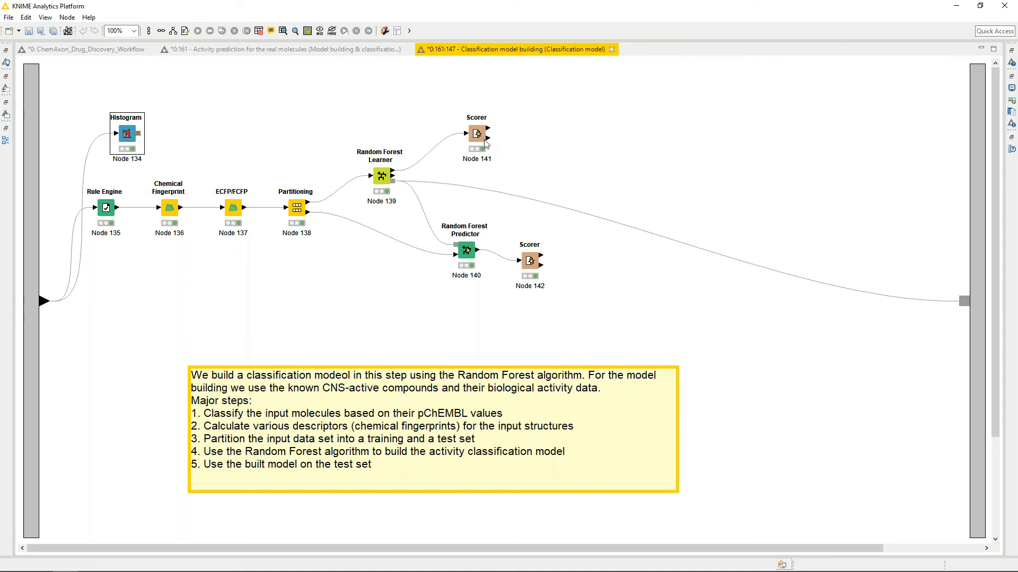
Examine the confusion matrix of the Scorer node after the Random Forest Predictor, enlarging its Non-active column and both rows for readability
{"action": "mouse_move", "coordinate": [485, 142]}
{"action": "right_click", "coordinate": [535, 269]}
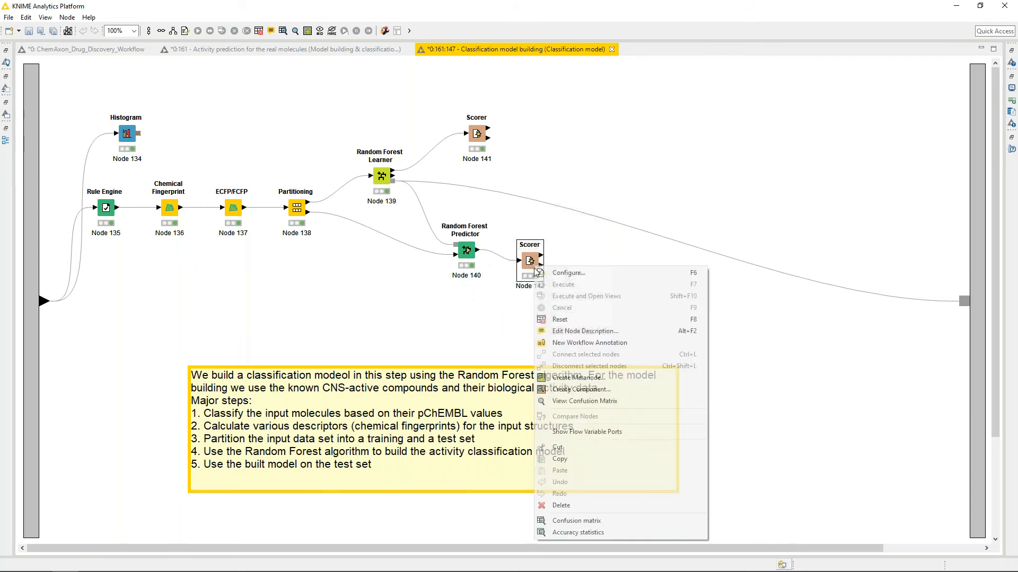
{"action": "left_click", "coordinate": [645, 520]}
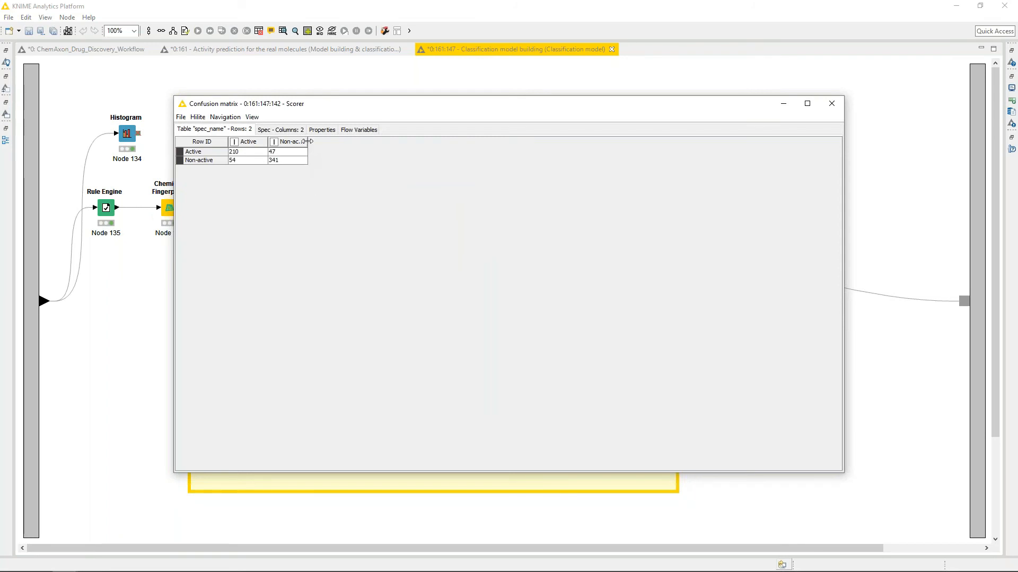
{"action": "left_click_drag", "start_coordinate": [308, 141], "coordinate": [364, 141]}
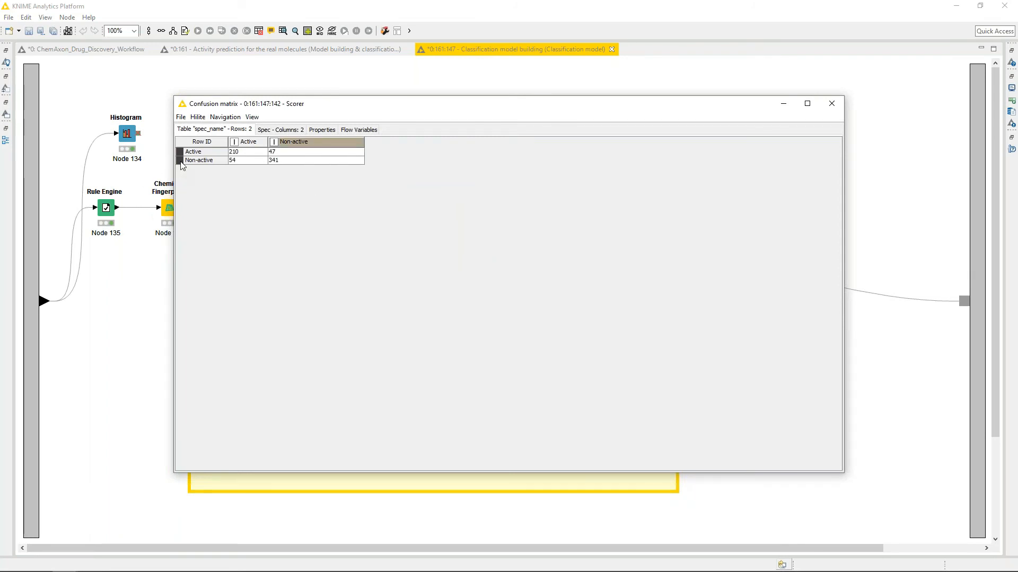
{"action": "left_click_drag", "start_coordinate": [179, 164], "coordinate": [177, 198]}
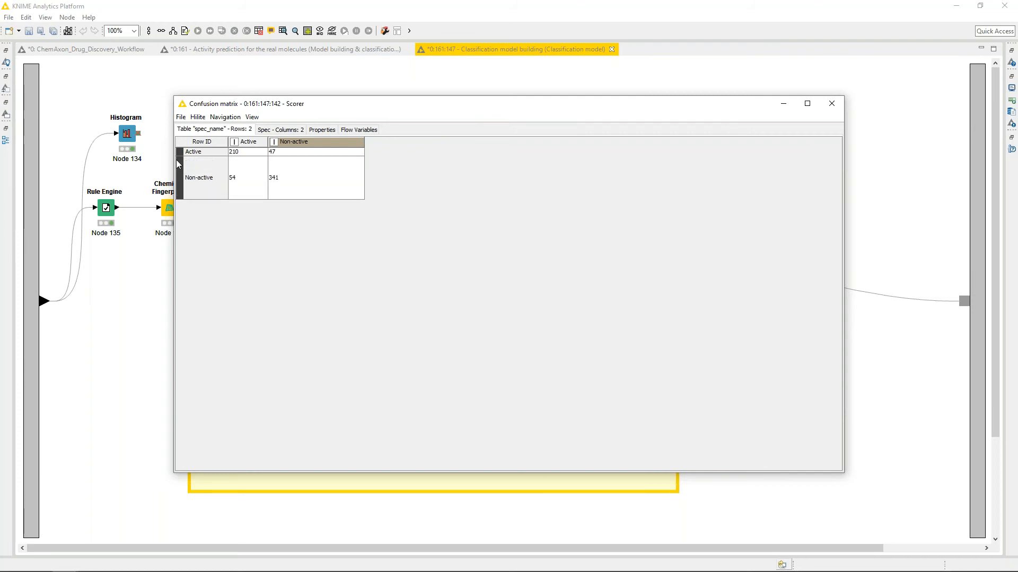
{"action": "left_click_drag", "start_coordinate": [179, 155], "coordinate": [179, 173]}
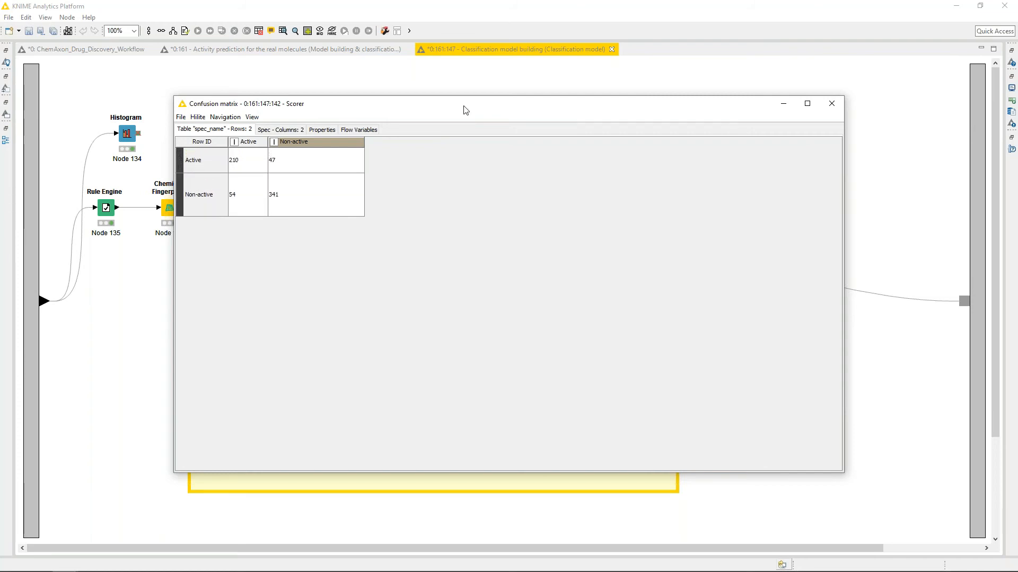
{"action": "left_click", "coordinate": [830, 104]}
Review the same Scorer node's accuracy statistics, and close the classification model building metanode
{"action": "right_click", "coordinate": [532, 269]}
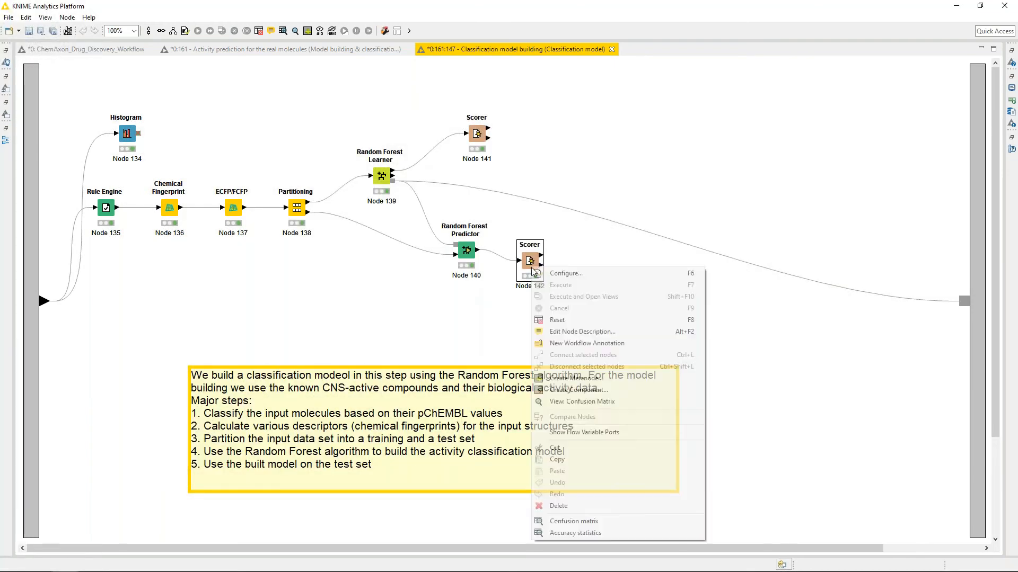
{"action": "left_click", "coordinate": [569, 535]}
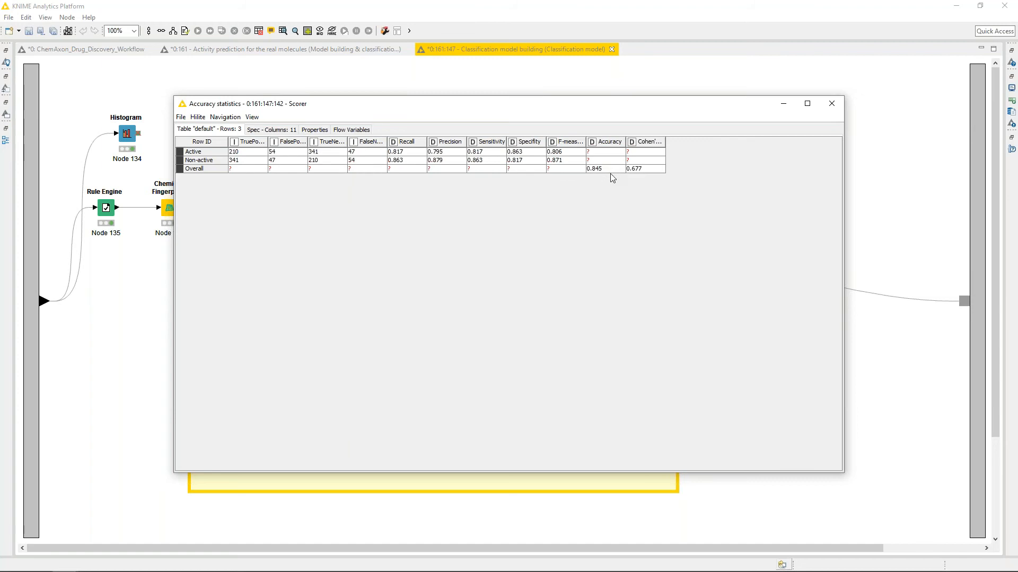
{"action": "left_click", "coordinate": [835, 105]}
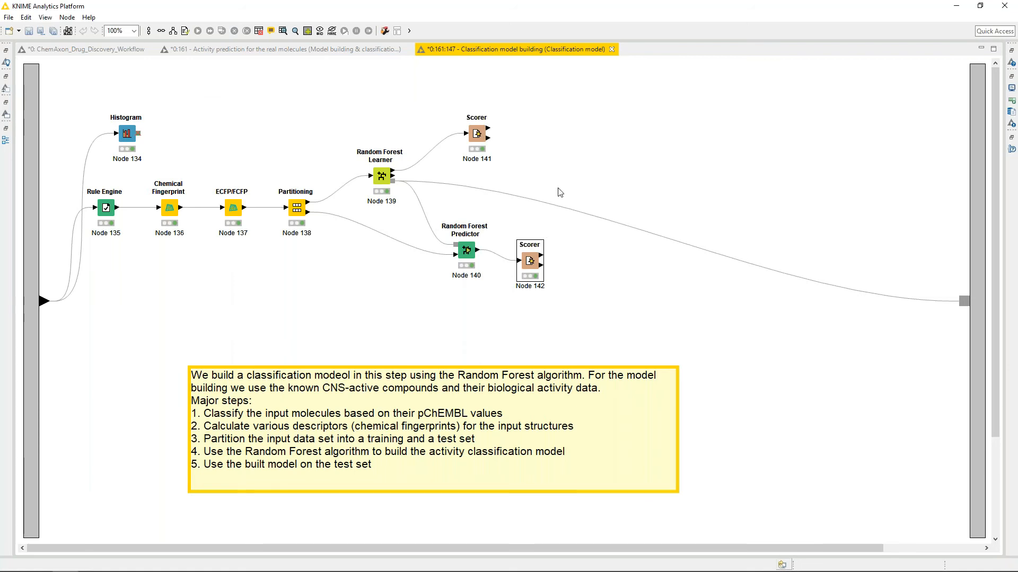
{"action": "left_click", "coordinate": [612, 49]}
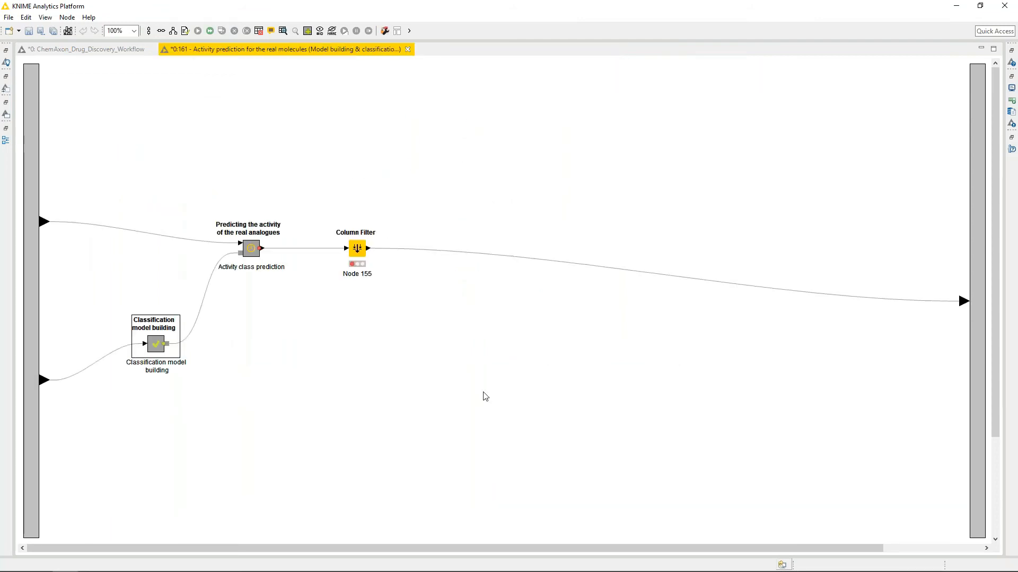
Execute the metanode predicting the activity of the real analogues, and review its inner nodes before closing it
{"action": "left_click", "coordinate": [255, 250]}
{"action": "right_click", "coordinate": [255, 250]}
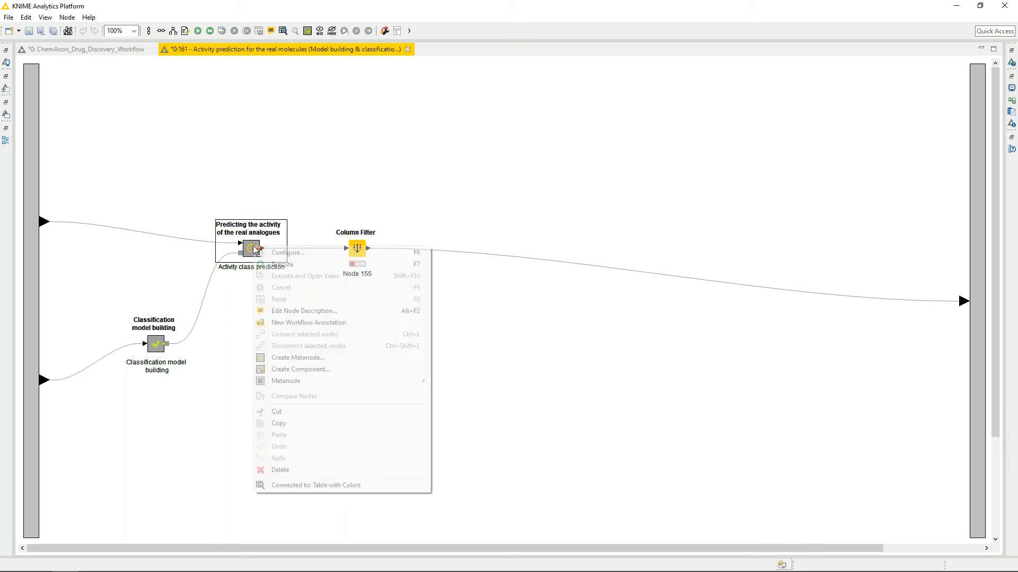
{"action": "left_click", "coordinate": [301, 265]}
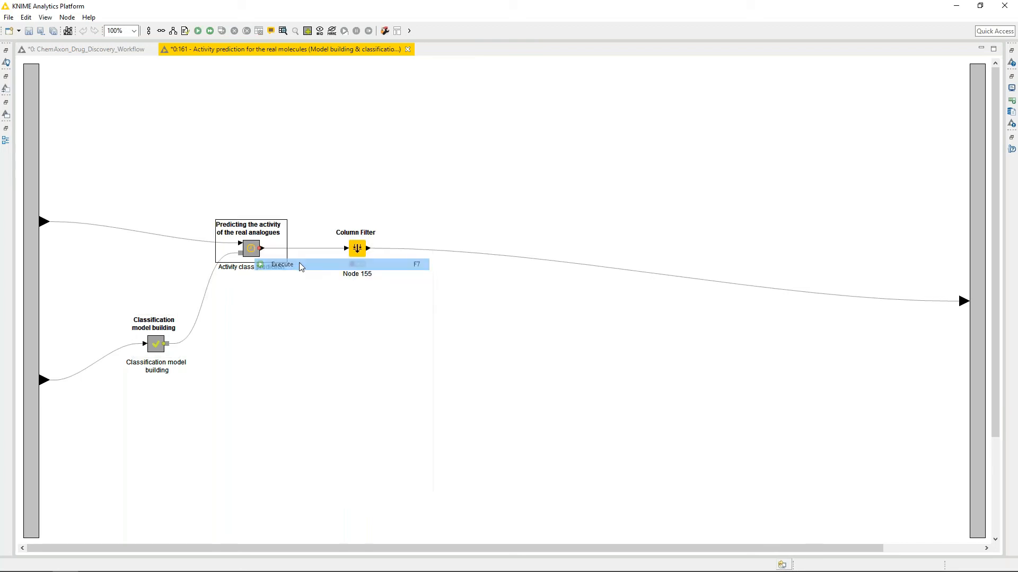
{"action": "right_click", "coordinate": [251, 257]}
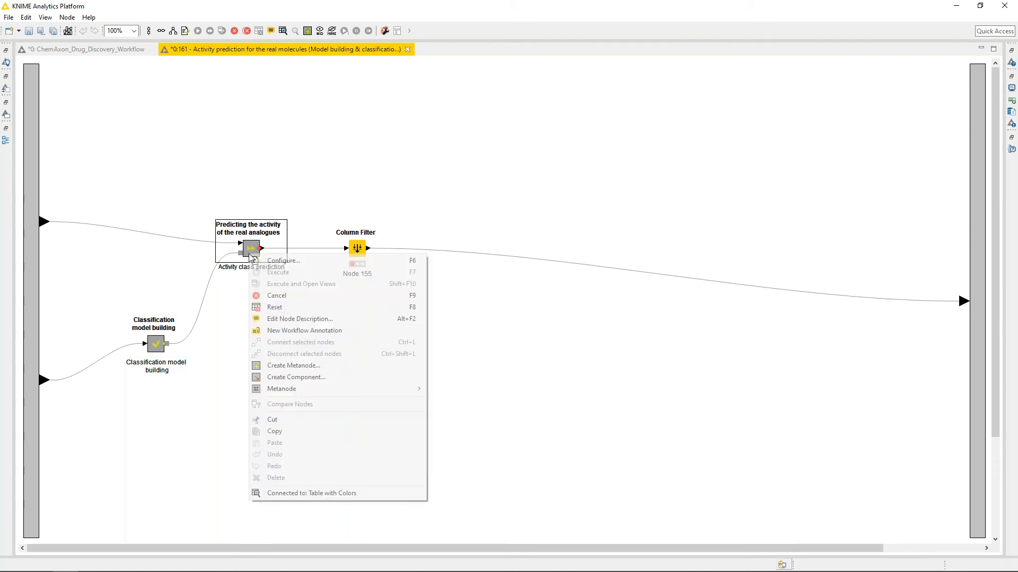
{"action": "mouse_move", "coordinate": [336, 388]}
{"action": "left_click", "coordinate": [449, 389]}
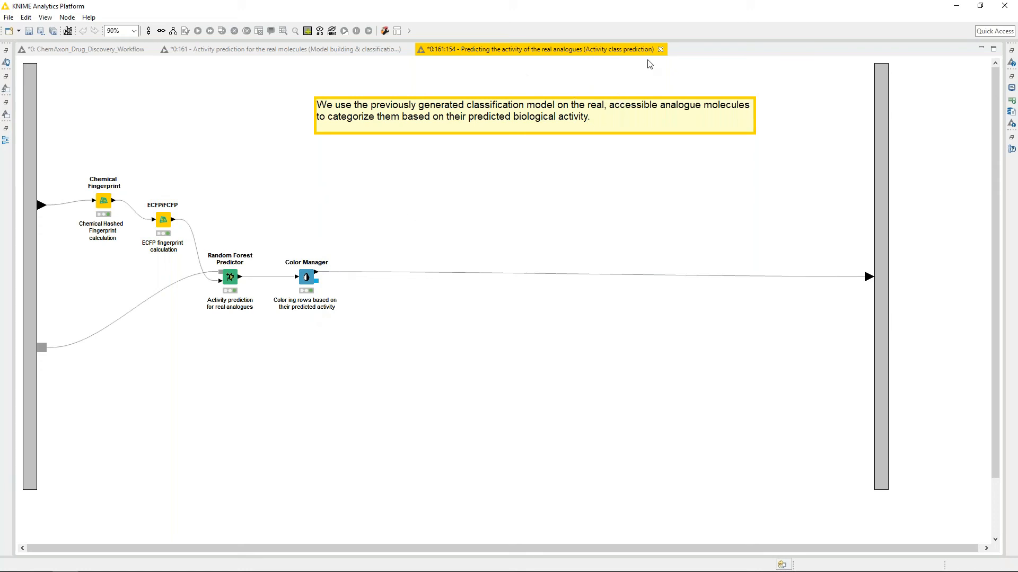
{"action": "left_click", "coordinate": [661, 50]}
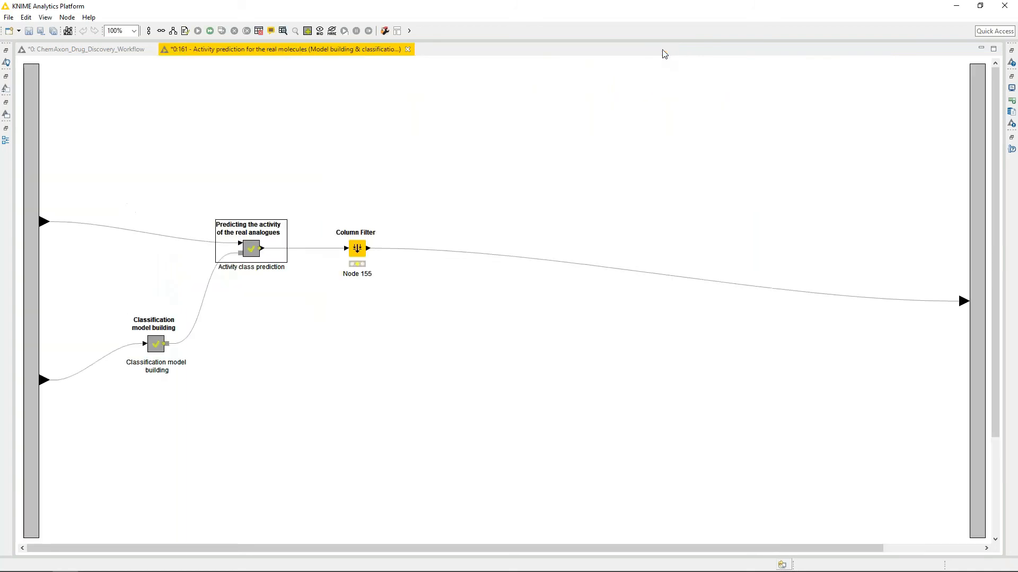
Execute the Column Filter node after the activity class prediction, and close the activity prediction metanode to return to the main workflow
{"action": "left_click", "coordinate": [365, 243]}
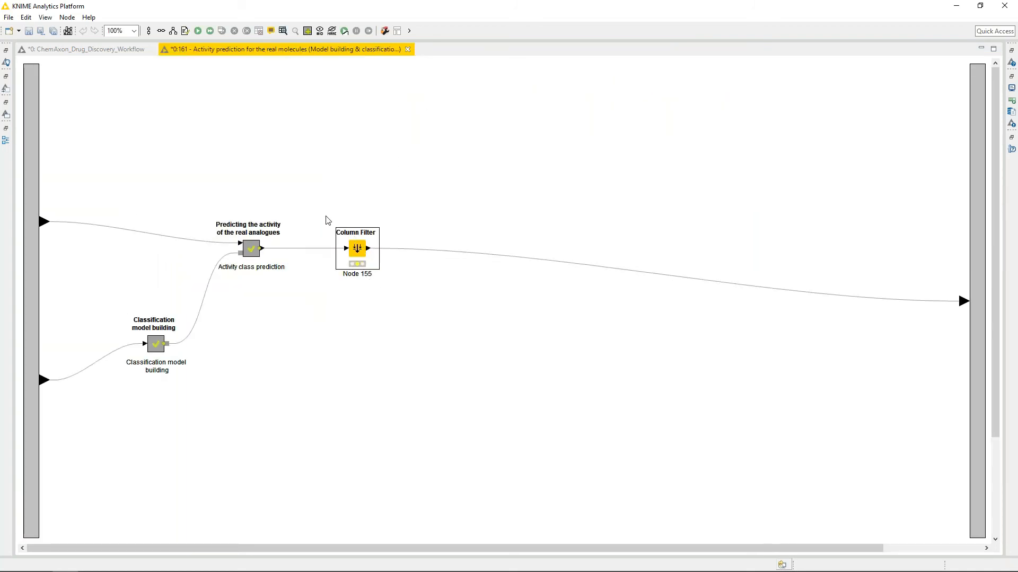
{"action": "right_click", "coordinate": [362, 248]}
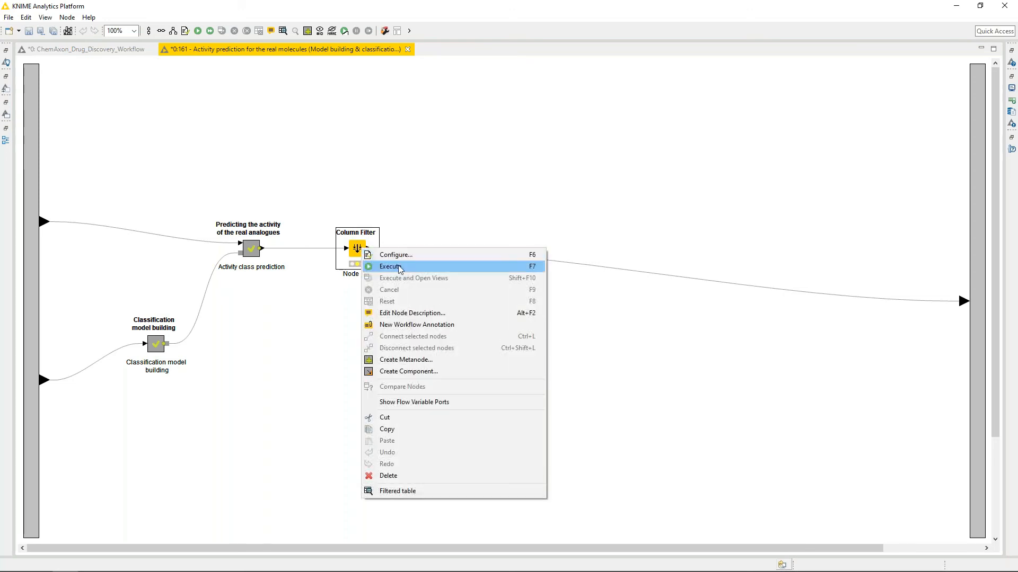
{"action": "left_click", "coordinate": [398, 266]}
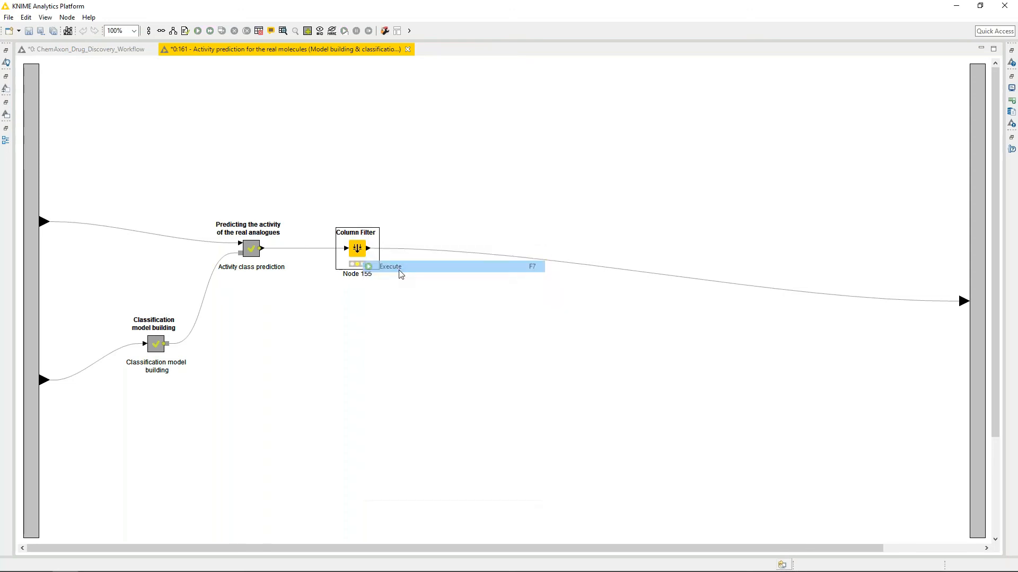
{"action": "left_click", "coordinate": [408, 50]}
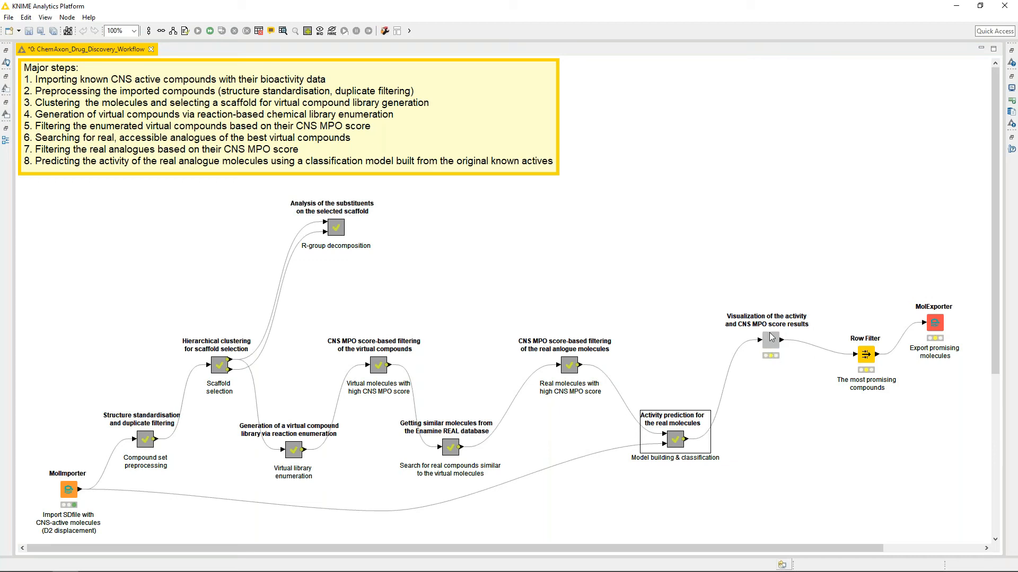
Execute the component visualizing activity and CNS MPO score results, and open its interactive view enlarged to the full screen
{"action": "right_click", "coordinate": [771, 350]}
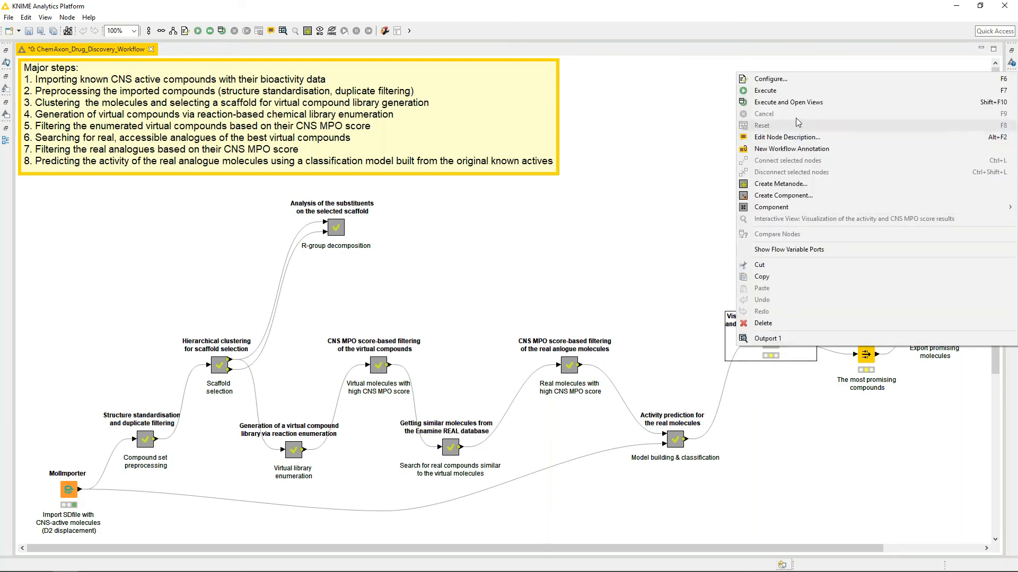
{"action": "left_click", "coordinate": [799, 103]}
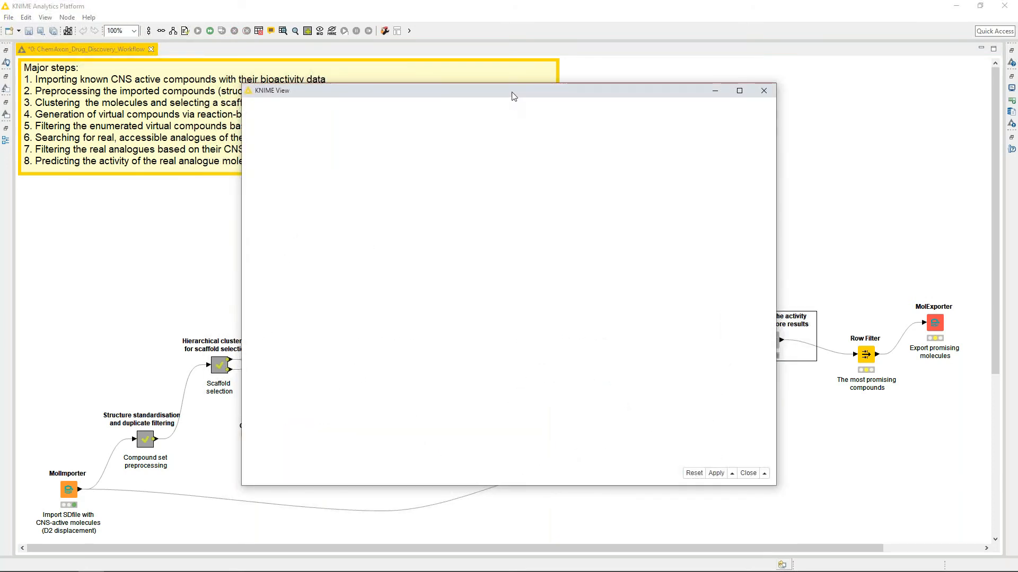
{"action": "left_click_drag", "start_coordinate": [512, 96], "coordinate": [510, 1]}
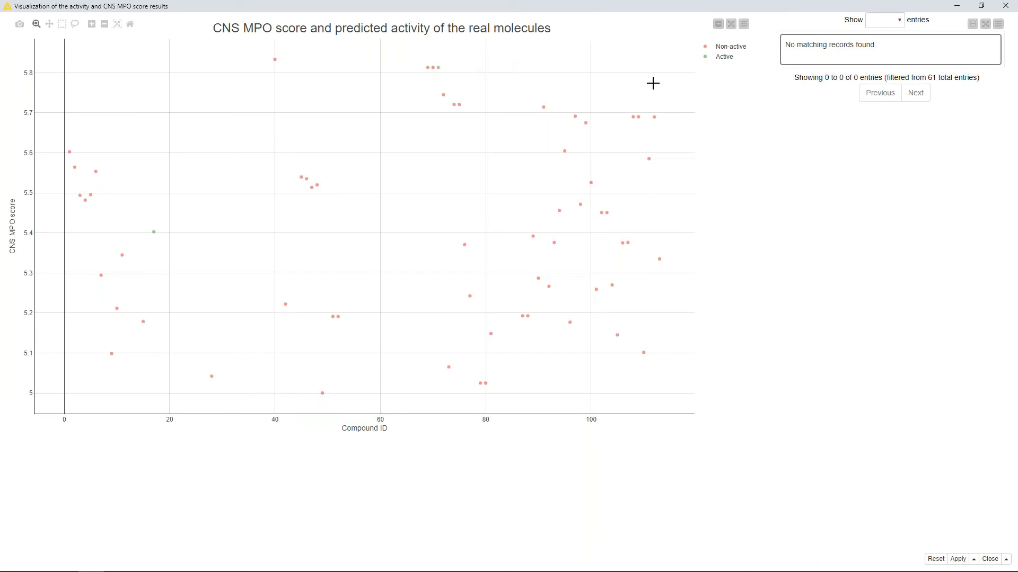
Hide the Non-active compounds in the scatter plot, box-select the active compound with the higher CNS MPO score, and close the view applying the selection
{"action": "left_click", "coordinate": [739, 51]}
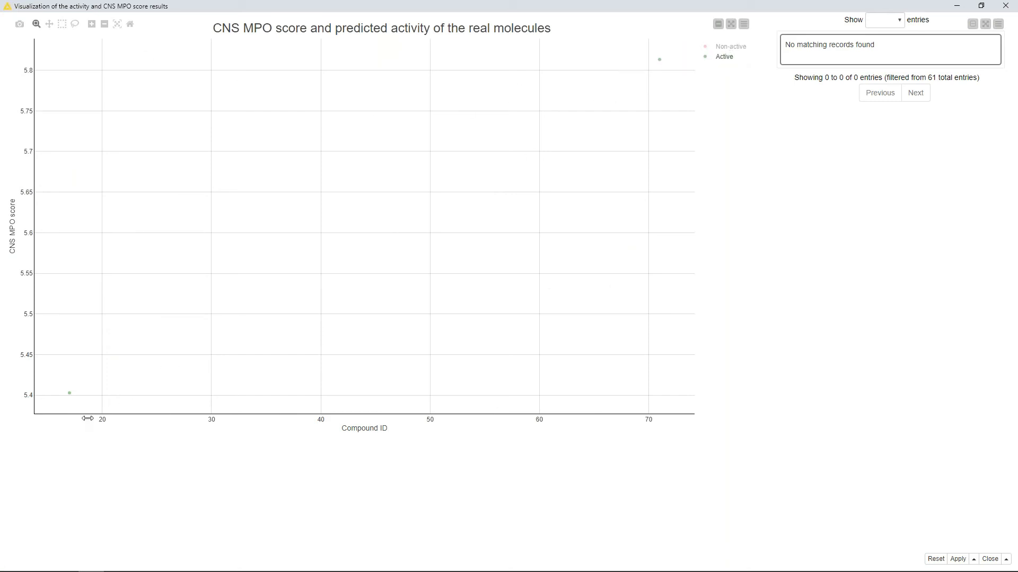
{"action": "mouse_move", "coordinate": [74, 405]}
{"action": "left_click", "coordinate": [62, 25]}
{"action": "left_click_drag", "start_coordinate": [38, 41], "coordinate": [678, 310]}
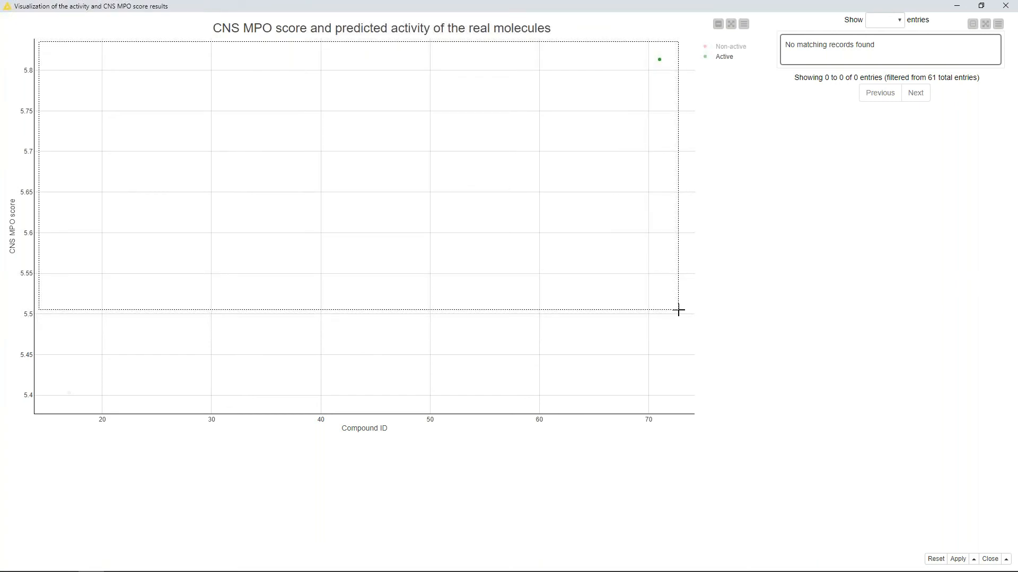
{"action": "left_click_drag", "start_coordinate": [679, 310], "coordinate": [686, 310]}
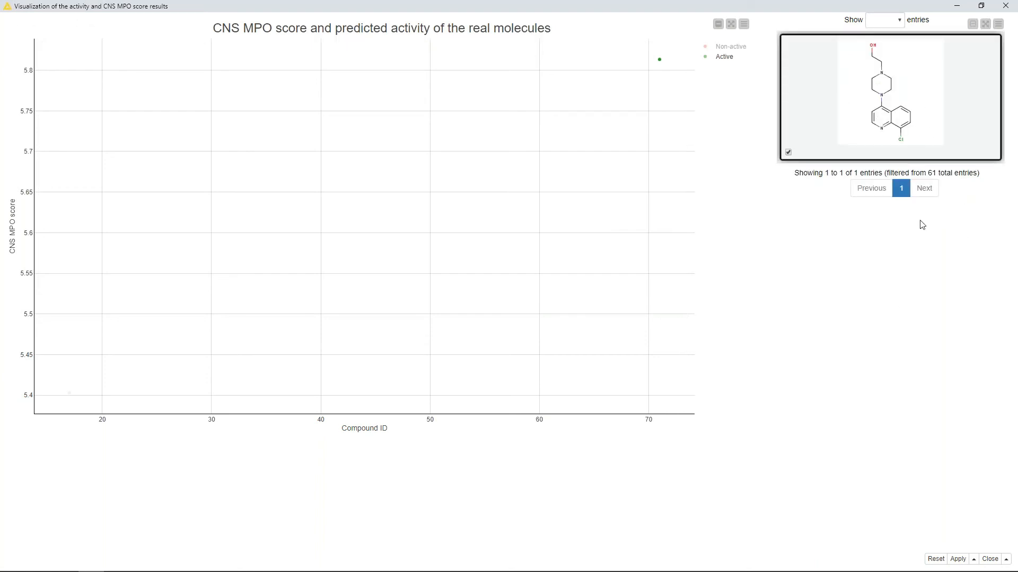
{"action": "left_click", "coordinate": [1006, 560]}
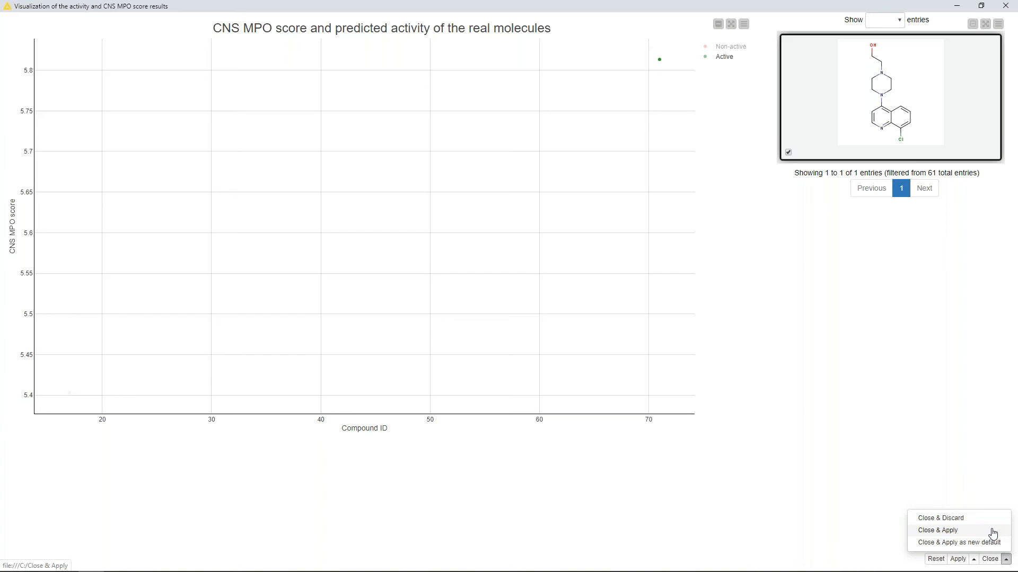
{"action": "left_click", "coordinate": [971, 535]}
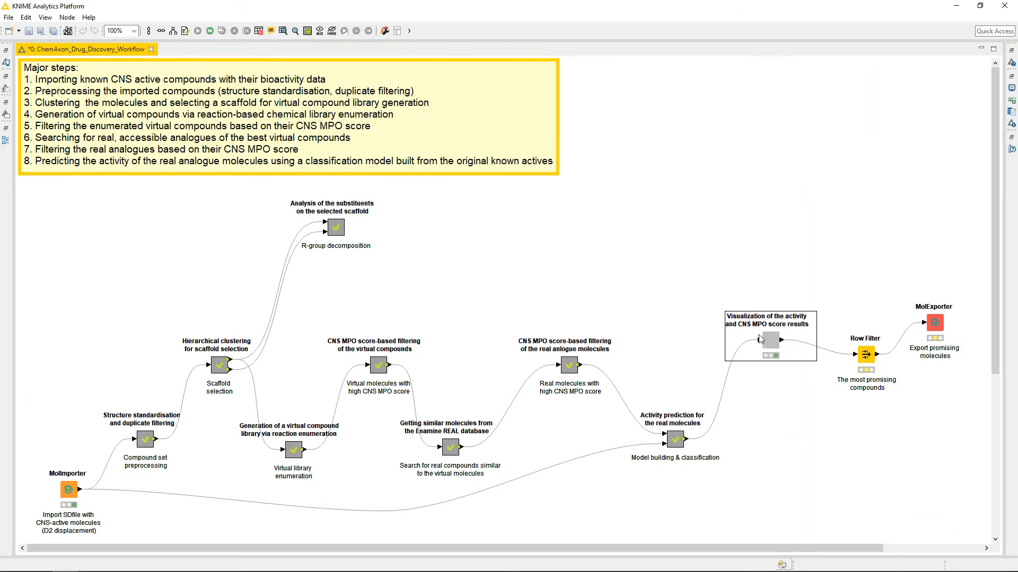
Examine the output table of the visualization component down to the selected active compound, and close the table
{"action": "right_click", "coordinate": [778, 340]}
{"action": "left_click", "coordinate": [853, 386]}
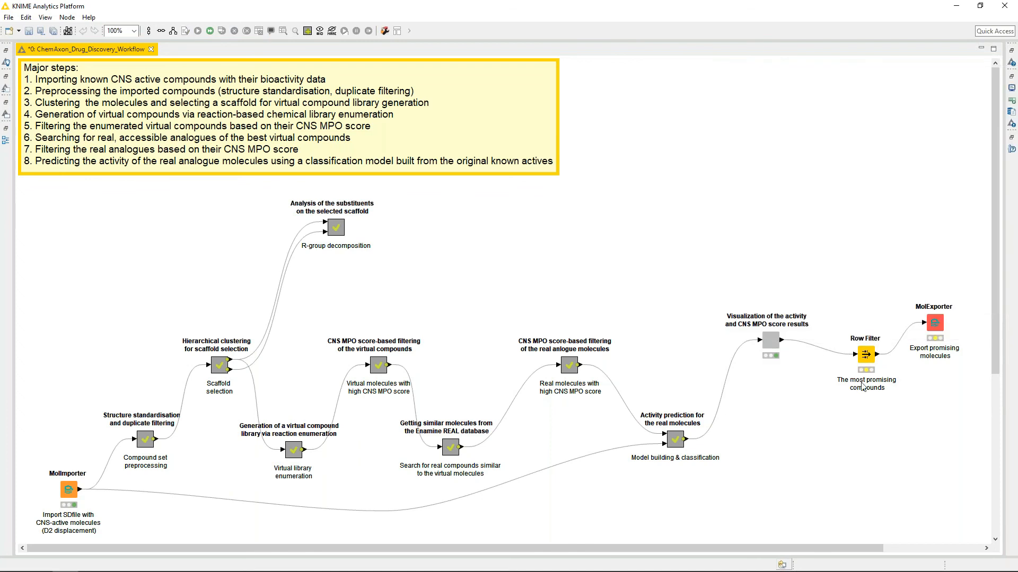
{"action": "right_click", "coordinate": [765, 344]}
{"action": "left_click", "coordinate": [799, 335]}
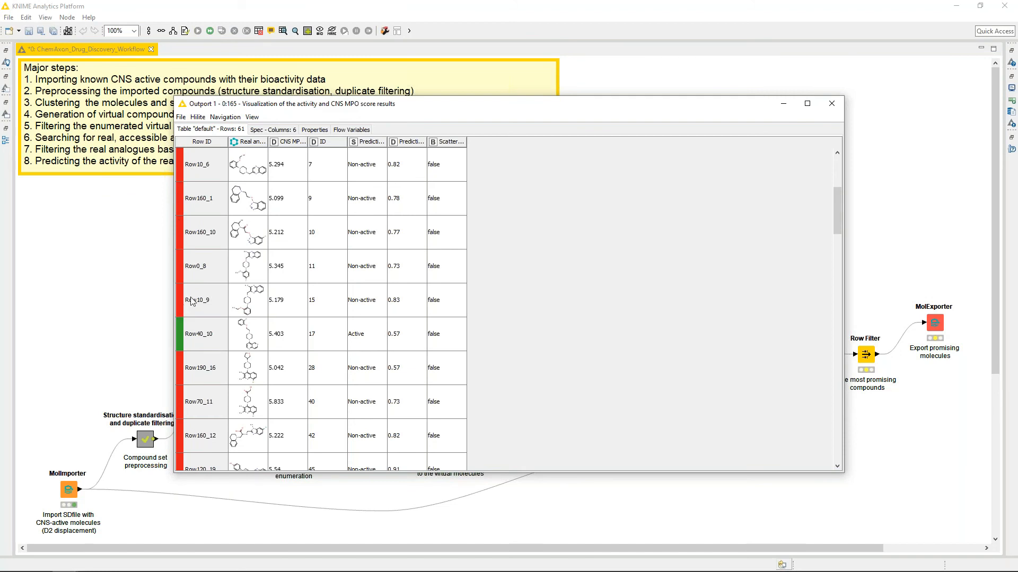
{"action": "scroll", "coordinate": [192, 301], "scroll_direction": "down", "scroll_amount": 3}
{"action": "scroll", "coordinate": [192, 301], "scroll_direction": "down", "scroll_amount": 6}
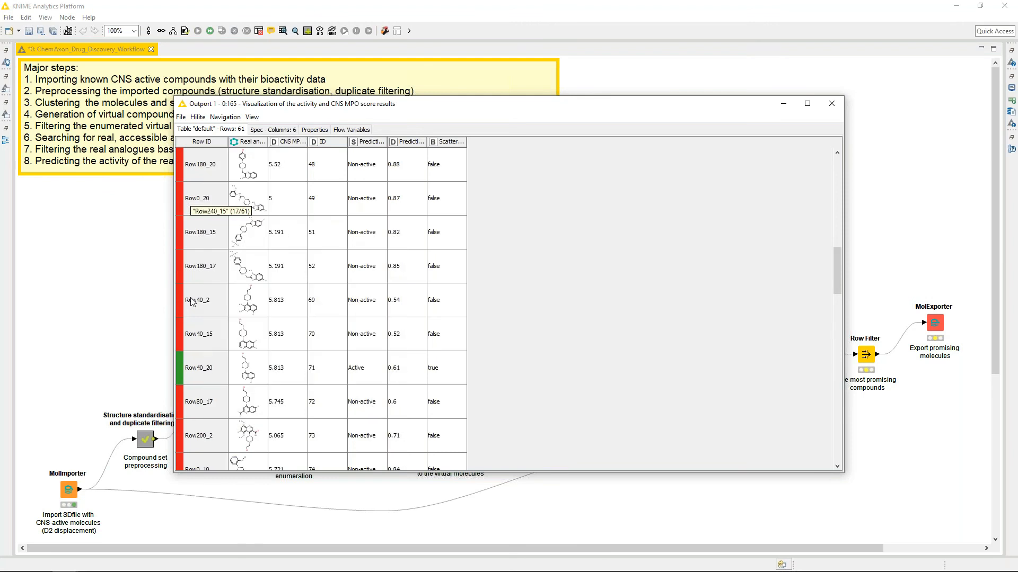
{"action": "left_click", "coordinate": [836, 105]}
Execute the Row Filter node for the most promising compounds, and review its filtered table before closing it
{"action": "left_click", "coordinate": [866, 354]}
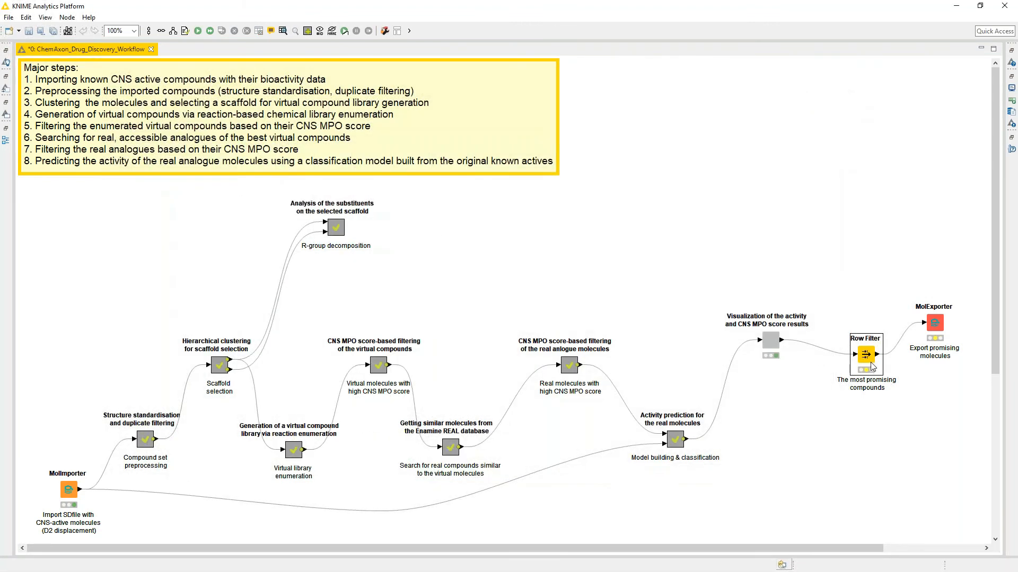
{"action": "right_click", "coordinate": [865, 354]}
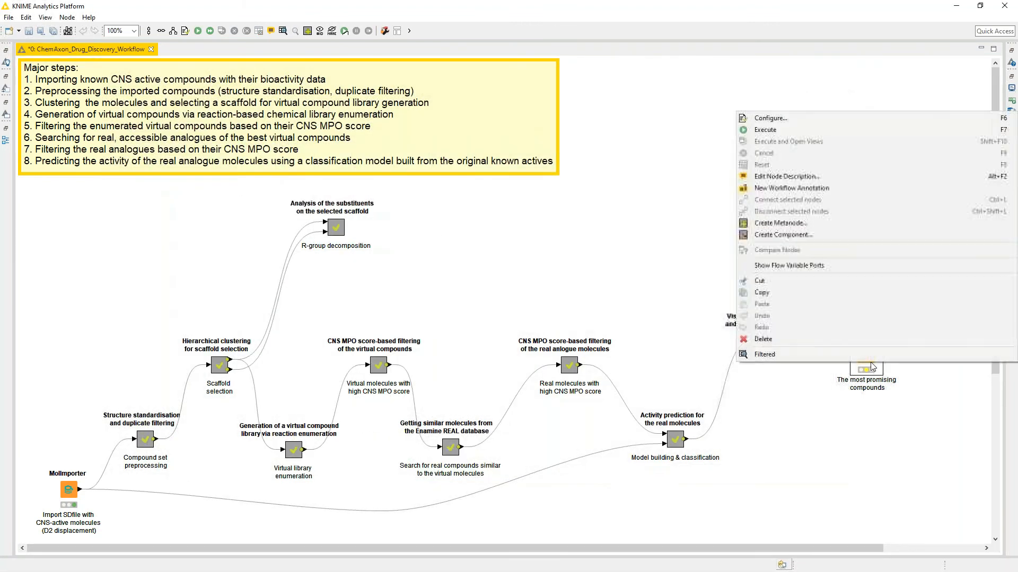
{"action": "left_click", "coordinate": [828, 129]}
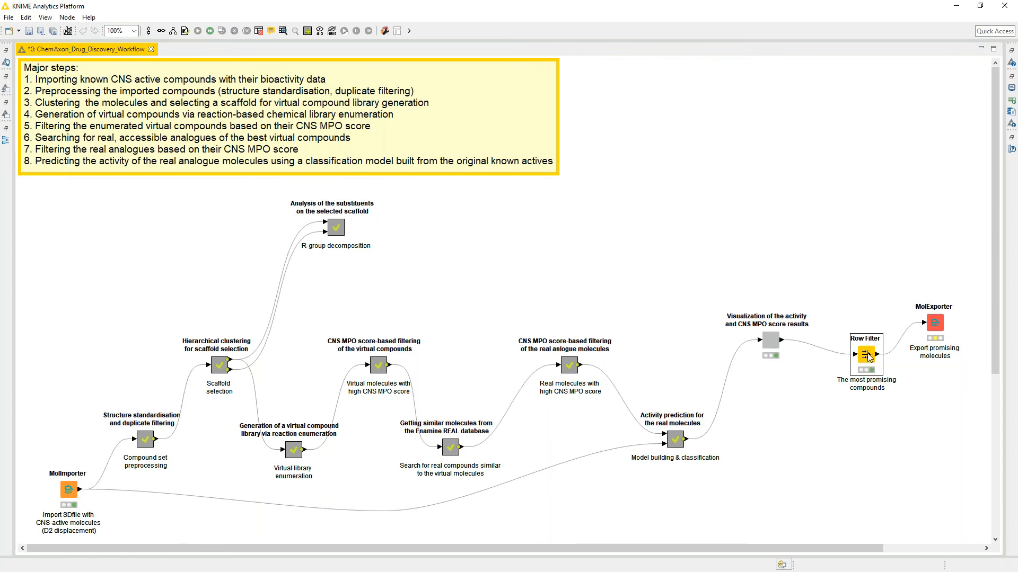
{"action": "right_click", "coordinate": [867, 356]}
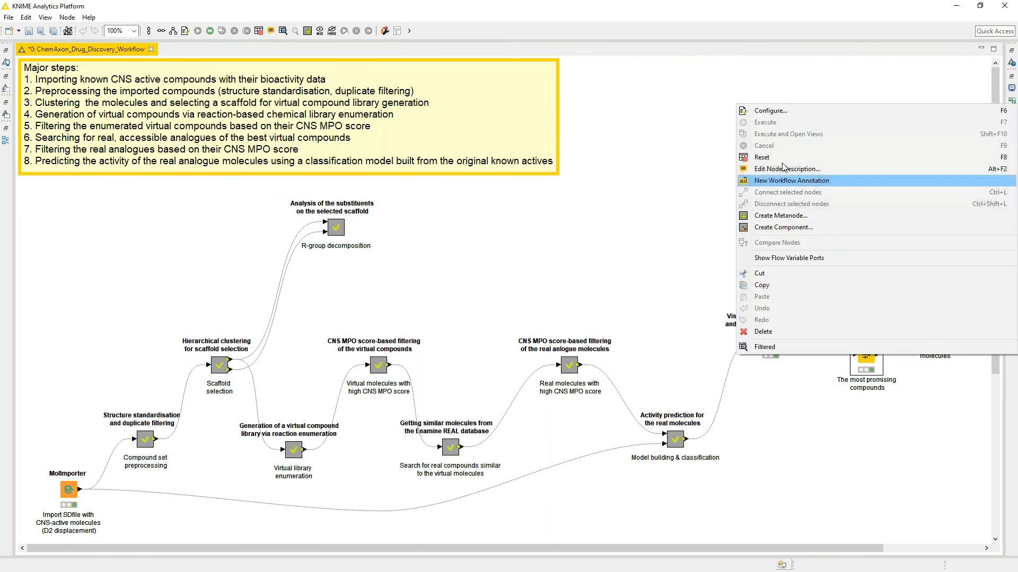
{"action": "left_click", "coordinate": [806, 347]}
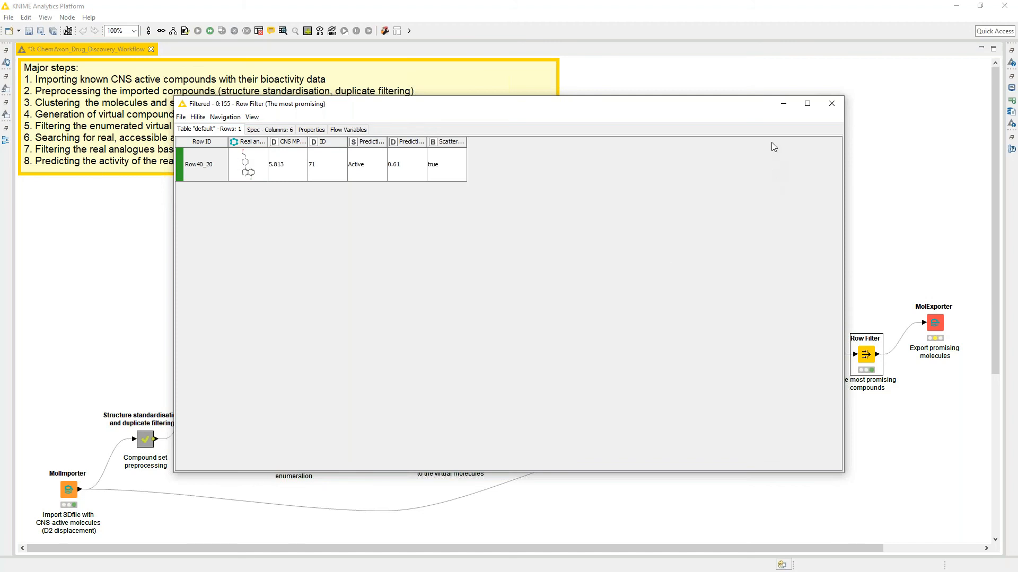
{"action": "left_click", "coordinate": [828, 106]}
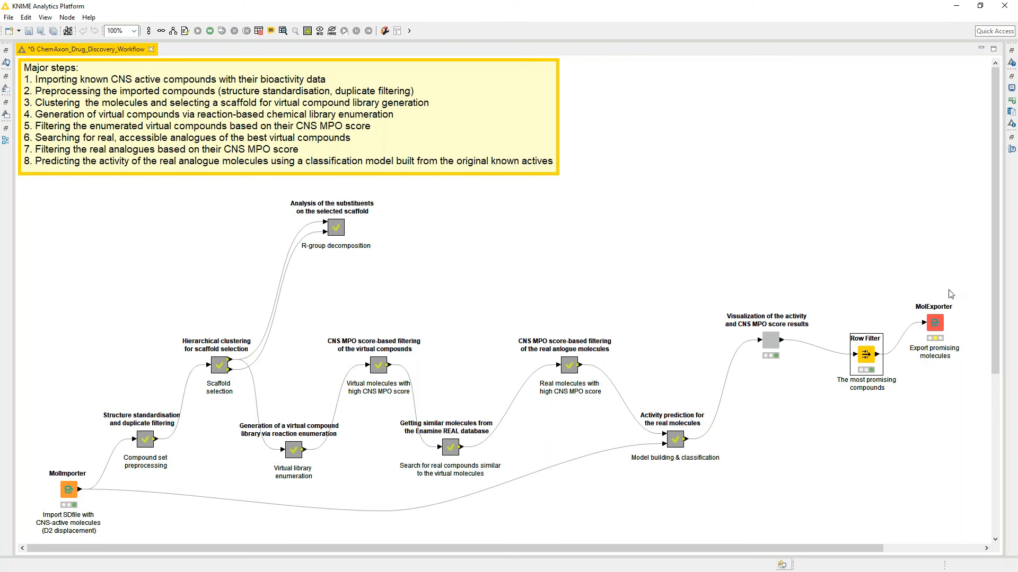
Review the MolExporter configuration for promising_compounds.sdf, accept it, and execute the node to export the promising molecules
{"action": "right_click", "coordinate": [937, 323]}
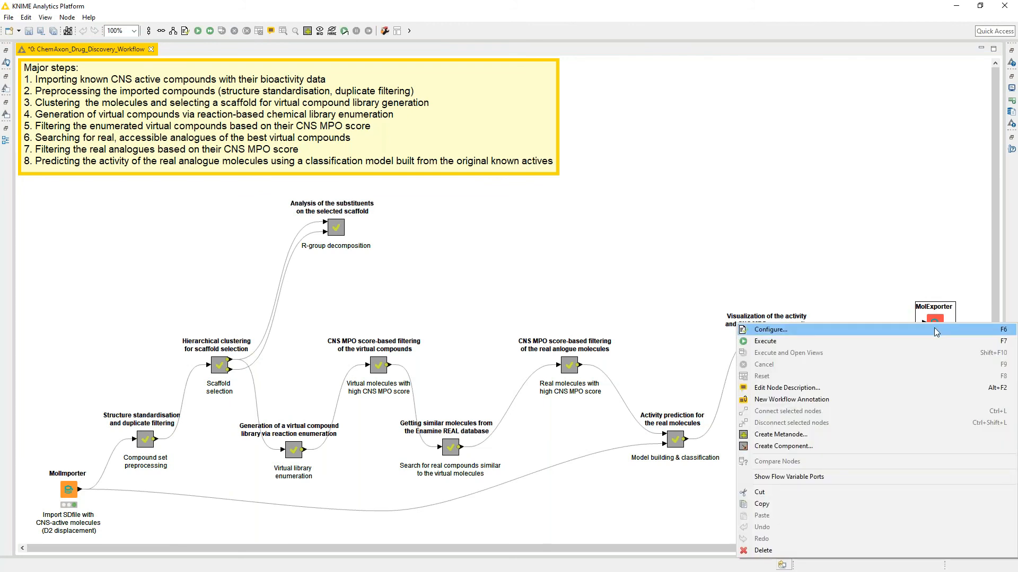
{"action": "left_click", "coordinate": [934, 329]}
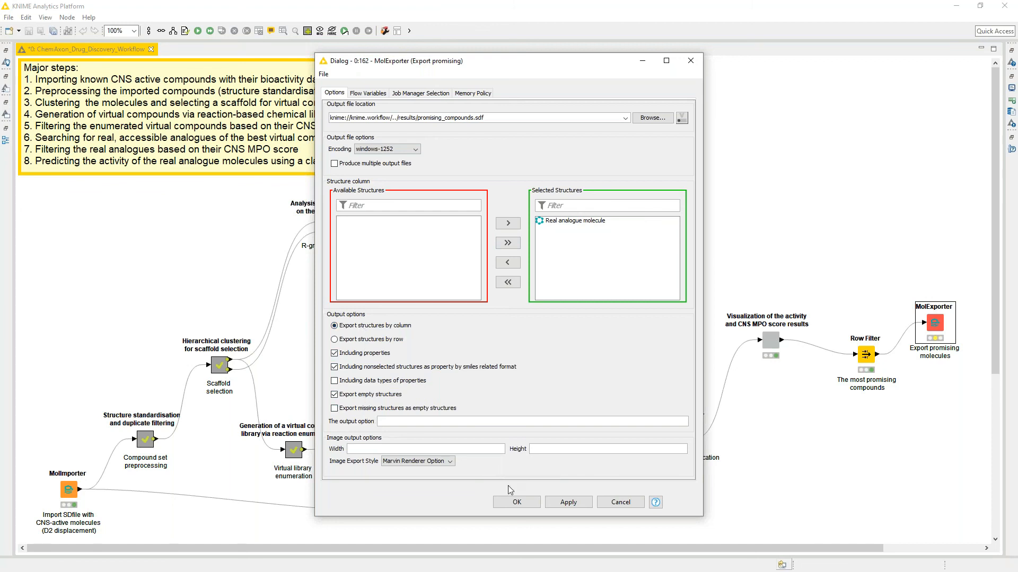
{"action": "left_click", "coordinate": [512, 504]}
{"action": "right_click", "coordinate": [939, 317]}
{"action": "left_click", "coordinate": [903, 333]}
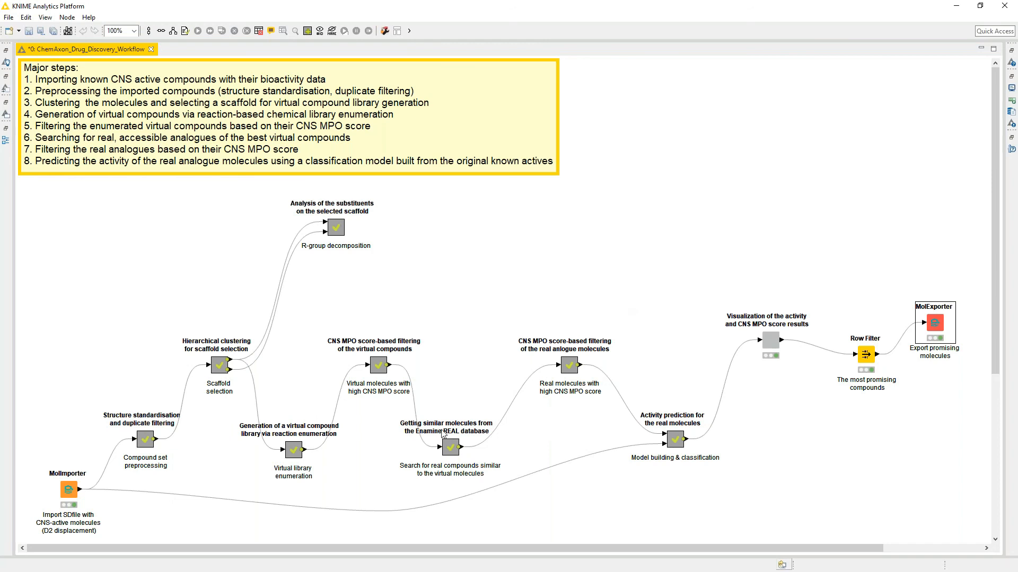
Open the metanode generating the virtual compound library via reaction enumeration
{"action": "left_click", "coordinate": [295, 451]}
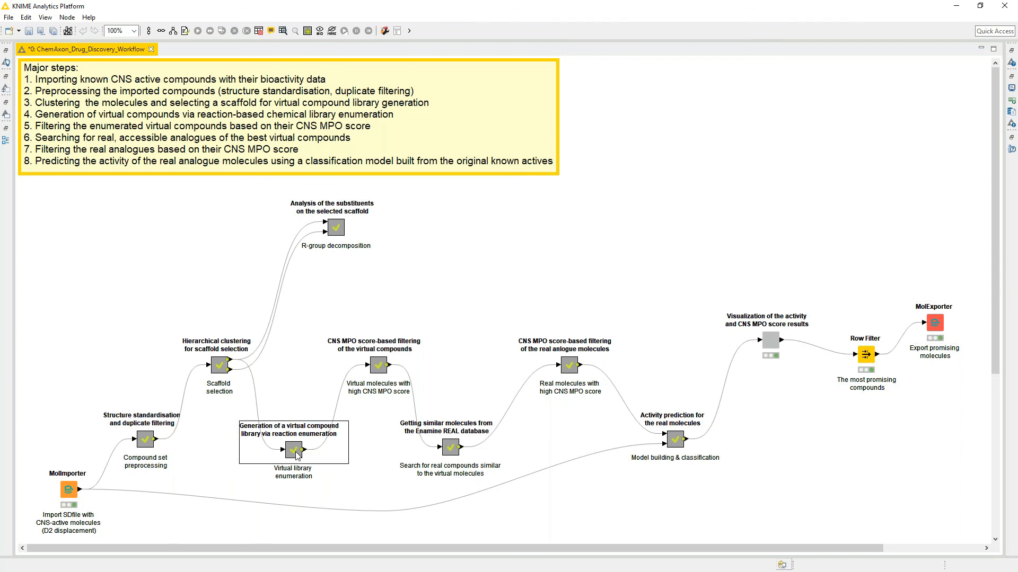
{"action": "right_click", "coordinate": [297, 455]}
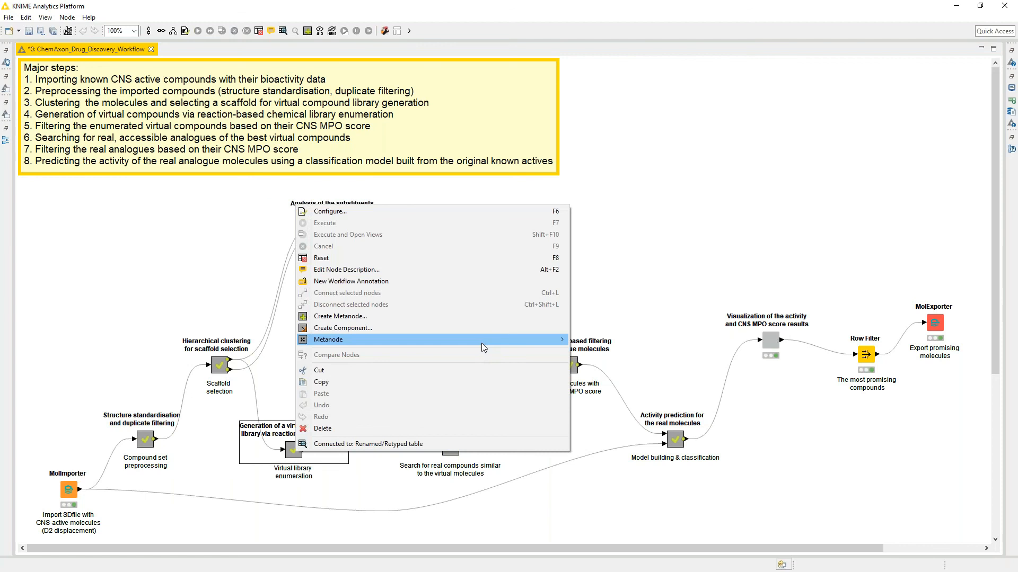
{"action": "mouse_move", "coordinate": [481, 343]}
{"action": "left_click", "coordinate": [694, 346]}
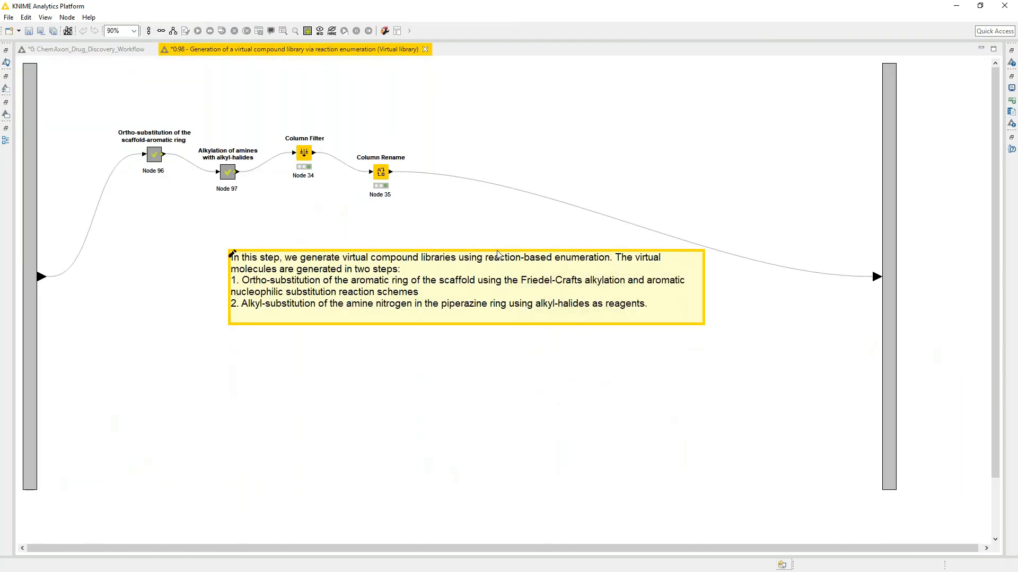
Open the metanode for ortho-substitution of the scaffold's aromatic ring, and inside it the Friedel-Crafts alkylation metanode
{"action": "left_click", "coordinate": [155, 160]}
{"action": "right_click", "coordinate": [156, 162]}
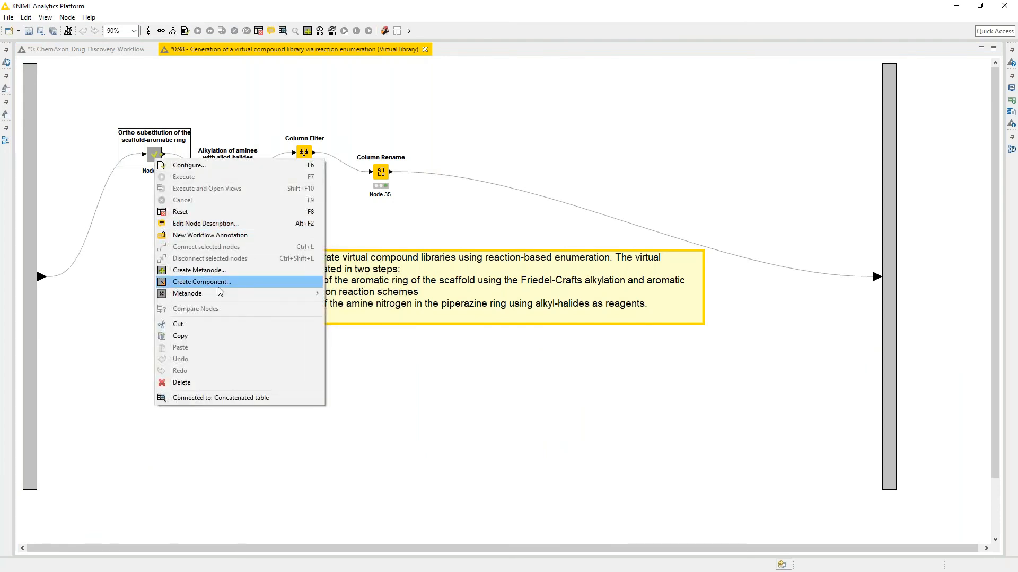
{"action": "mouse_move", "coordinate": [218, 289]}
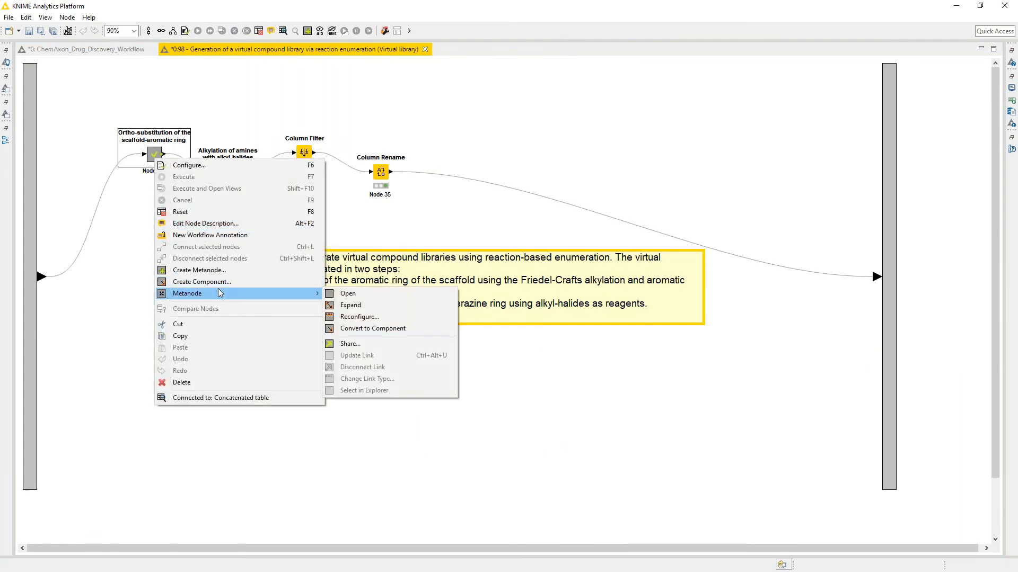
{"action": "left_click", "coordinate": [373, 293]}
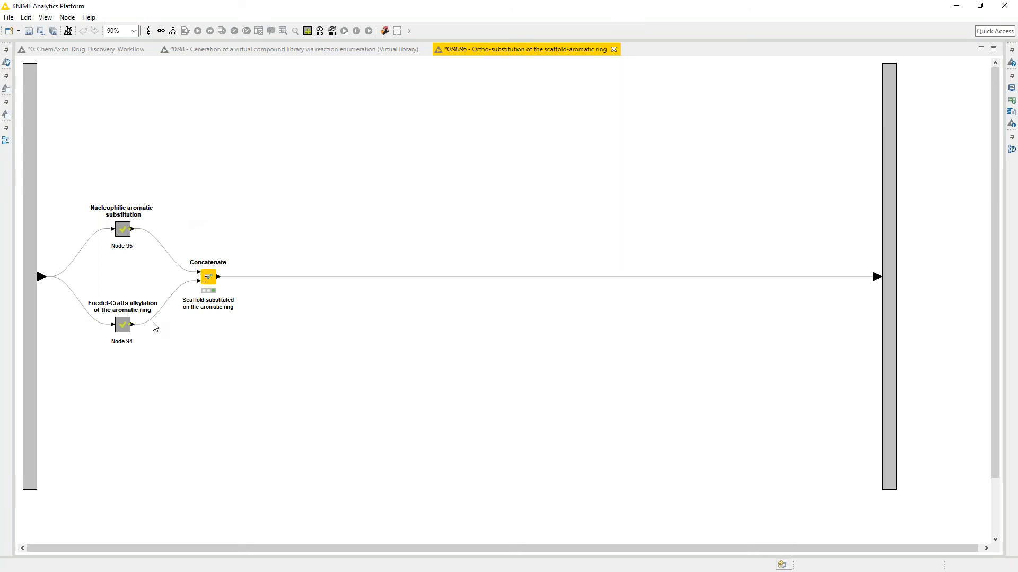
{"action": "right_click", "coordinate": [128, 330]}
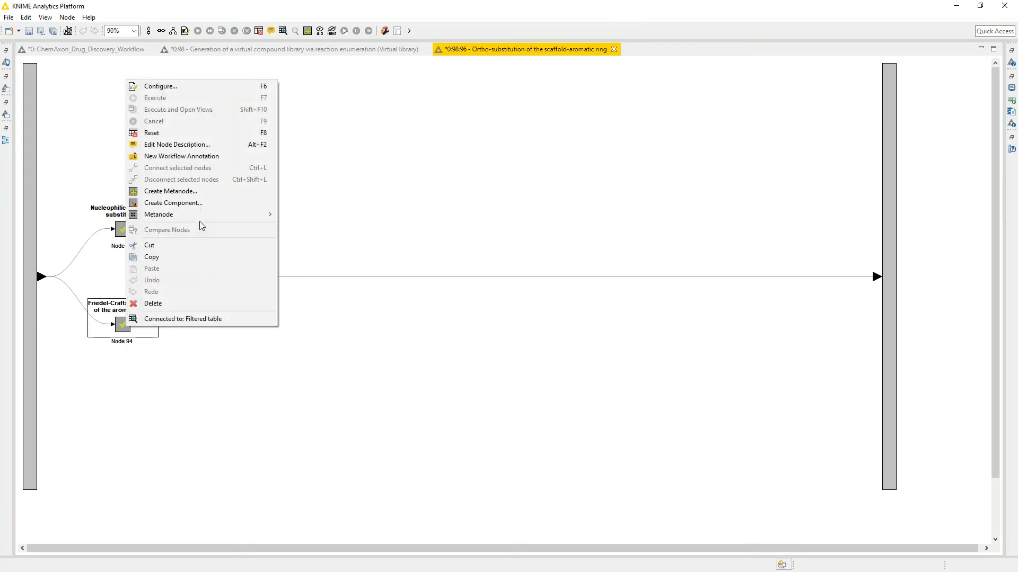
{"action": "mouse_move", "coordinate": [202, 217]}
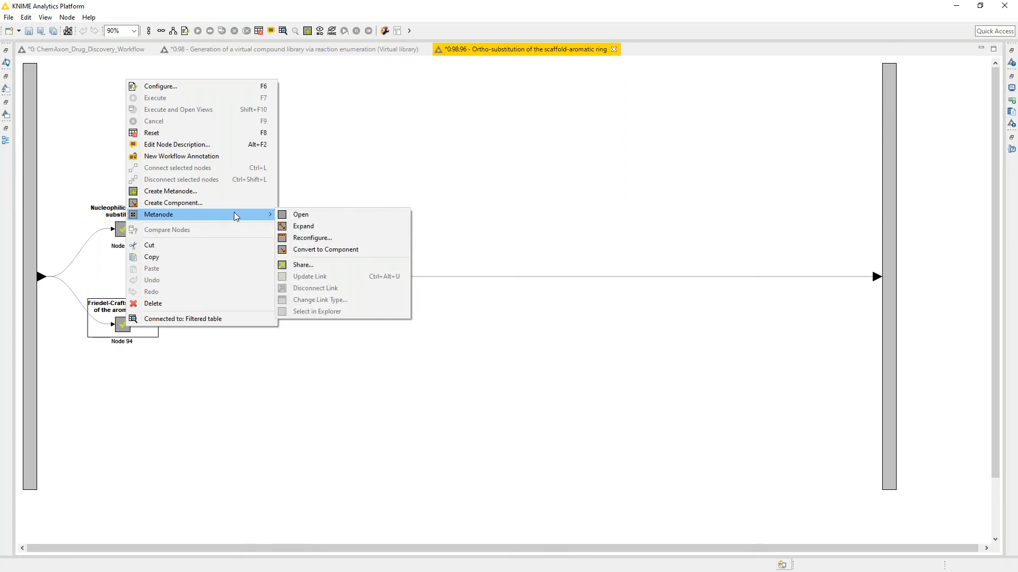
{"action": "left_click", "coordinate": [336, 214]}
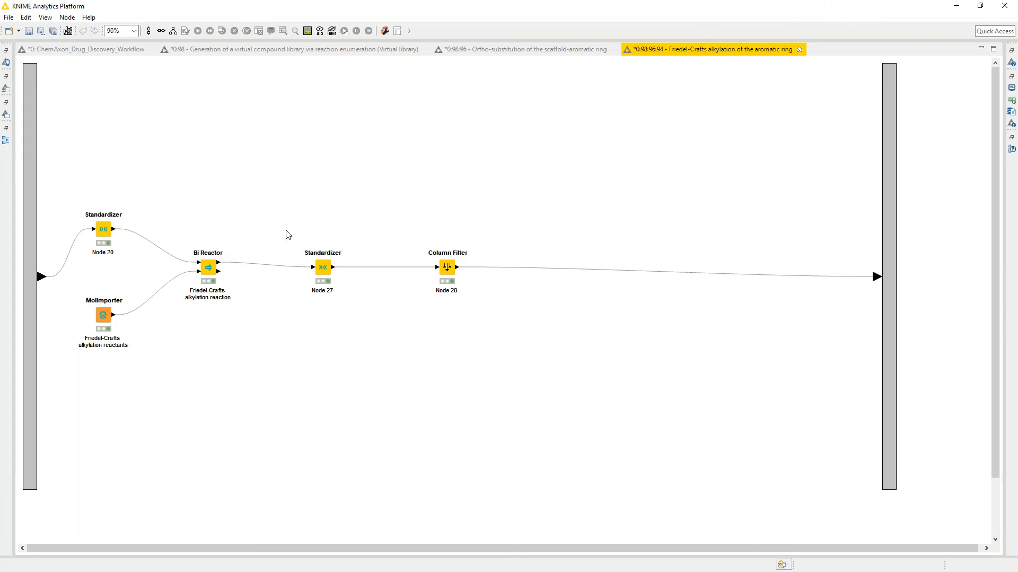
Examine the Bi Reactor node's Friedel-Crafts alkylation reaction settings, including its reactivity and selectivity rules
{"action": "right_click", "coordinate": [209, 275]}
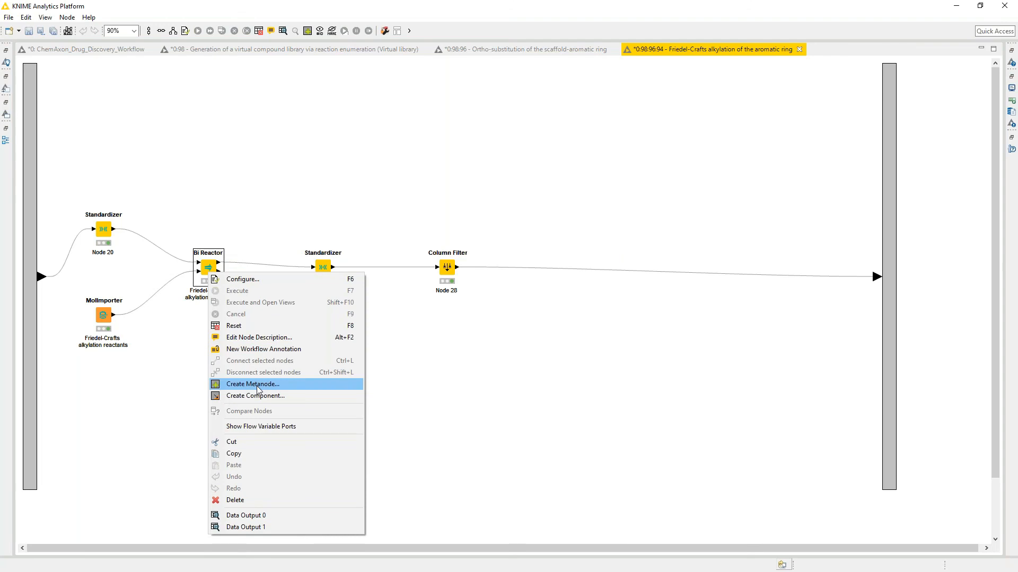
{"action": "left_click", "coordinate": [275, 279]}
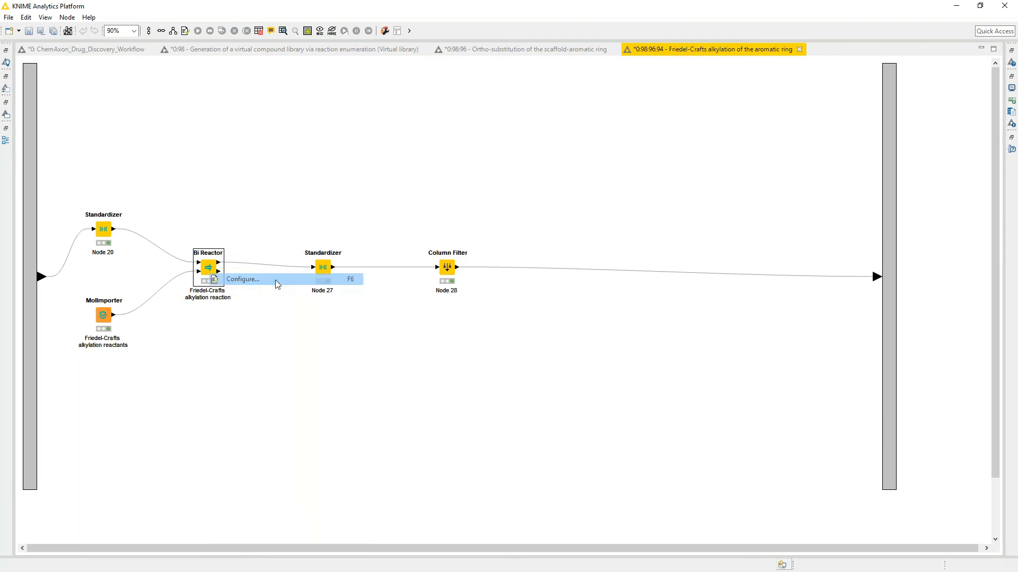
{"action": "left_click", "coordinate": [317, 143]}
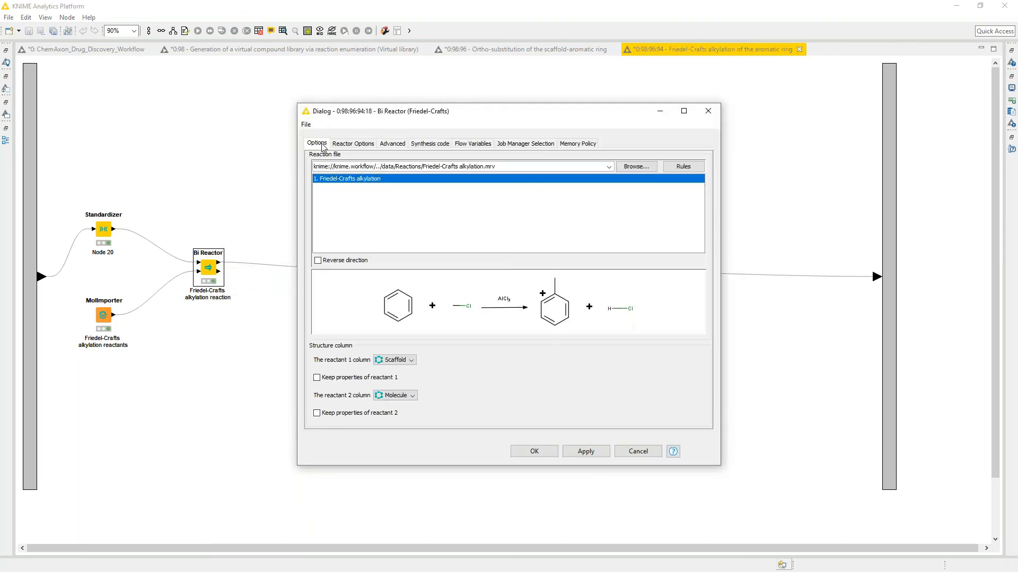
{"action": "left_click", "coordinate": [679, 167]}
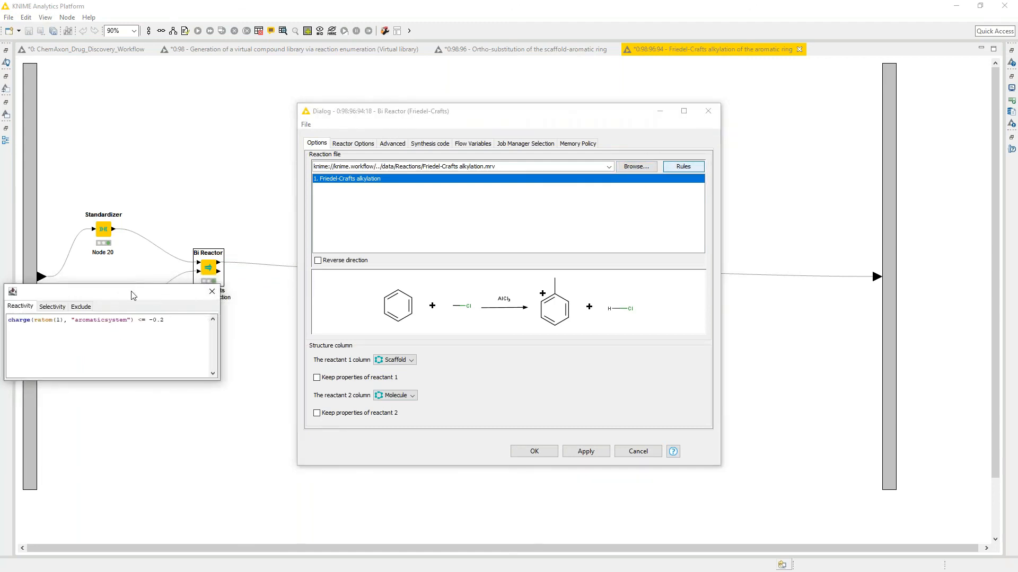
{"action": "left_click_drag", "start_coordinate": [132, 286], "coordinate": [395, 260]}
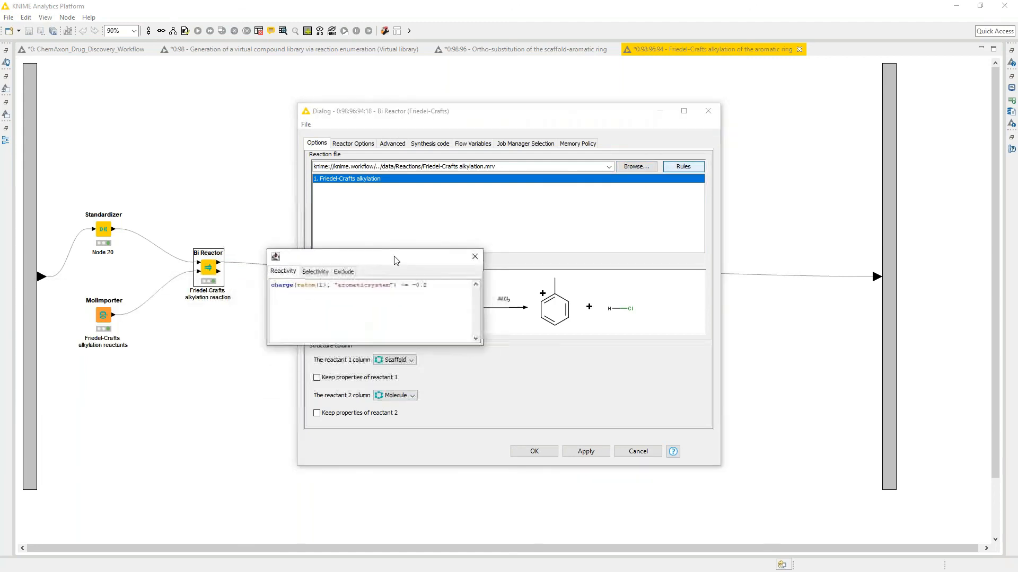
{"action": "left_click", "coordinate": [317, 274]}
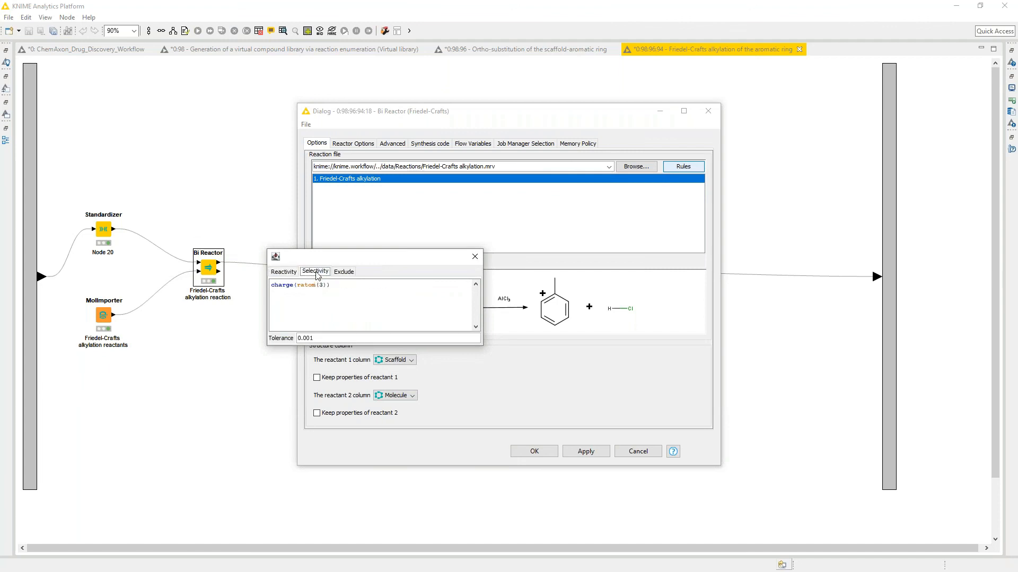
Append "-energyE(ractom(1))" to the Bi Reactor's selectivity rule, set the tolerance to "0.001; 0.02", review the exclude rule and accept the settings
{"action": "left_click", "coordinate": [344, 273]}
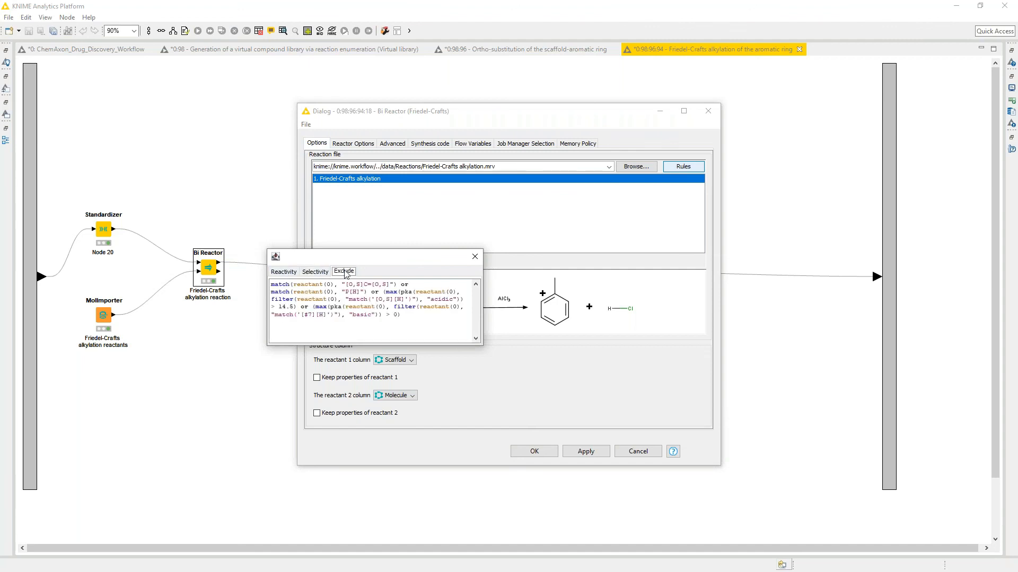
{"action": "left_click", "coordinate": [318, 273]}
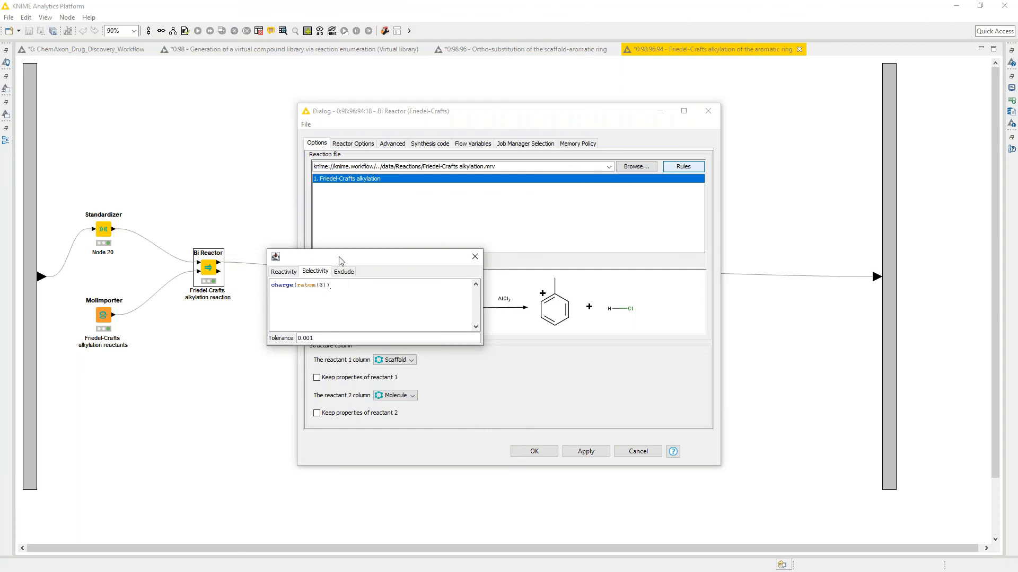
{"action": "left_click_drag", "start_coordinate": [396, 260], "coordinate": [262, 249]}
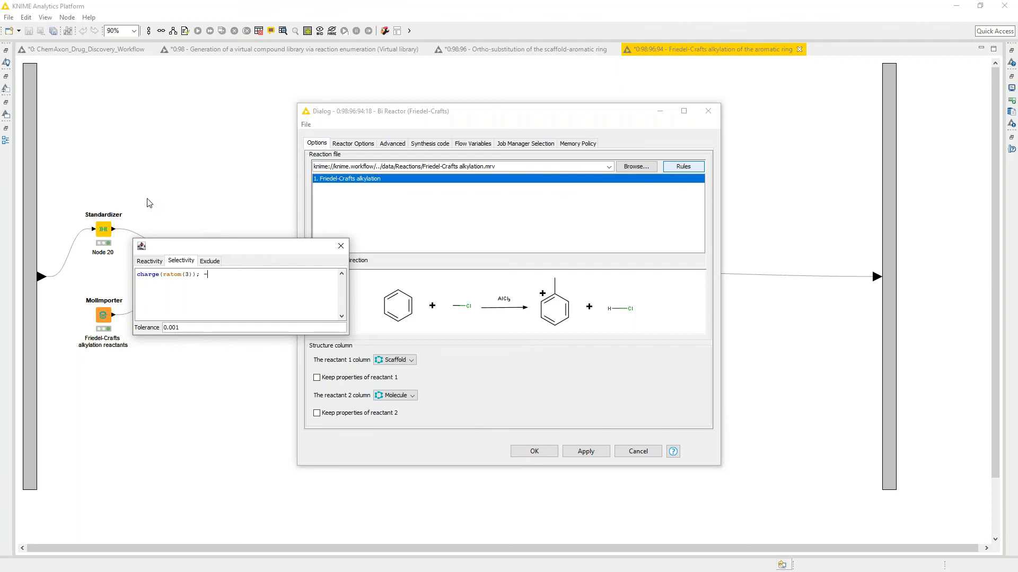
{"action": "type", "text": "energyE(ractom(1))"}
{"action": "left_click", "coordinate": [210, 328]}
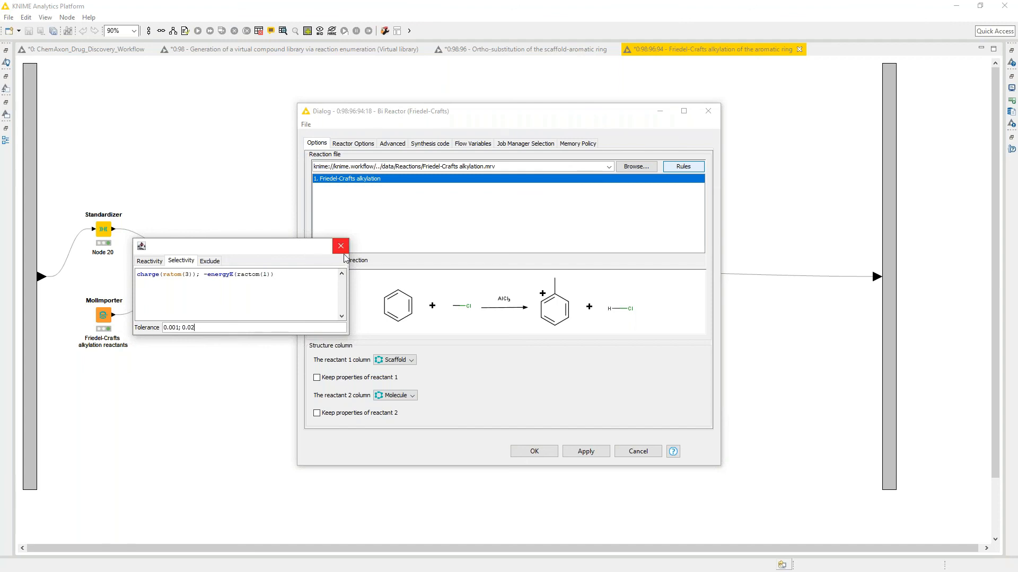
{"action": "left_click", "coordinate": [210, 261]}
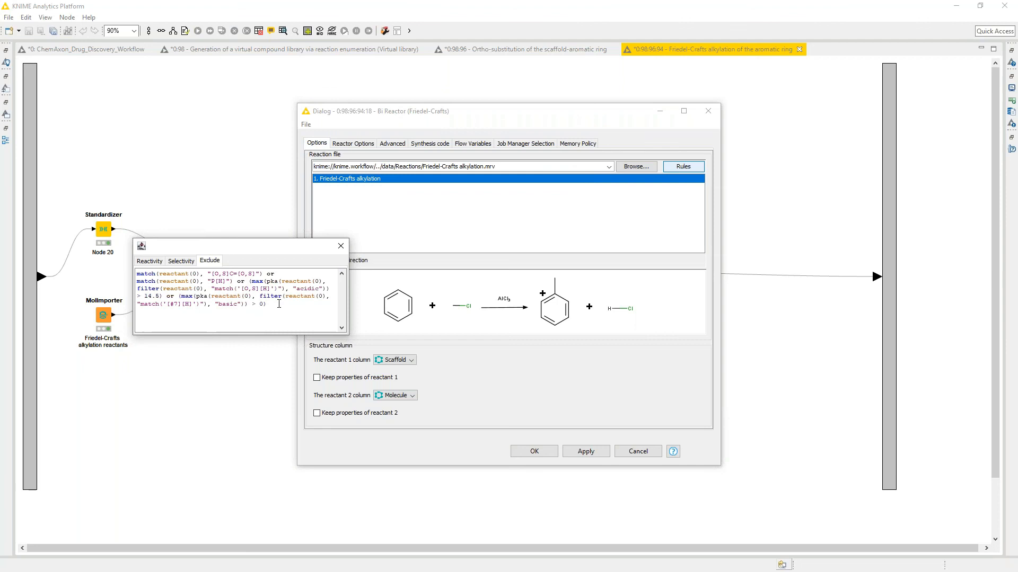
{"action": "left_click", "coordinate": [340, 246]}
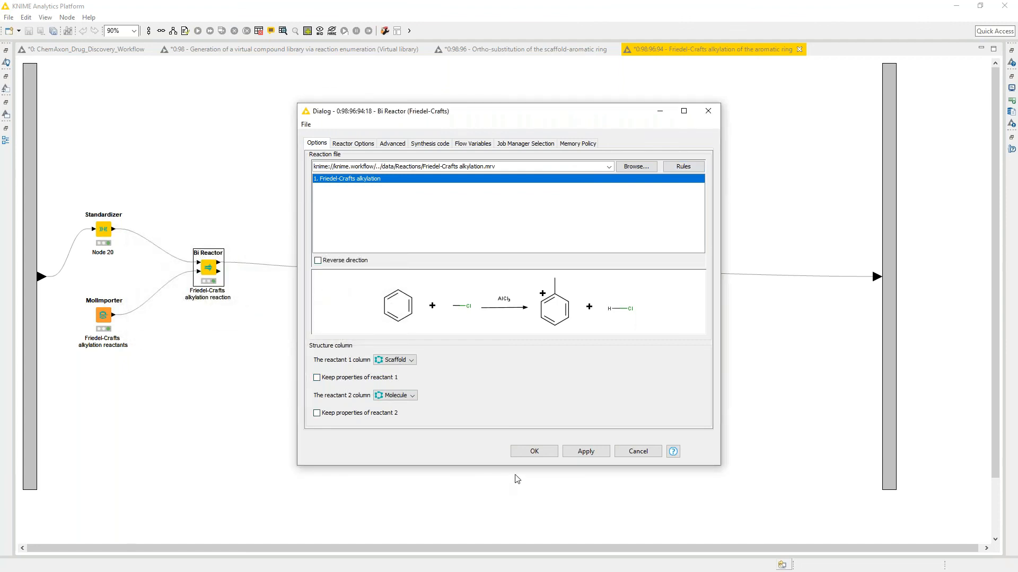
{"action": "left_click", "coordinate": [524, 456]}
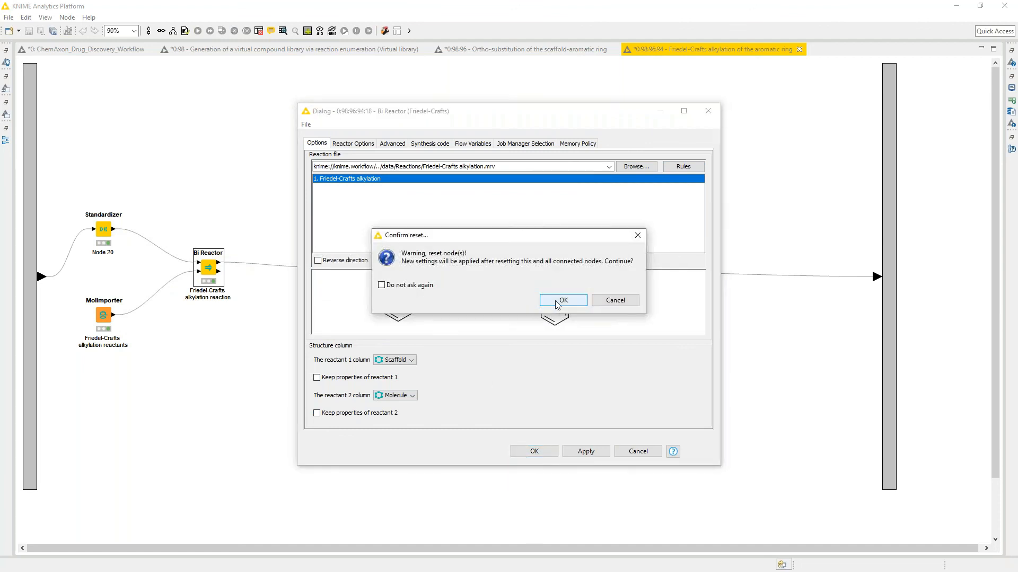
{"action": "left_click", "coordinate": [557, 302]}
Execute the Bi Reactor node and inspect its first output table
{"action": "right_click", "coordinate": [216, 271]}
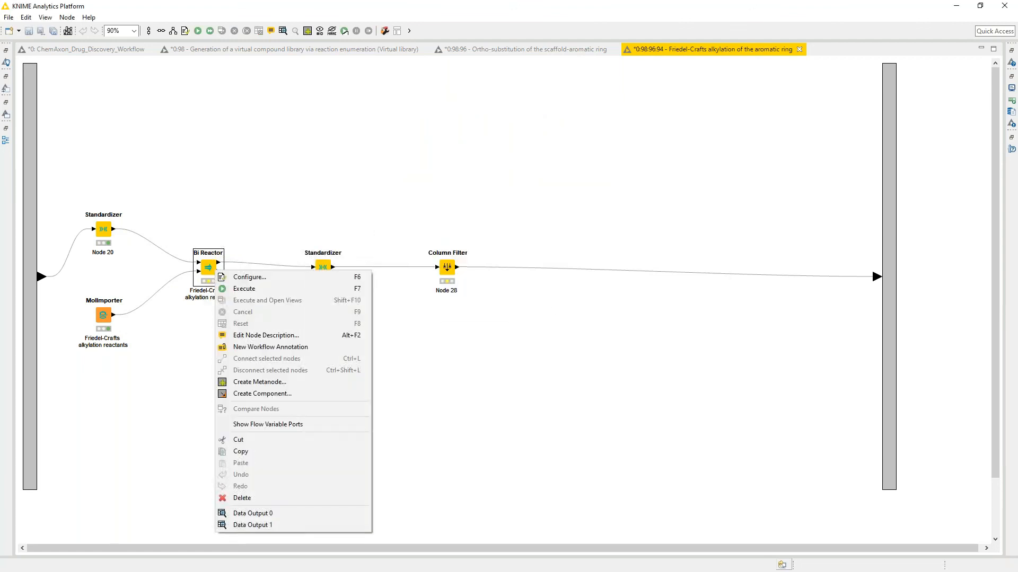
{"action": "left_click", "coordinate": [247, 288]}
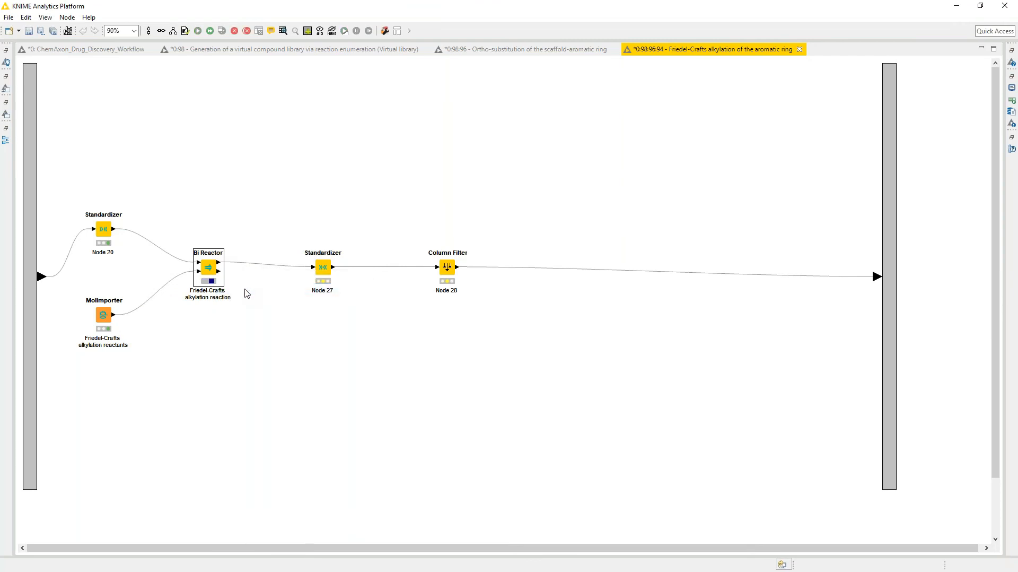
{"action": "right_click", "coordinate": [211, 266]}
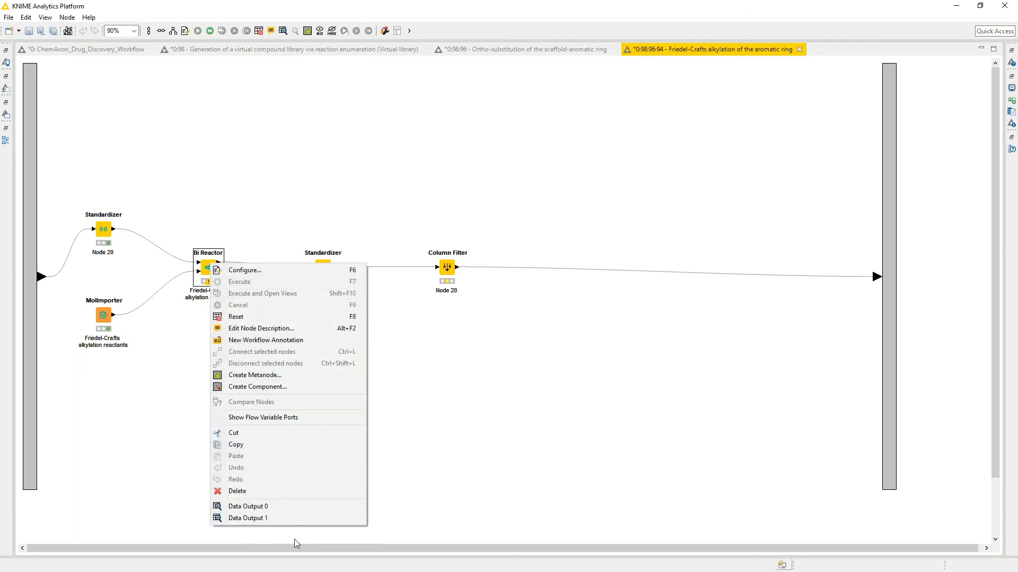
{"action": "left_click", "coordinate": [291, 508]}
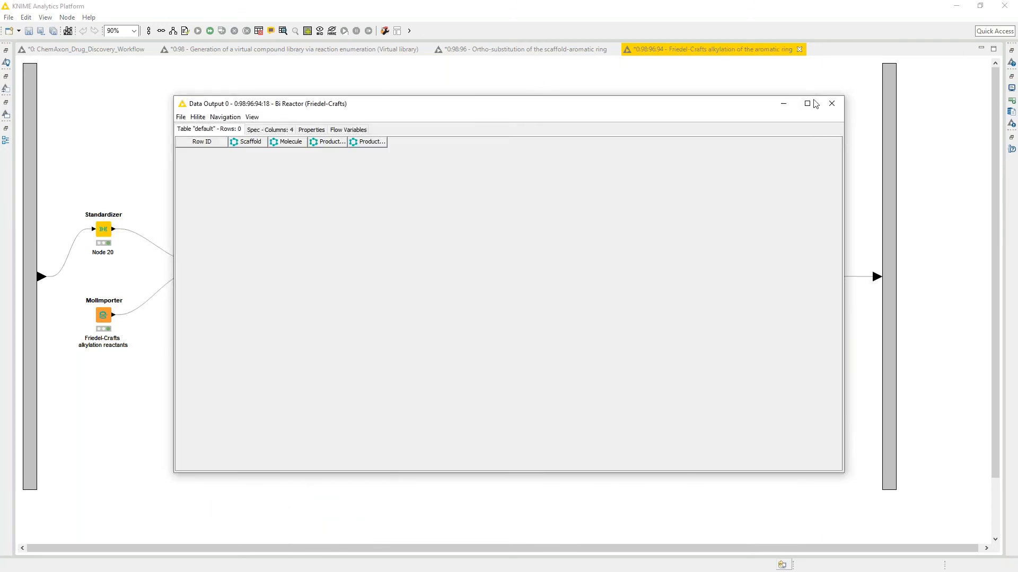
{"action": "left_click", "coordinate": [831, 103]}
Remove the added energyE term from the Bi Reactor's selectivity rule and accept the settings, resetting the node
{"action": "right_click", "coordinate": [208, 268]}
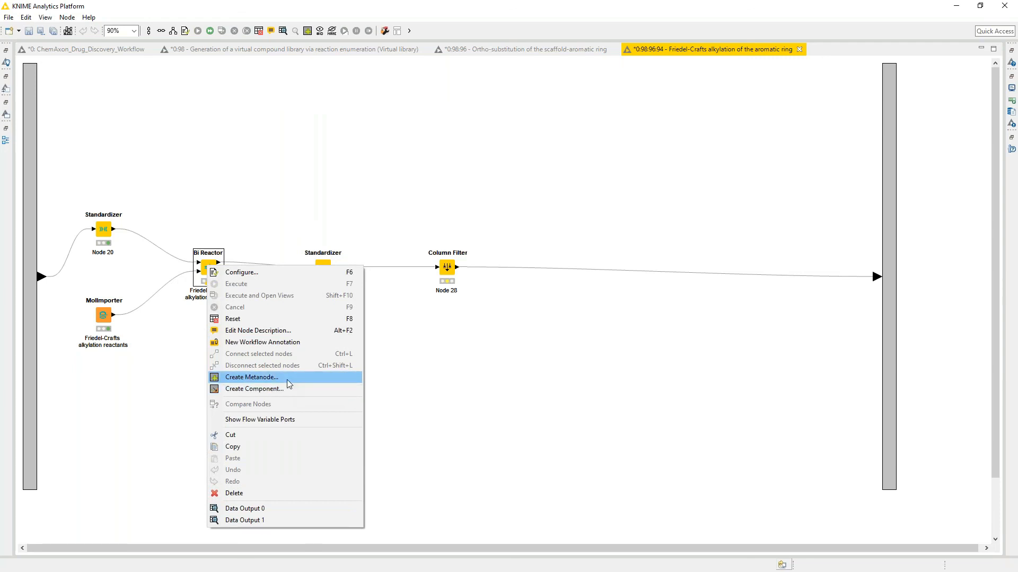
{"action": "left_click", "coordinate": [280, 275]}
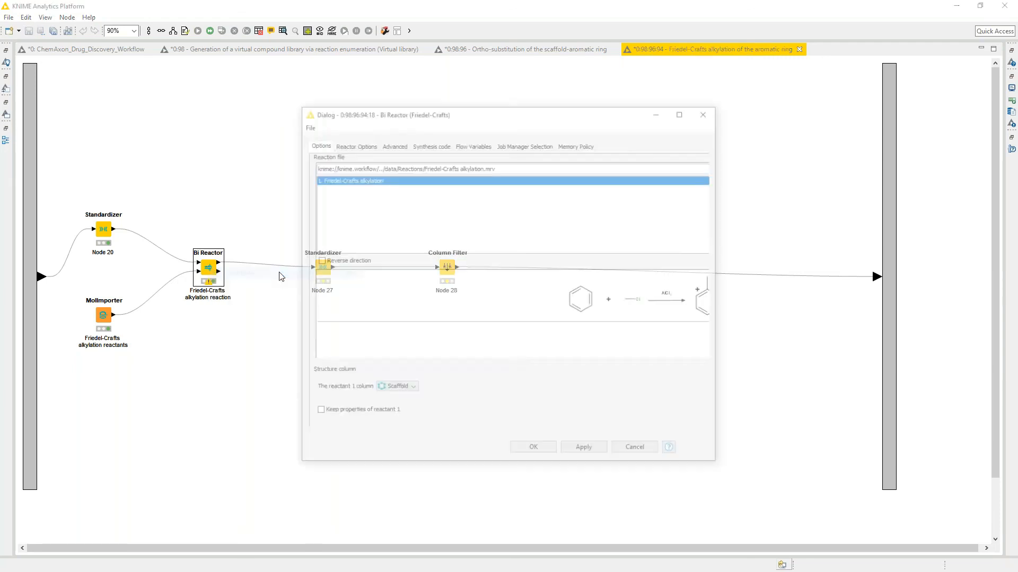
{"action": "left_click", "coordinate": [682, 167]}
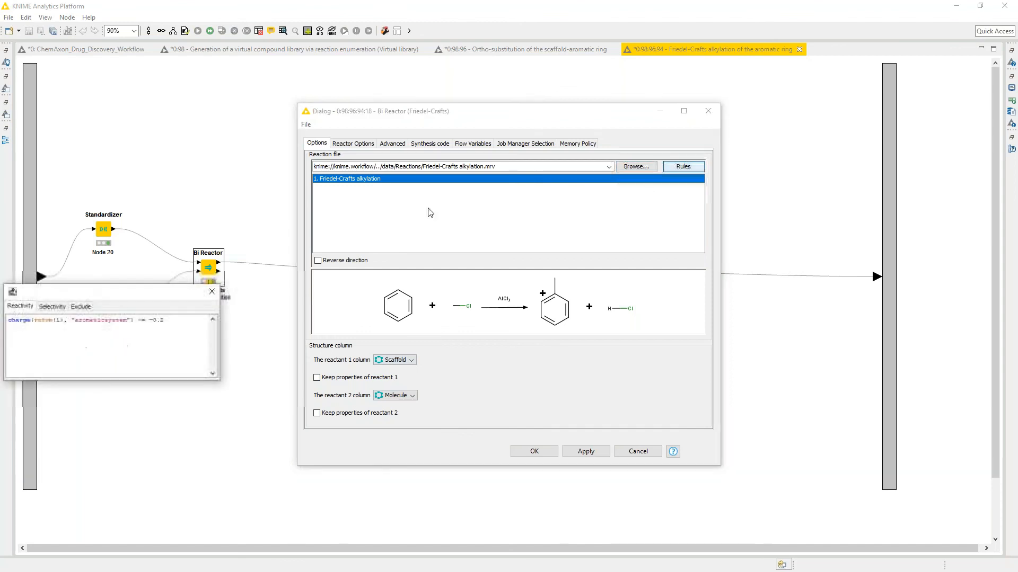
{"action": "left_click", "coordinate": [52, 306]}
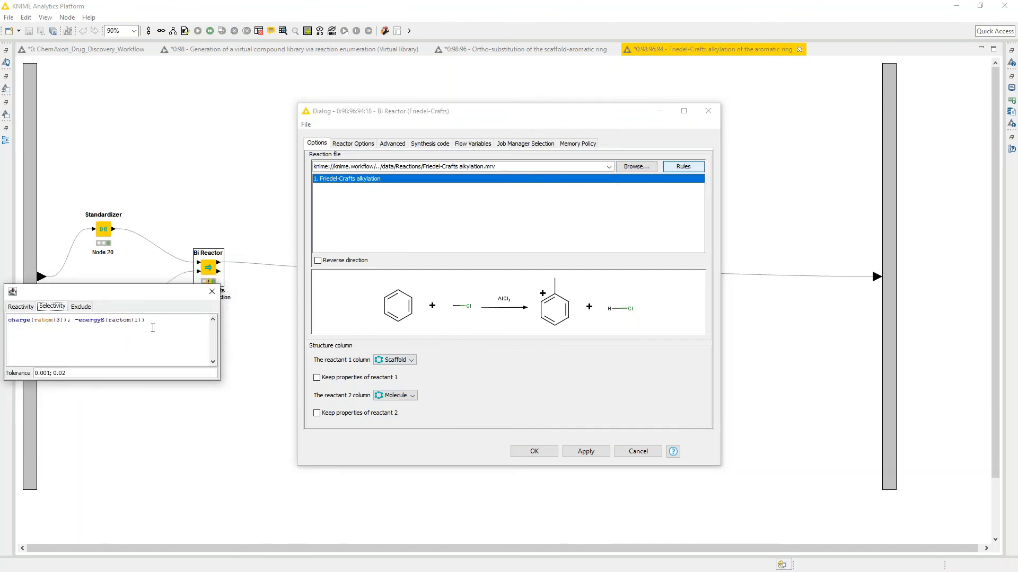
{"action": "left_click", "coordinate": [155, 321]}
{"action": "key", "text": "BackSpace"}
{"action": "left_click", "coordinate": [204, 294]}
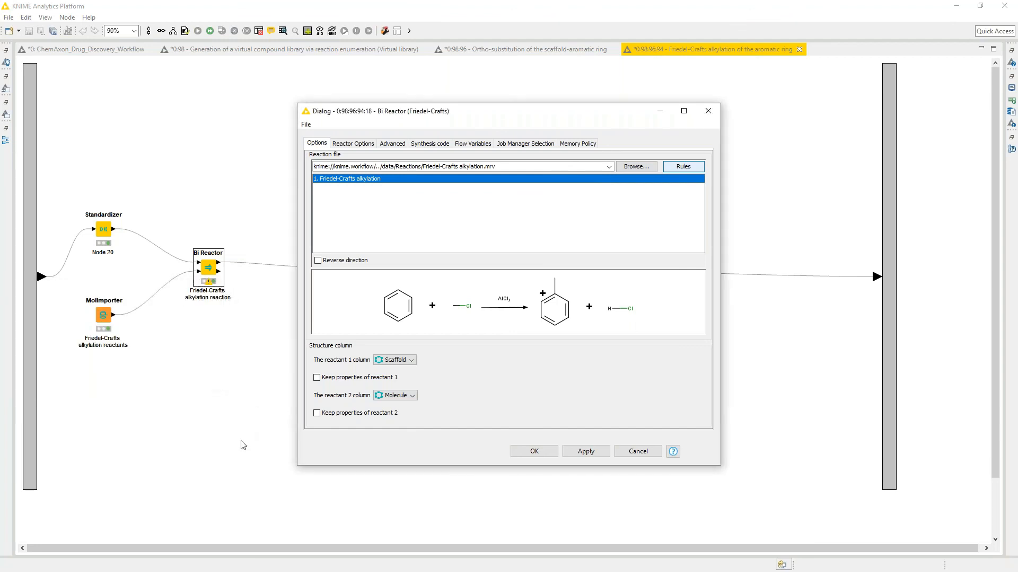
{"action": "left_click", "coordinate": [535, 451]}
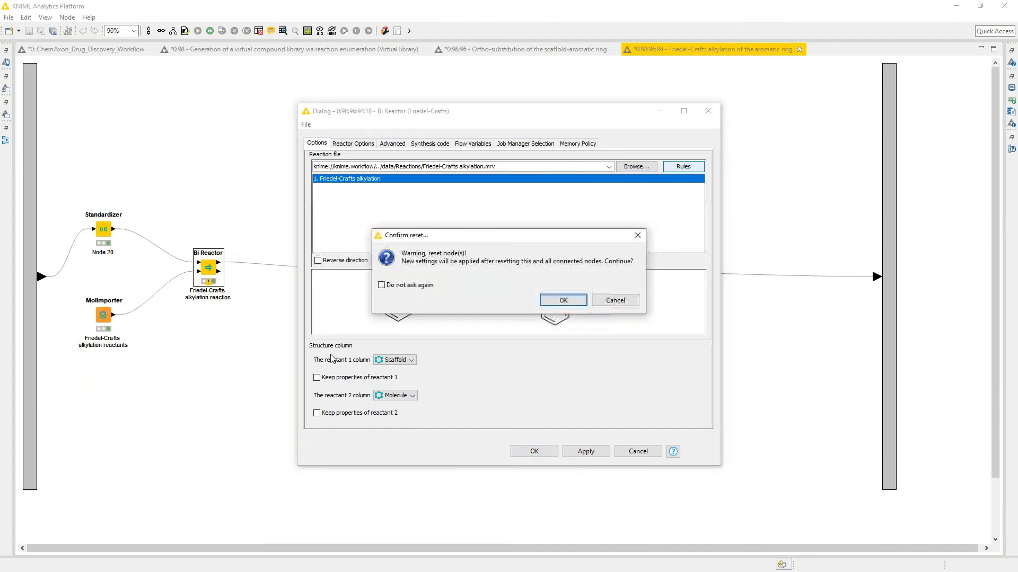
{"action": "left_click", "coordinate": [581, 302]}
Execute the Bi Reactor node again and inspect both of its output tables
{"action": "right_click", "coordinate": [202, 260]}
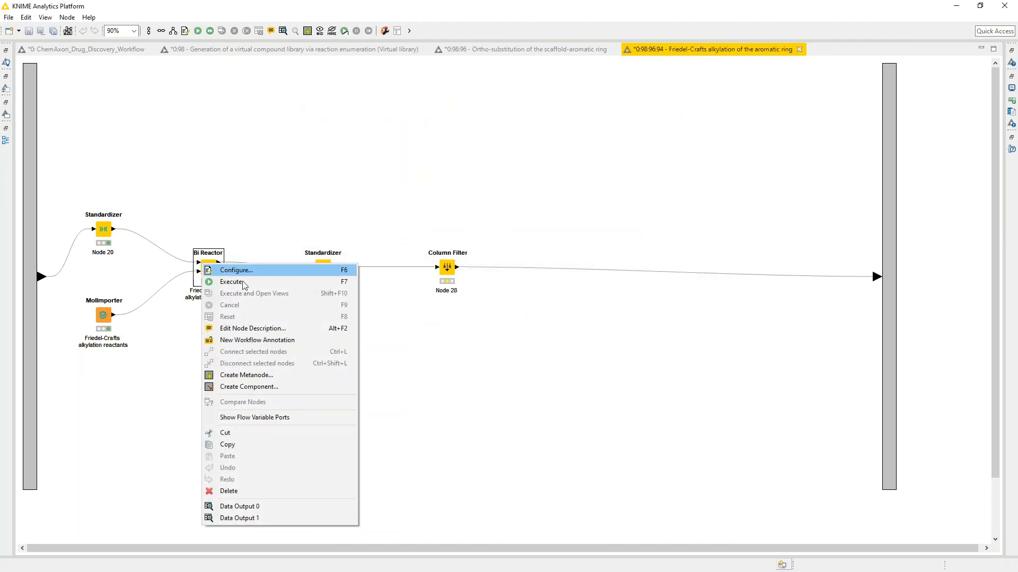
{"action": "left_click", "coordinate": [239, 284]}
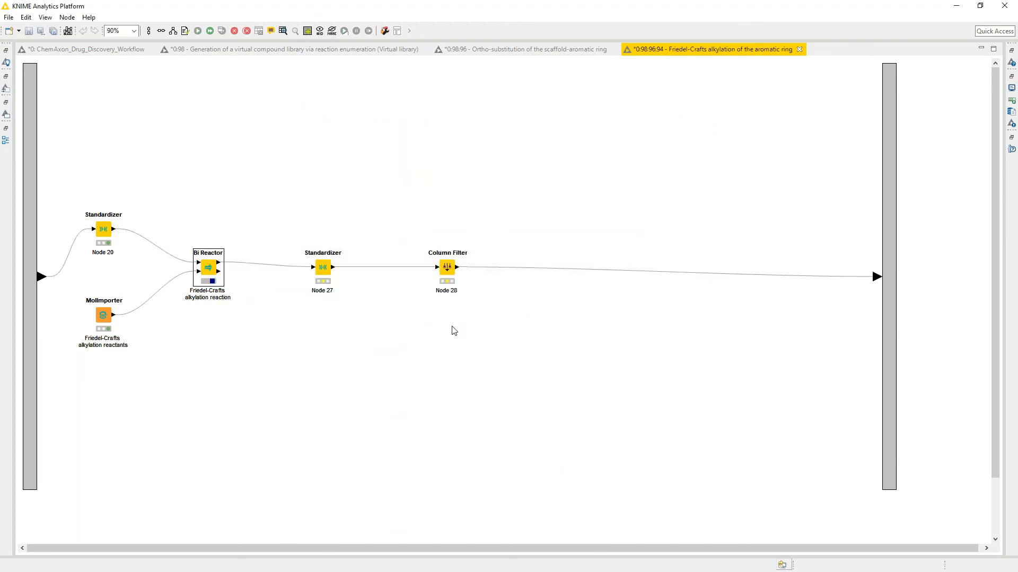
{"action": "right_click", "coordinate": [211, 269]}
{"action": "left_click", "coordinate": [273, 508]}
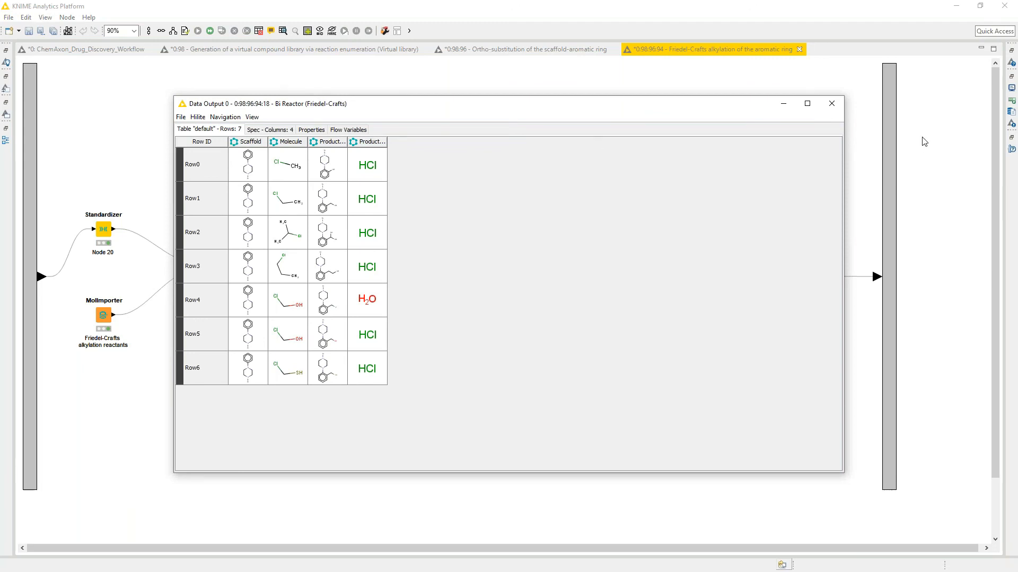
{"action": "left_click", "coordinate": [832, 104]}
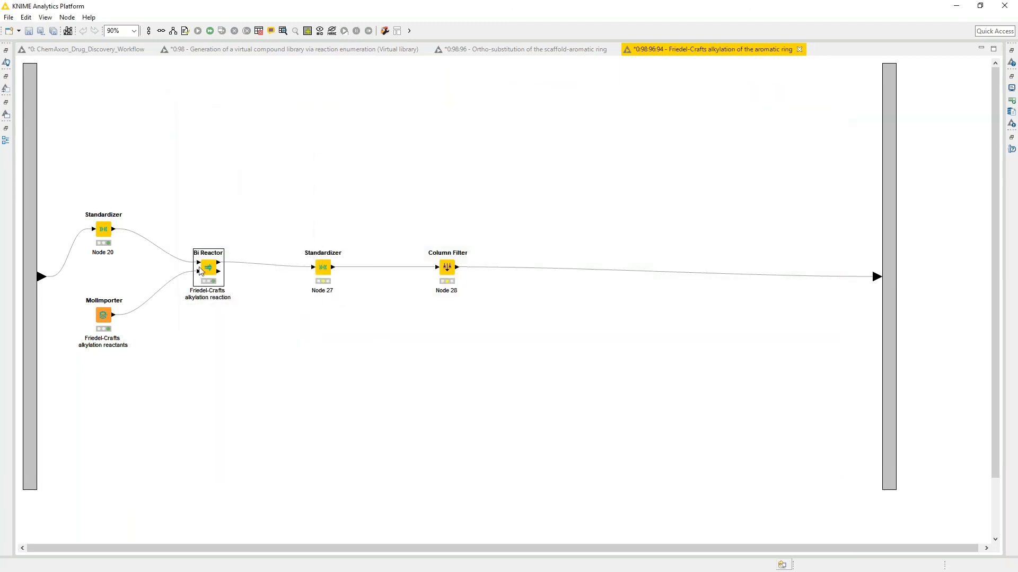
{"action": "right_click", "coordinate": [211, 272]}
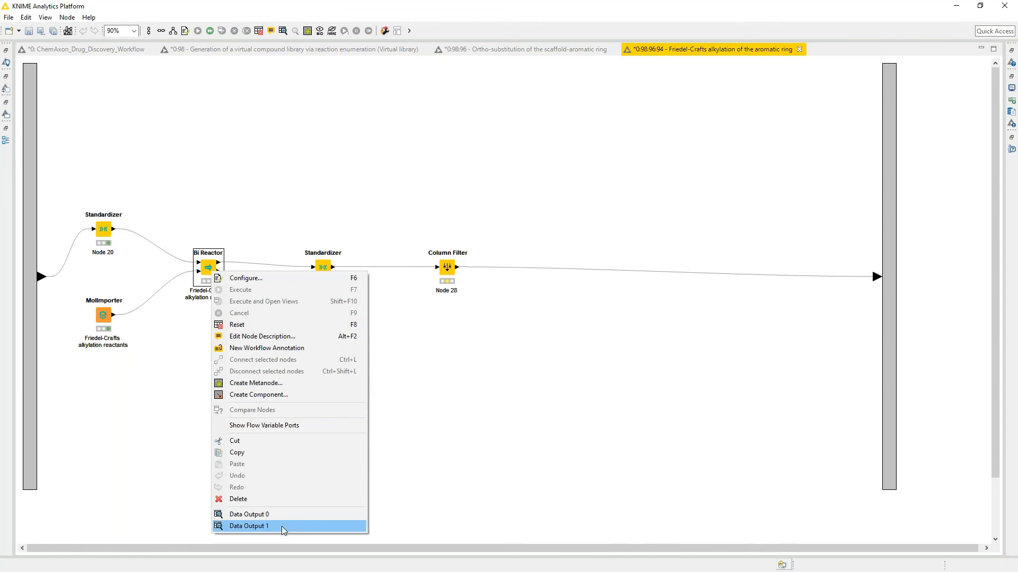
{"action": "left_click", "coordinate": [282, 526]}
{"action": "left_click", "coordinate": [832, 103]}
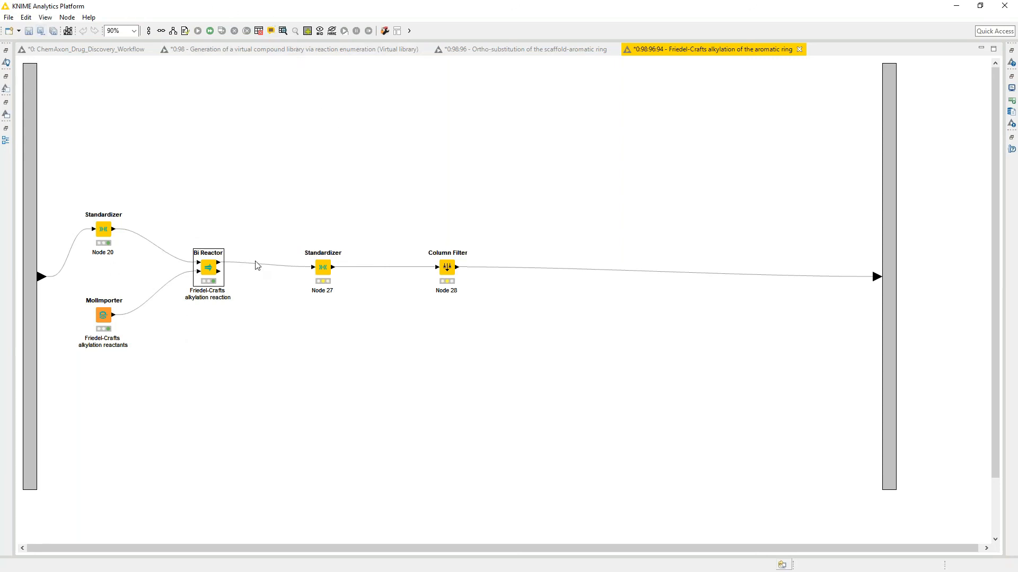
Move the Column Filter and the downstream Standardizer farther from the Bi Reactor to make room for another node between them
{"action": "left_click_drag", "start_coordinate": [452, 278], "coordinate": [518, 279]}
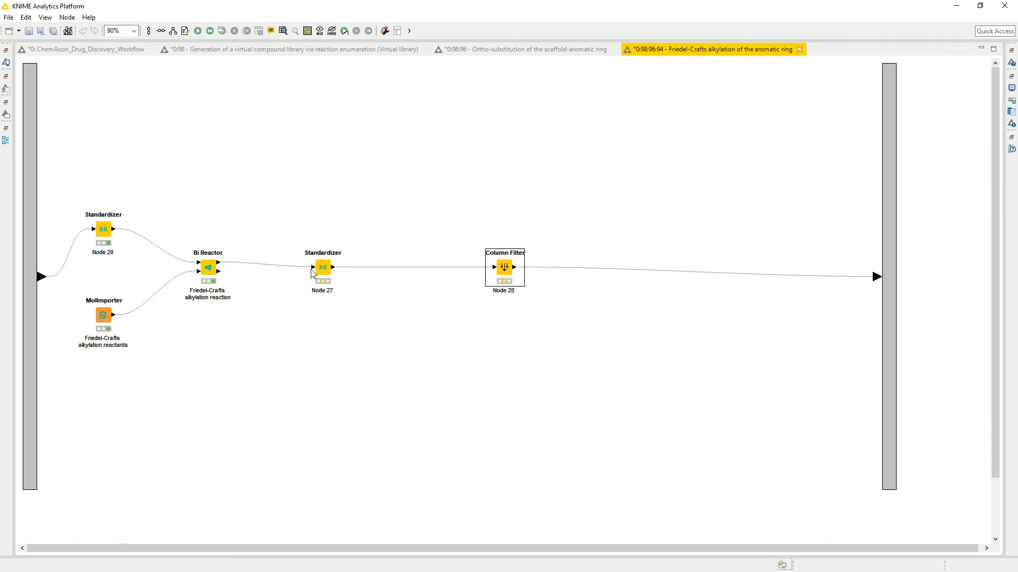
{"action": "left_click_drag", "start_coordinate": [324, 275], "coordinate": [373, 279]}
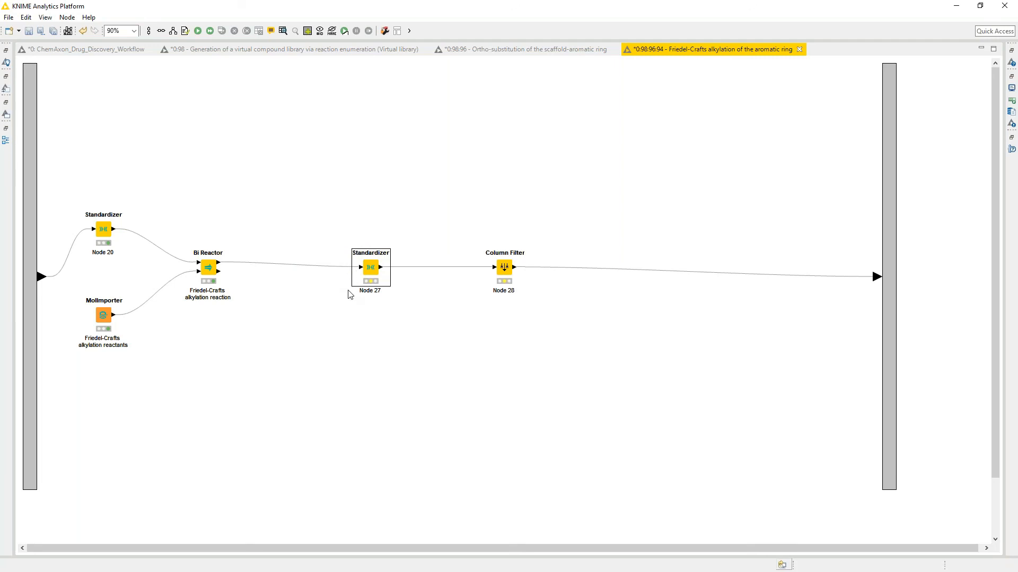
{"action": "left_click_drag", "start_coordinate": [379, 278], "coordinate": [433, 280]}
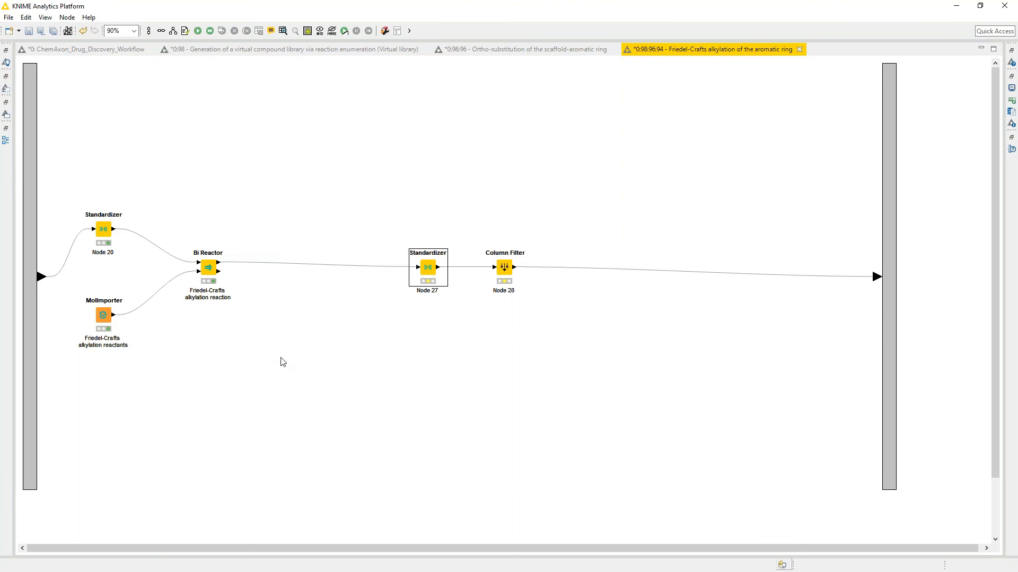
Dock the Node Repository, expand ChemAxon / Infocom, JChem and Reactor, and widen it so the reactor node names are readable
{"action": "left_click", "coordinate": [6, 89]}
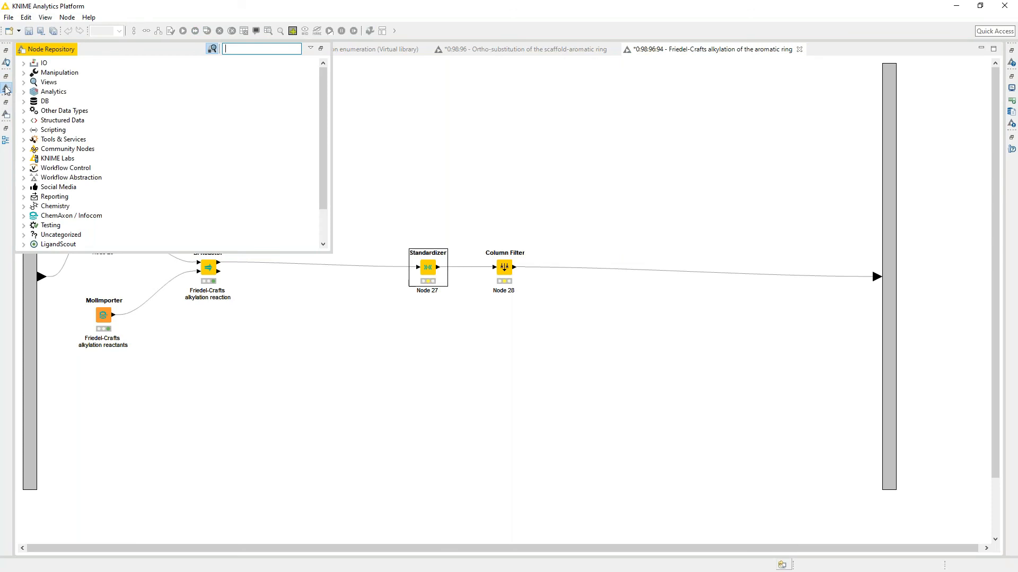
{"action": "left_click", "coordinate": [321, 49]}
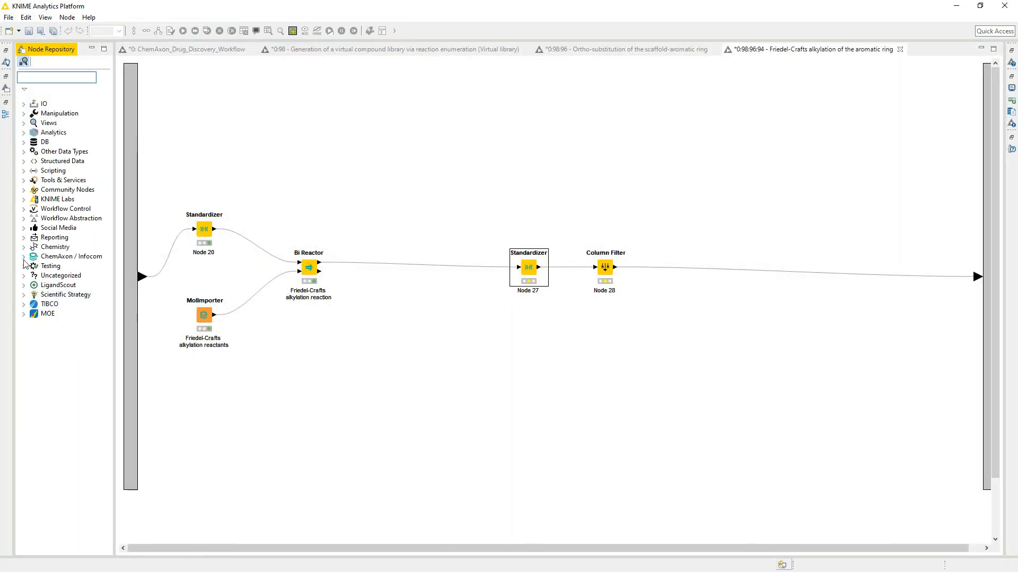
{"action": "left_click", "coordinate": [24, 257]}
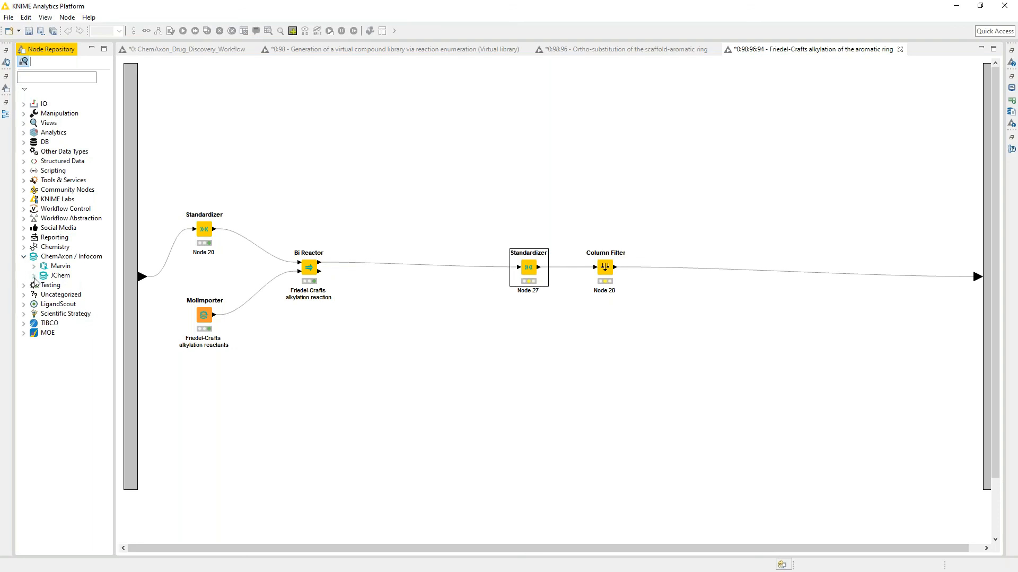
{"action": "left_click", "coordinate": [34, 276]}
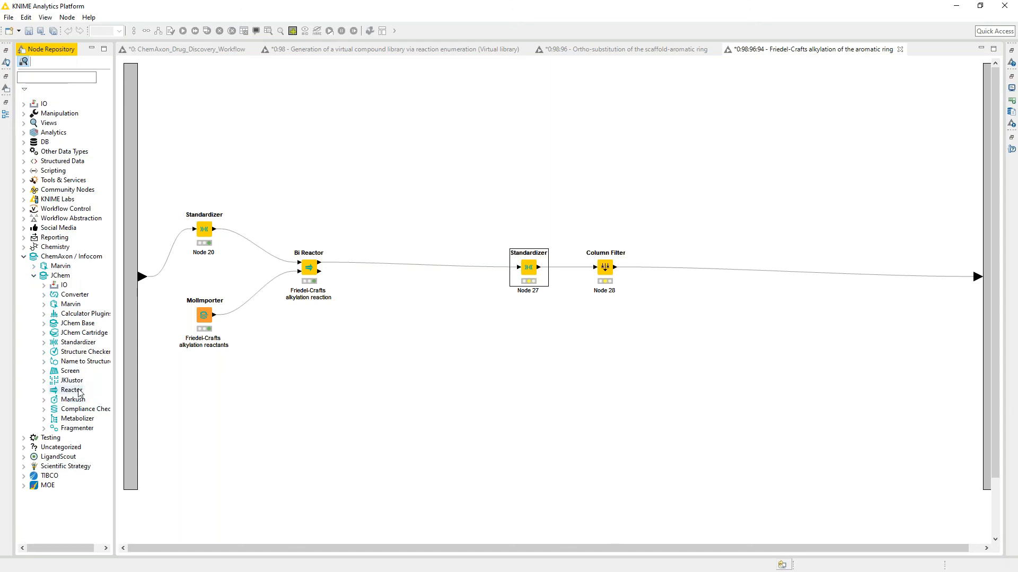
{"action": "left_click", "coordinate": [43, 391]}
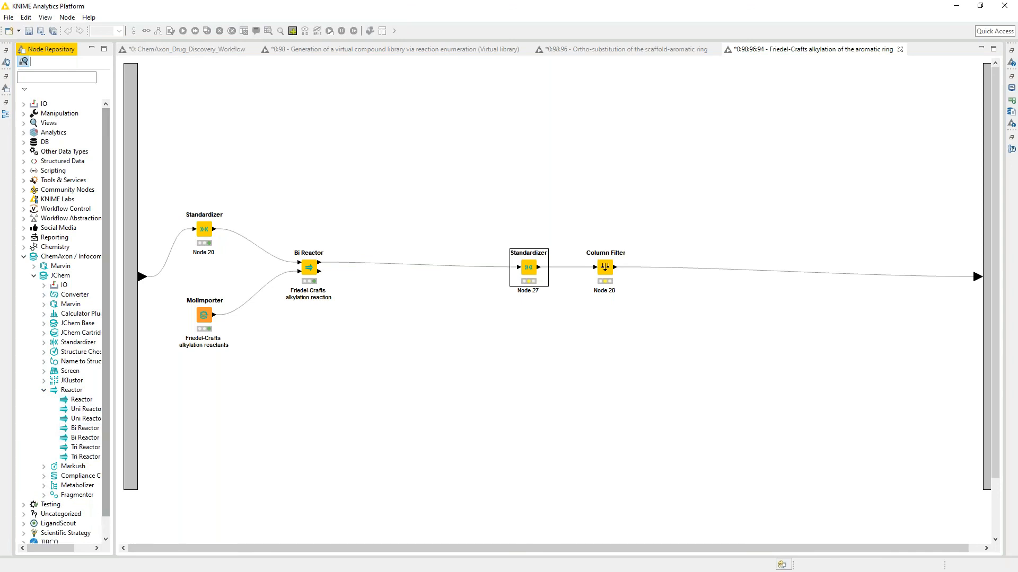
{"action": "left_click_drag", "start_coordinate": [114, 437], "coordinate": [161, 439]}
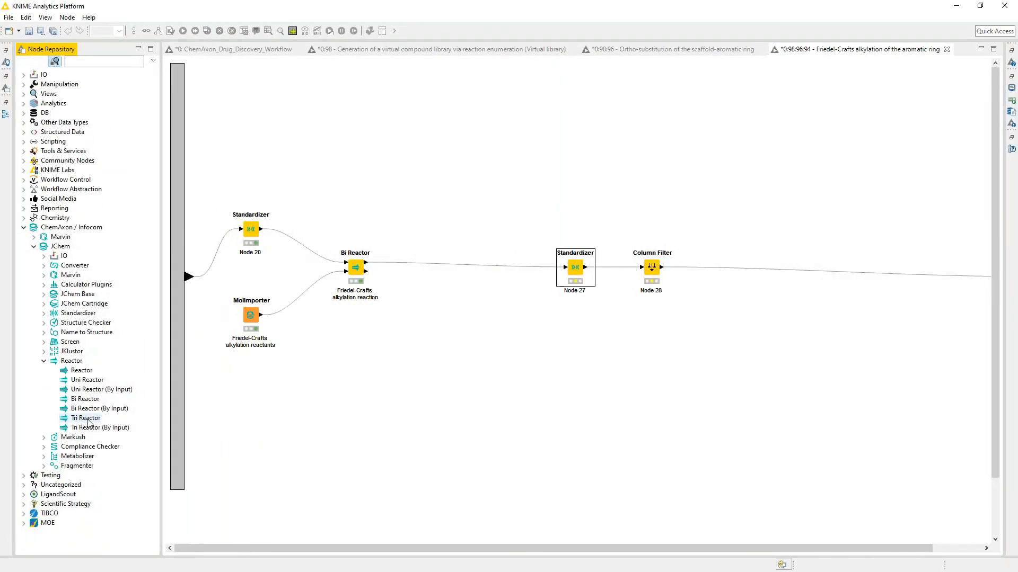
Insert a second Bi Reactor on the connection between the first Bi Reactor and the Standardizer, and connect the MolImporter to its second input
{"action": "left_click_drag", "start_coordinate": [85, 400], "coordinate": [438, 265]}
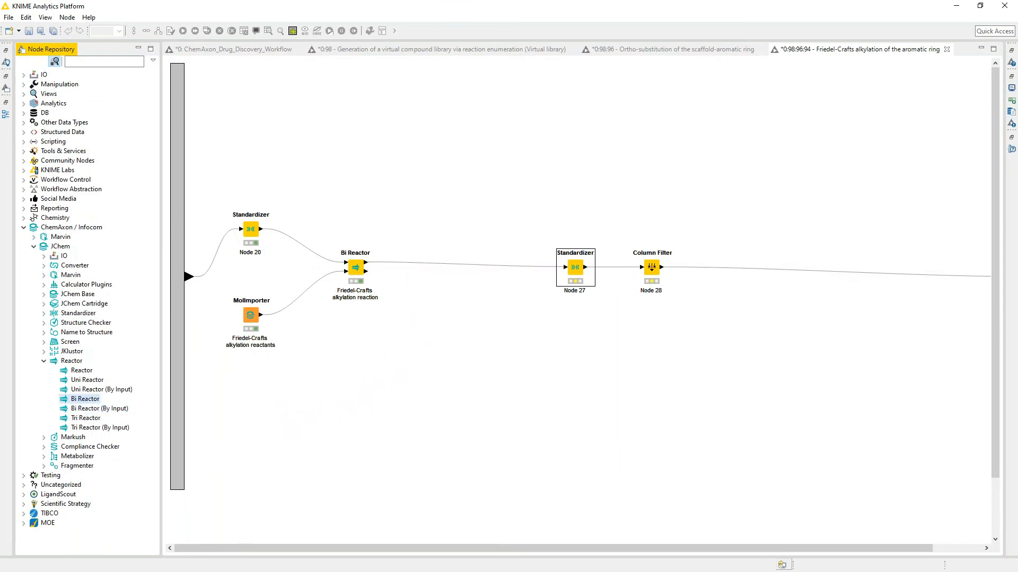
{"action": "left_click", "coordinate": [562, 302]}
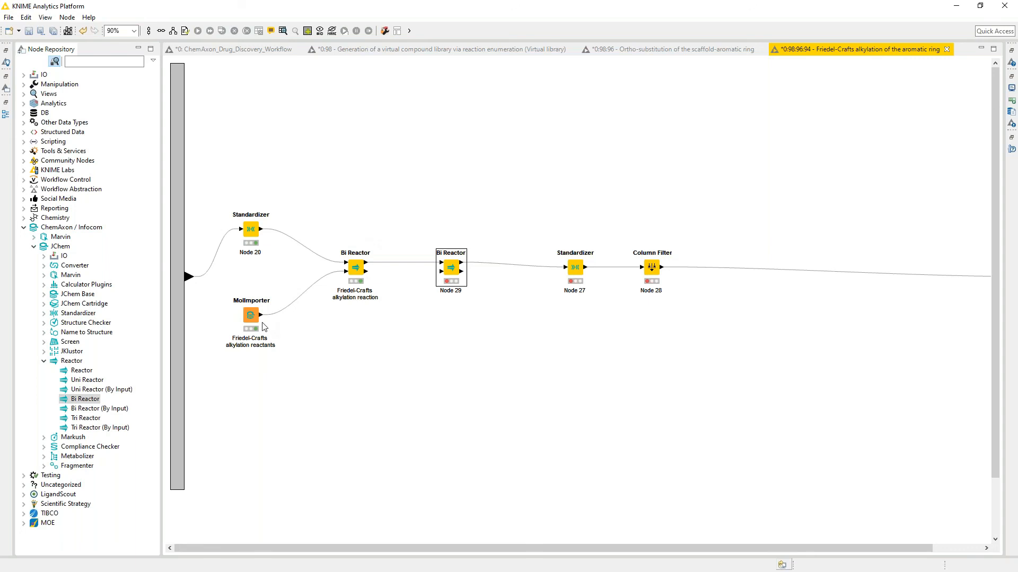
{"action": "mouse_move", "coordinate": [261, 320]}
{"action": "left_click_drag", "start_coordinate": [261, 318], "coordinate": [442, 273]}
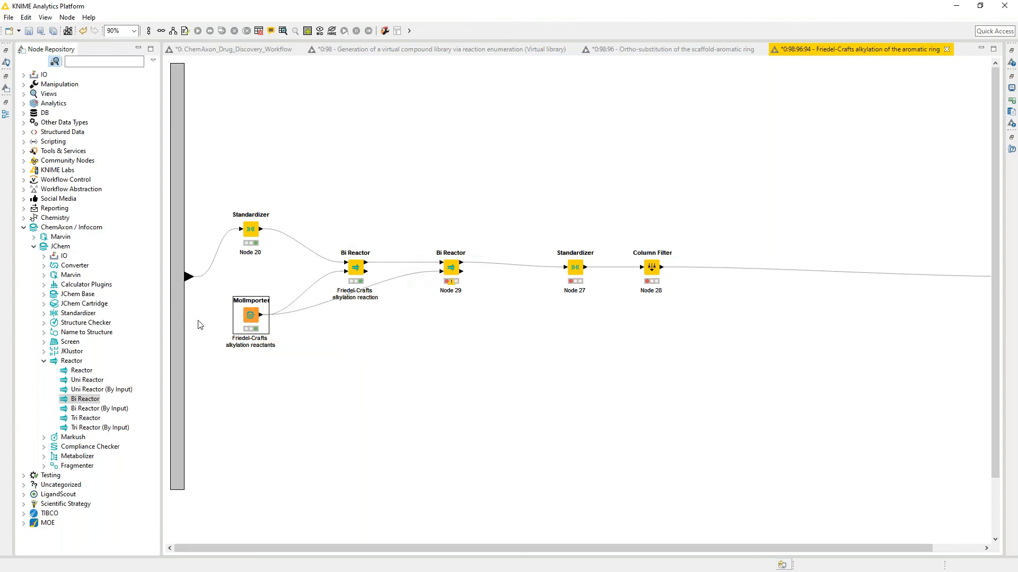
Move the first Bi Reactor slightly above the row of the second Bi Reactor
{"action": "left_click", "coordinate": [355, 242]}
{"action": "left_click_drag", "start_coordinate": [355, 242], "coordinate": [355, 243]}
{"action": "left_click", "coordinate": [456, 271]}
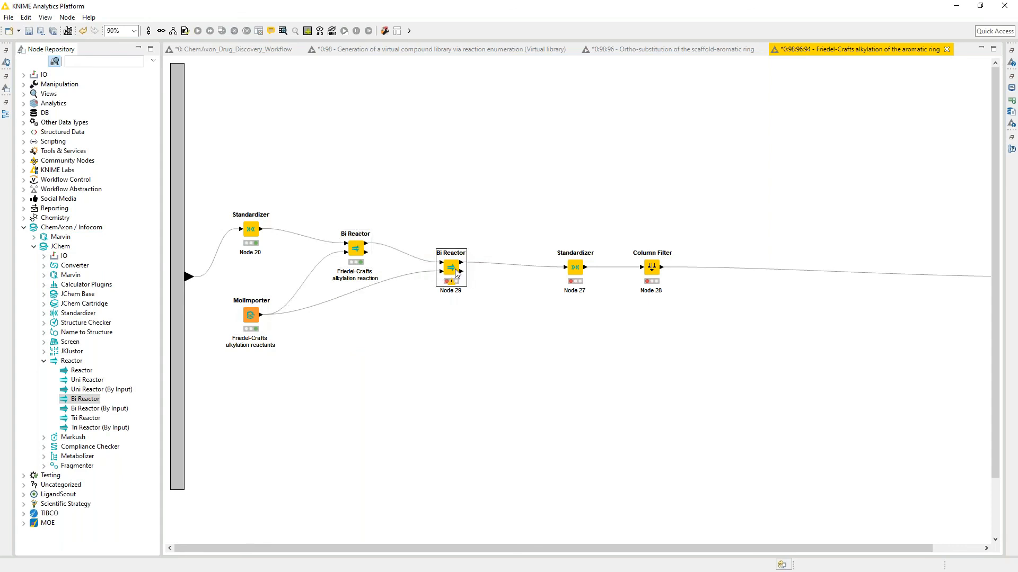
{"action": "left_click", "coordinate": [514, 278]}
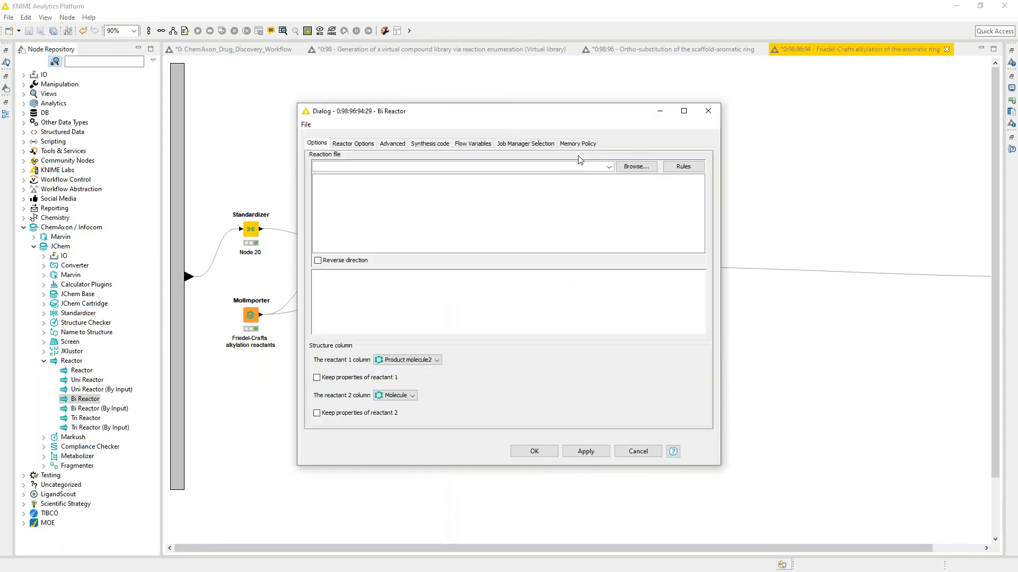
{"action": "left_click", "coordinate": [636, 169]}
{"action": "left_click", "coordinate": [638, 451]}
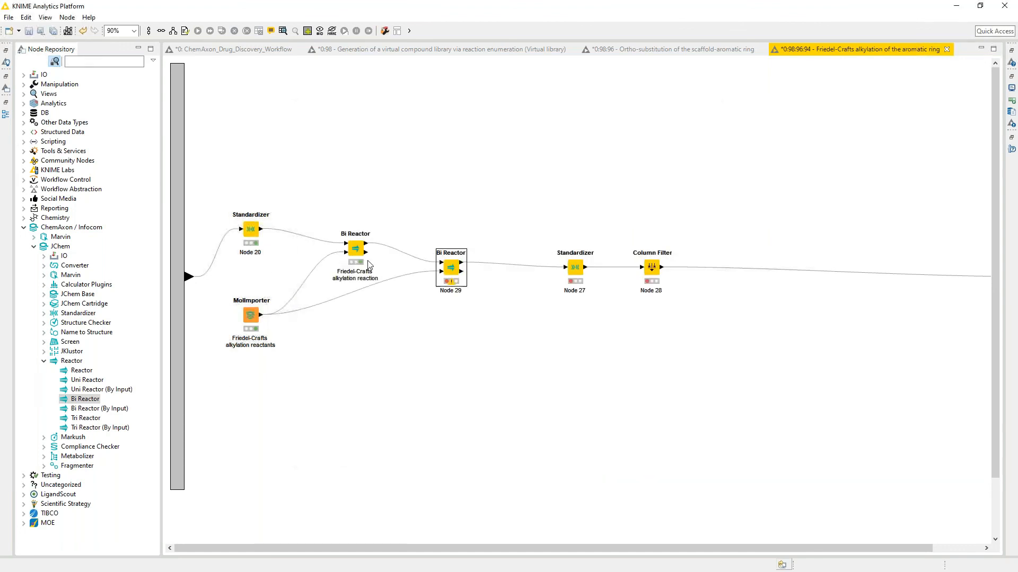
Copy the first Bi Reactor's reaction file path, knime://knime.workflow/../data/Reactions/Friedel-Crafts alkylation.mrv, into the second Bi Reactor's configuration
{"action": "right_click", "coordinate": [356, 247]}
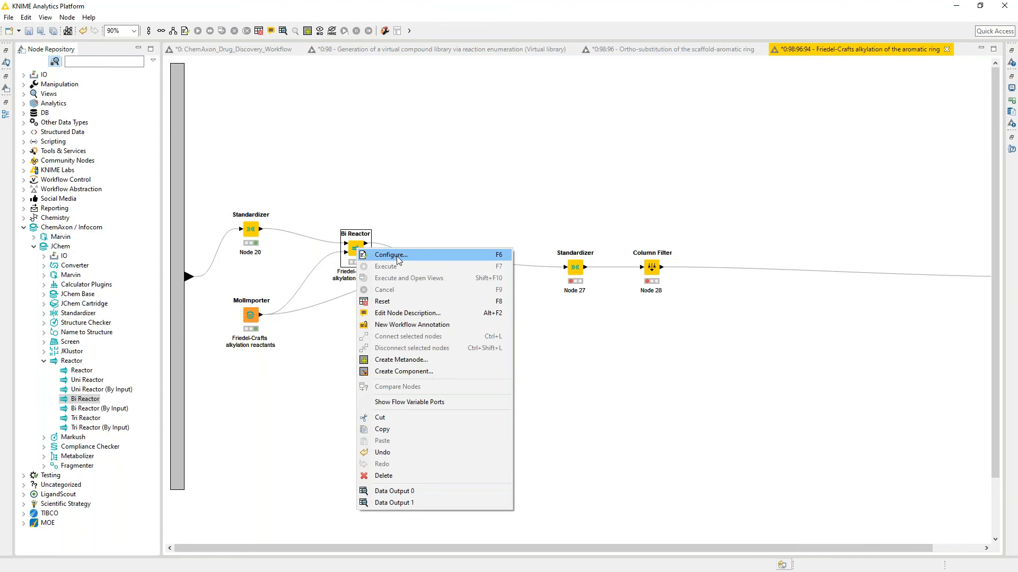
{"action": "left_click", "coordinate": [397, 256]}
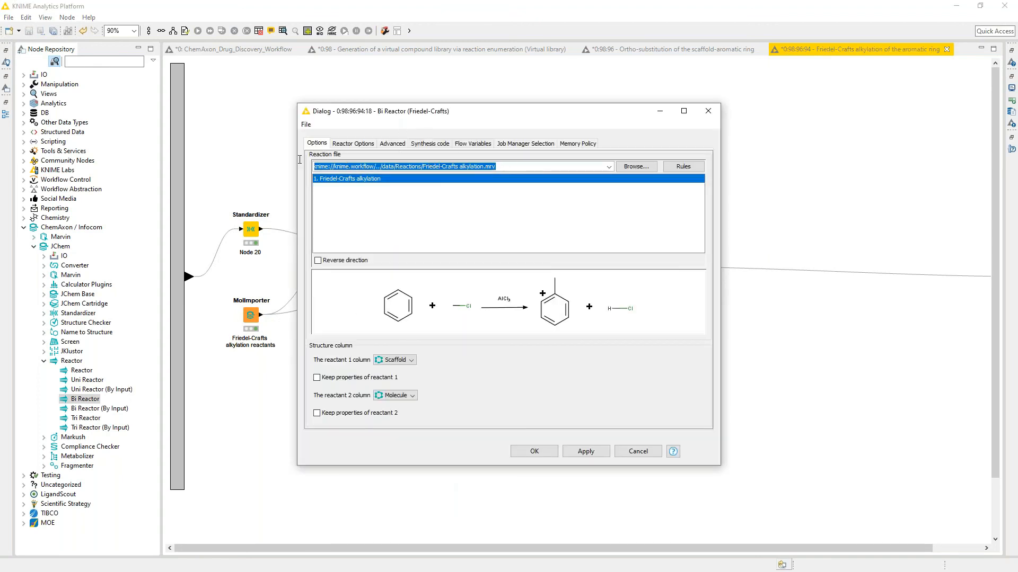
{"action": "left_click", "coordinate": [638, 451]}
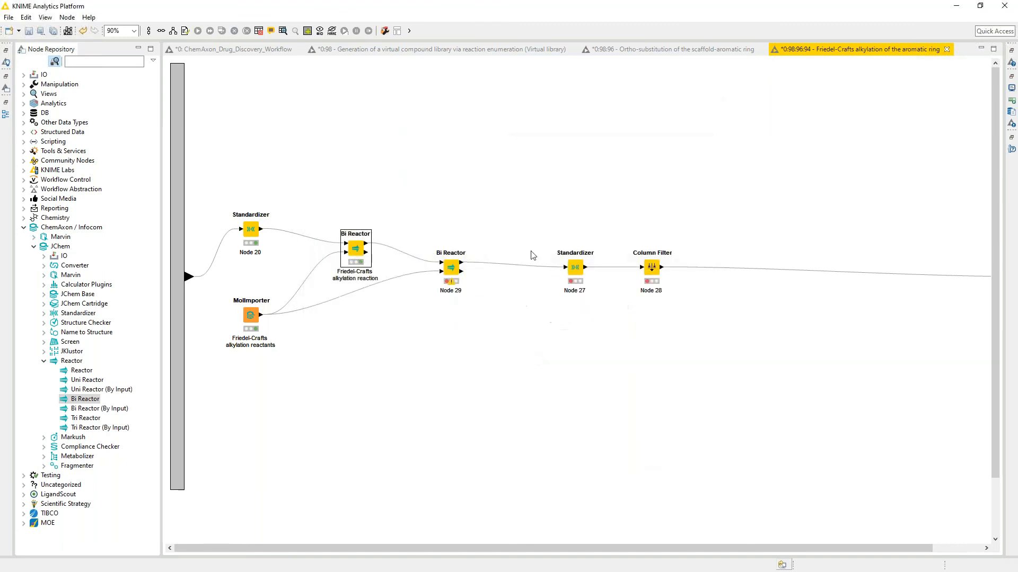
{"action": "right_click", "coordinate": [450, 268]}
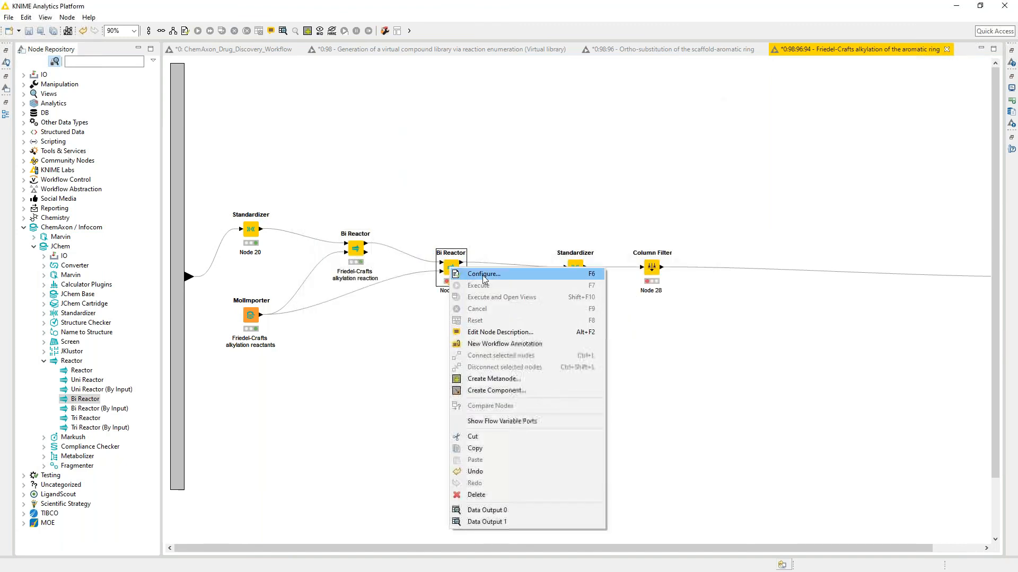
{"action": "left_click", "coordinate": [484, 275]}
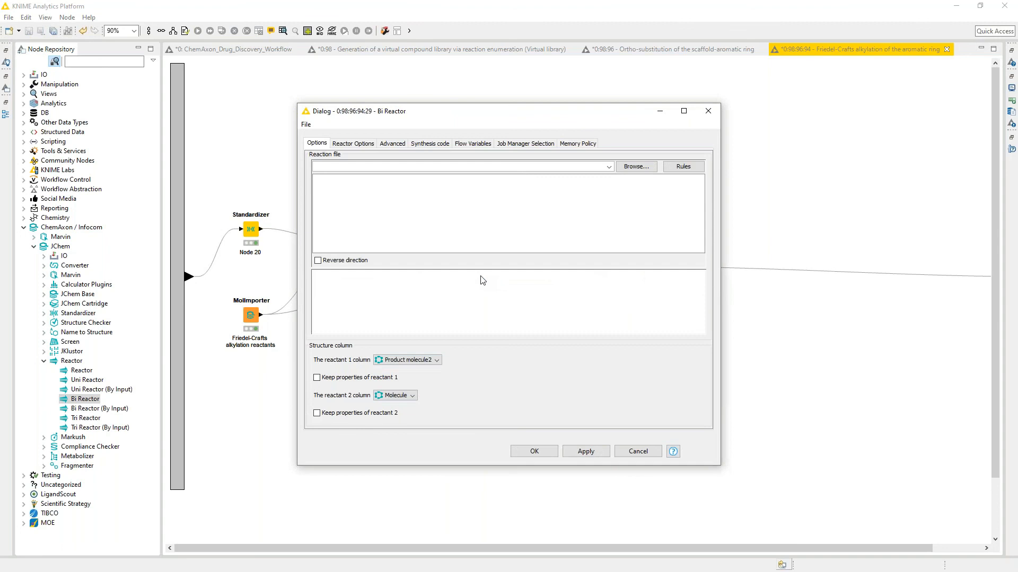
{"action": "left_click", "coordinate": [426, 165]}
{"action": "type", "text": "knime://knime.workflow/../data/Reactions/Friedel-Crafts alkylation.mrv"}
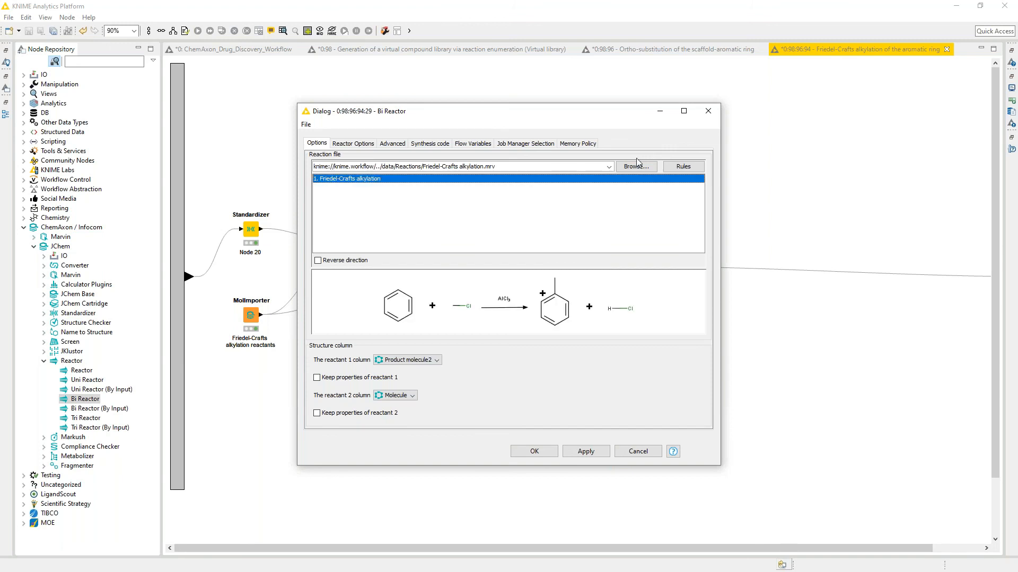
Append "; -energyE8ratom(1))" to the second Bi Reactor's selectivity rule and set the tolerance to 0.001; 0.02
{"action": "left_click", "coordinate": [694, 170]}
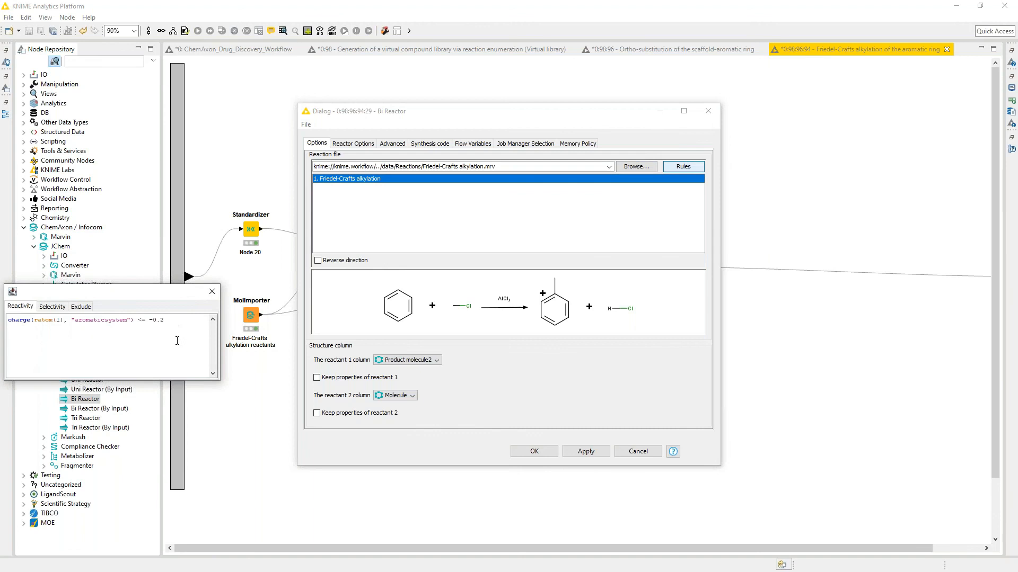
{"action": "left_click", "coordinate": [53, 308]}
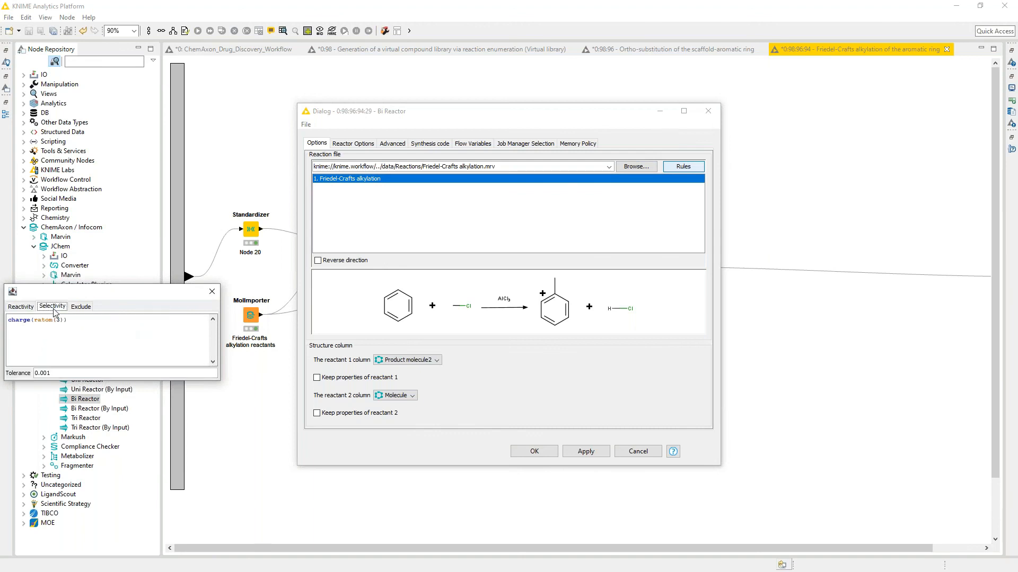
{"action": "left_click", "coordinate": [83, 326]}
{"action": "type", "text": "; -energyE8ratom(1"}
{"action": "left_click", "coordinate": [85, 374]}
{"action": "type", "text": "0.001; 0"}
{"action": "left_click", "coordinate": [212, 292]}
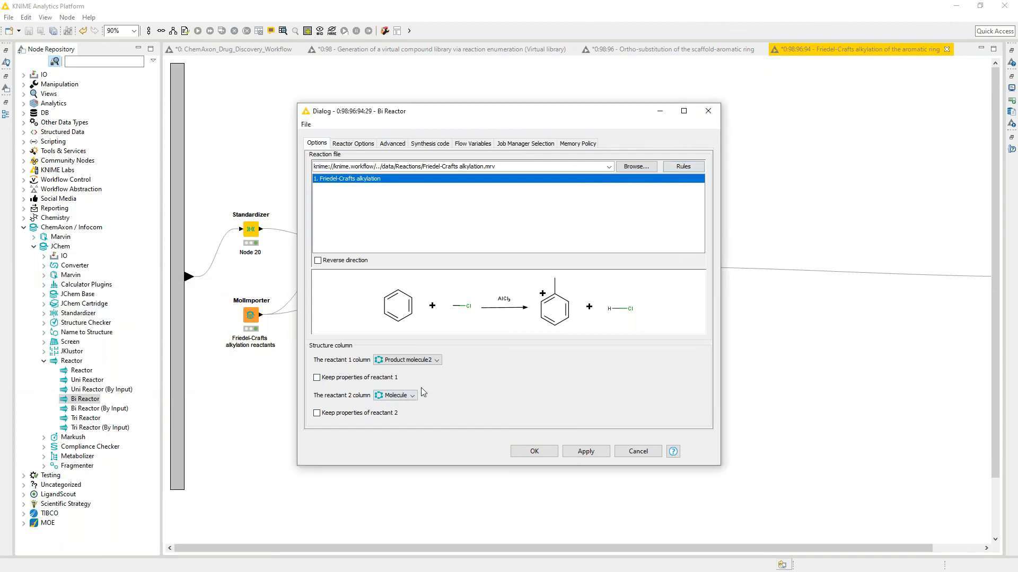
Set the second Bi Reactor's reactant 1 column to Product molecule1 and its reactant combination to Combinatorial, and accept the configuration
{"action": "left_click", "coordinate": [438, 361]}
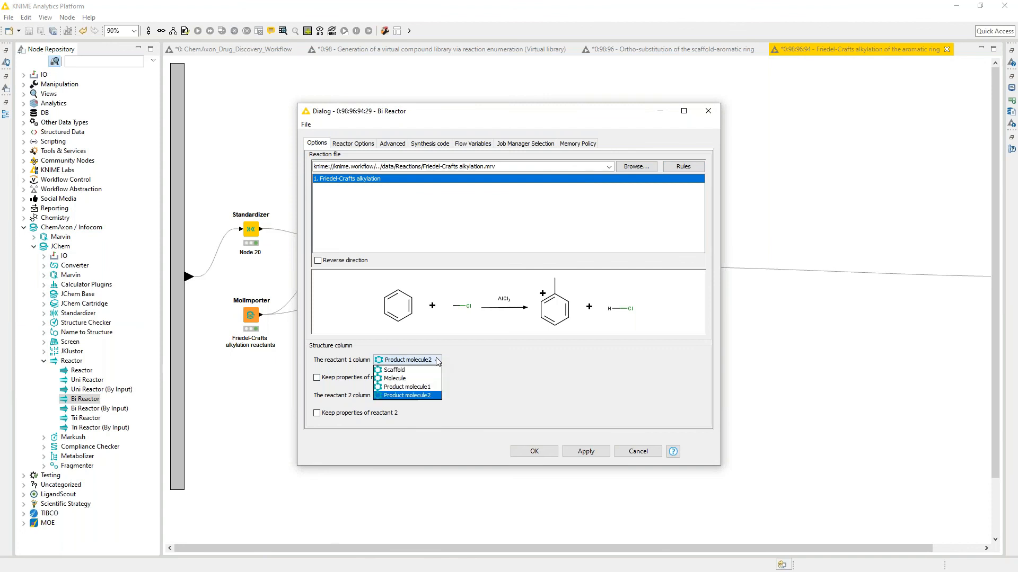
{"action": "left_click", "coordinate": [421, 387]}
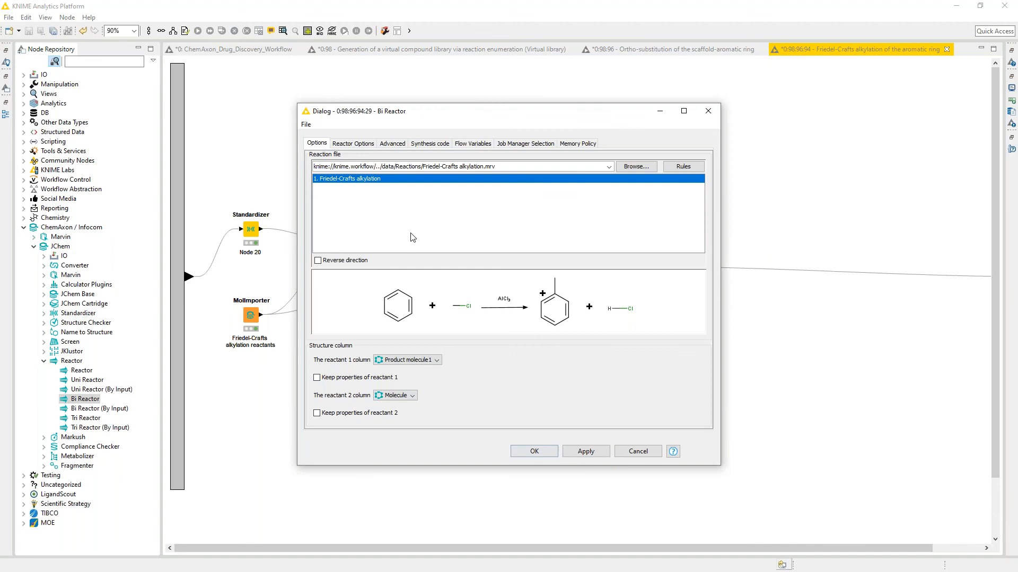
{"action": "left_click", "coordinate": [364, 144]}
{"action": "left_click", "coordinate": [416, 167]}
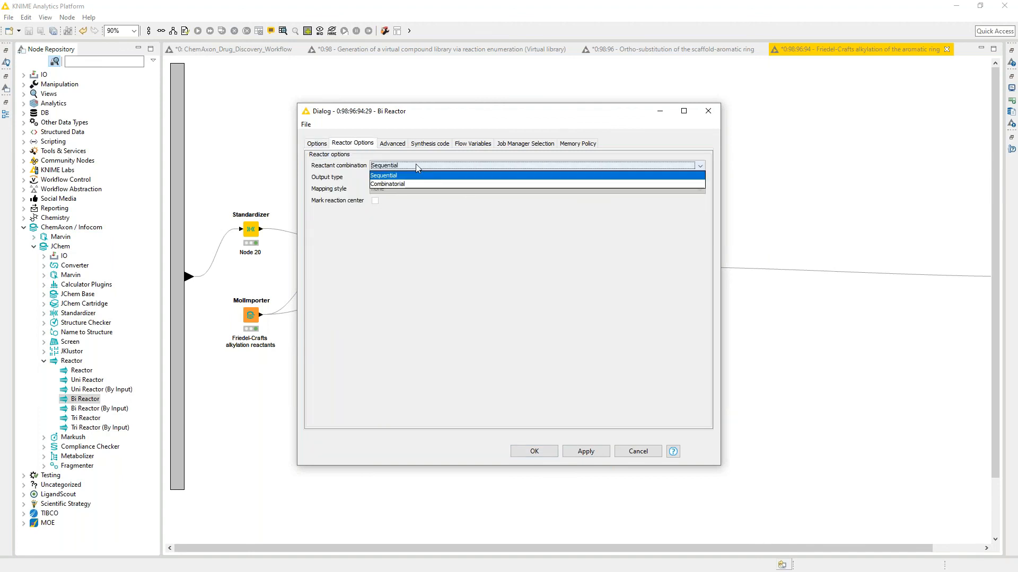
{"action": "left_click", "coordinate": [411, 185]}
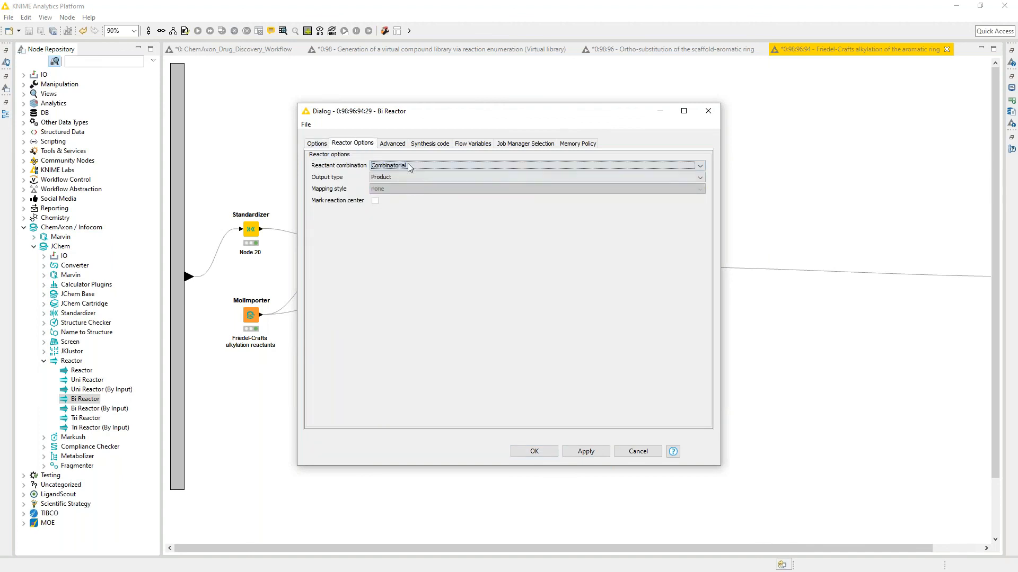
{"action": "left_click", "coordinate": [394, 144]}
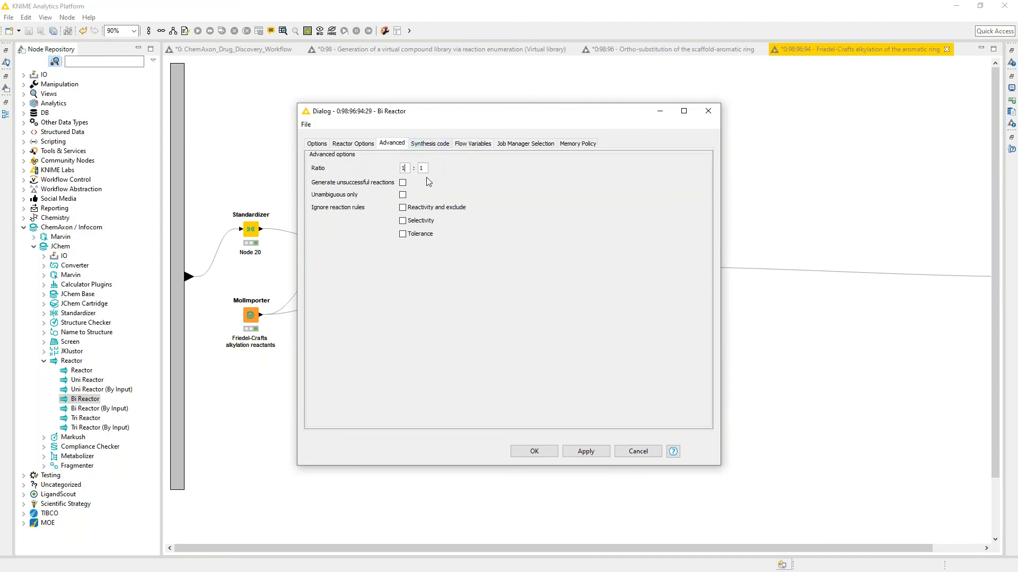
{"action": "left_click", "coordinate": [529, 453]}
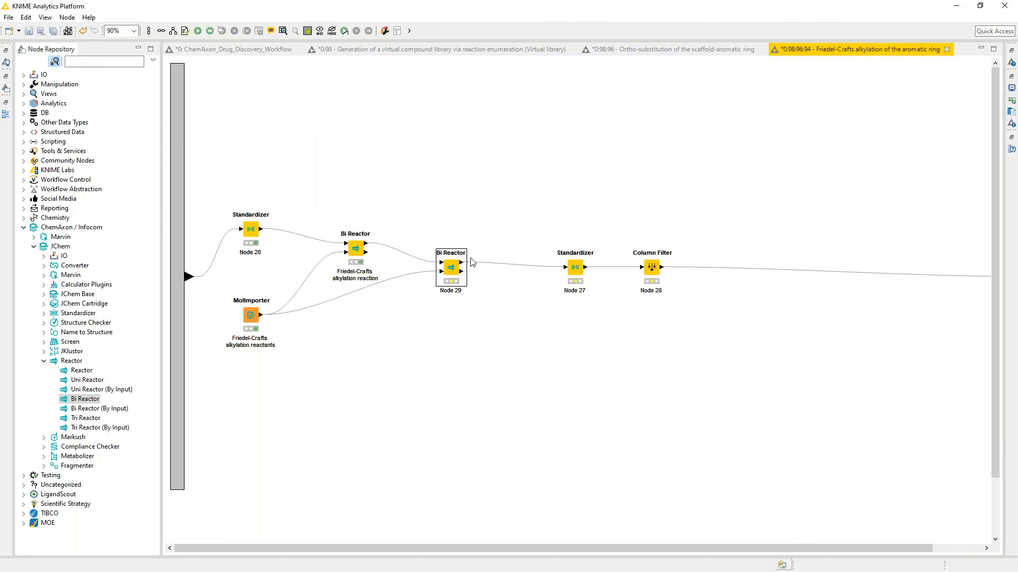
Execute the second Bi Reactor and inspect the first Bi Reactor's Data Output 0 table
{"action": "right_click", "coordinate": [459, 272]}
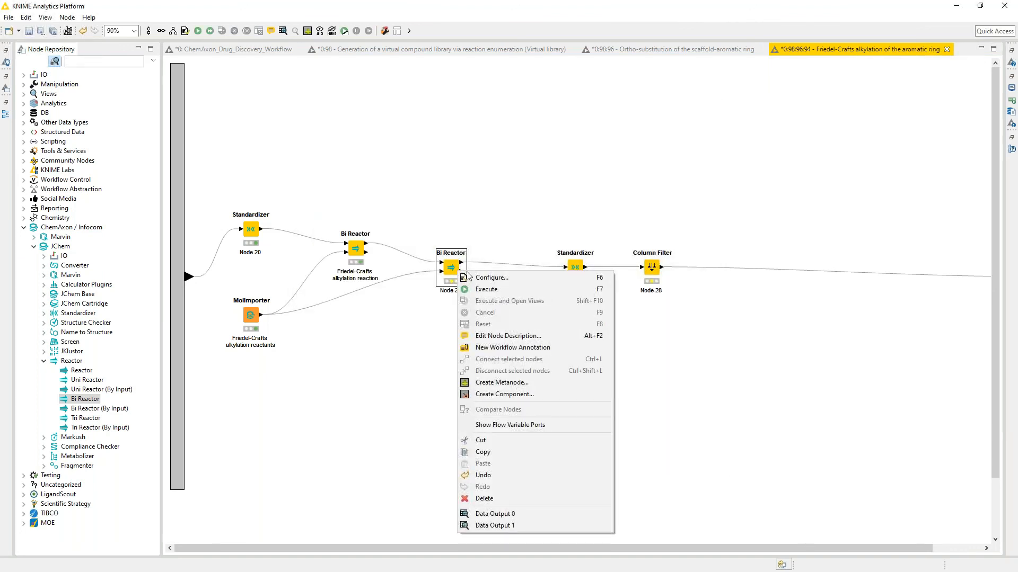
{"action": "left_click", "coordinate": [490, 289]}
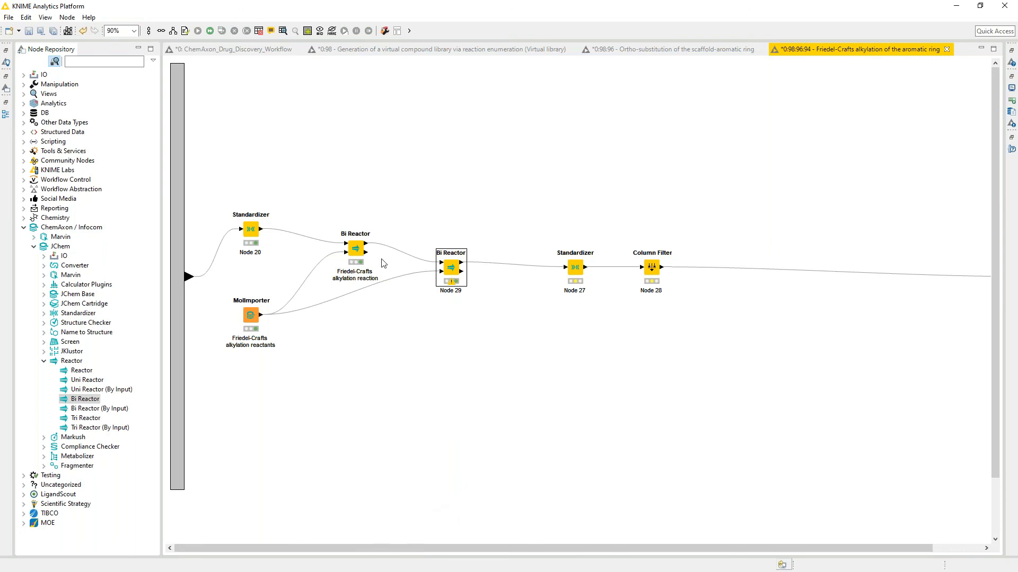
{"action": "right_click", "coordinate": [360, 252]}
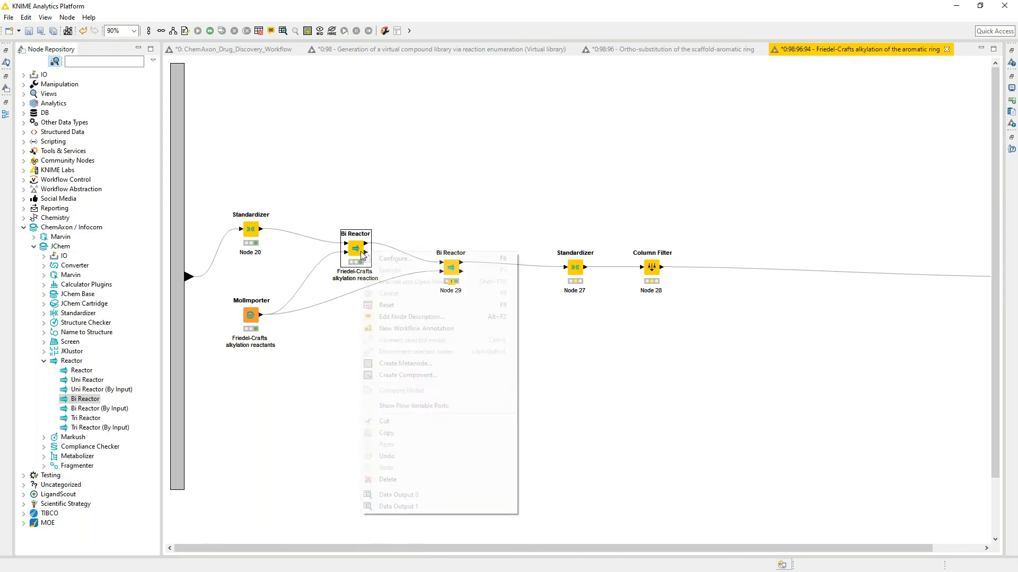
{"action": "left_click", "coordinate": [427, 494]}
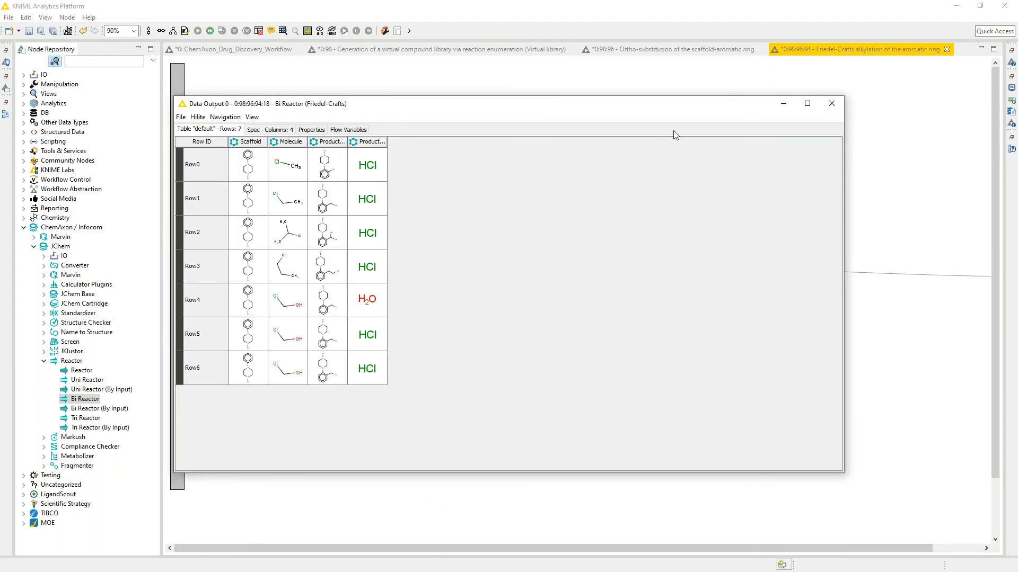
{"action": "left_click", "coordinate": [831, 100]}
Correct the second Bi Reactor's selectivity rule to charge(ratom(3)); -energyE(ratom(1)) and accept the configuration with a node reset
{"action": "right_click", "coordinate": [461, 275]}
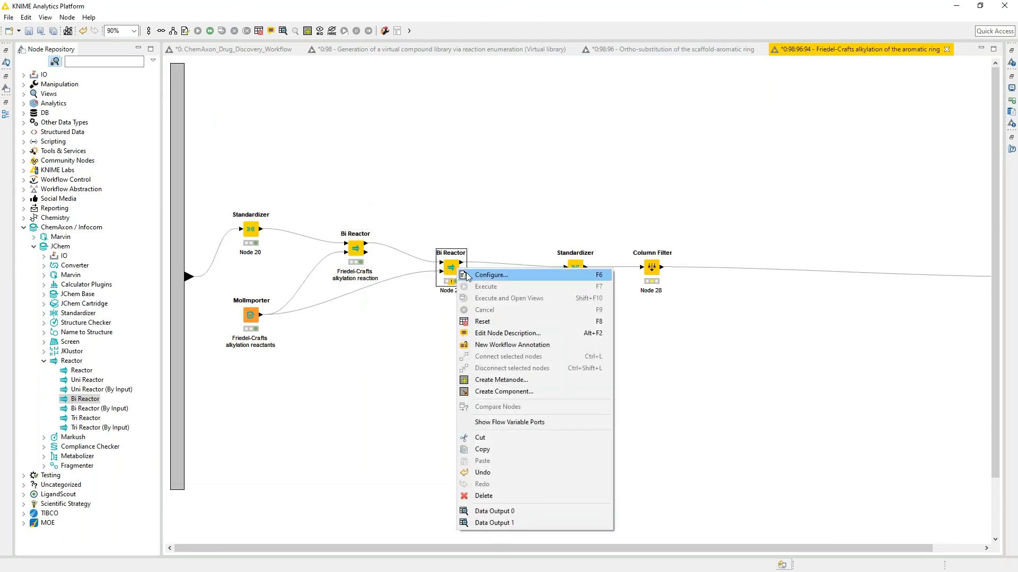
{"action": "left_click", "coordinate": [463, 275]}
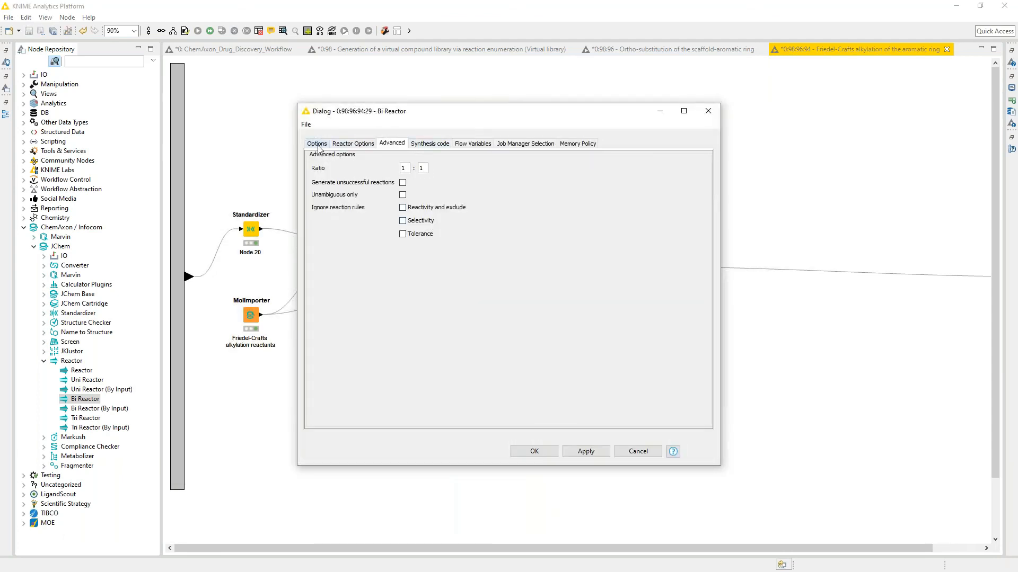
{"action": "left_click", "coordinate": [317, 145]}
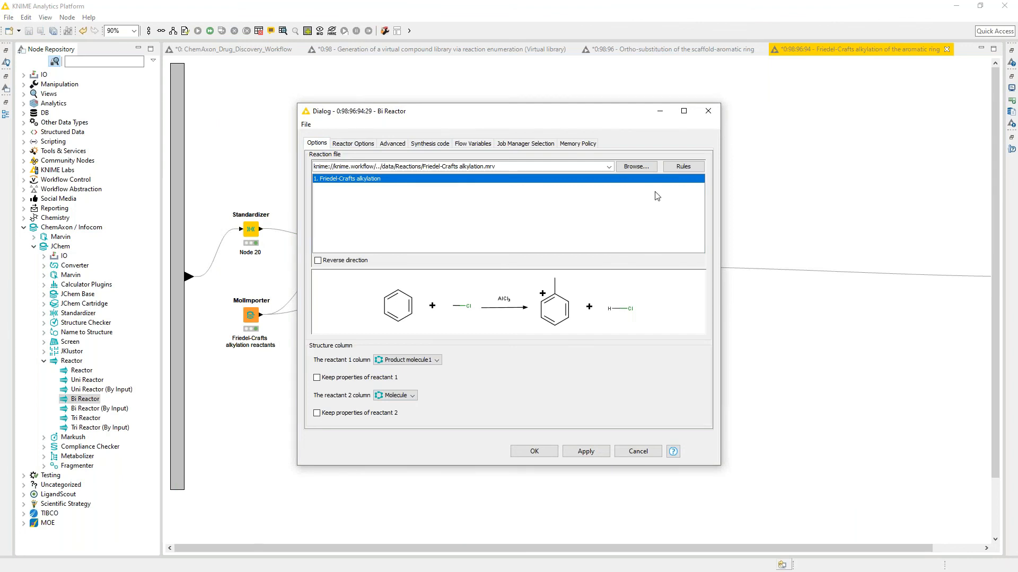
{"action": "left_click", "coordinate": [674, 168]}
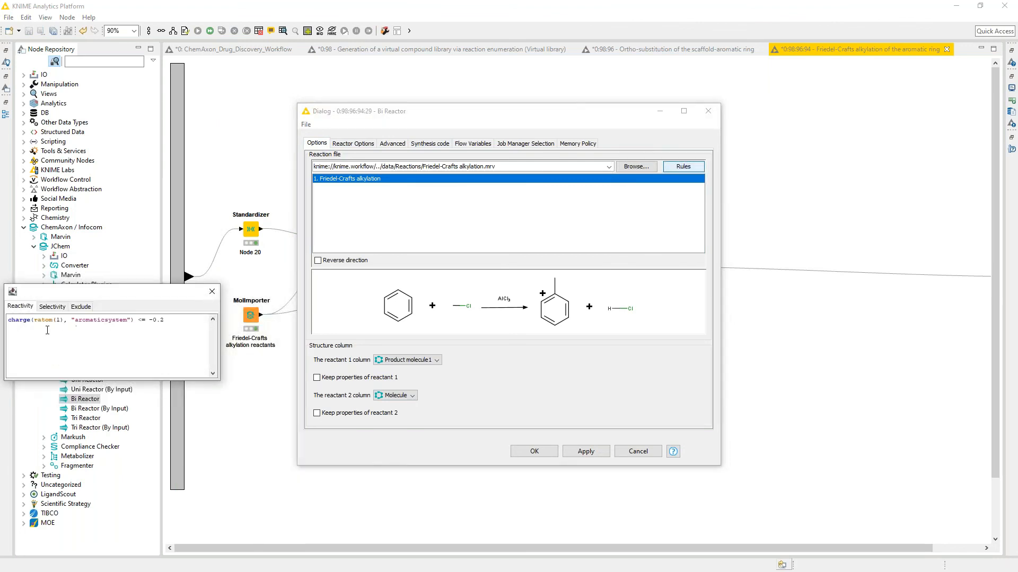
{"action": "left_click", "coordinate": [53, 307]}
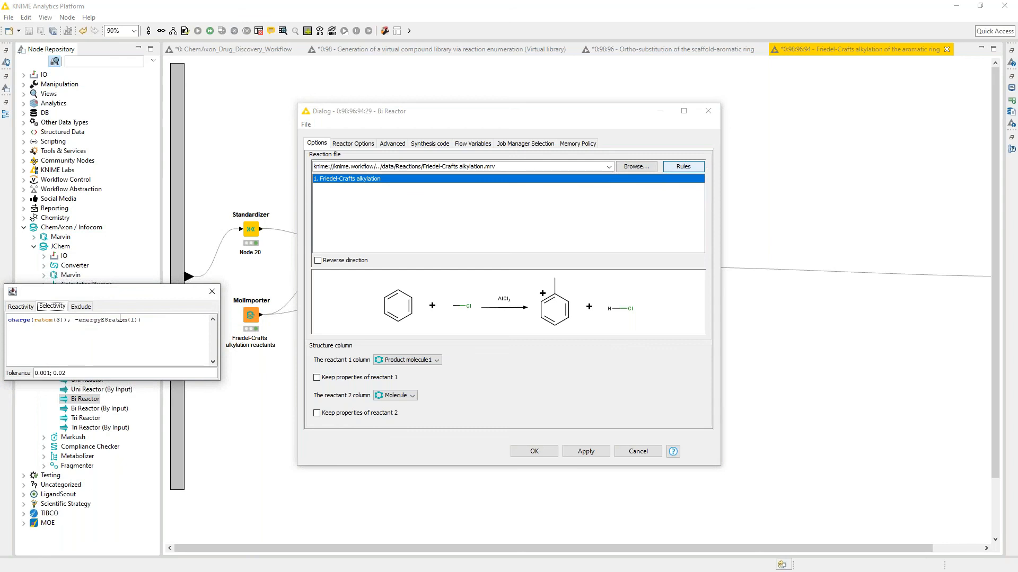
{"action": "left_click", "coordinate": [148, 323]}
{"action": "key", "text": "BackSpace"}
{"action": "type", "text": "("}
{"action": "left_click", "coordinate": [212, 292]}
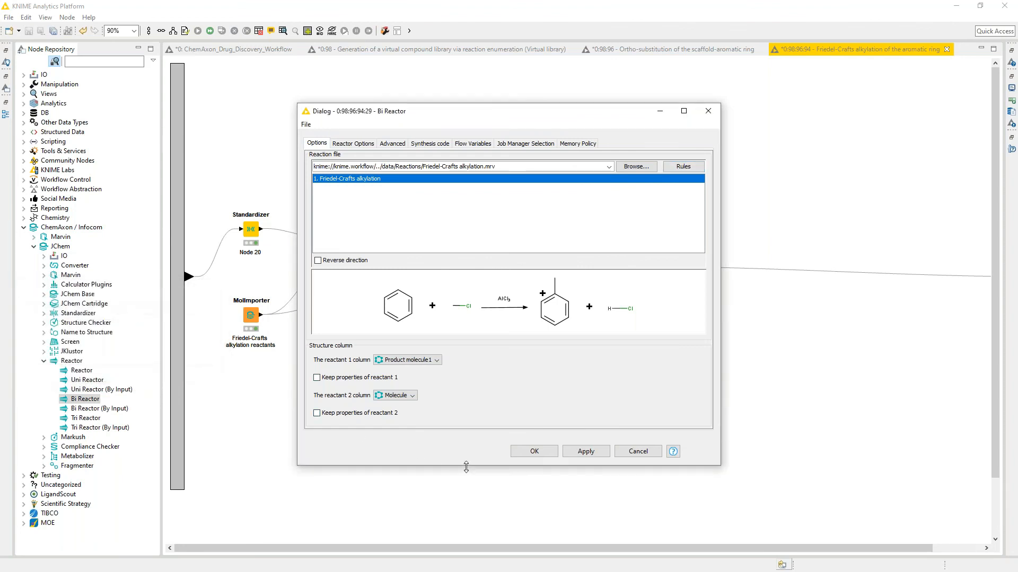
{"action": "left_click", "coordinate": [534, 451]}
{"action": "left_click", "coordinate": [567, 300]}
Execute the reset second Bi Reactor and look through the rows of its Data Output 0 table
{"action": "right_click", "coordinate": [450, 262]}
{"action": "left_click", "coordinate": [494, 281]}
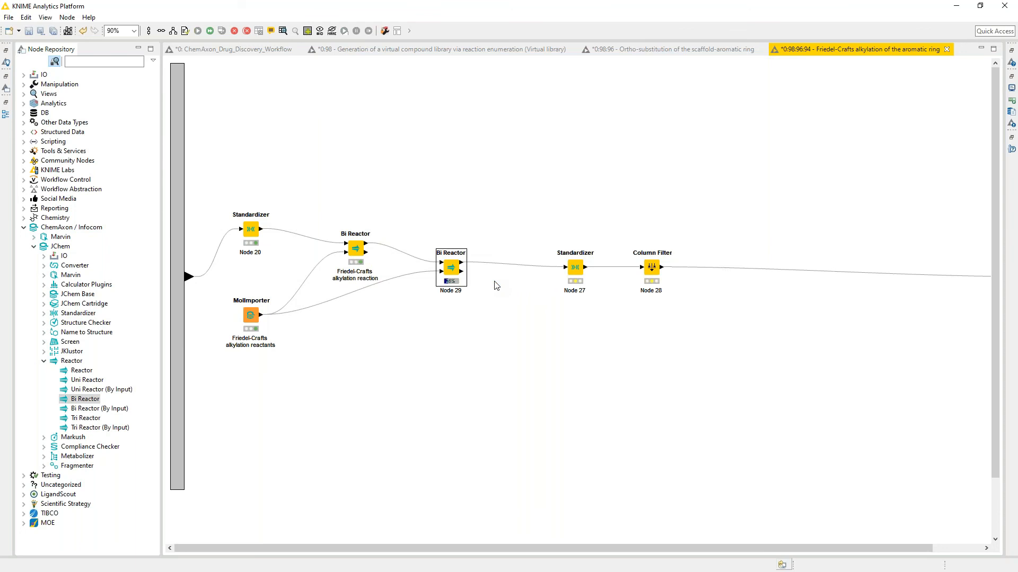
{"action": "right_click", "coordinate": [454, 270]}
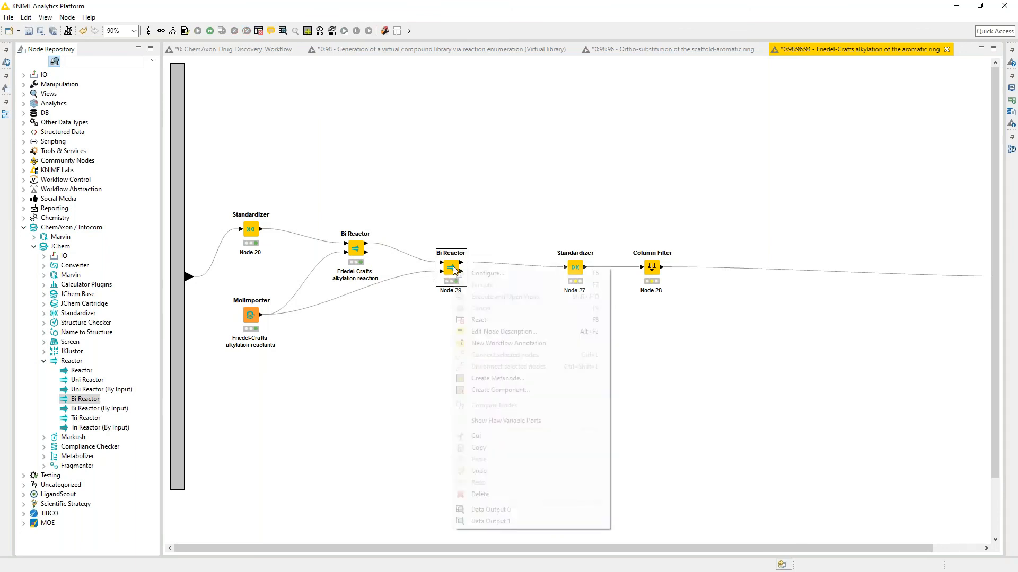
{"action": "left_click", "coordinate": [508, 508]}
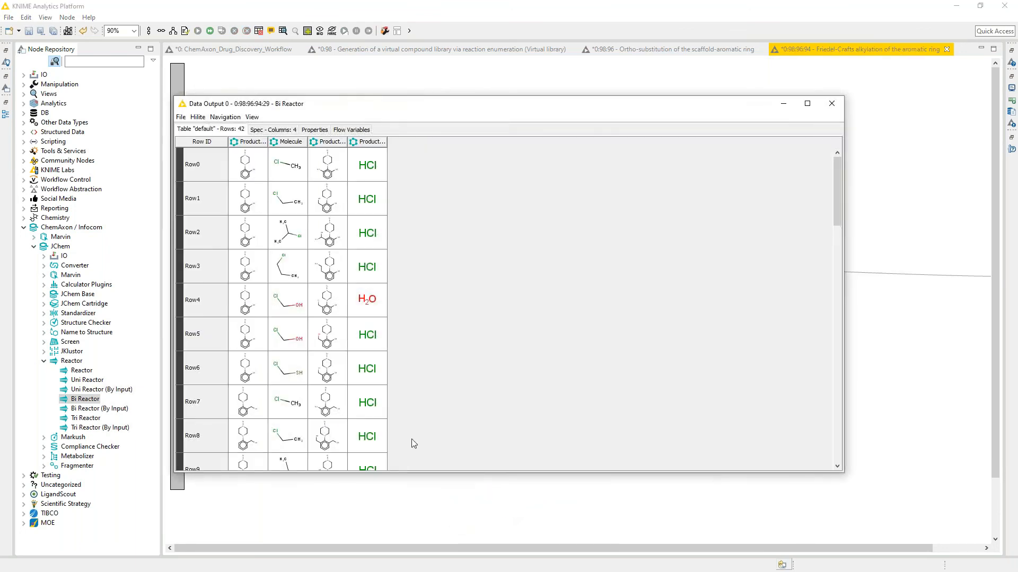
{"action": "scroll", "coordinate": [395, 353], "scroll_direction": "down", "scroll_amount": 10}
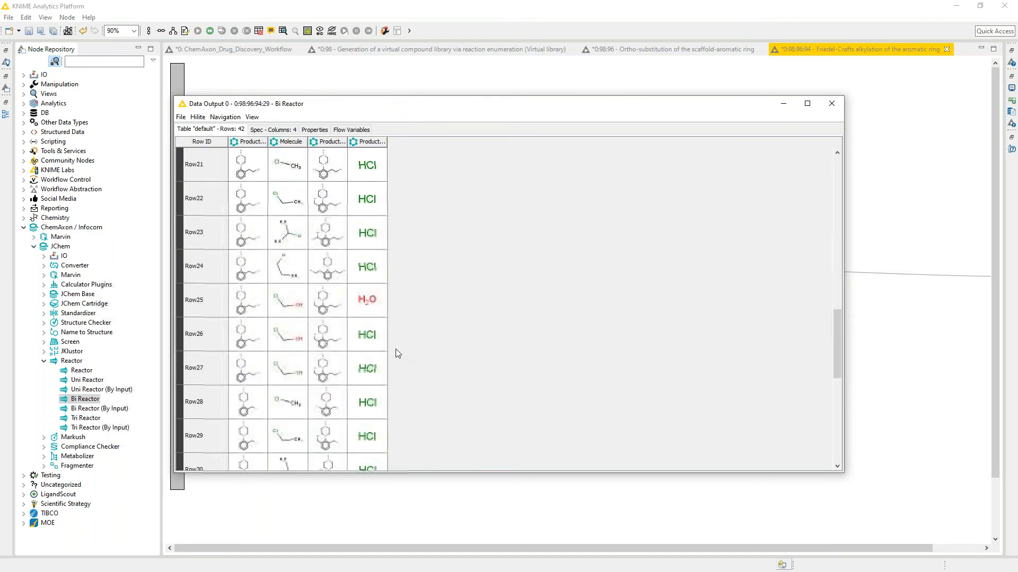
{"action": "scroll", "coordinate": [393, 351], "scroll_direction": "up", "scroll_amount": 10}
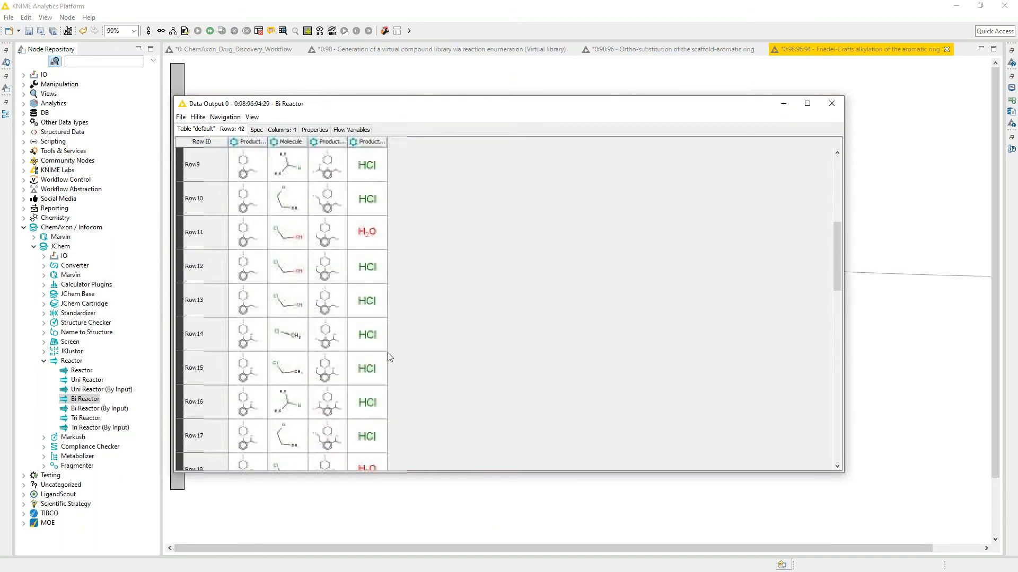
{"action": "left_click", "coordinate": [830, 105]}
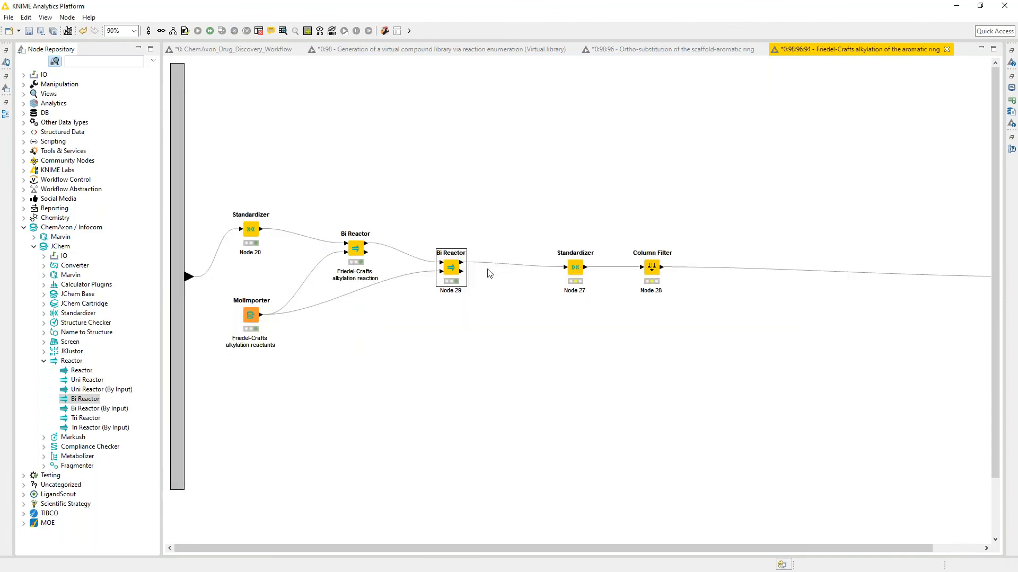
Inspect the second Bi Reactor's Data Output 1 table
{"action": "right_click", "coordinate": [459, 277]}
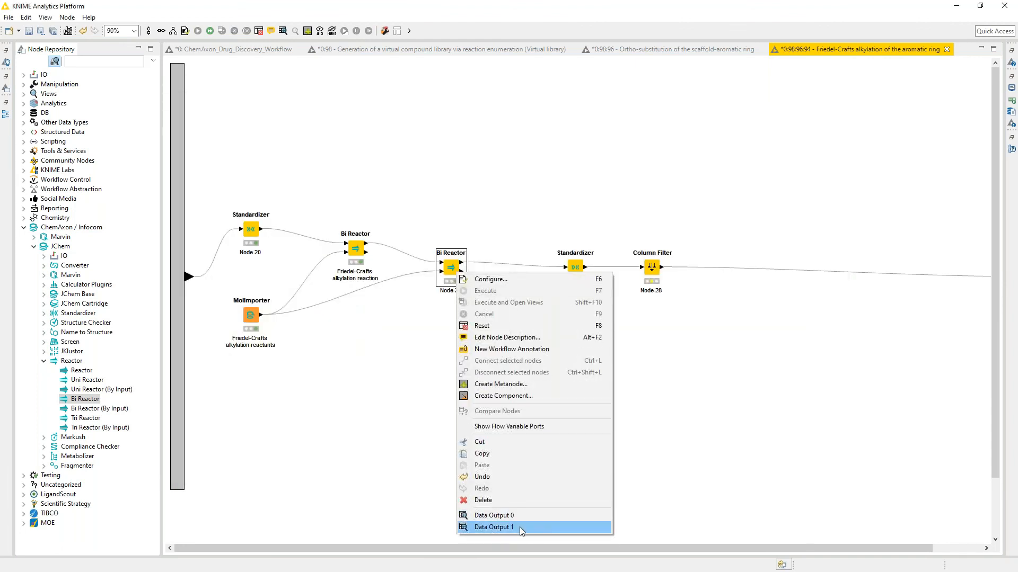
{"action": "left_click", "coordinate": [518, 527]}
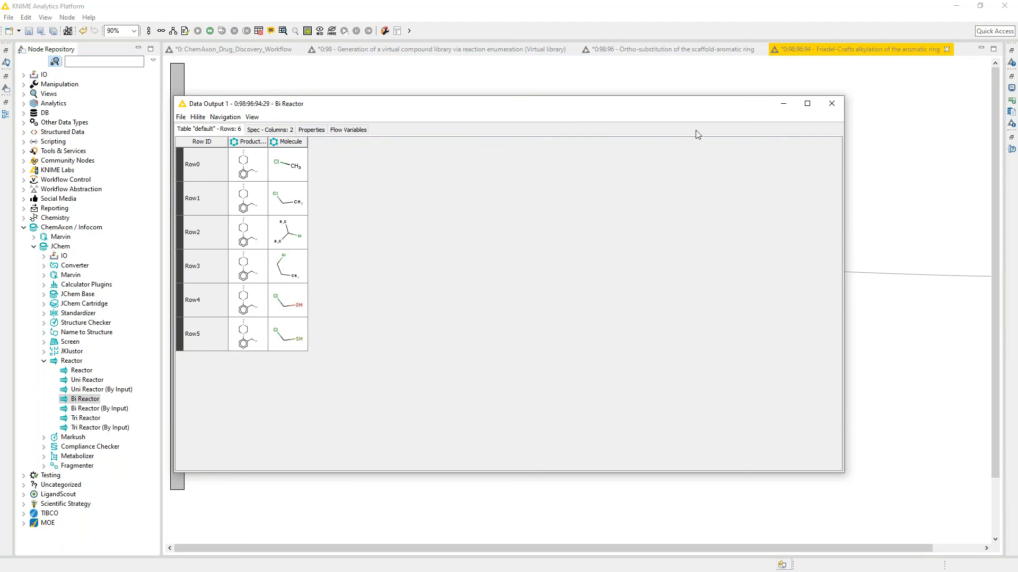
{"action": "left_click", "coordinate": [825, 109]}
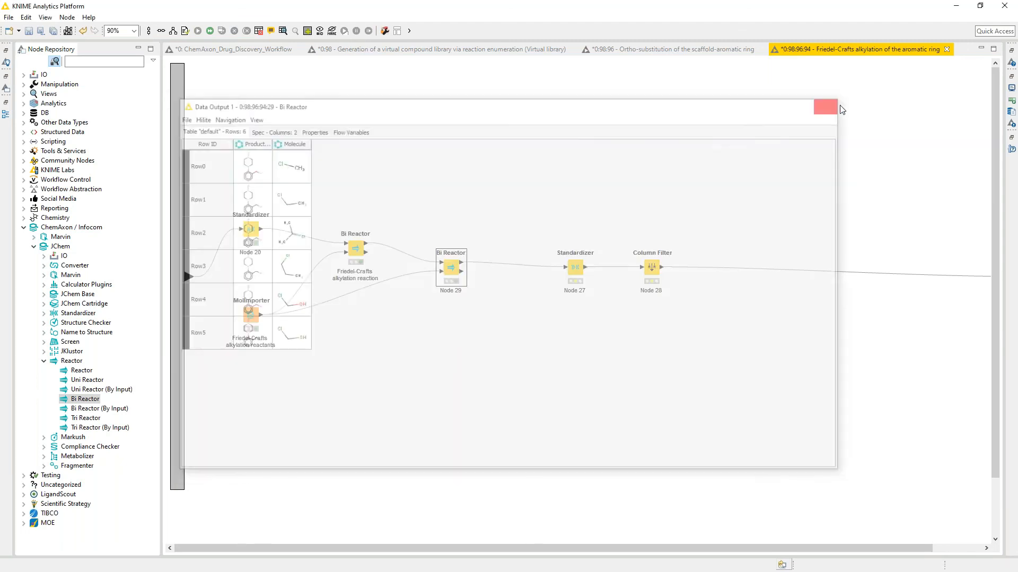